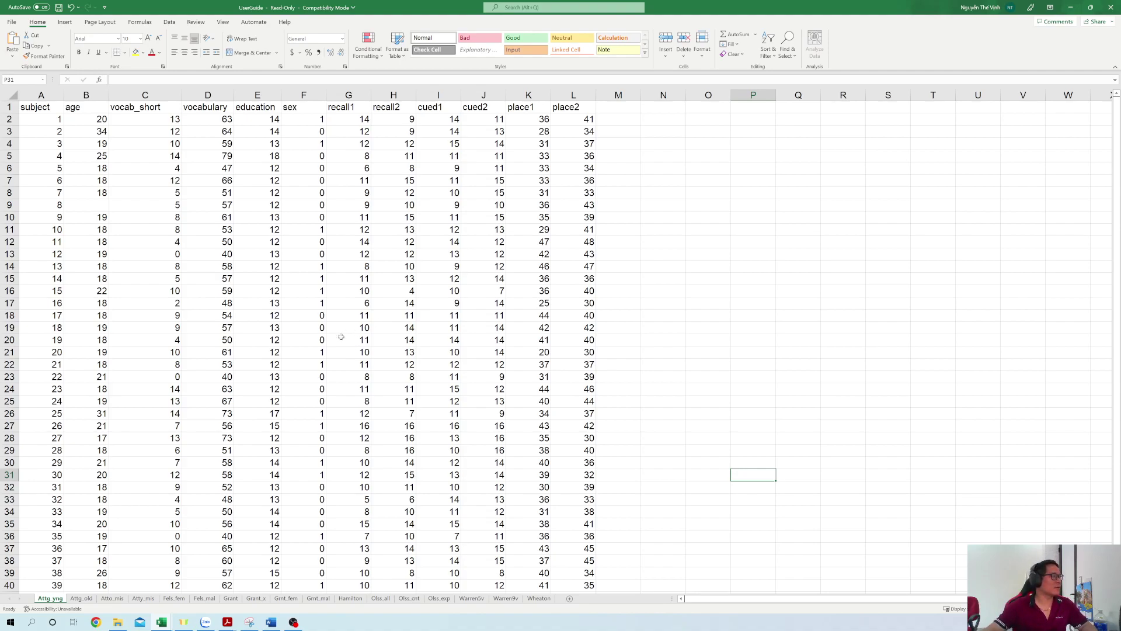
Review the Attg_yng dataset, highlighting the variable names in row 1 and the full data block from A2 down to row 41.
scroll(349, 326, down, 1)
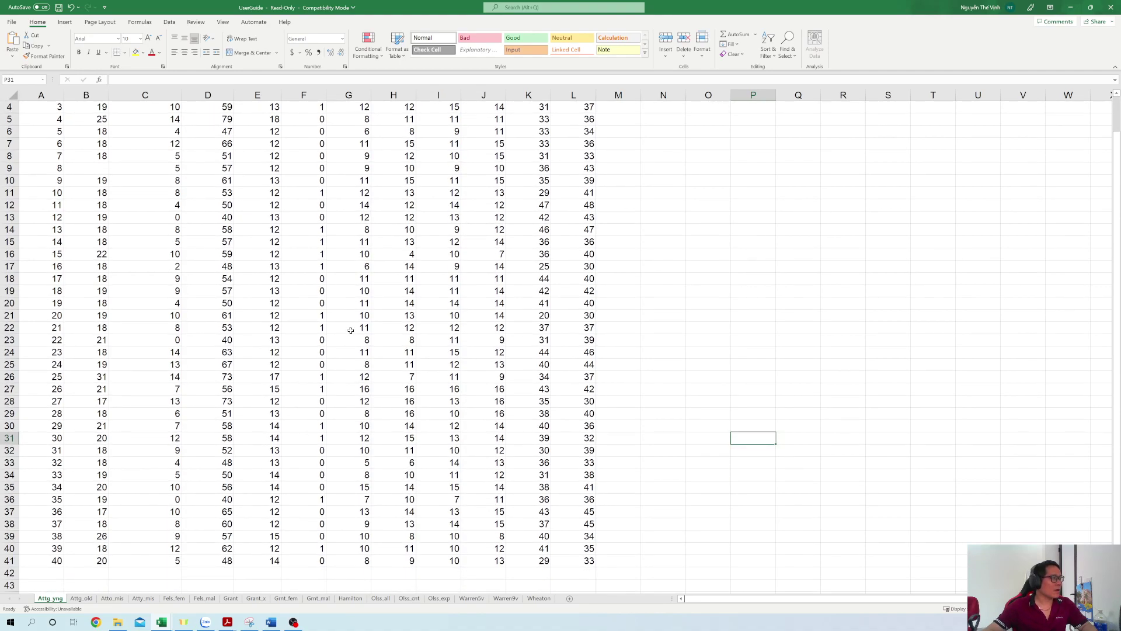
scroll(350, 330, up, 1)
drag(41, 108, 587, 111)
click(756, 178)
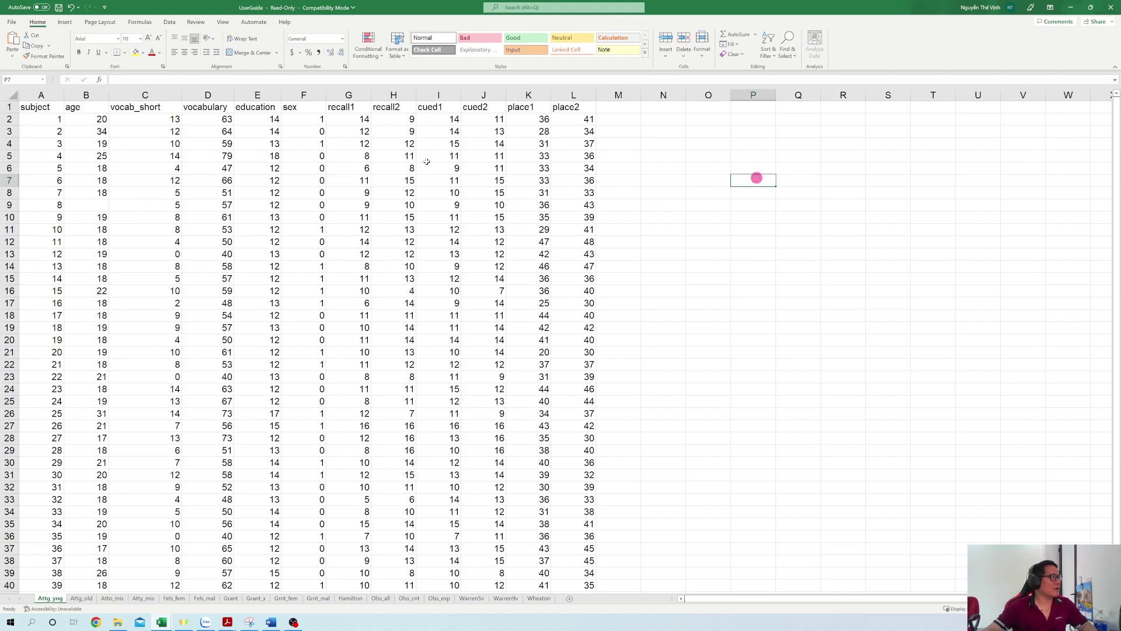
drag(55, 118, 590, 578)
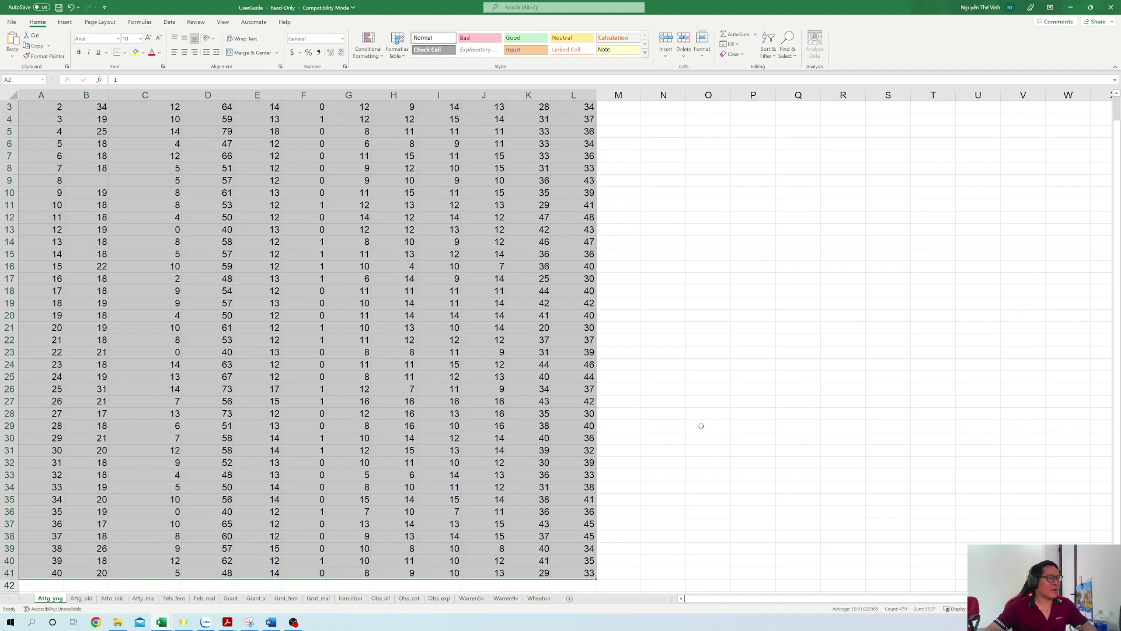
click(701, 425)
scroll(589, 449, up, 1)
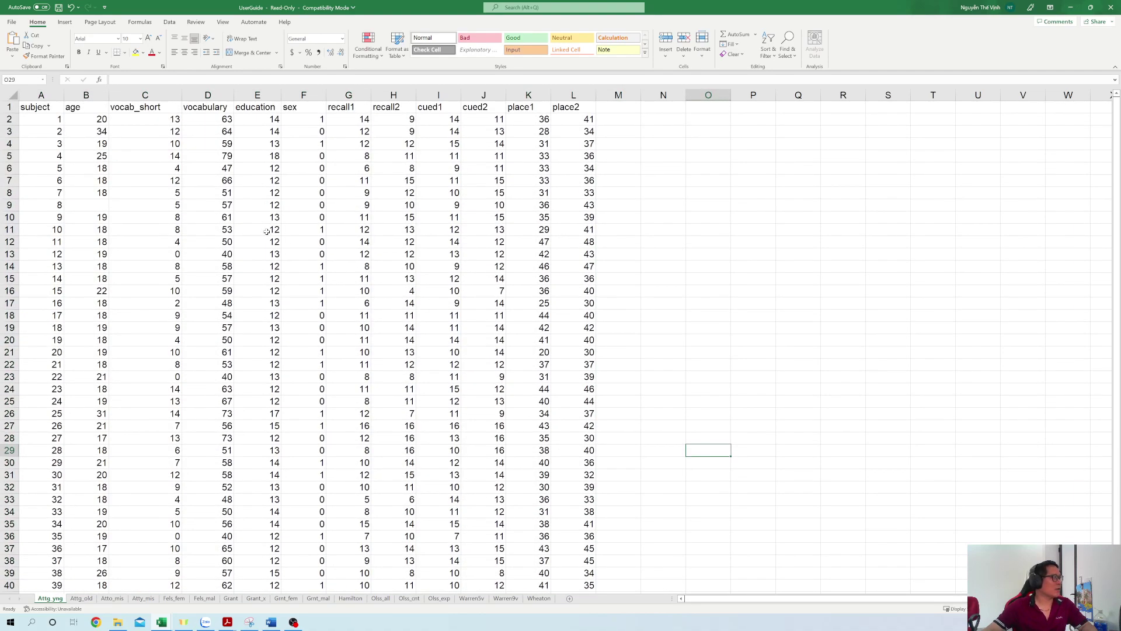
Examine the individual subject records one at a time by highlighting rows 2 through 8.
click(16, 120)
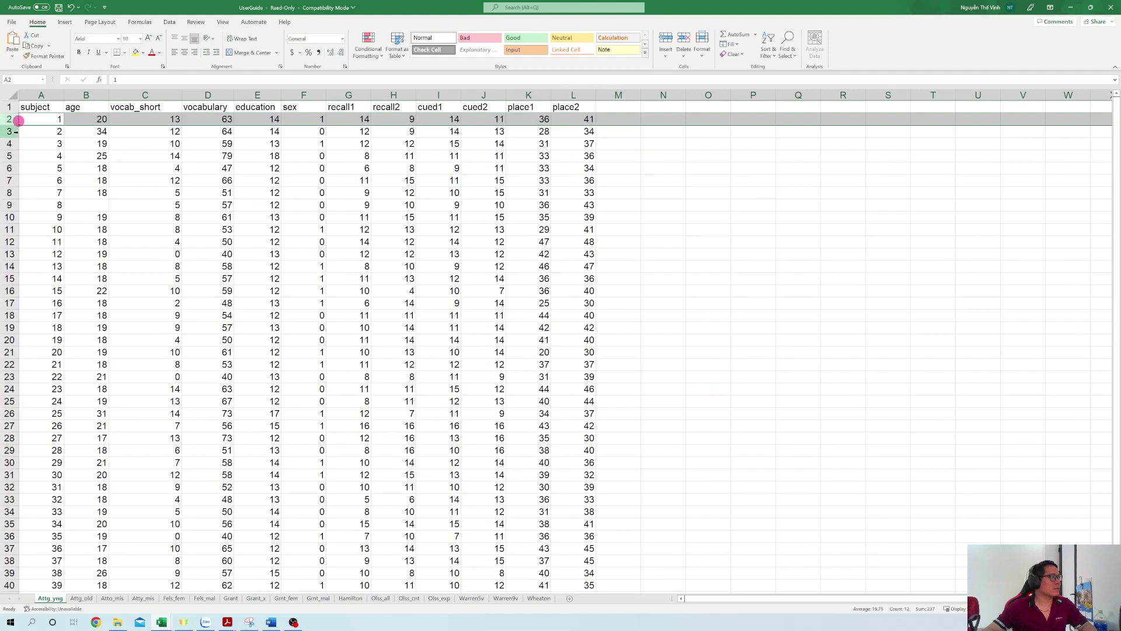
click(18, 134)
click(13, 144)
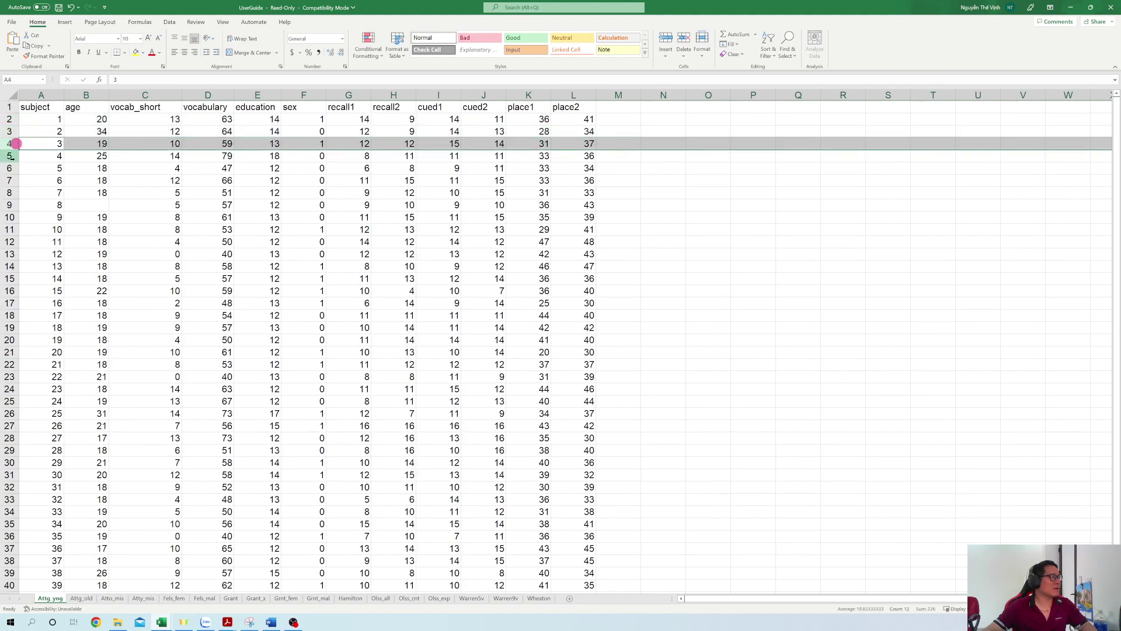
click(15, 157)
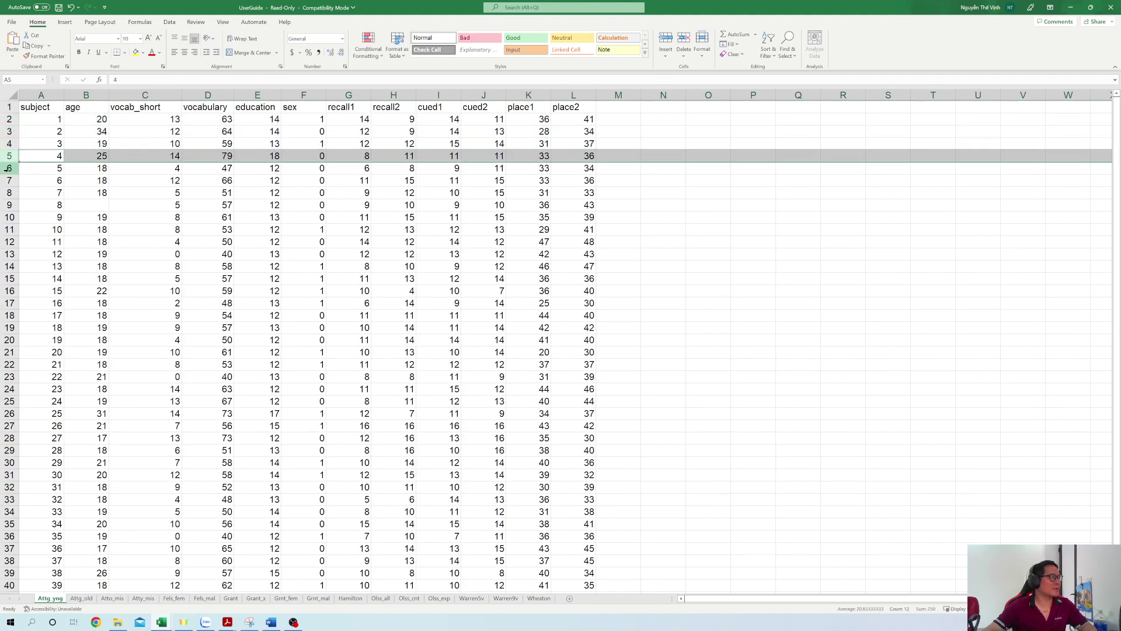
click(9, 169)
click(9, 181)
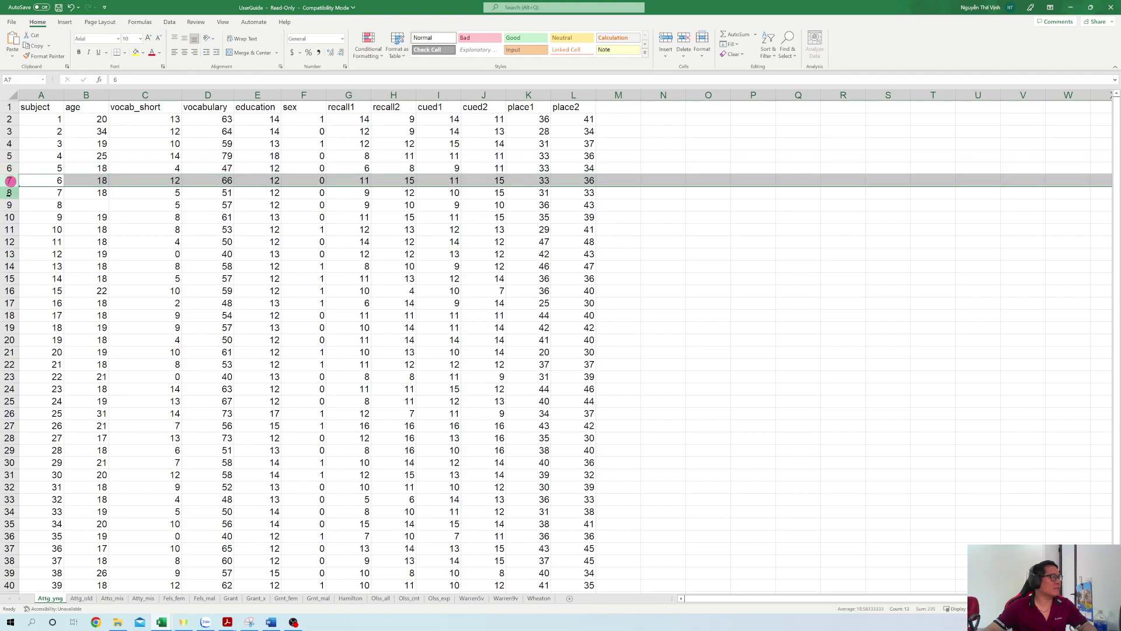
click(10, 194)
click(660, 300)
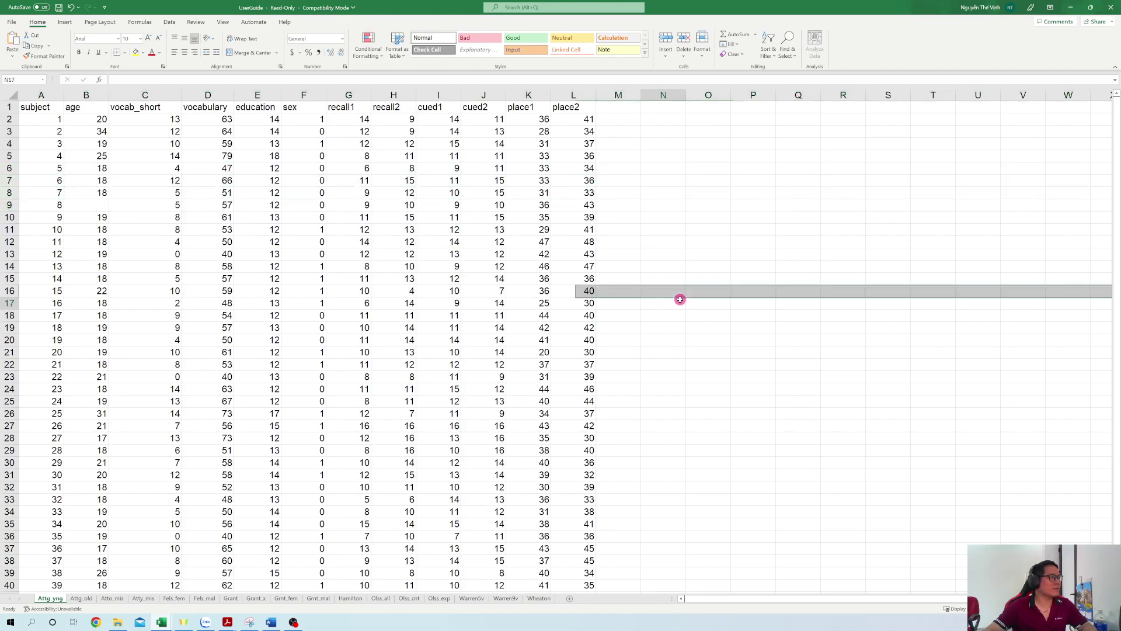
Highlight the block of values from B3 to L33 to examine the data recorded for the subjects.
drag(86, 133, 551, 495)
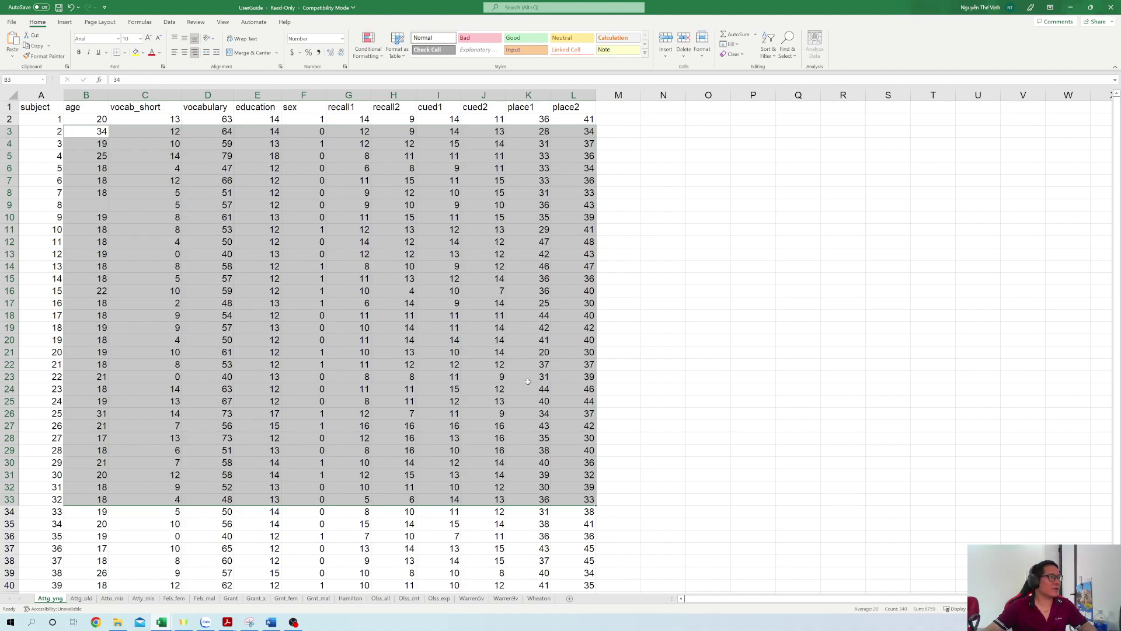
click(686, 385)
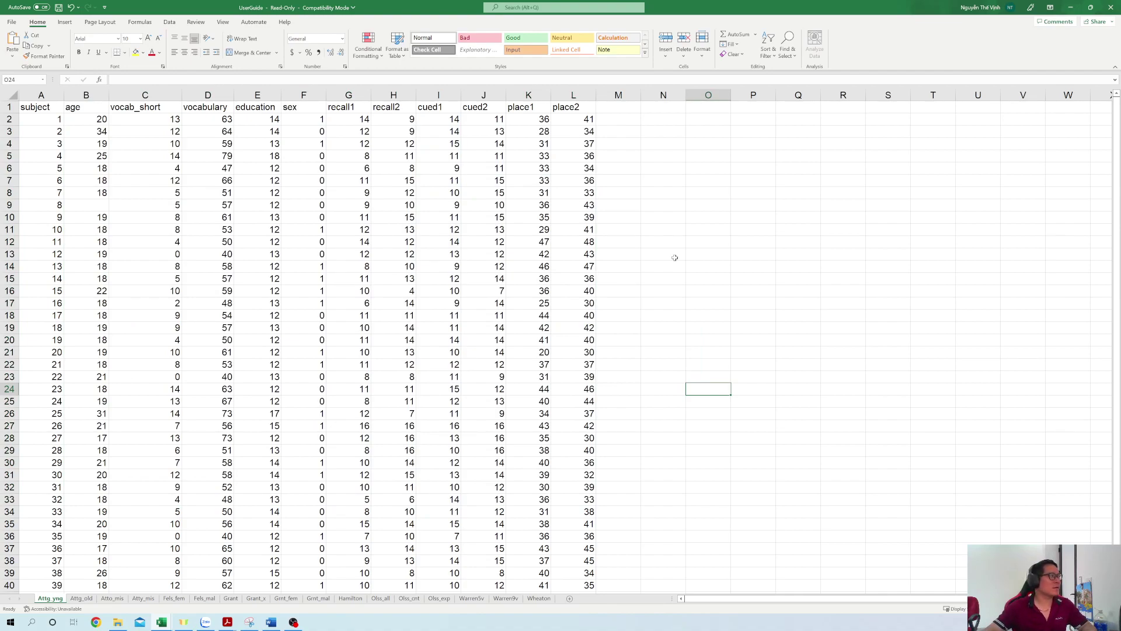
click(710, 303)
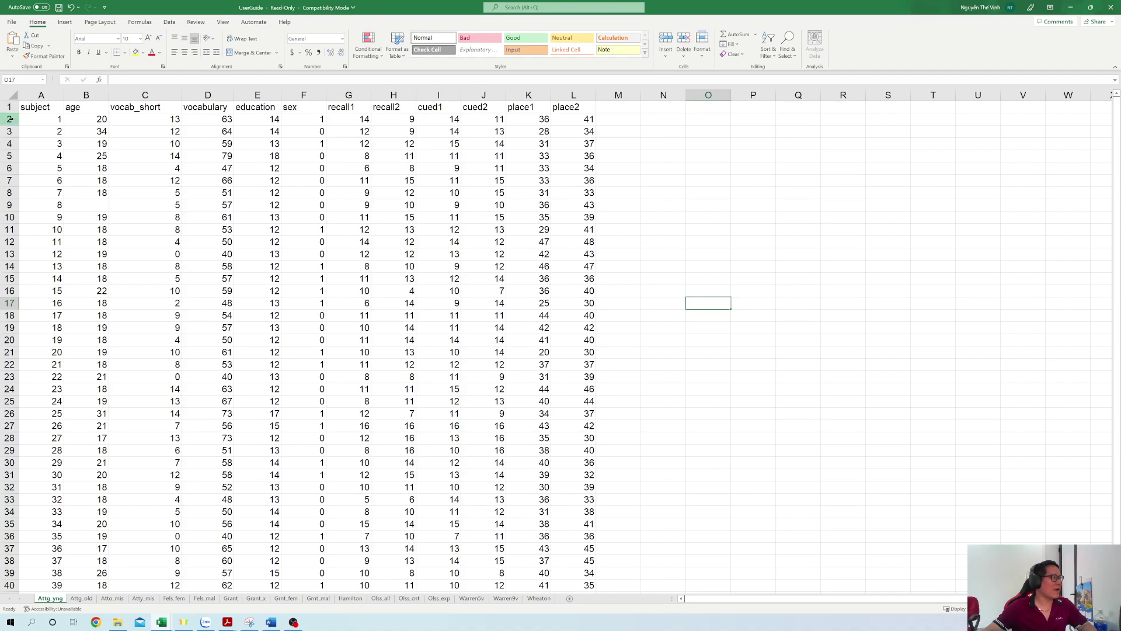
Compare the dataset's layout by highlighting the subject rows from row 2 and the variable columns from age to place1.
drag(10, 118, 10, 364)
click(153, 241)
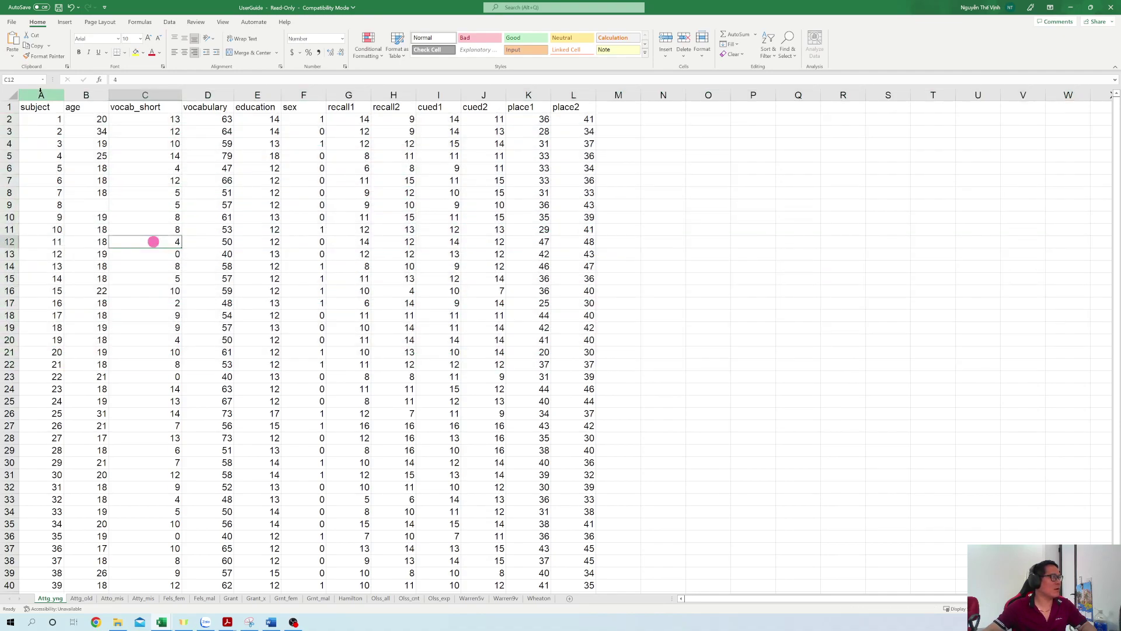
drag(86, 94, 529, 95)
click(708, 170)
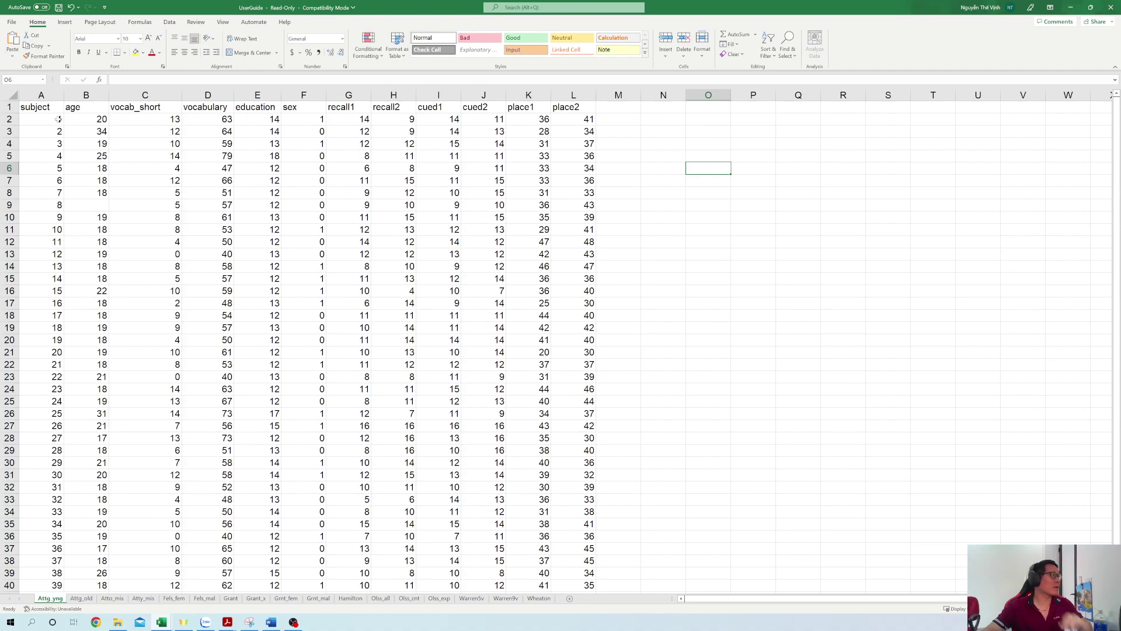
click(165, 132)
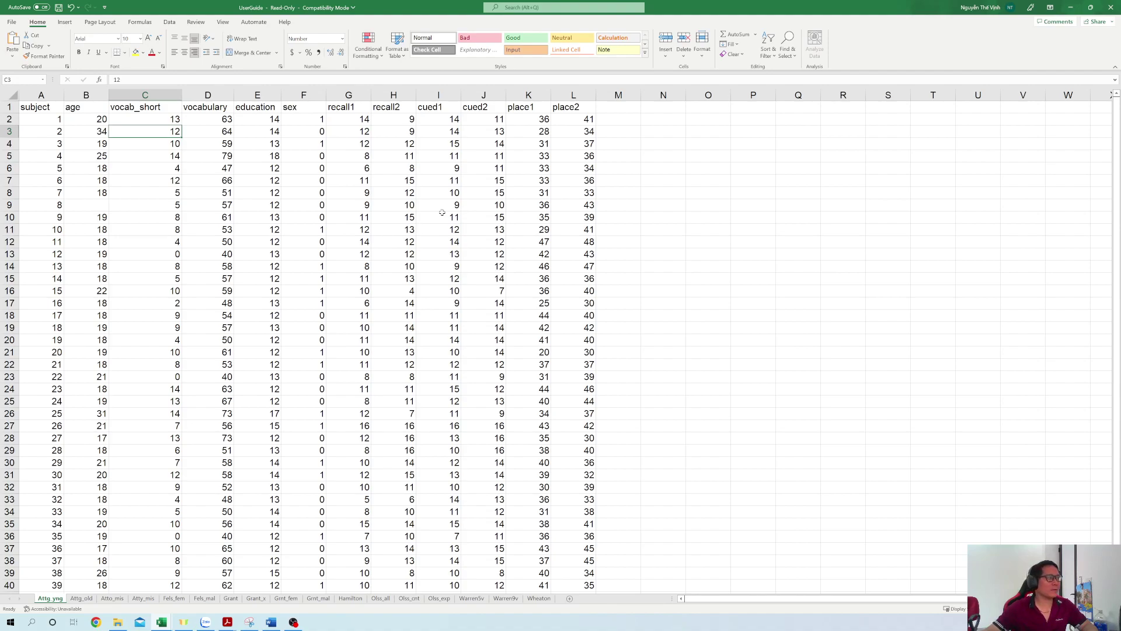
click(695, 223)
Highlight the header cells from vocab_short to place2 to examine the variable names.
drag(121, 105, 580, 109)
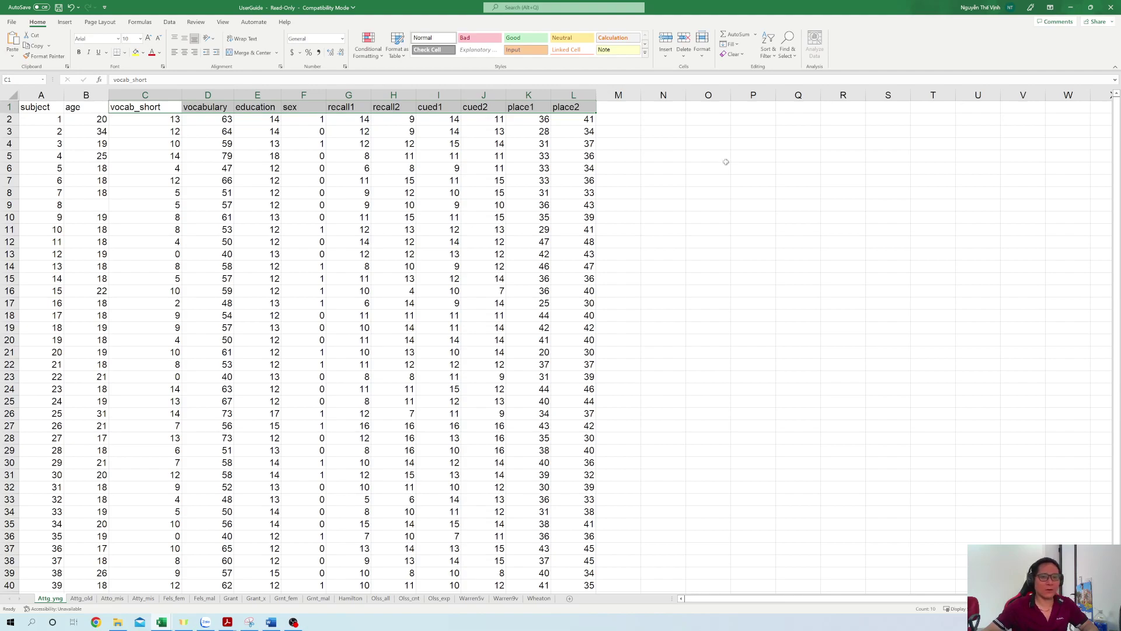
click(700, 181)
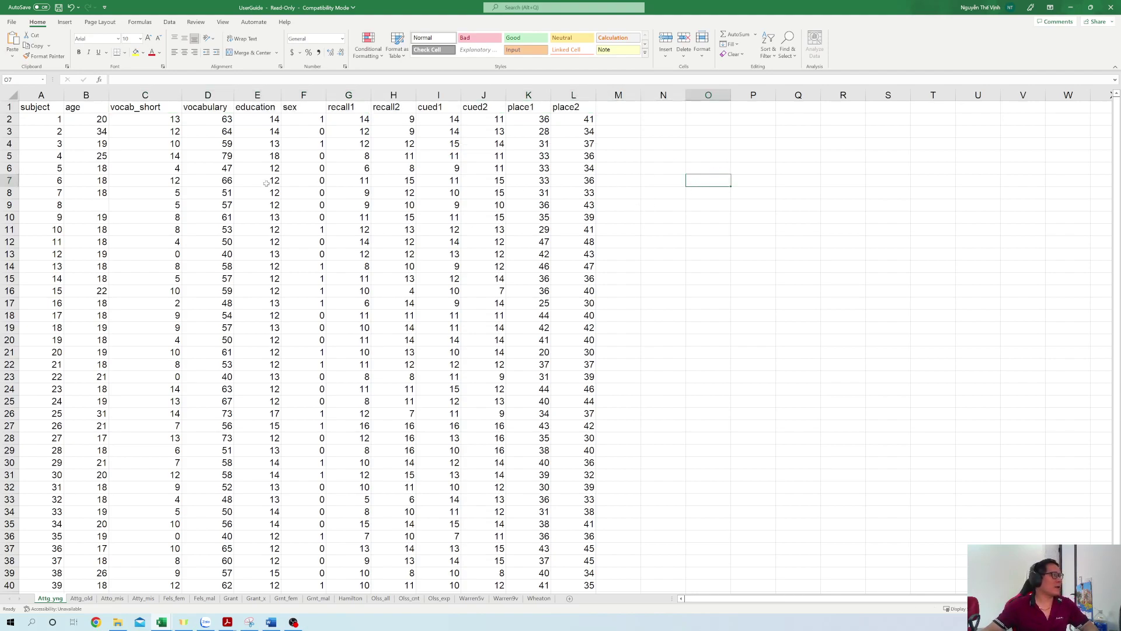
click(689, 241)
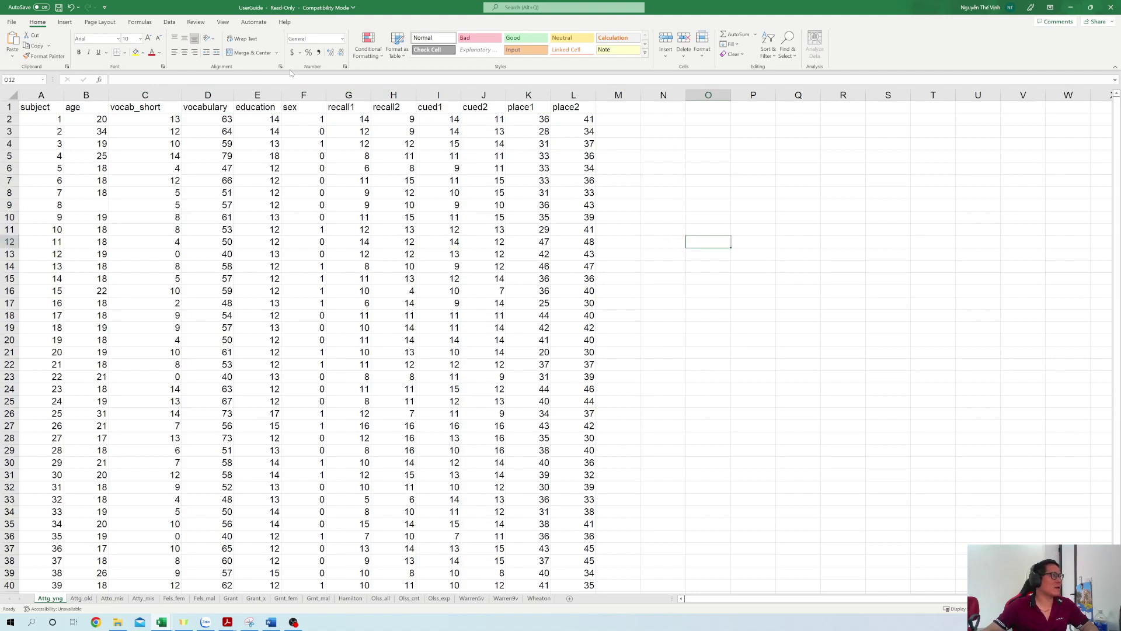
Examine the recall1 and recall2 columns and look through their values down the sheet.
drag(348, 94, 394, 95)
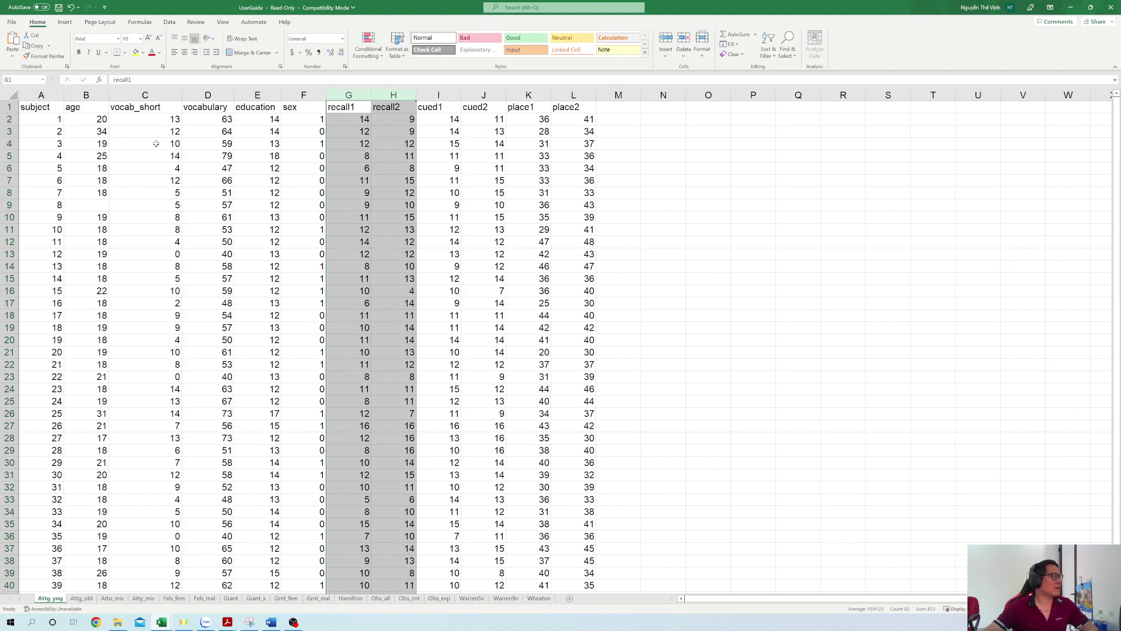
click(156, 143)
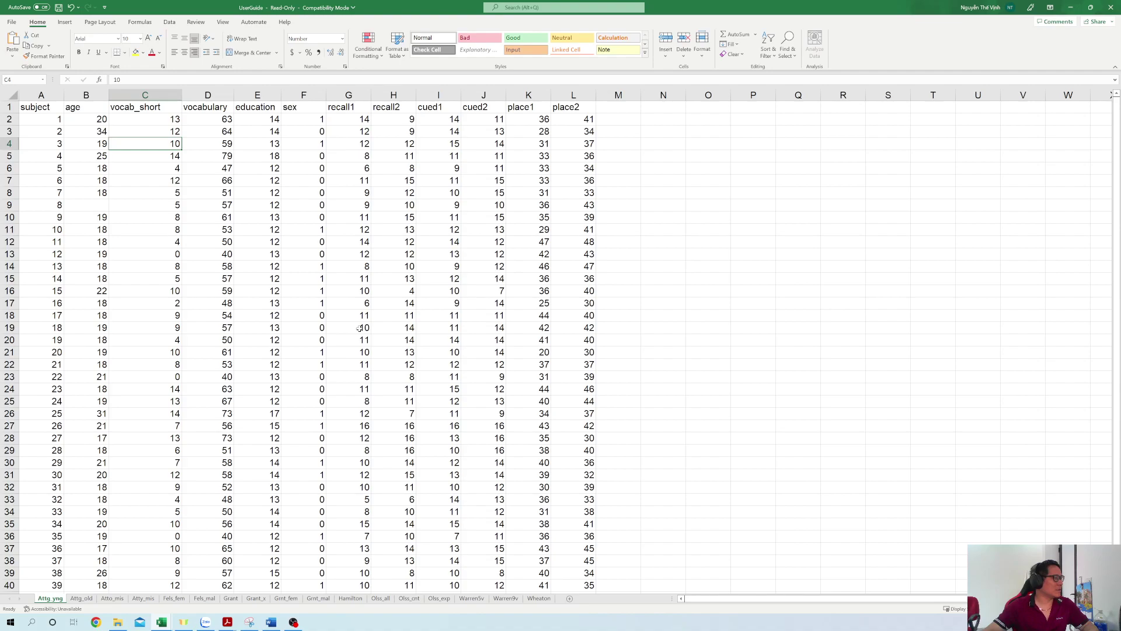
scroll(361, 328, down, 5)
scroll(360, 328, up, 5)
click(413, 168)
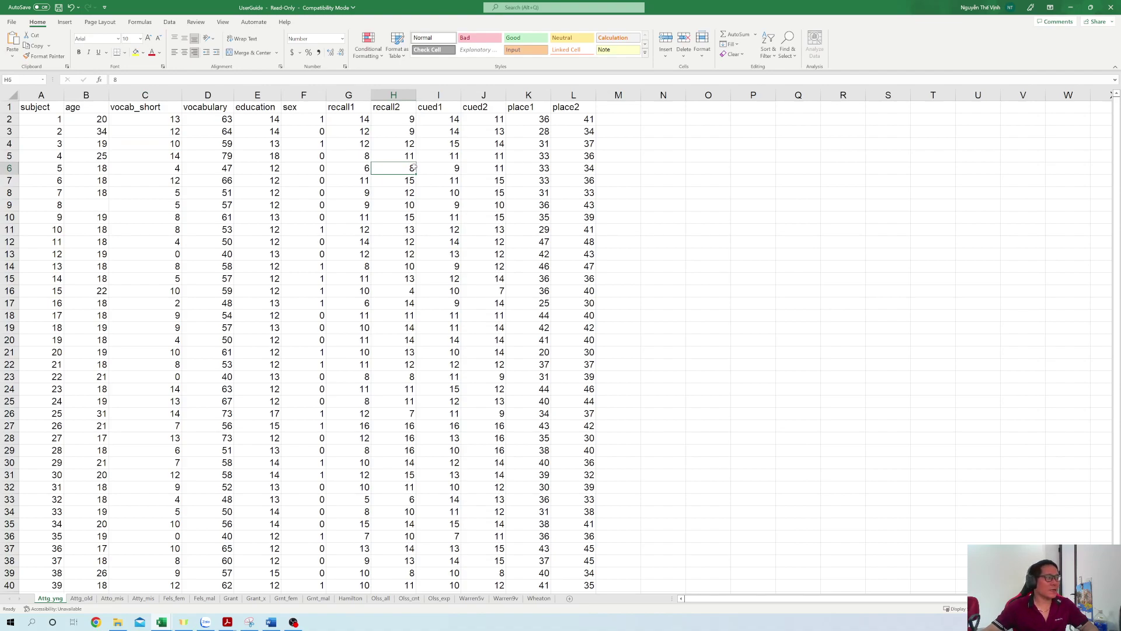
Examine the sex column and its 1 and 0 codes in cells F2 and F3.
click(319, 96)
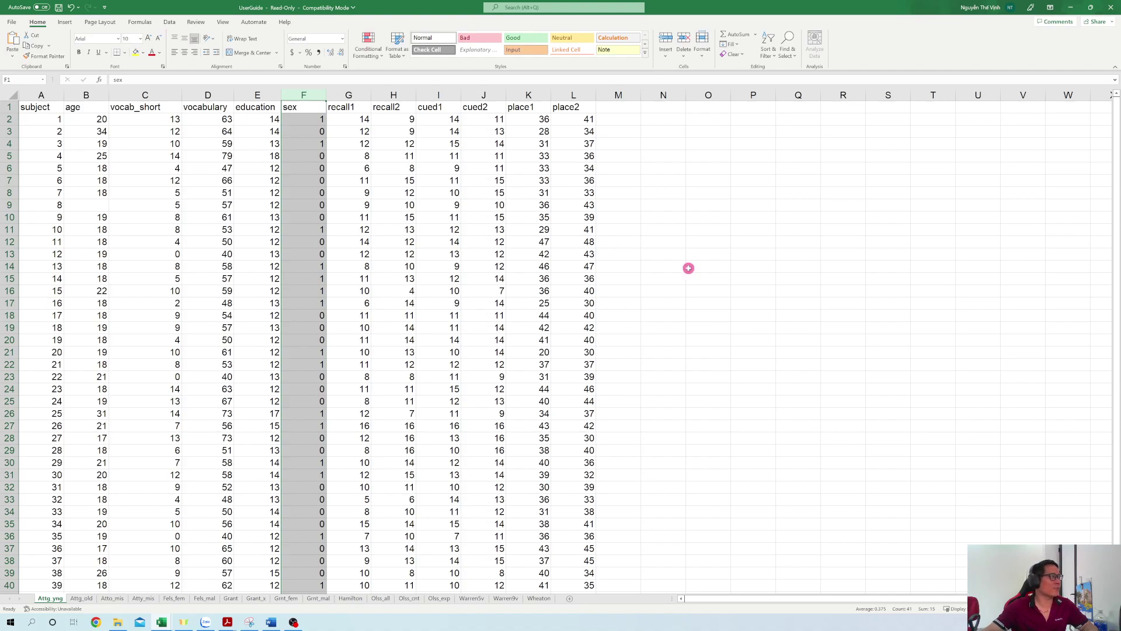
click(689, 268)
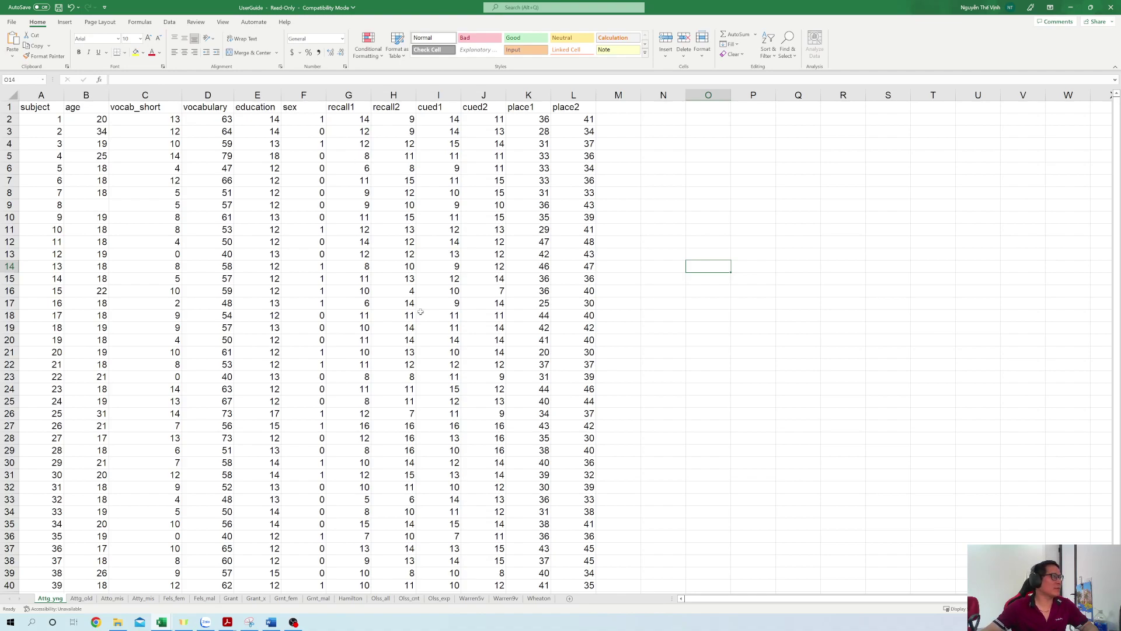
click(695, 358)
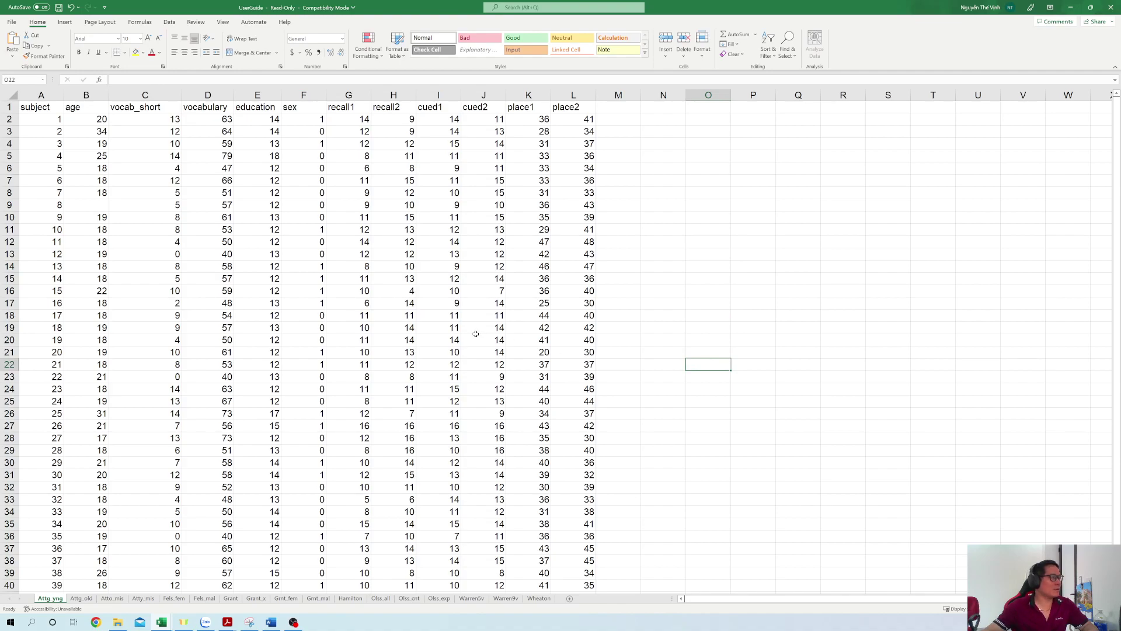
scroll(476, 334, down, 5)
scroll(476, 334, up, 5)
click(295, 92)
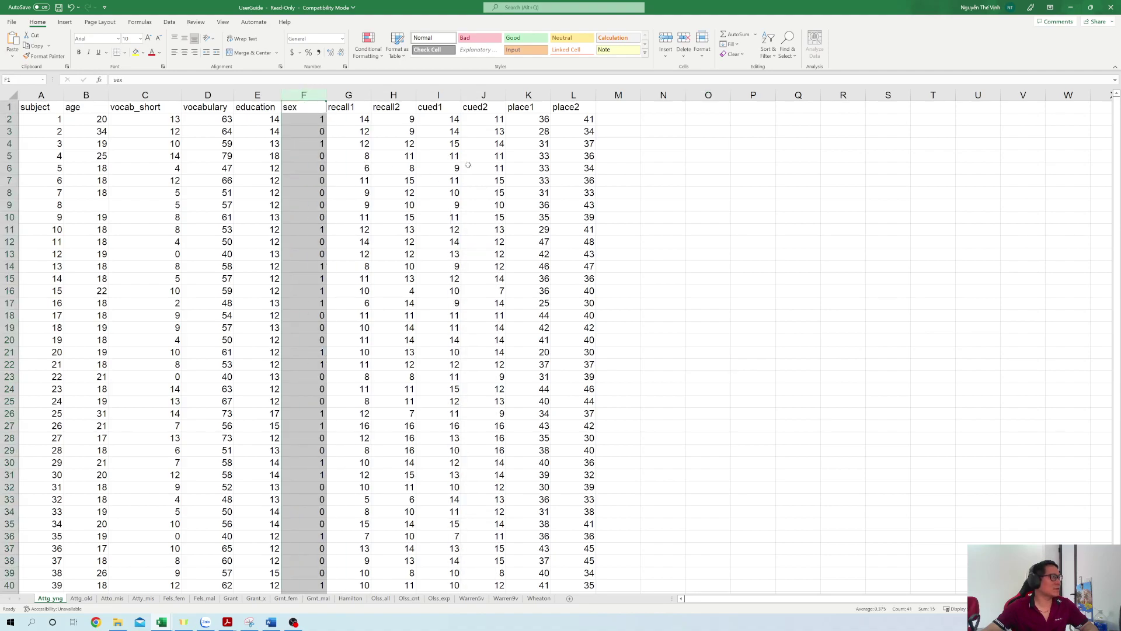
click(502, 181)
click(312, 119)
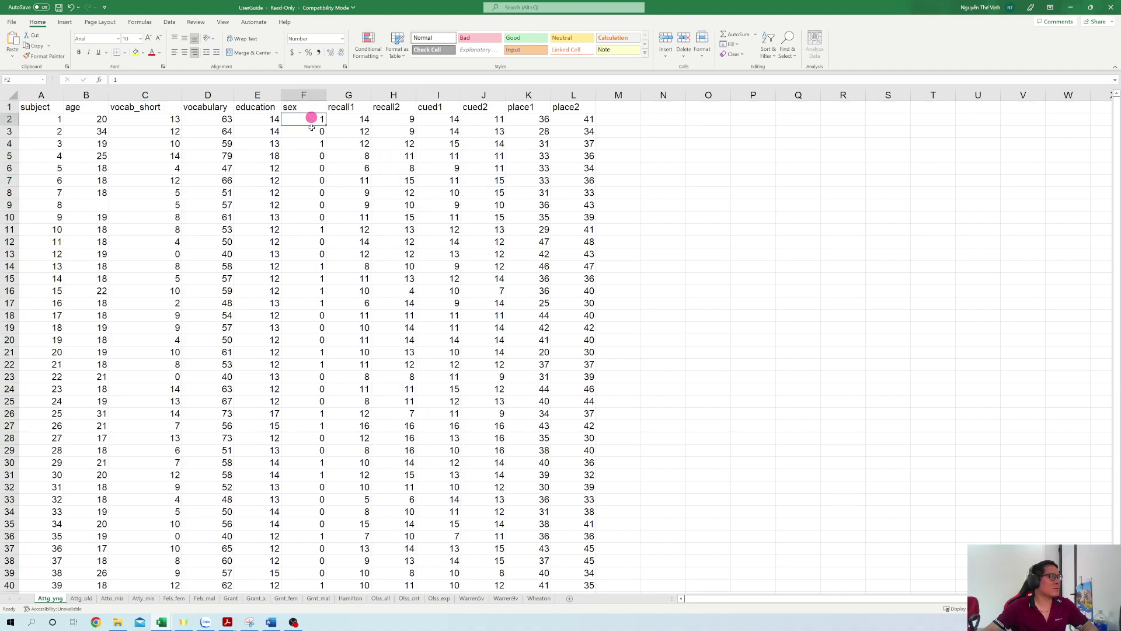
click(312, 128)
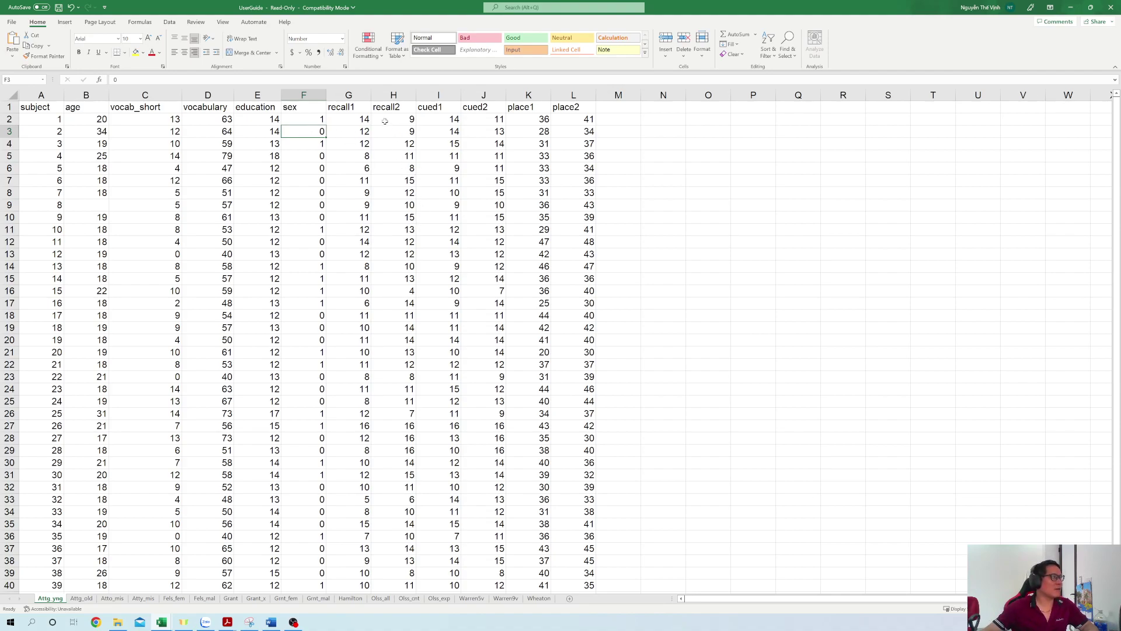
Compare the recall1 and recall2 columns with the cued1 column and its header.
drag(355, 91, 397, 95)
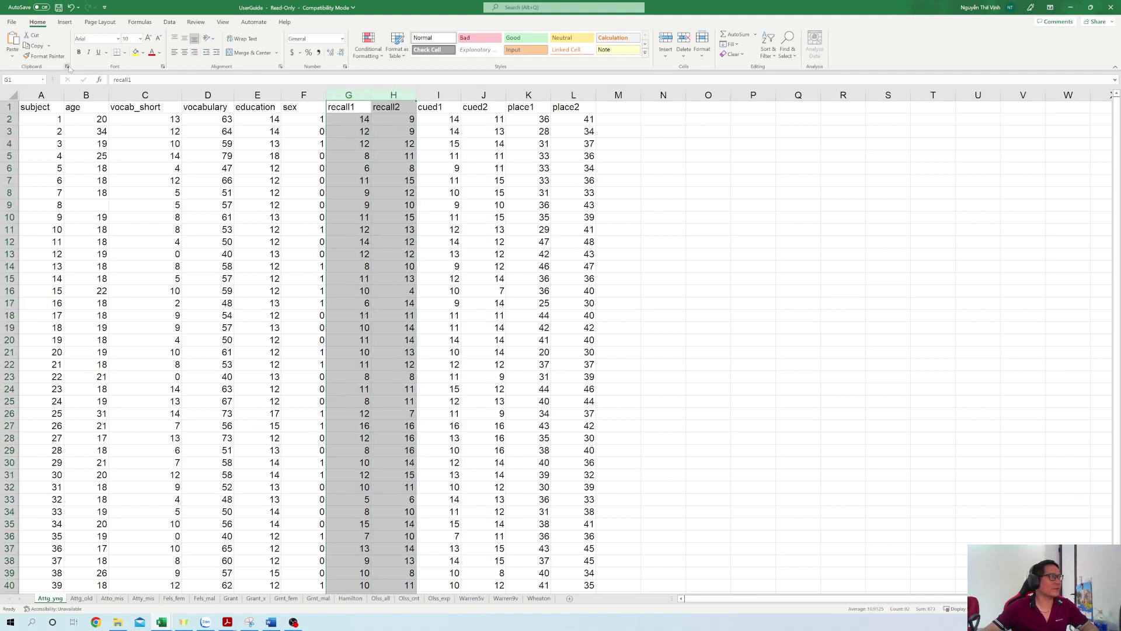
click(721, 251)
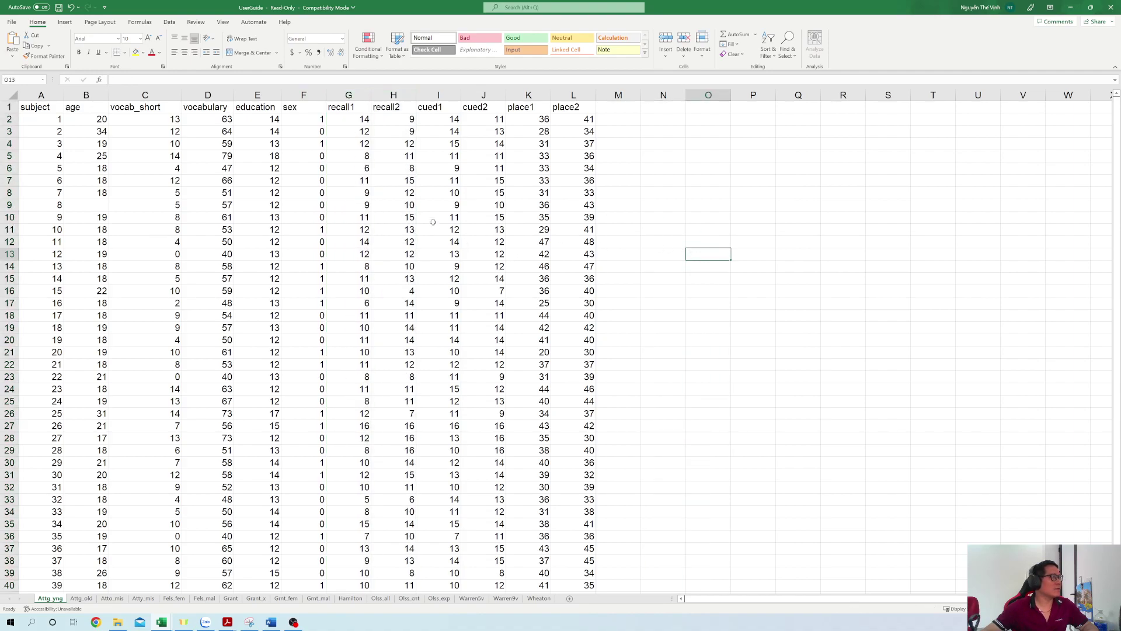
click(345, 93)
click(438, 94)
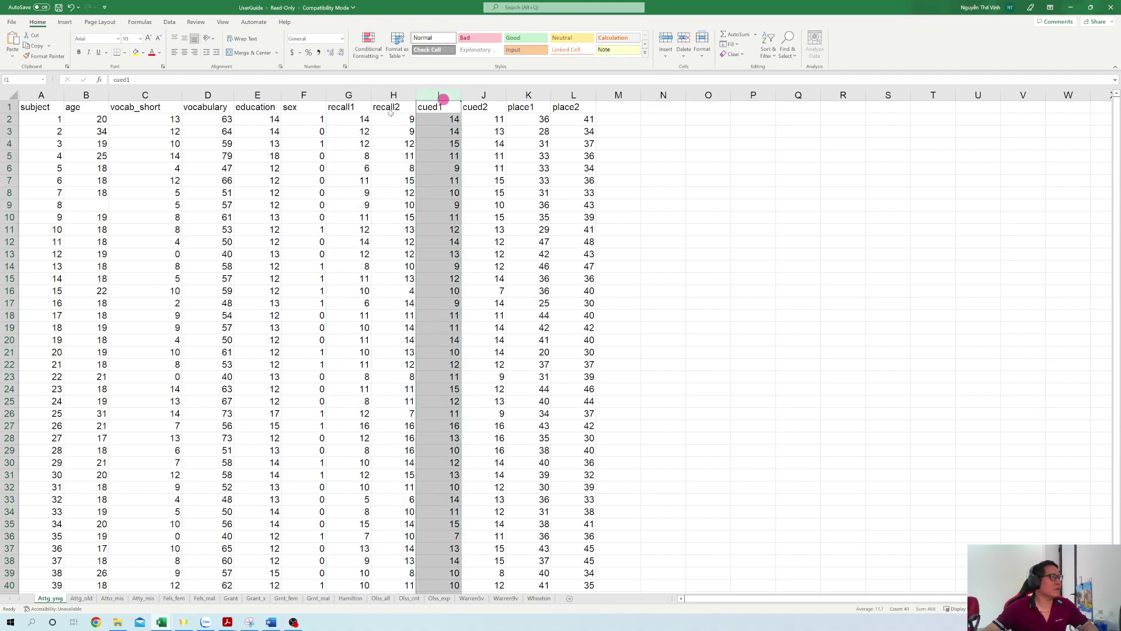
drag(345, 95, 392, 95)
click(342, 107)
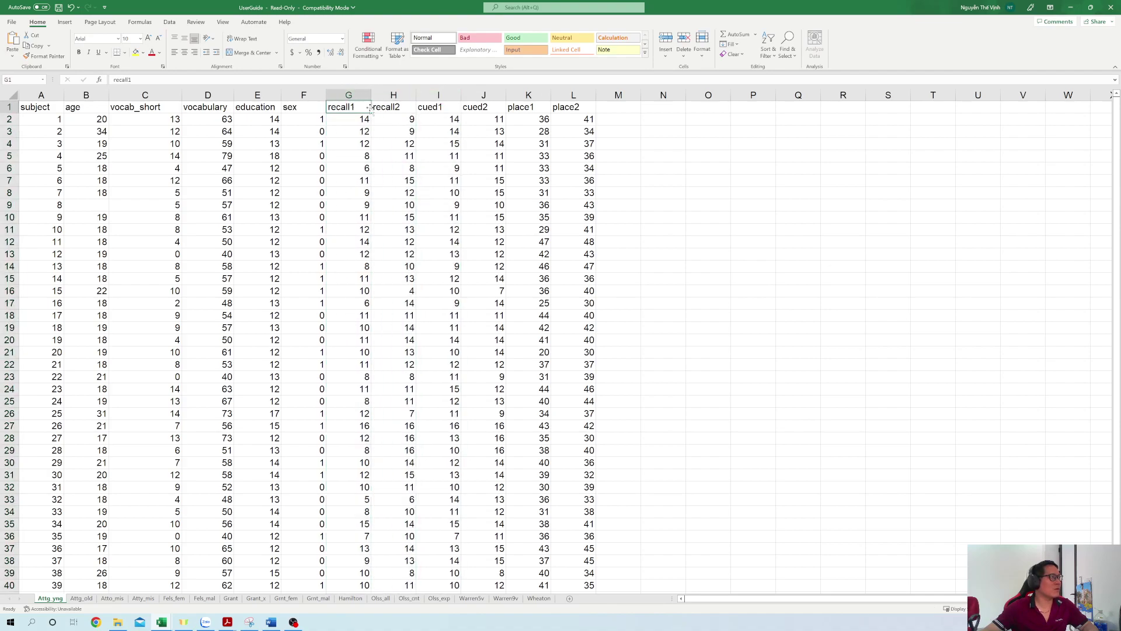
click(446, 109)
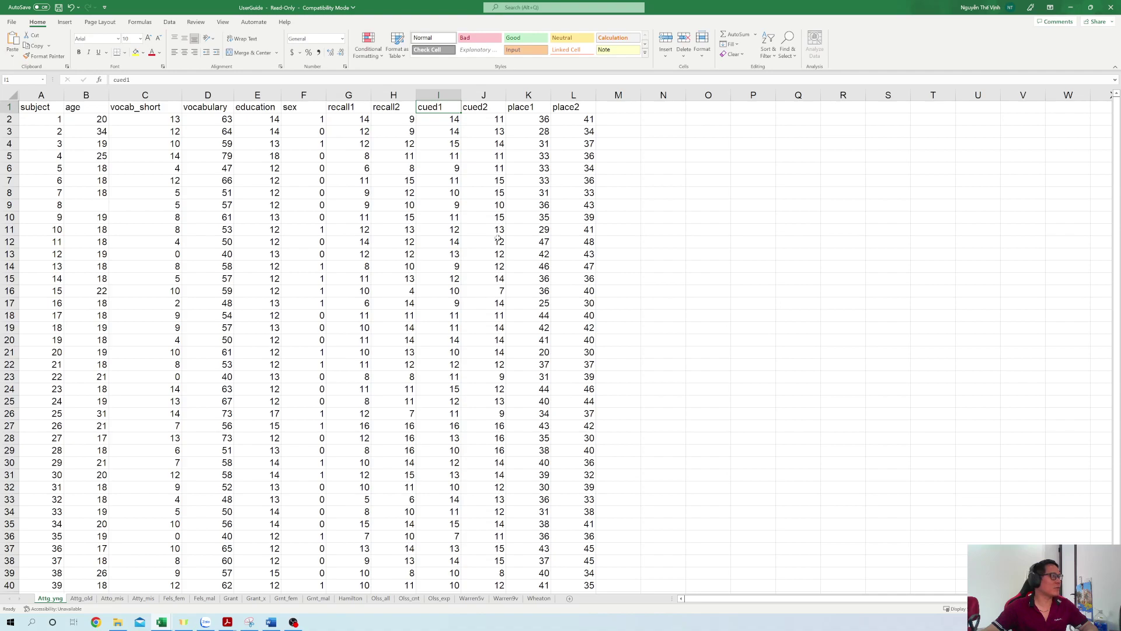
Check individual scores in the recall1, recall2 and cued1 columns, and highlight the whole recall1 column.
click(399, 175)
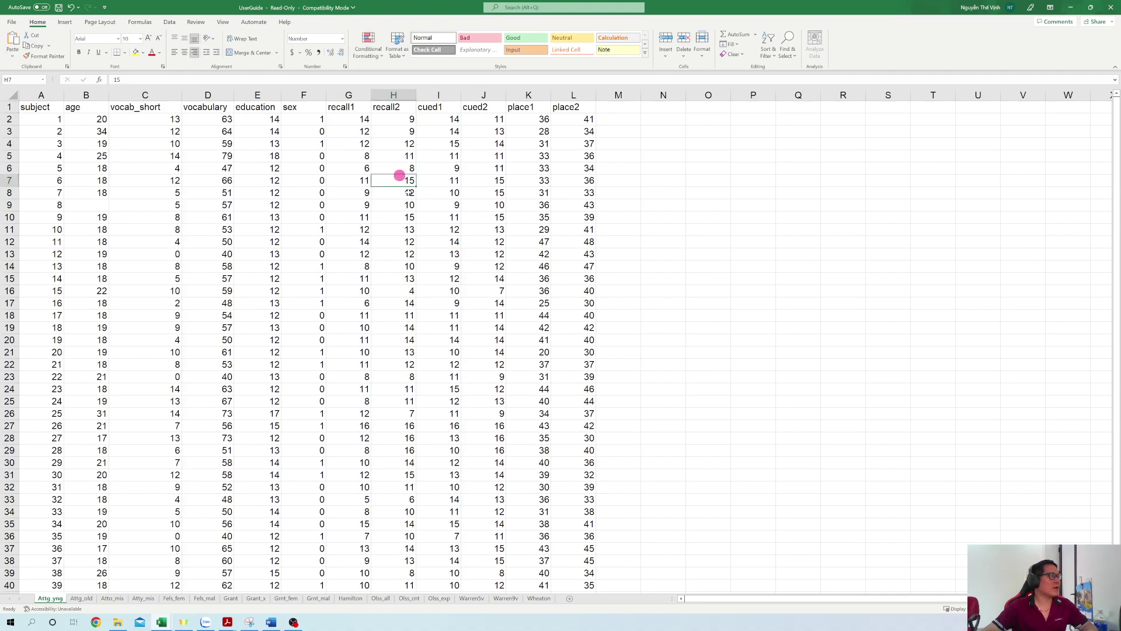
click(355, 120)
click(359, 155)
click(461, 179)
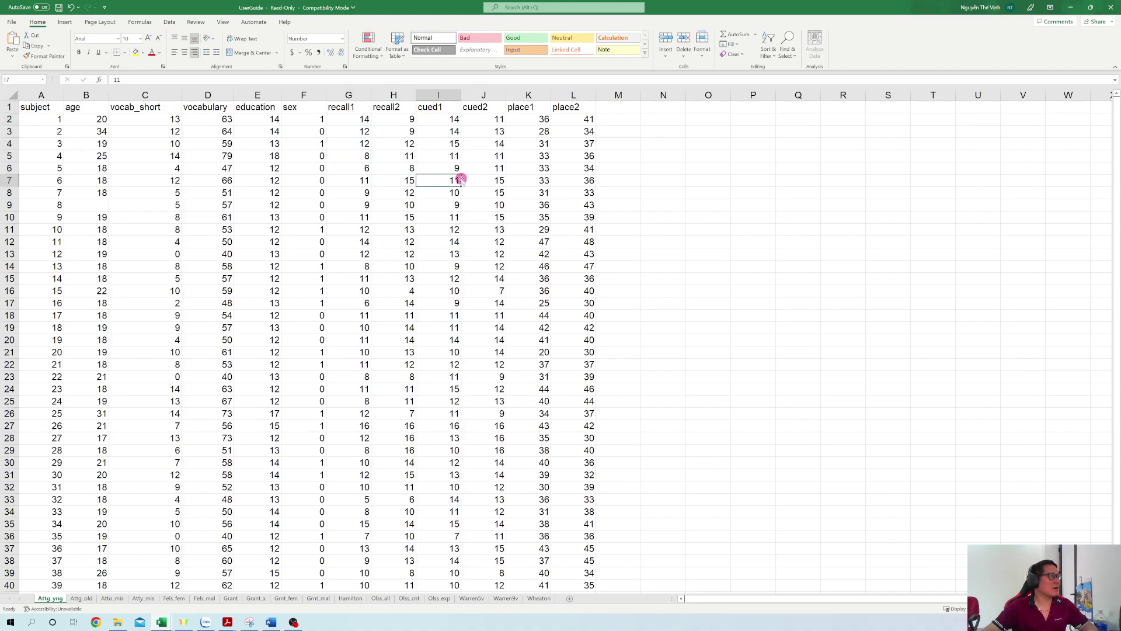
click(357, 95)
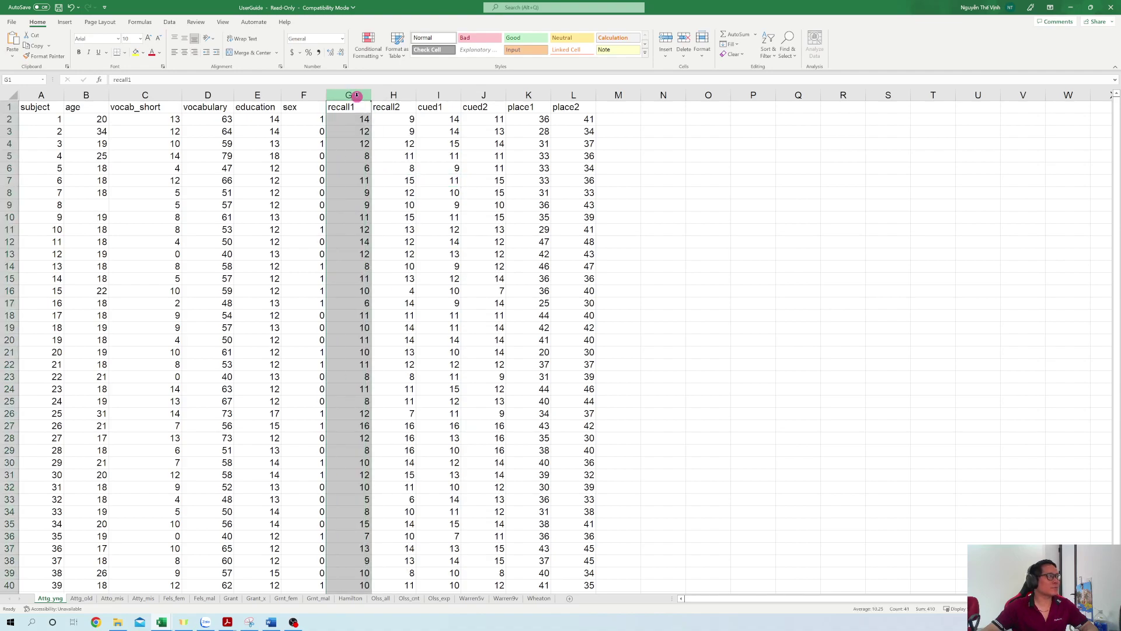
Examine the recall1 and recall2 columns together, then check their header cells G1 and H1.
shift+click(393, 95)
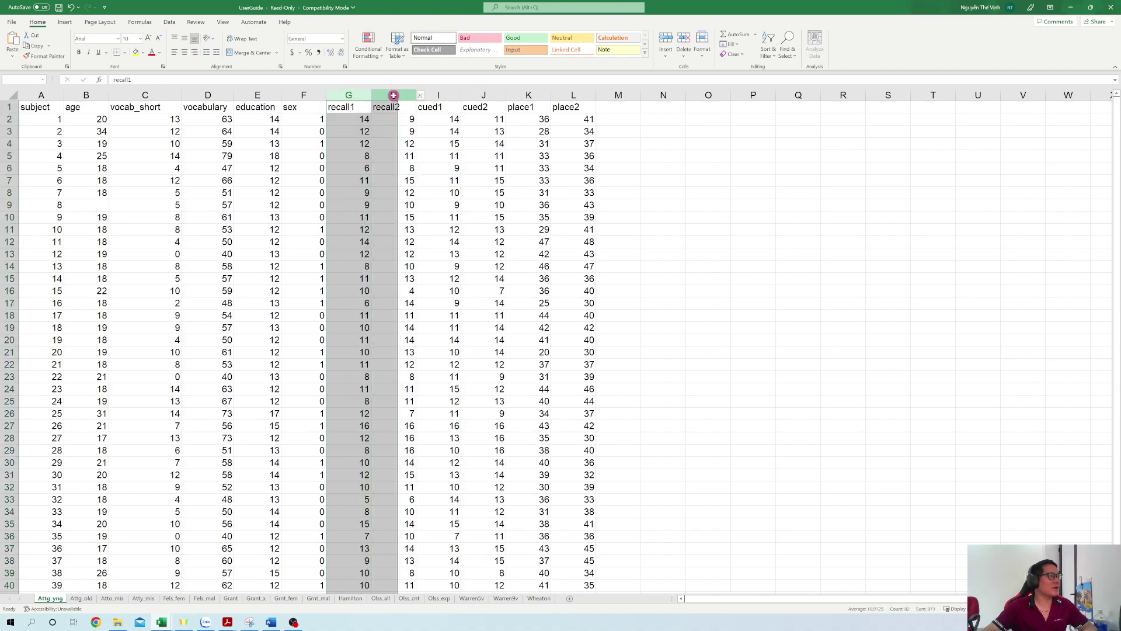
click(349, 105)
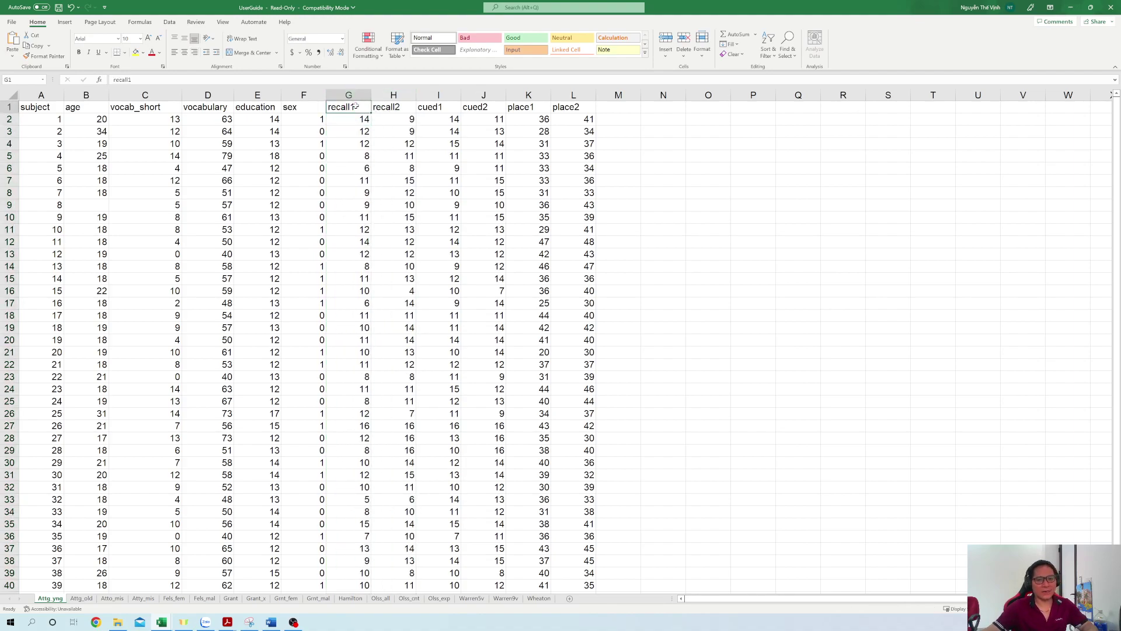
click(386, 108)
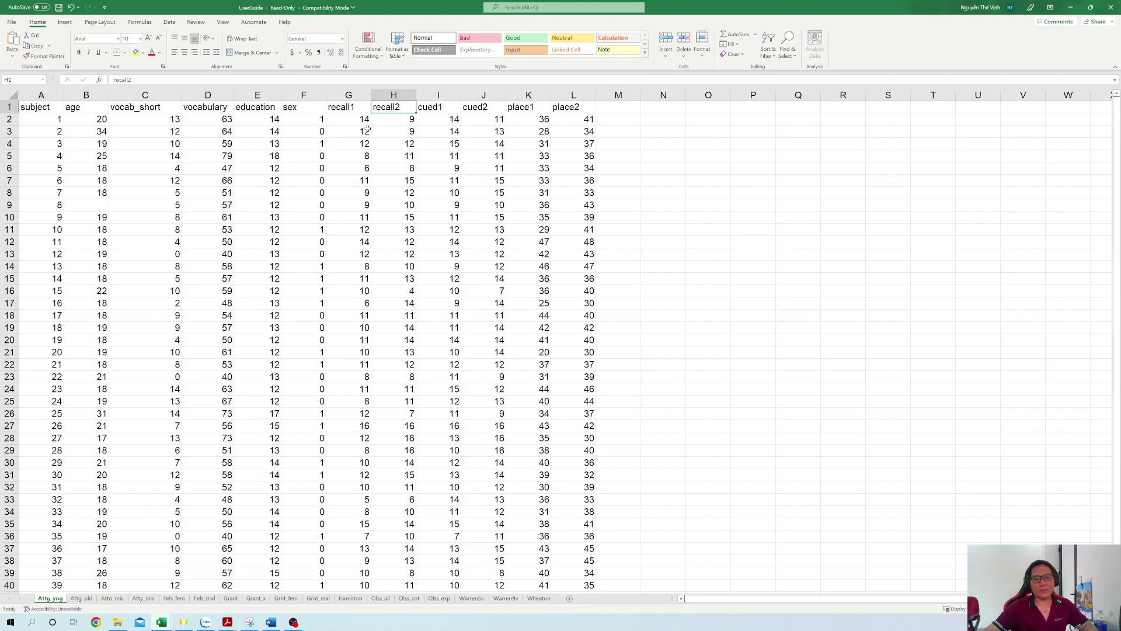
click(690, 274)
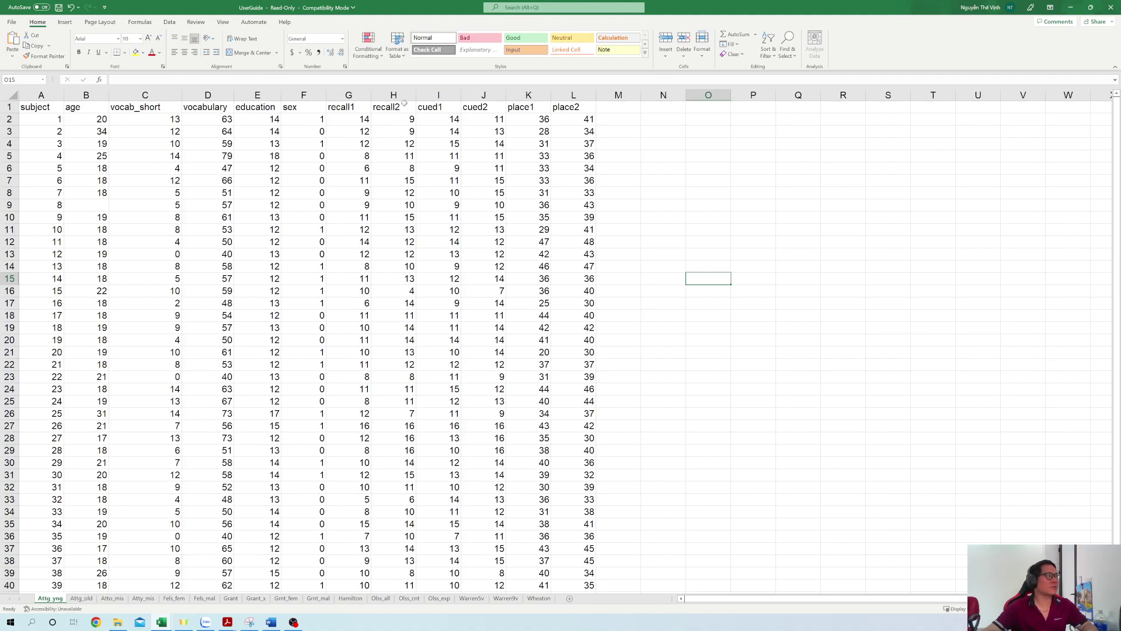
click(660, 190)
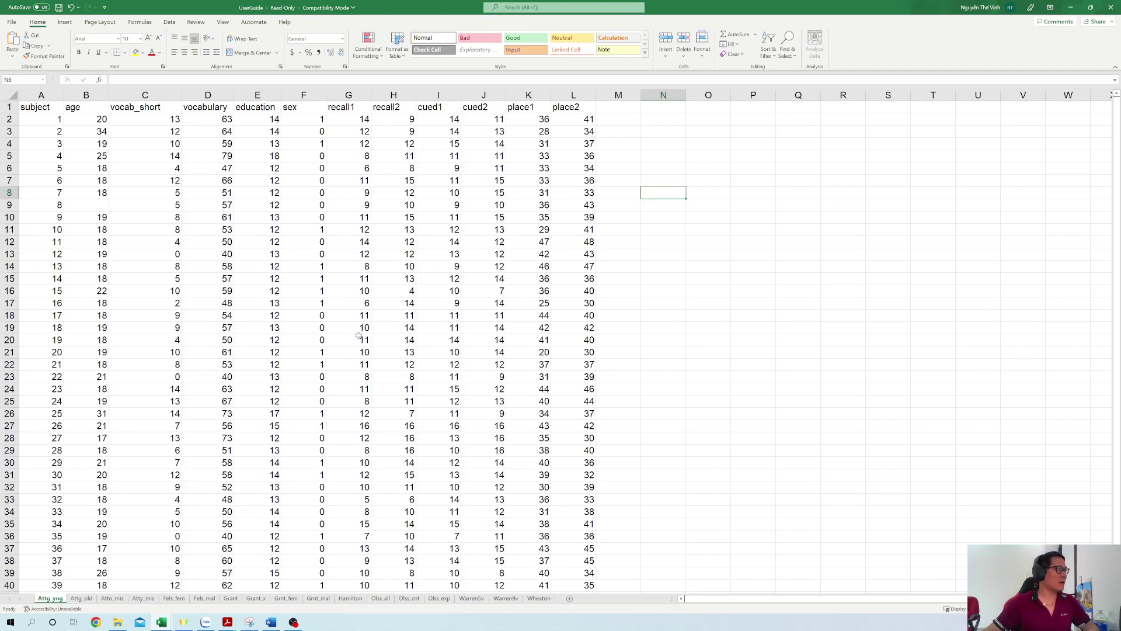
Compare the whole recall1 column with the whole cued1 column.
click(360, 94)
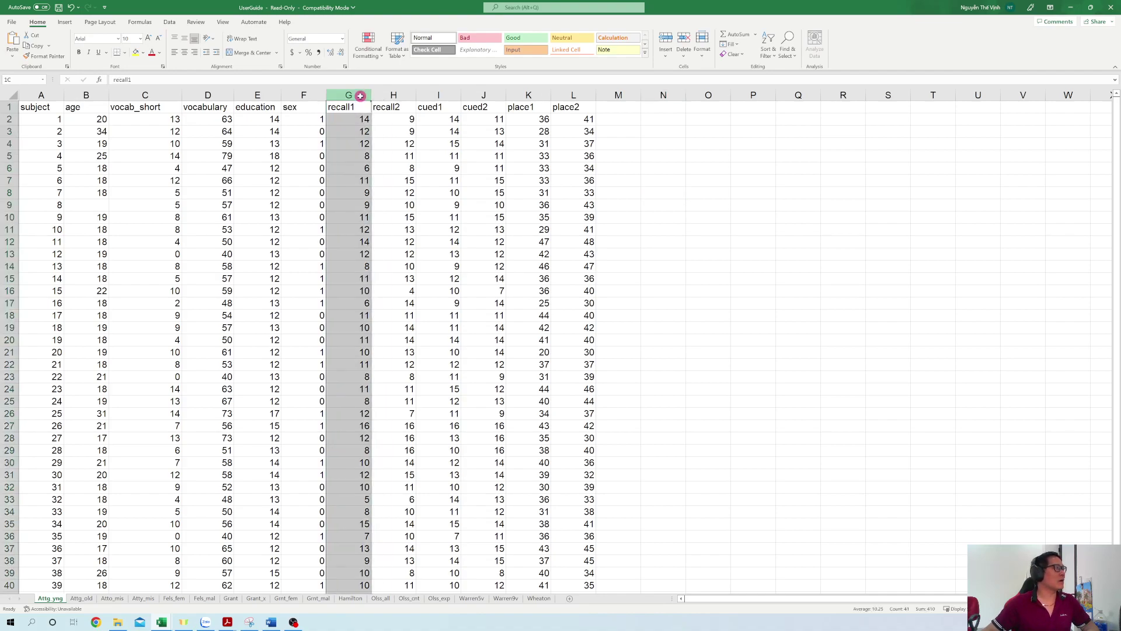
click(449, 96)
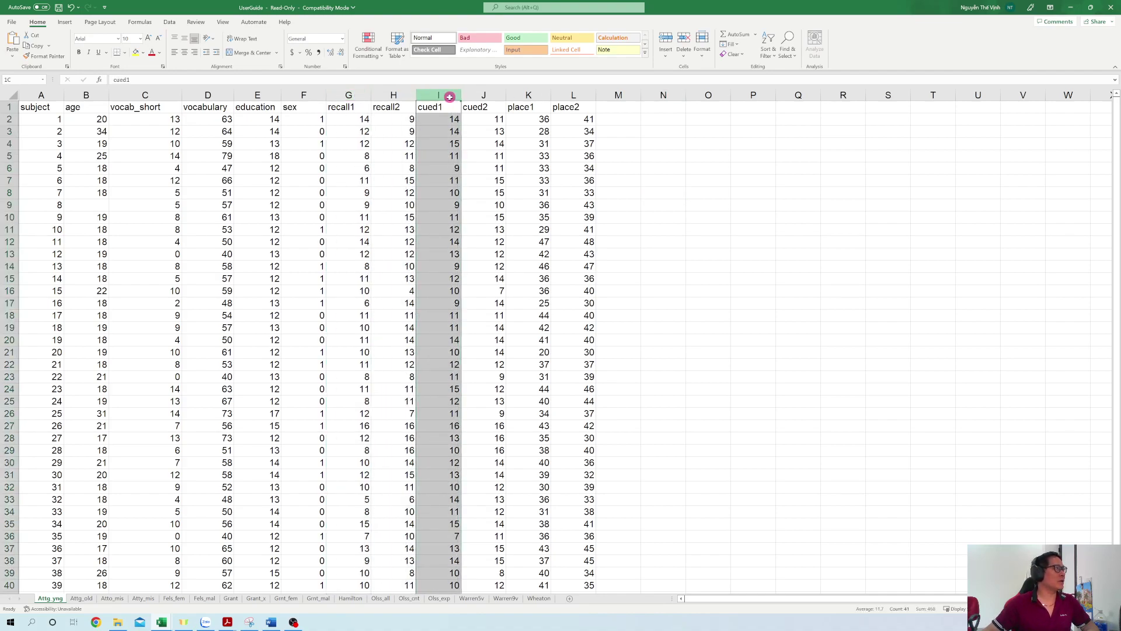
click(342, 106)
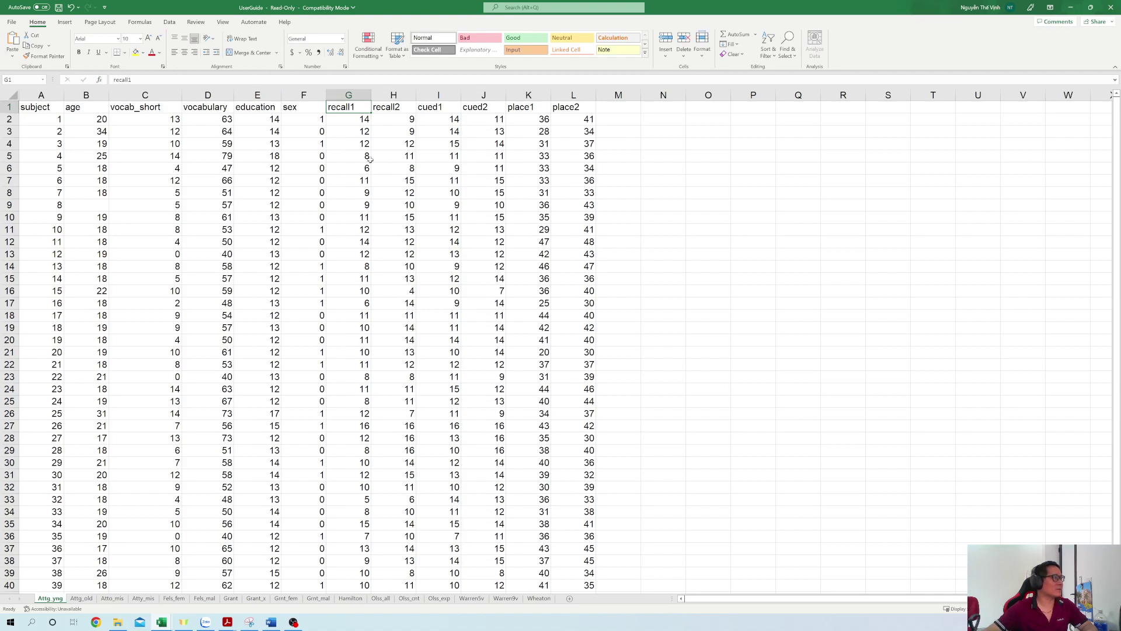
click(505, 194)
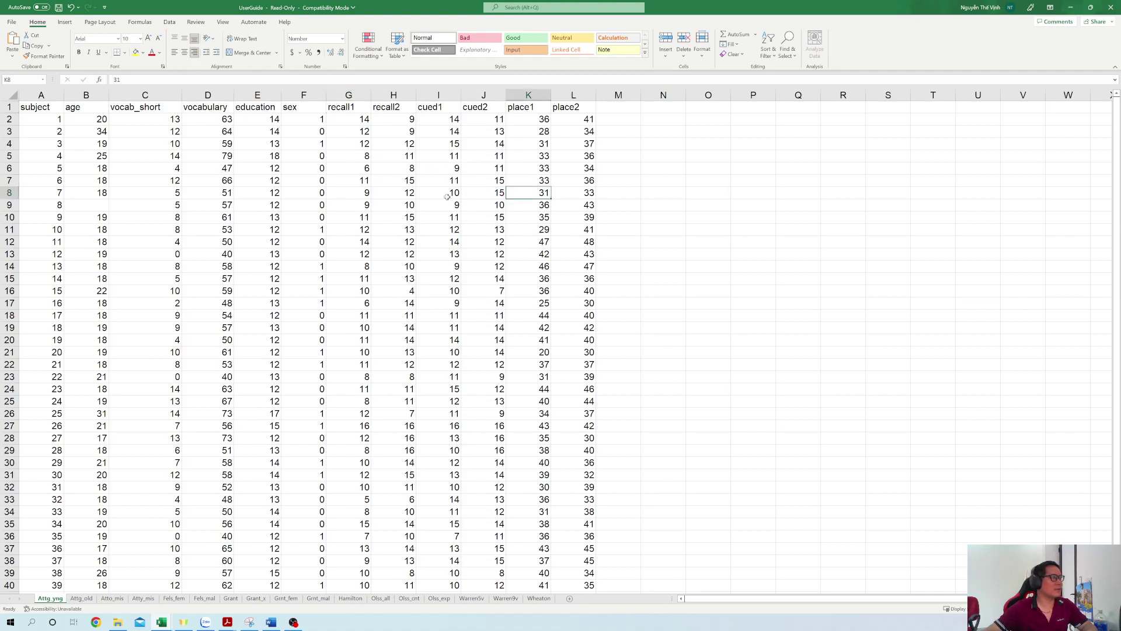
Highlight the score values from recall1 through place2, then only the recall1 values from G2 down.
drag(358, 119, 578, 539)
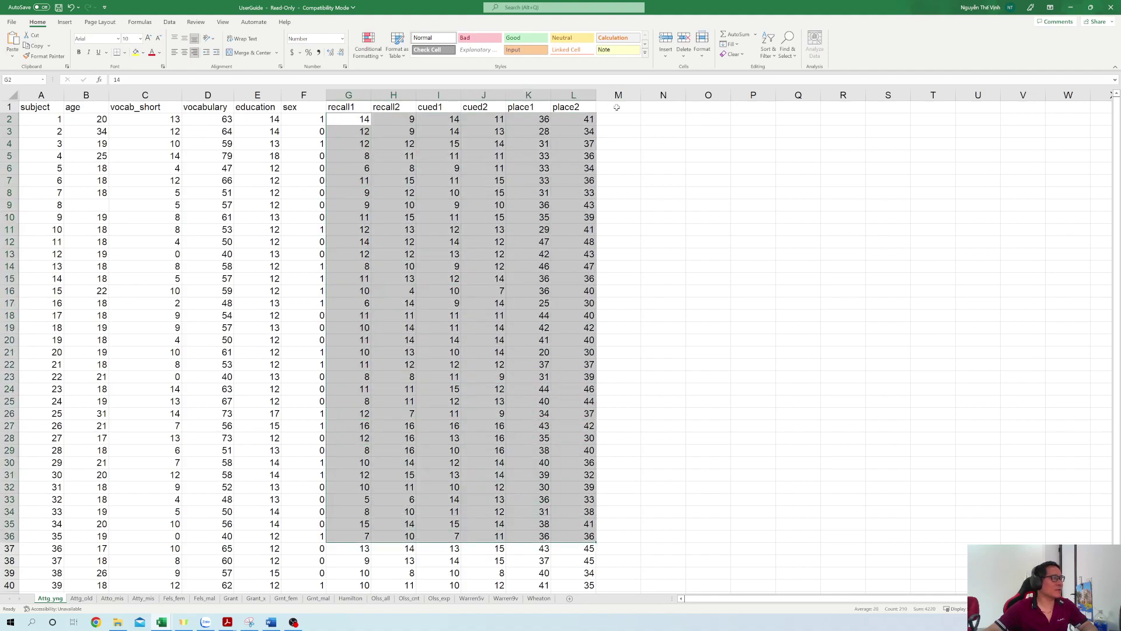
click(468, 263)
drag(360, 119, 365, 573)
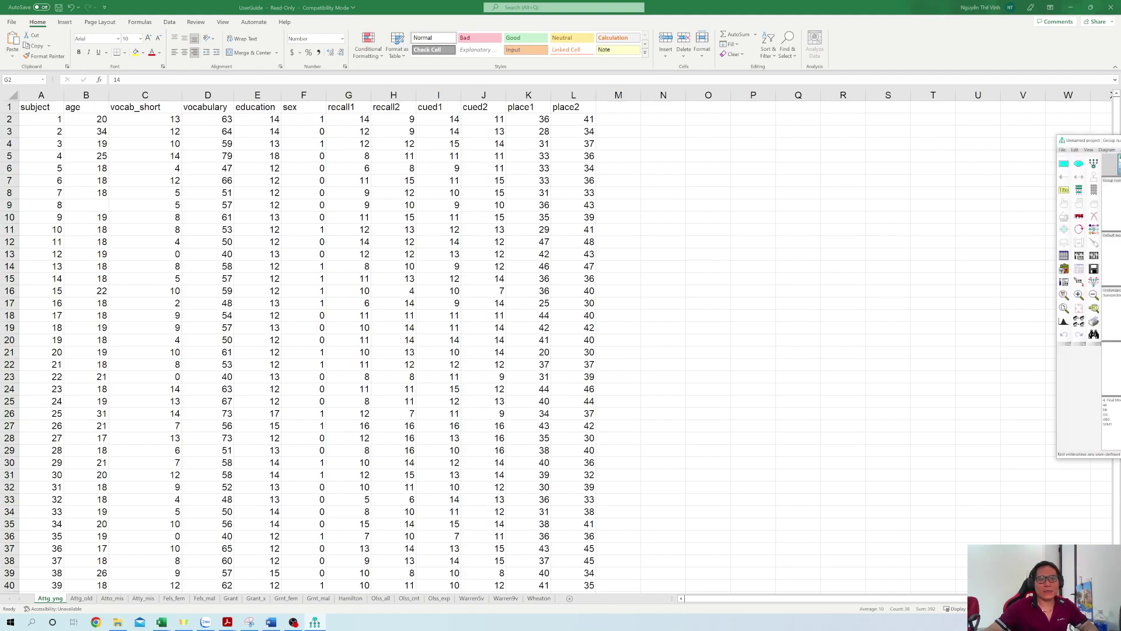
Switch to Amos Graphics and arrange its restored window so the worksheet's data columns stay visible.
click(501, 215)
click(501, 215)
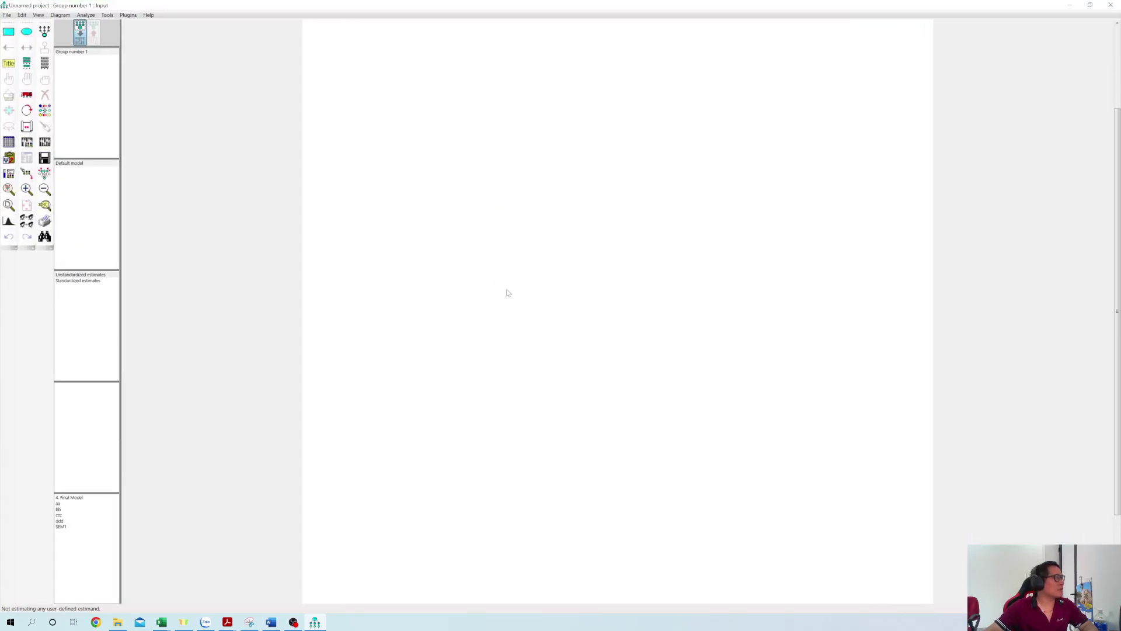
drag(450, 4, 798, 220)
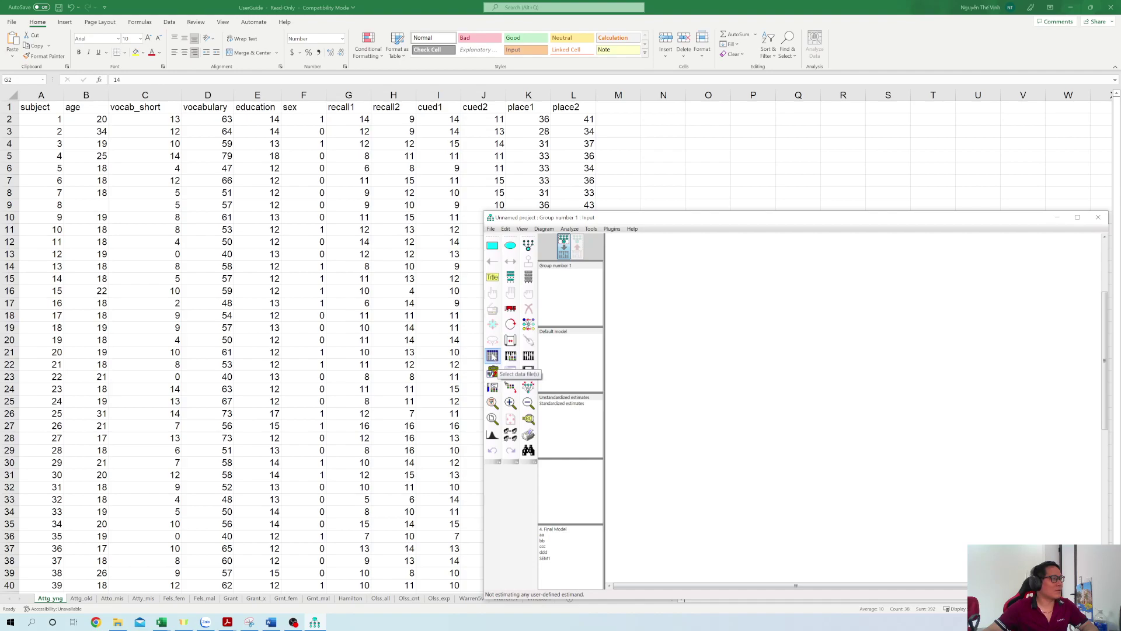
Start choosing a data file for Group number 1 and browse to the DATA (E:) drive.
click(492, 371)
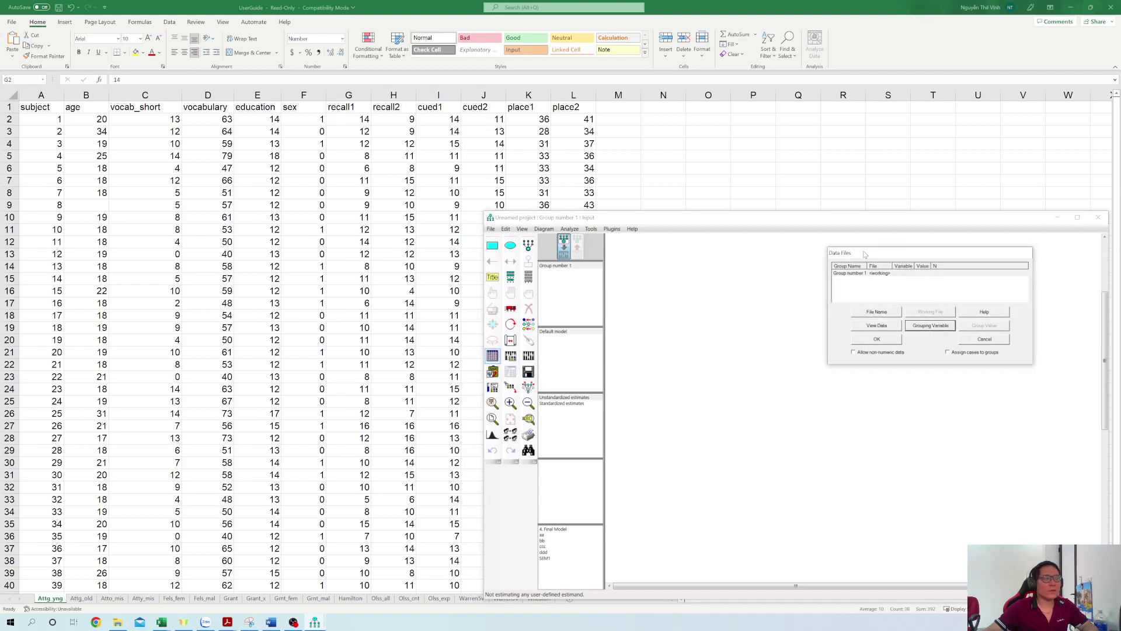
drag(876, 251, 636, 238)
click(650, 294)
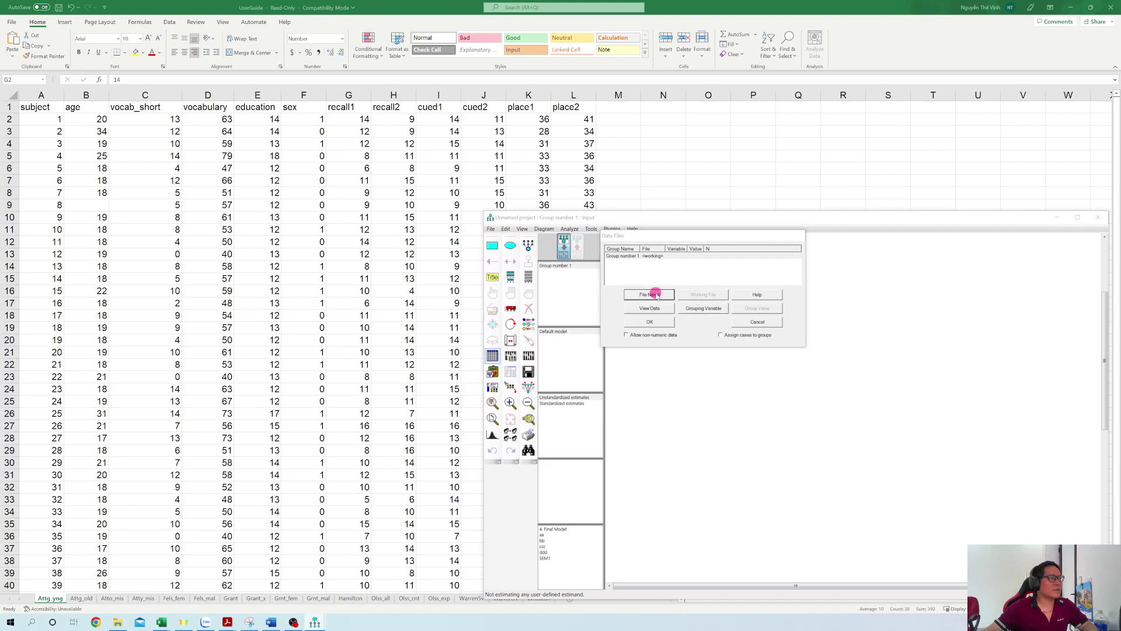
scroll(642, 332, down, 1)
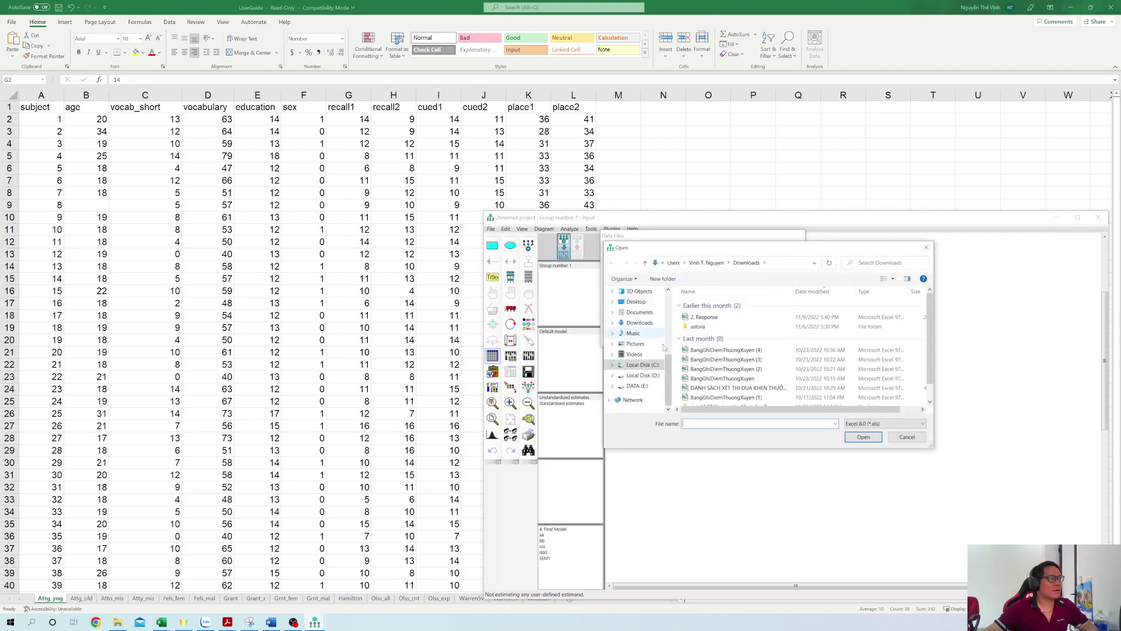
click(637, 385)
scroll(708, 372, down, 10)
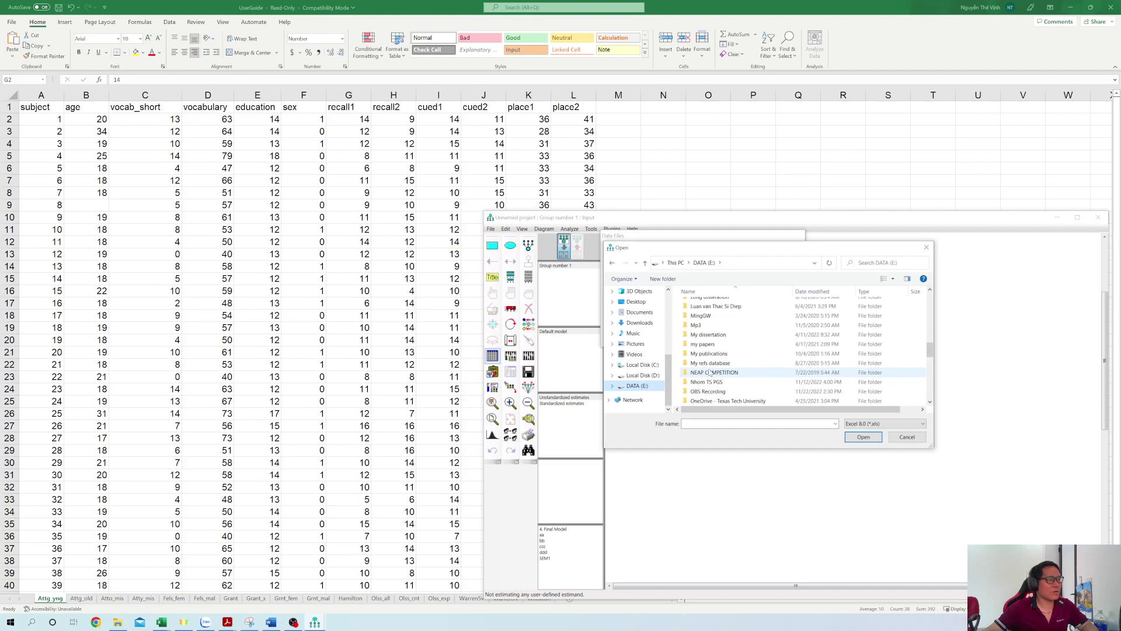
Open the UserGuide workbook from Program Files (x86) > IBM > SPSS > Amos > 20 > Examples > English.
double_click(713, 335)
double_click(702, 325)
double_click(700, 305)
double_click(703, 304)
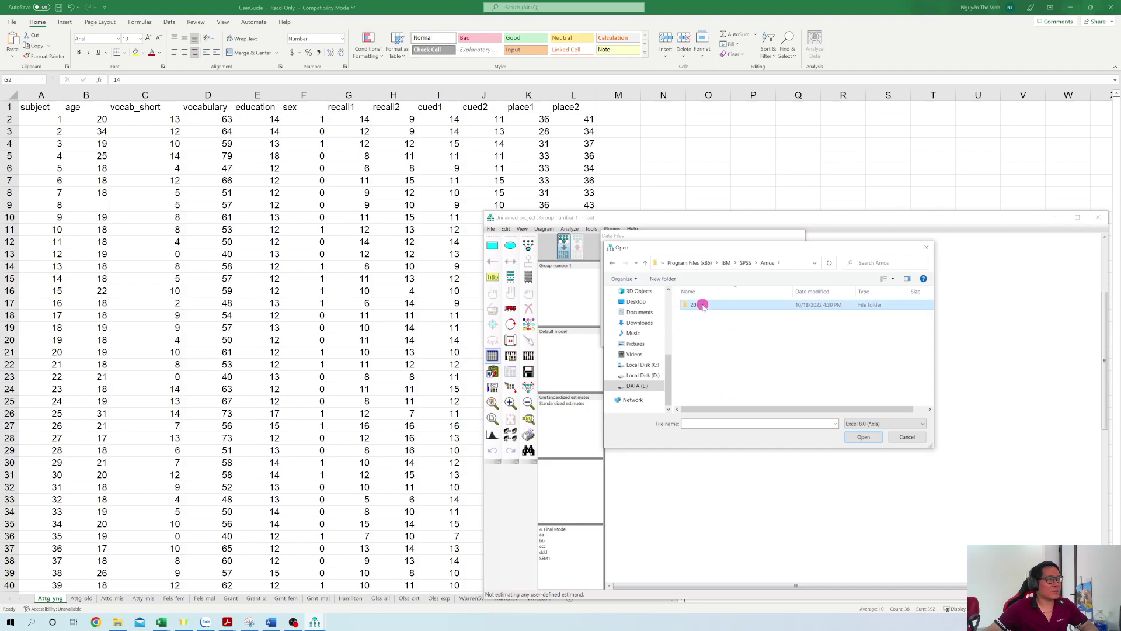
double_click(703, 304)
double_click(703, 313)
double_click(703, 304)
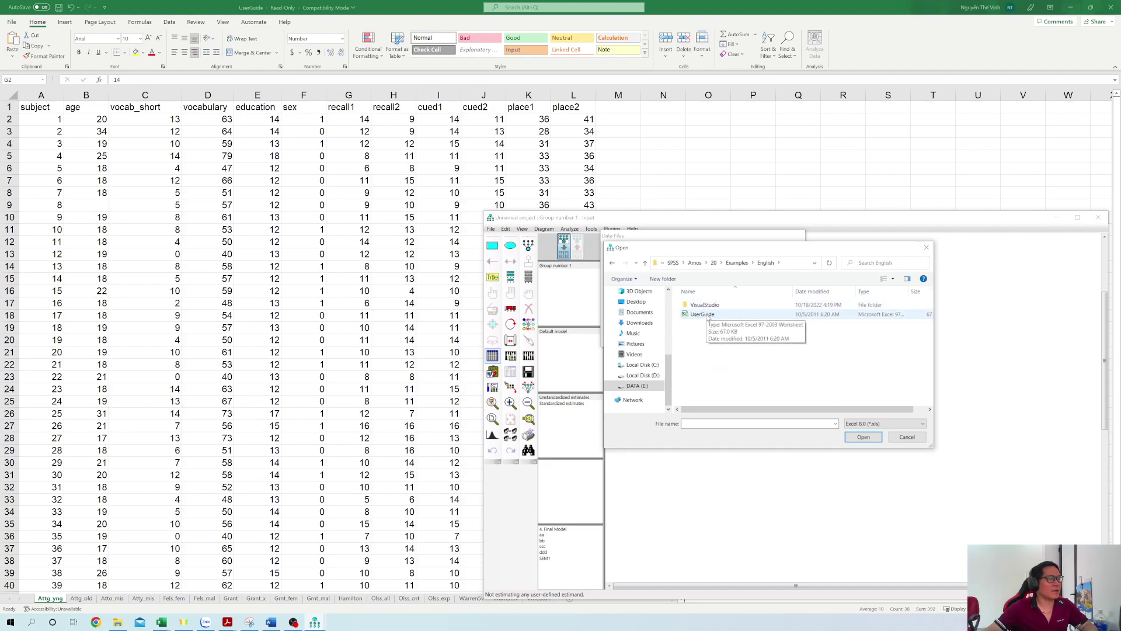
double_click(704, 314)
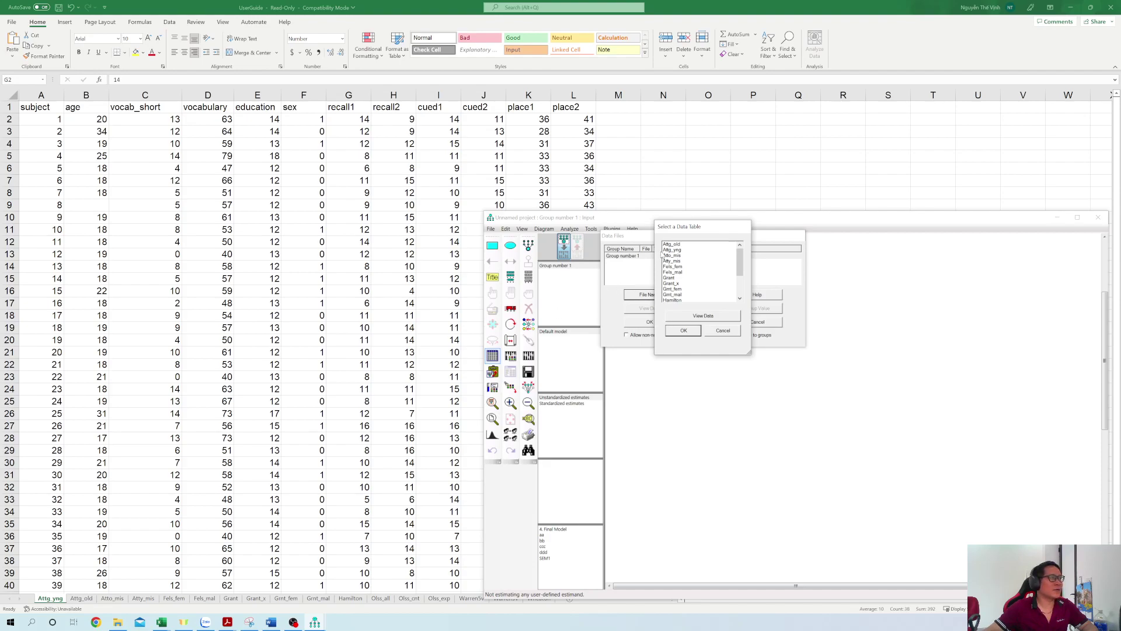
Assign the Attg_old data table to Group number 1, keeping the table list clear of the Data Files dialog.
drag(704, 229, 297, 394)
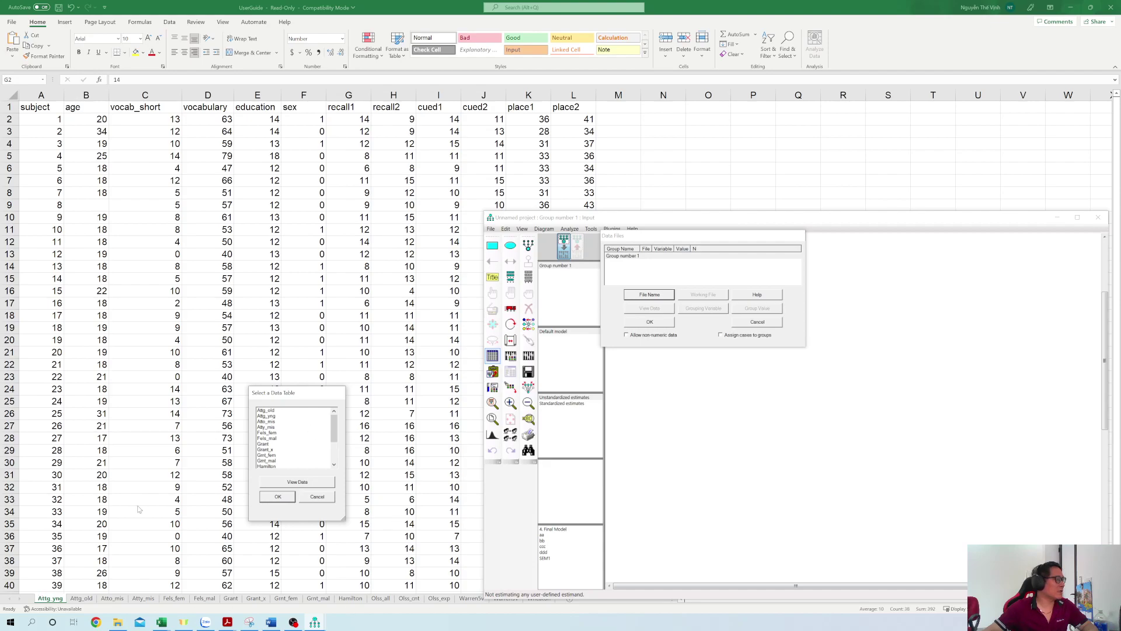
click(266, 411)
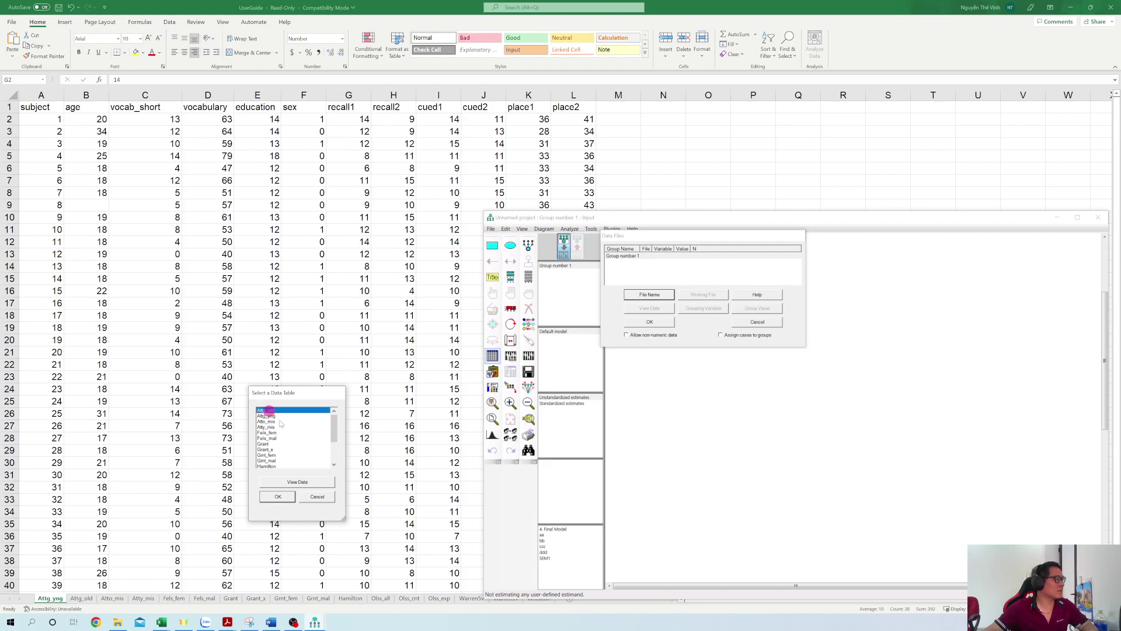
click(279, 499)
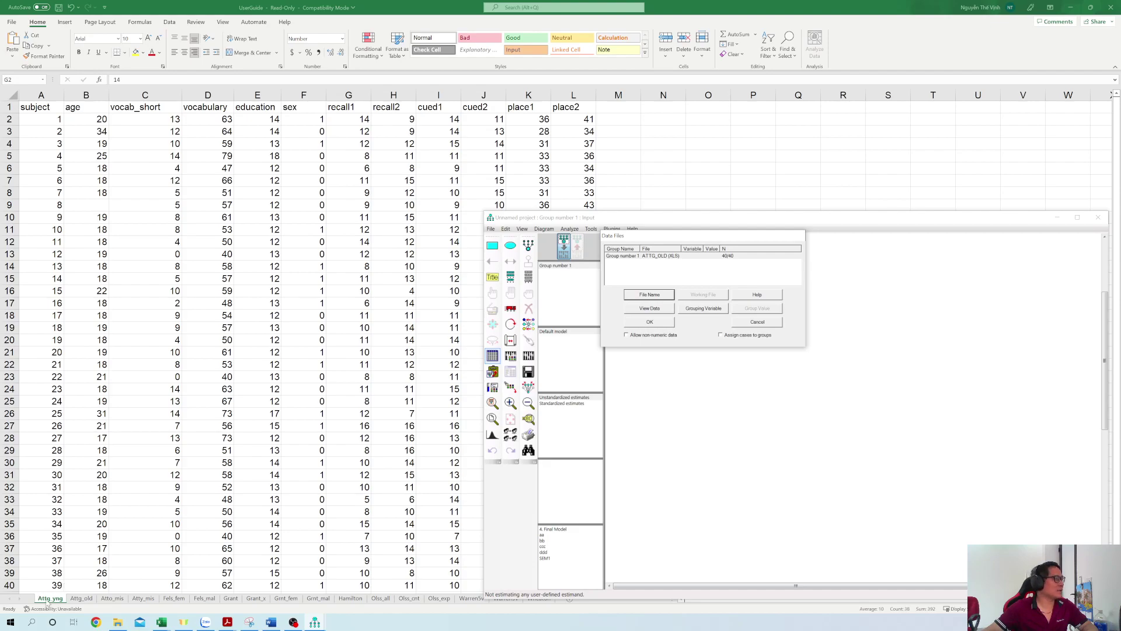
Check the number of subject rows in the Attg_yng sheet against the N value in Data Files.
scroll(60, 446, down, 4)
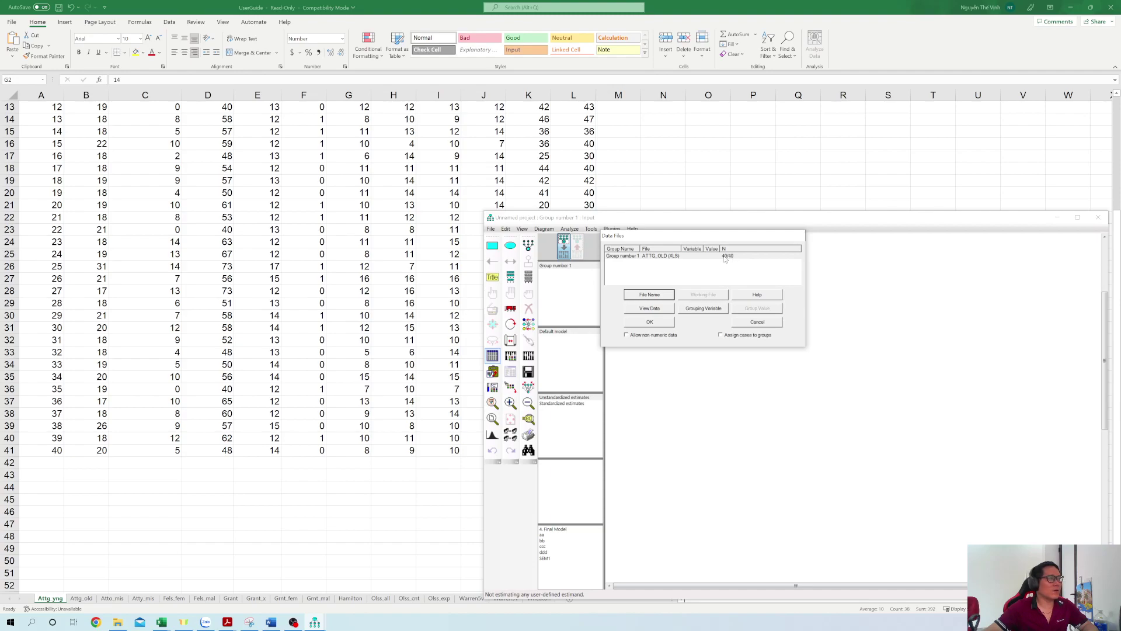
scroll(308, 309, up, 4)
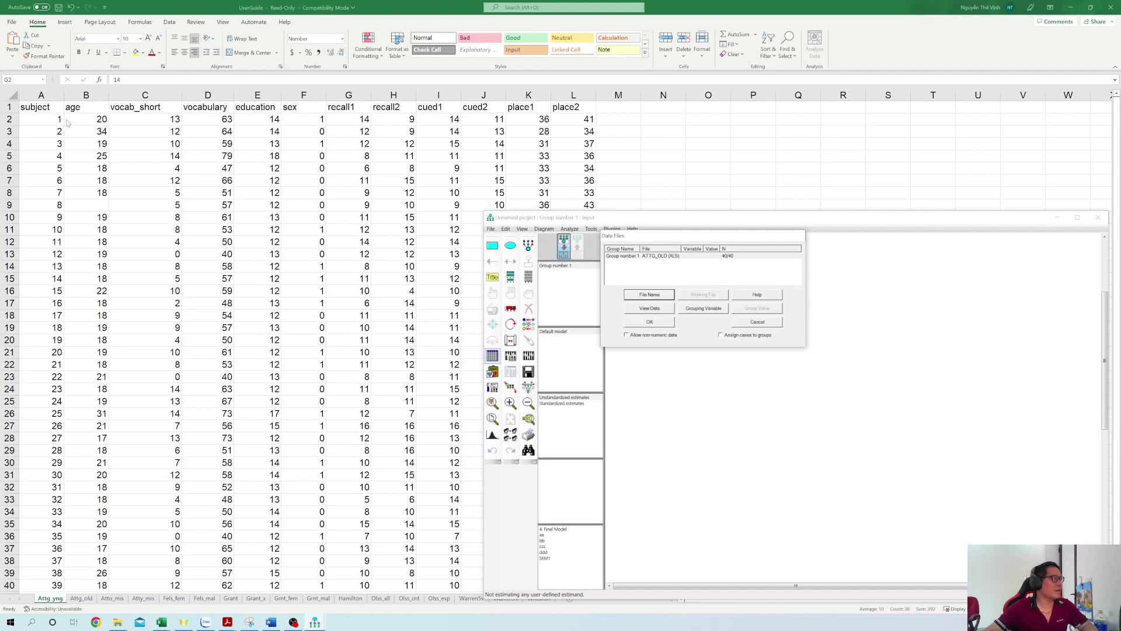
scroll(70, 391, down, 5)
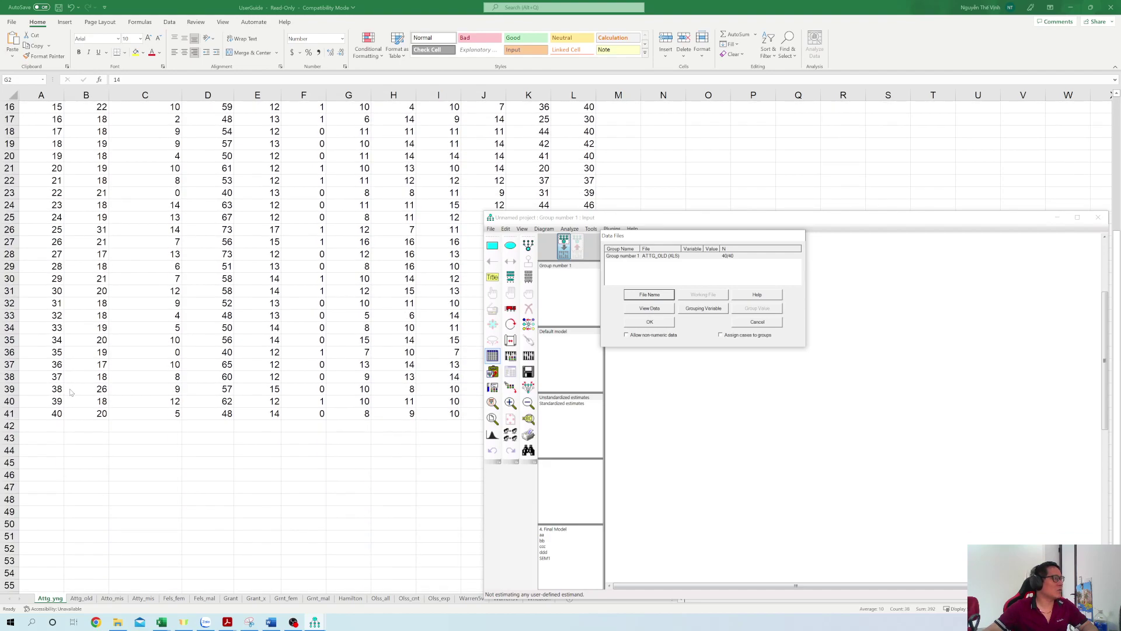
scroll(70, 391, up, 5)
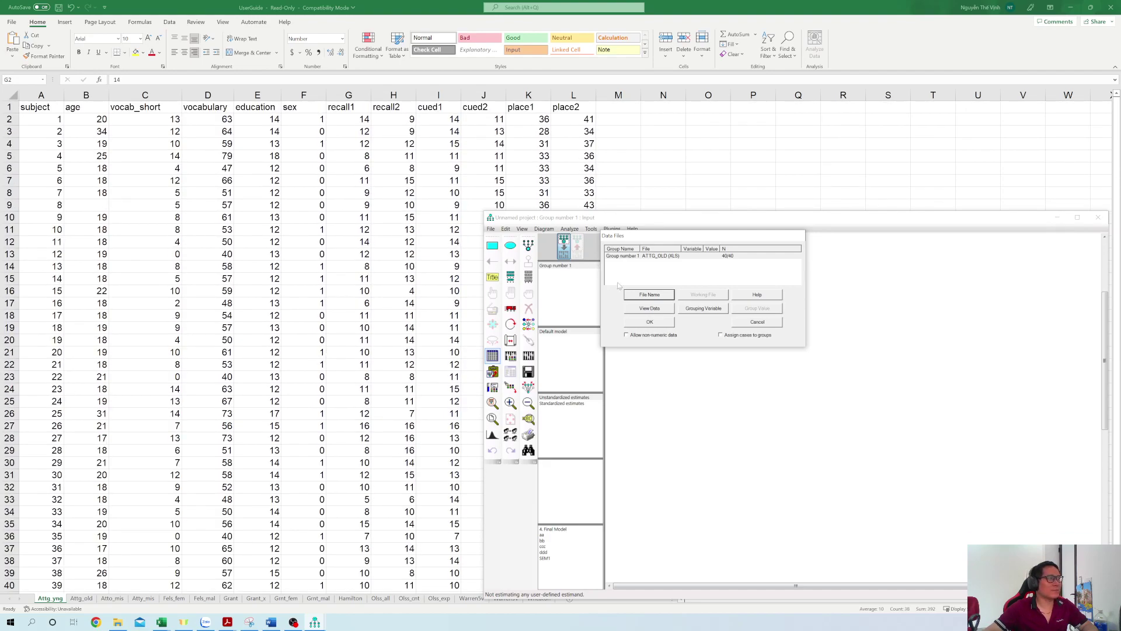
Accept the data file assignment and list the variables in the dataset.
click(659, 325)
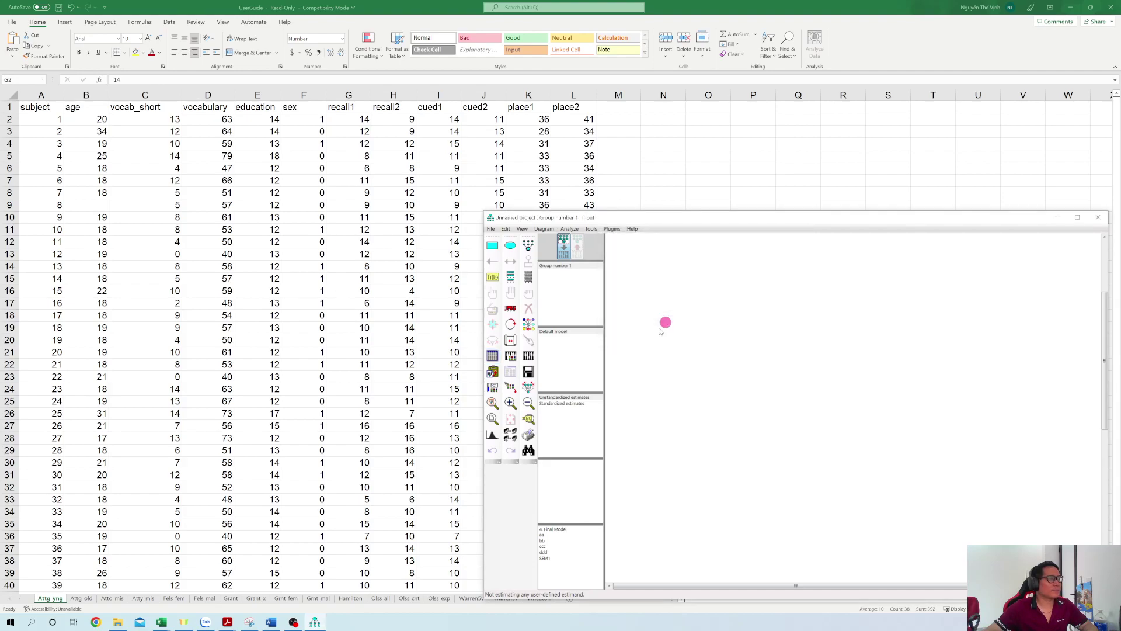
drag(750, 219, 598, 162)
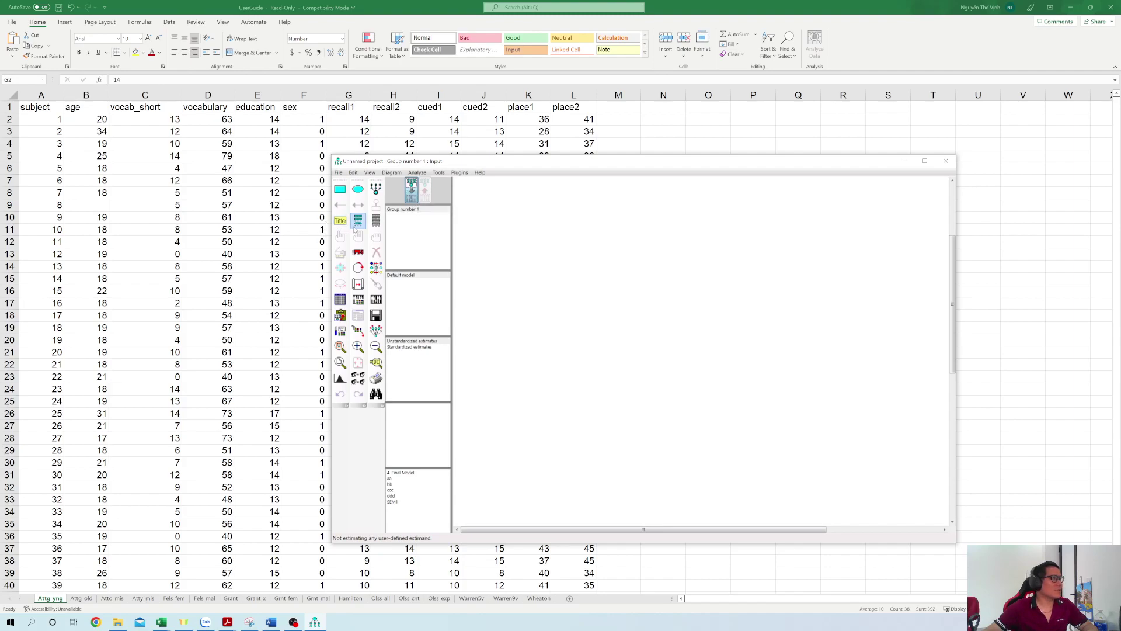
click(376, 221)
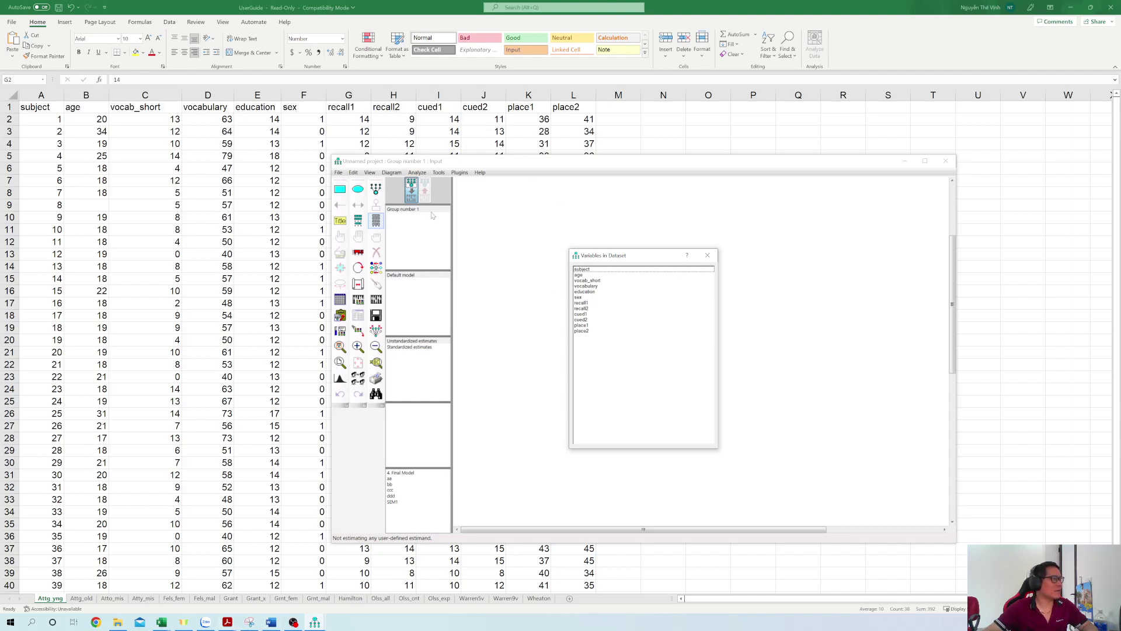
Switch to the Amos user's guide PDF and read the opening of the Simultaneous Analysis of Several Groups example.
mouse_move(227, 622)
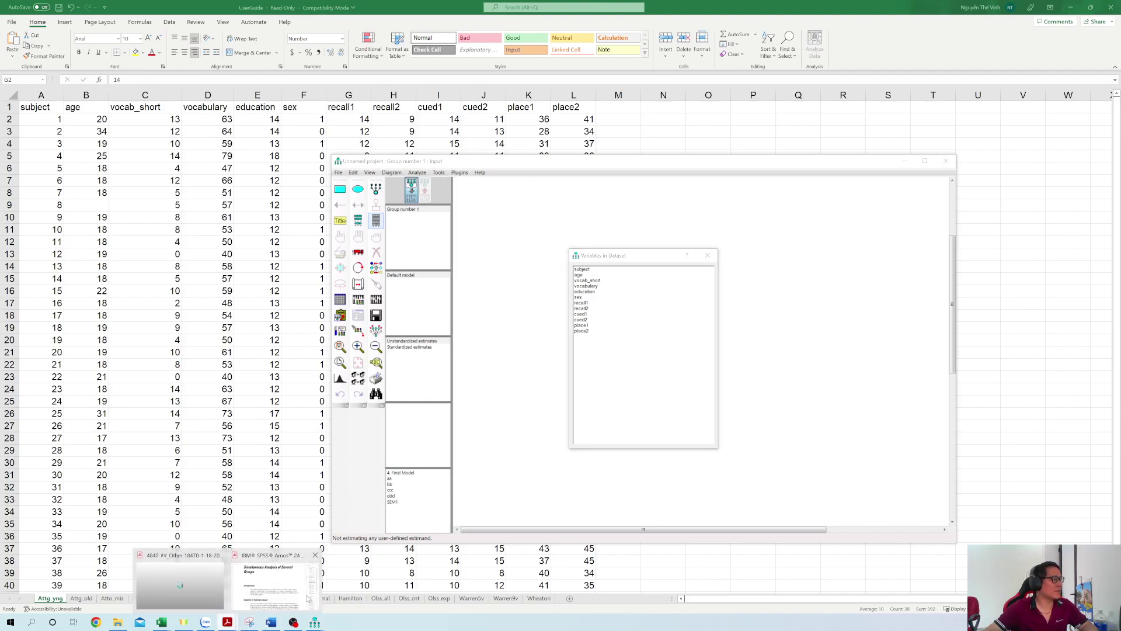
click(272, 586)
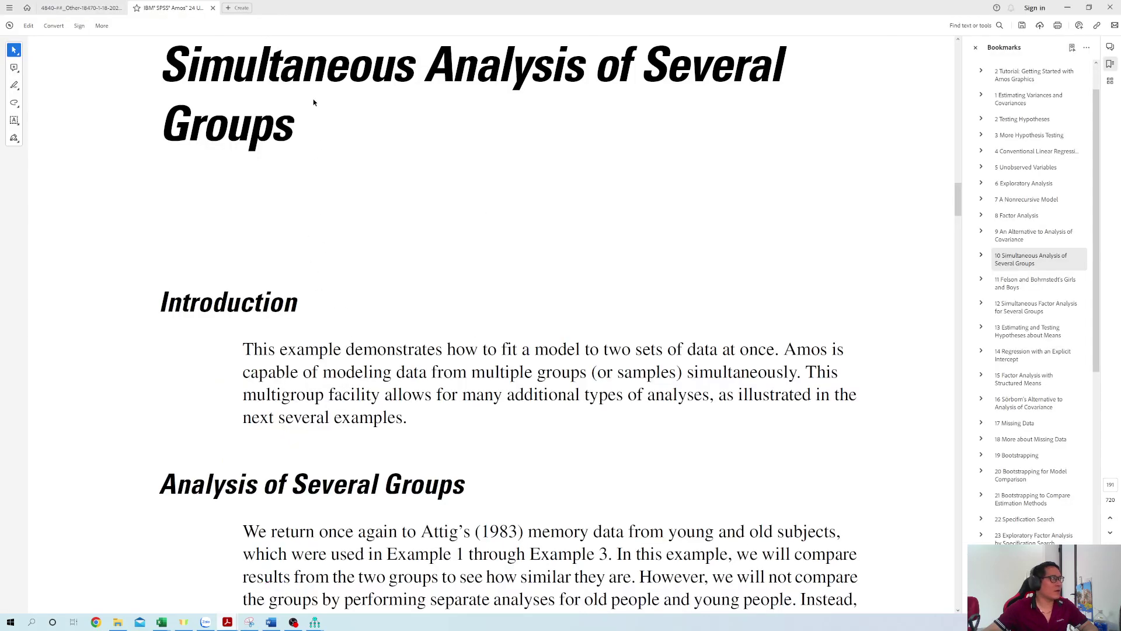
scroll(379, 318, down, 5)
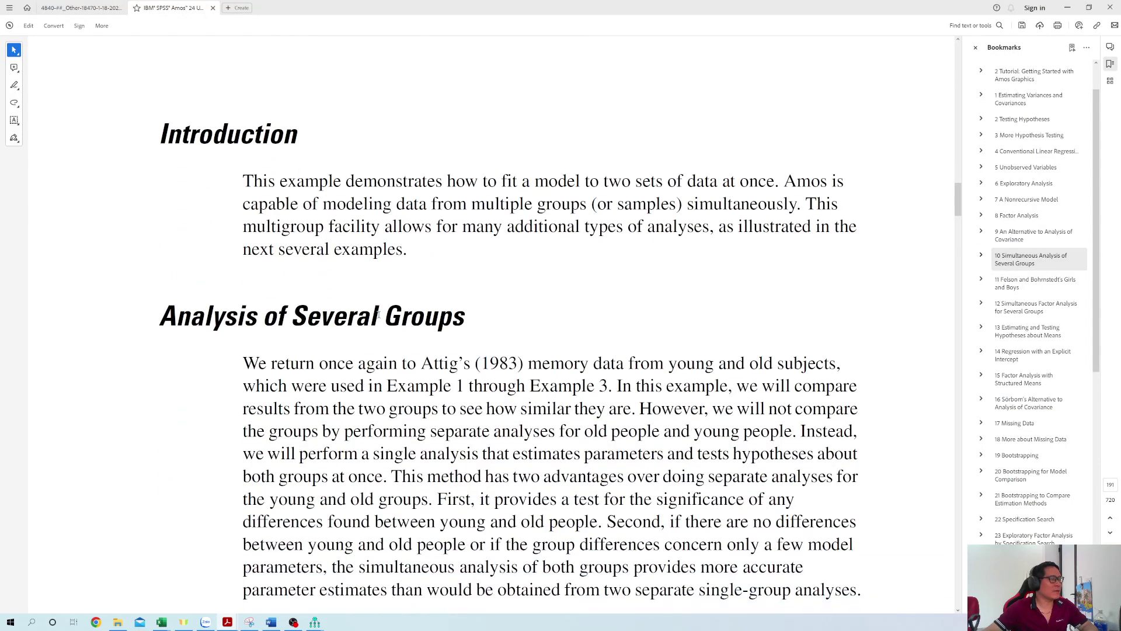
scroll(498, 183, up, 1)
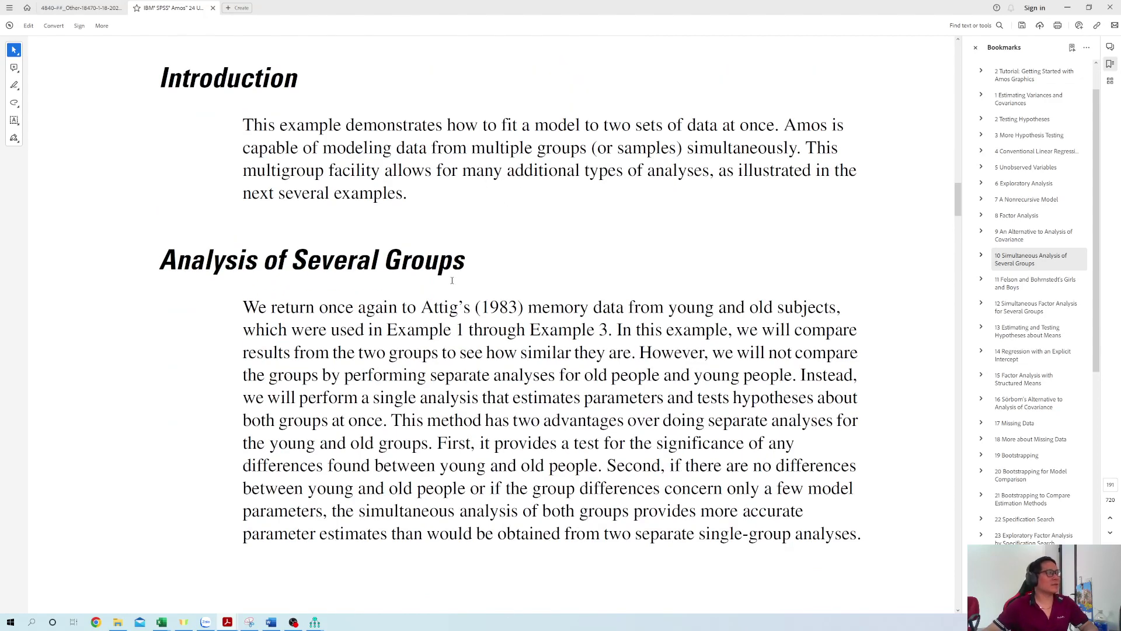
scroll(452, 281, up, 1)
scroll(458, 294, up, 4)
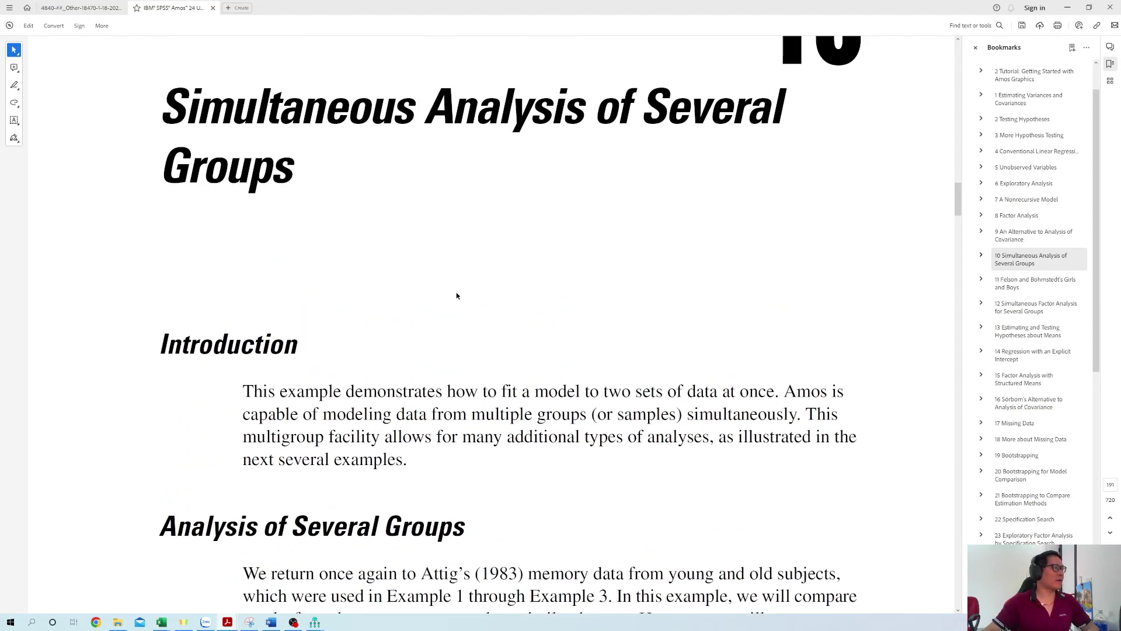
Switch back to Amos, place recall1 from the dataset variables as an observed variable, and move the variable list clear of the canvas.
scroll(456, 296, down, 4)
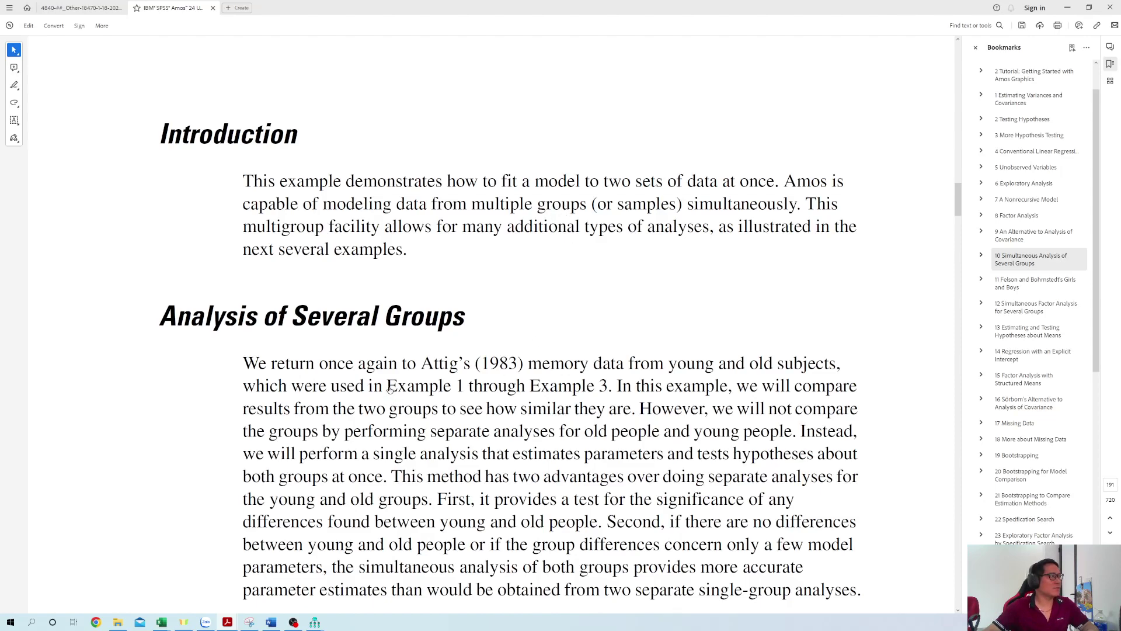
key(alt+Tab)
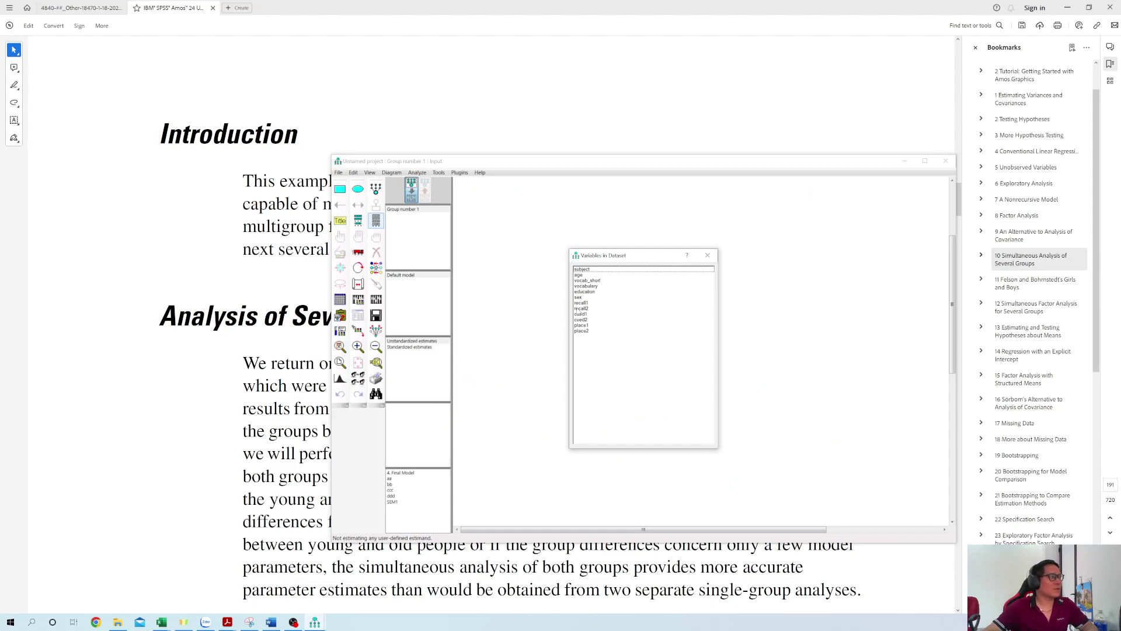
drag(592, 306, 544, 302)
drag(598, 260, 794, 259)
click(779, 313)
Switch to the UserGuide workbook and examine the recall1 and cued1 columns in the Attg_yng sheet.
mouse_move(315, 622)
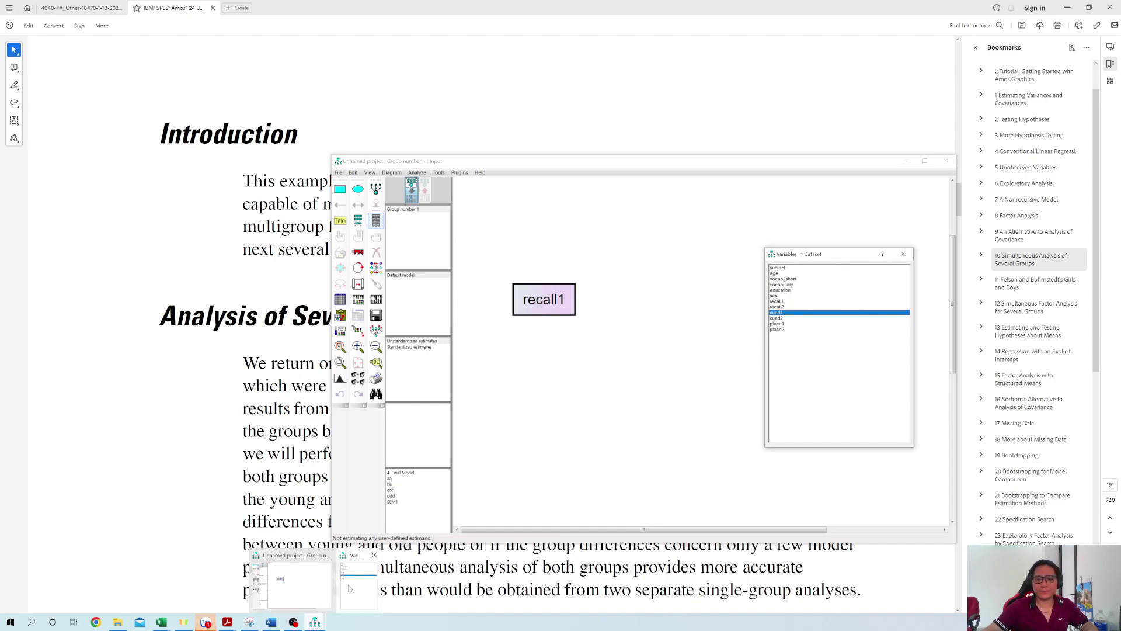
mouse_move(249, 622)
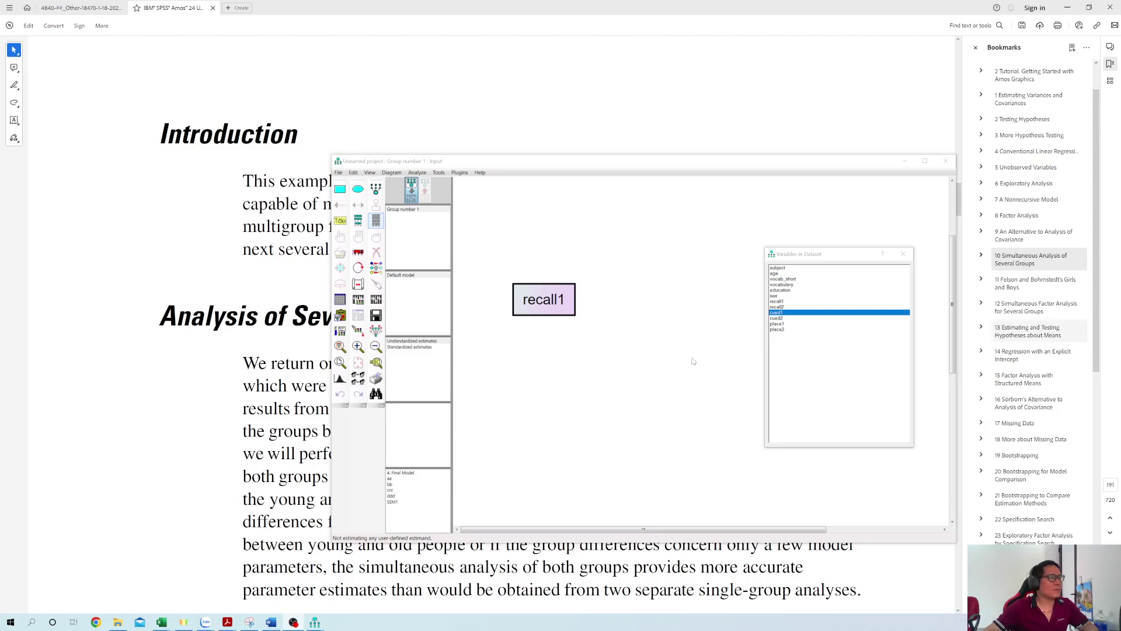
mouse_move(170, 623)
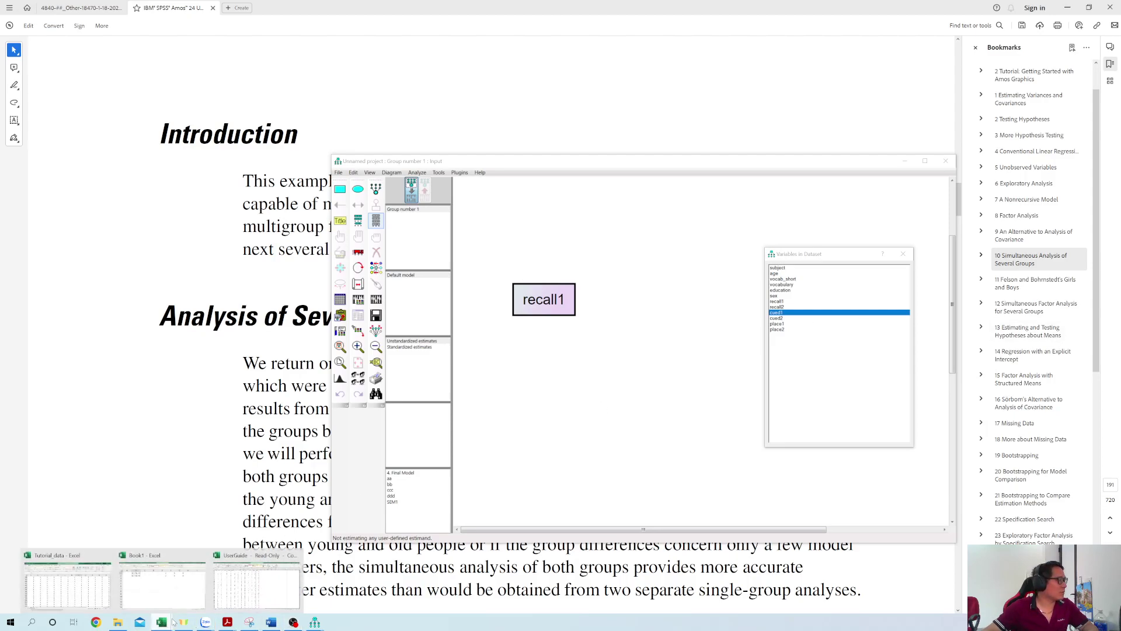
click(257, 581)
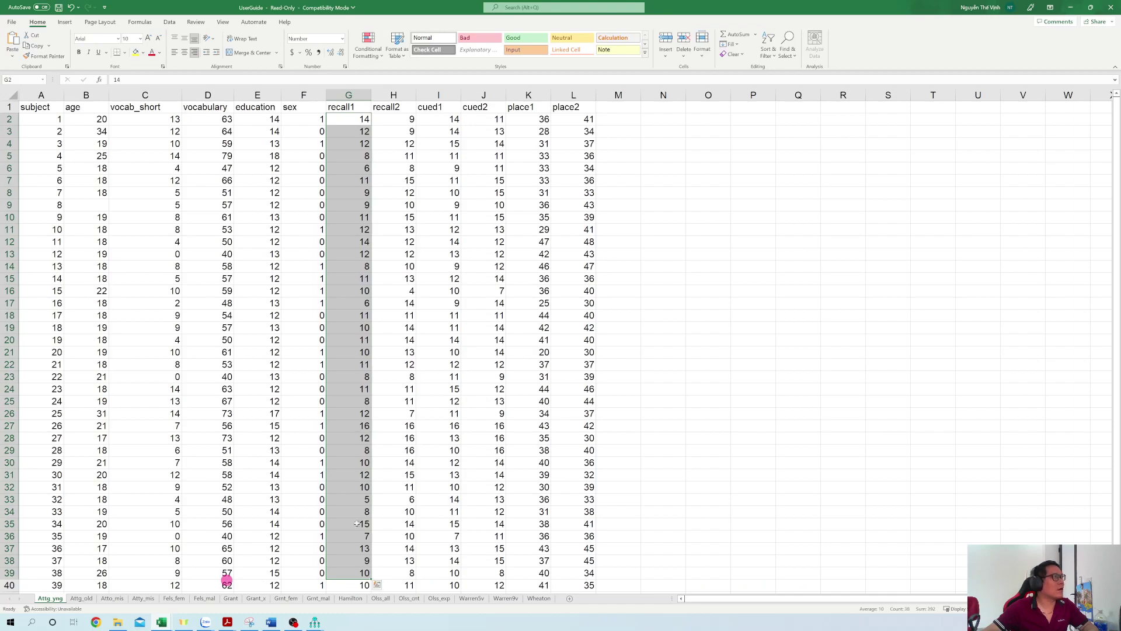
click(436, 95)
click(350, 96)
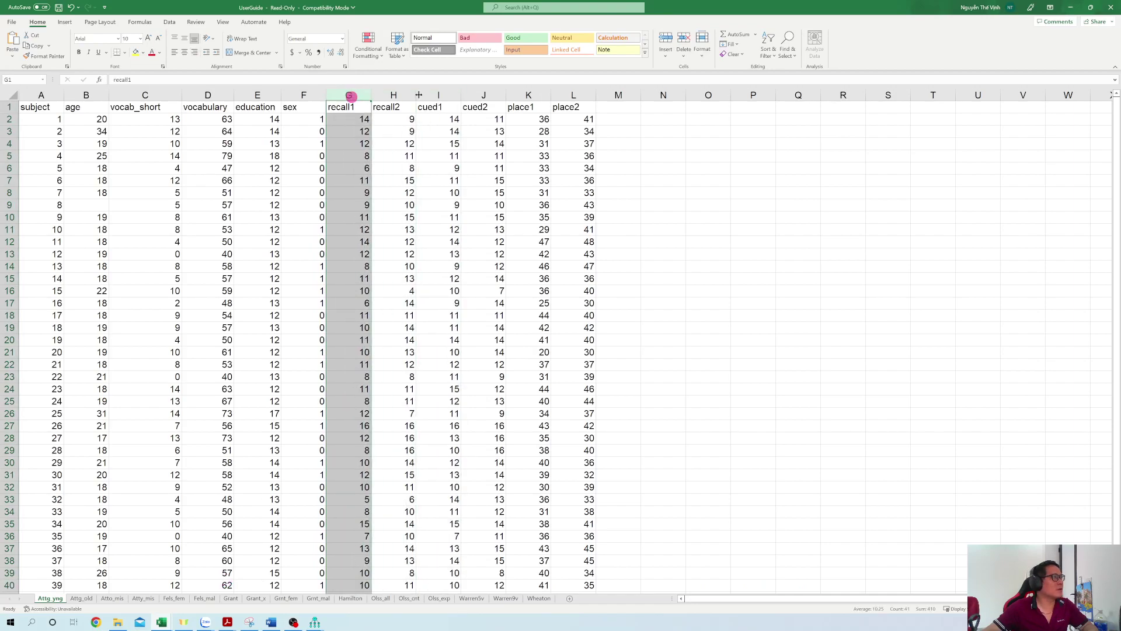
click(439, 95)
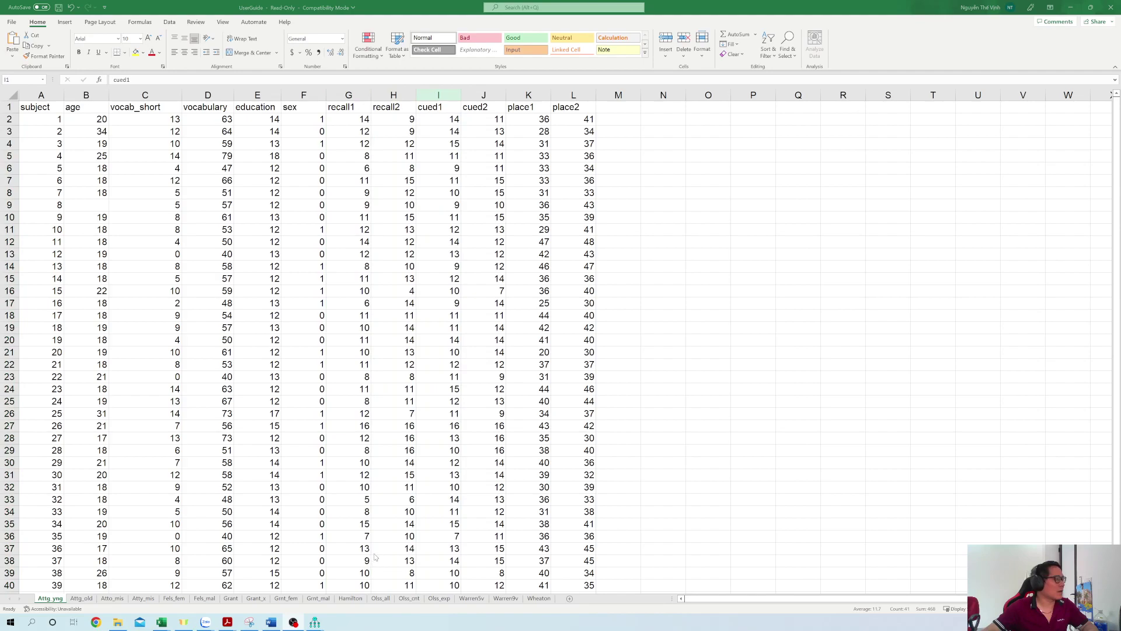
Return to Amos, place cued1 beside recall1 on the canvas, and close the dataset variable list.
click(344, 589)
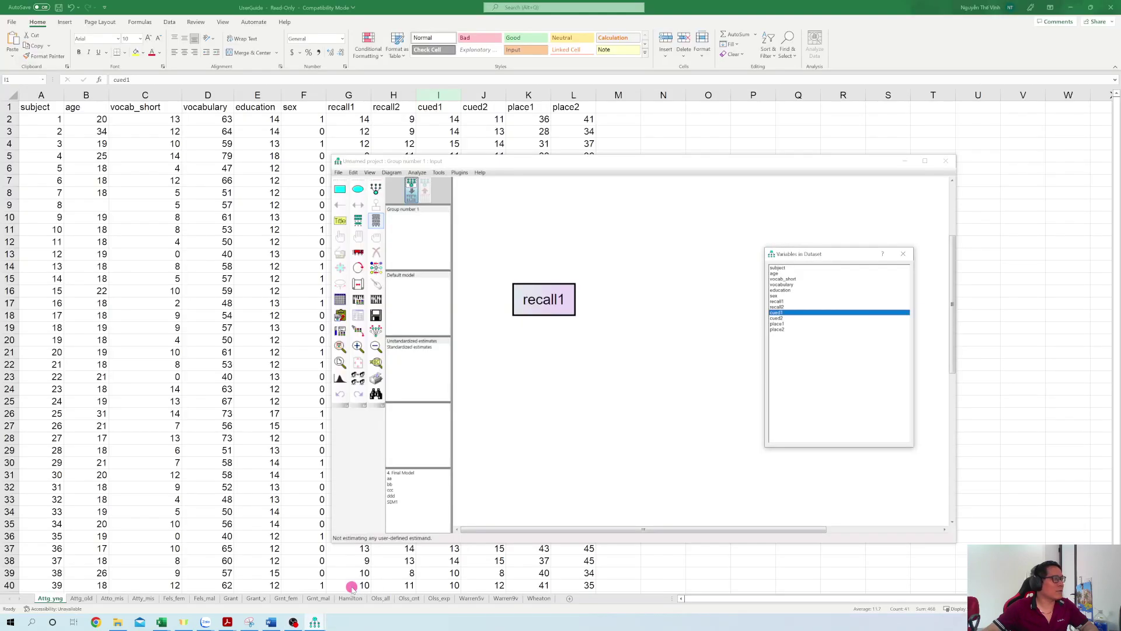
drag(776, 316, 677, 295)
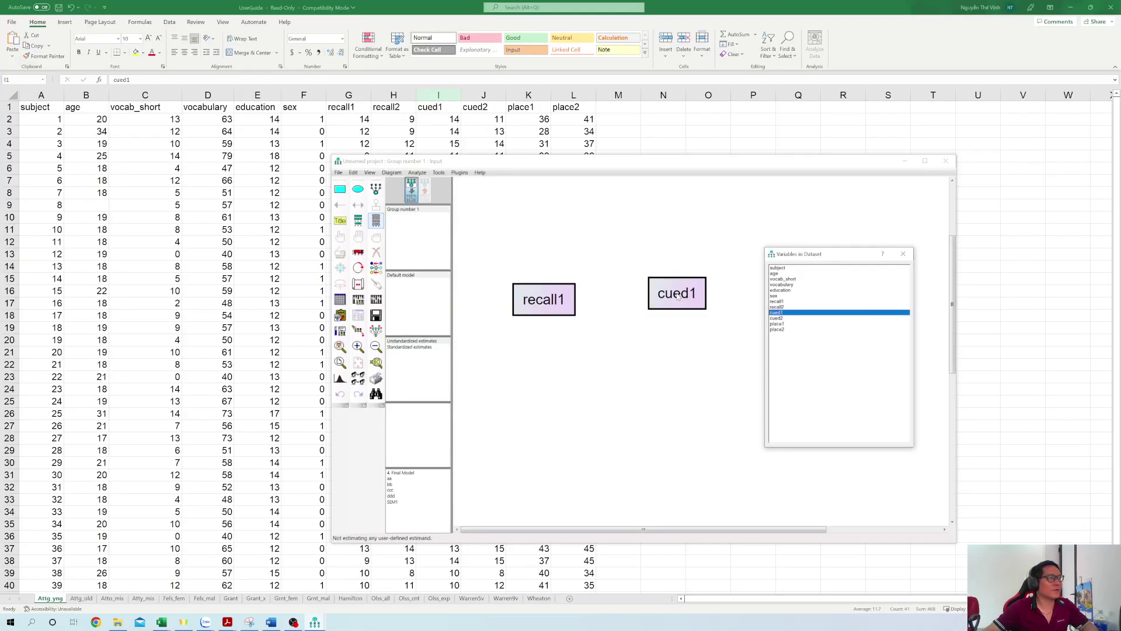
click(903, 254)
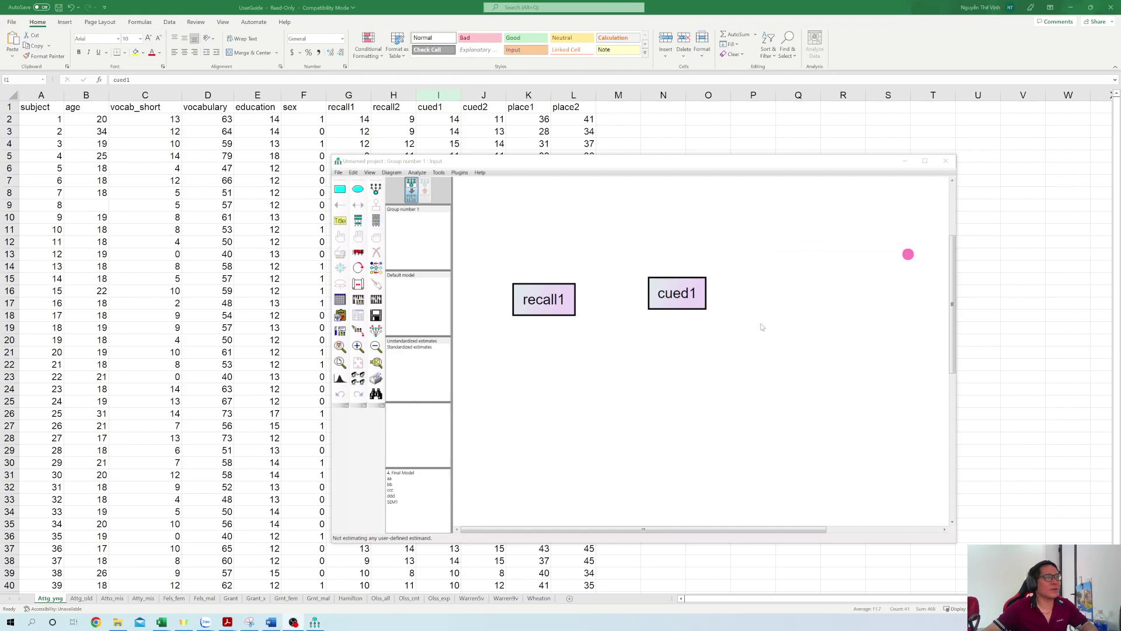
Move the cued1 rectangle level with the recall1 rectangle.
click(678, 279)
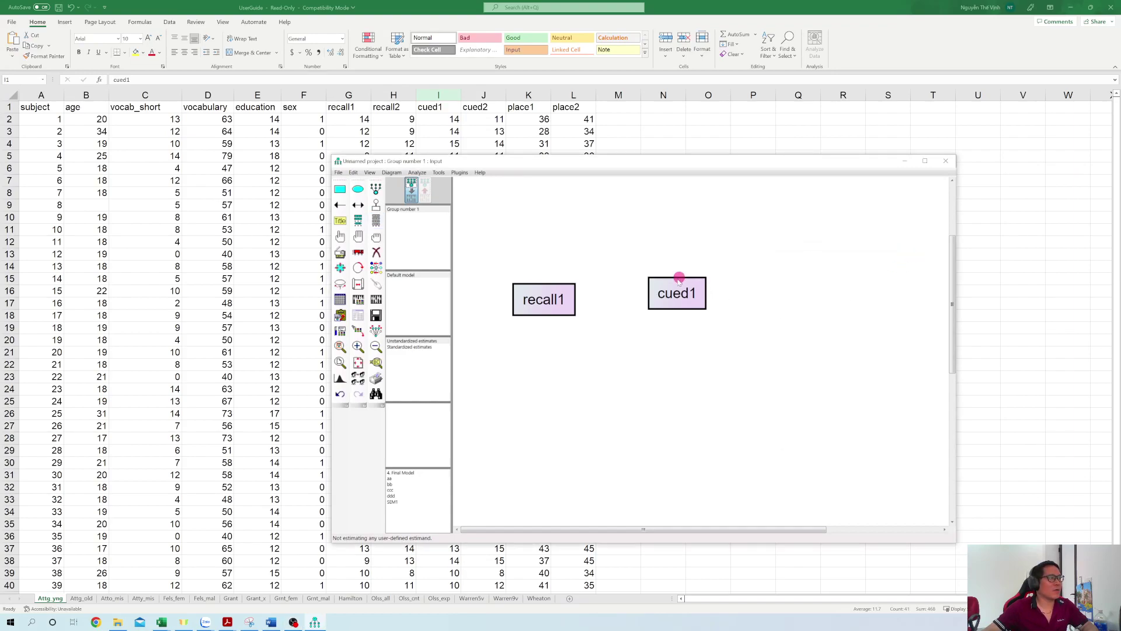
click(674, 278)
click(674, 287)
click(340, 236)
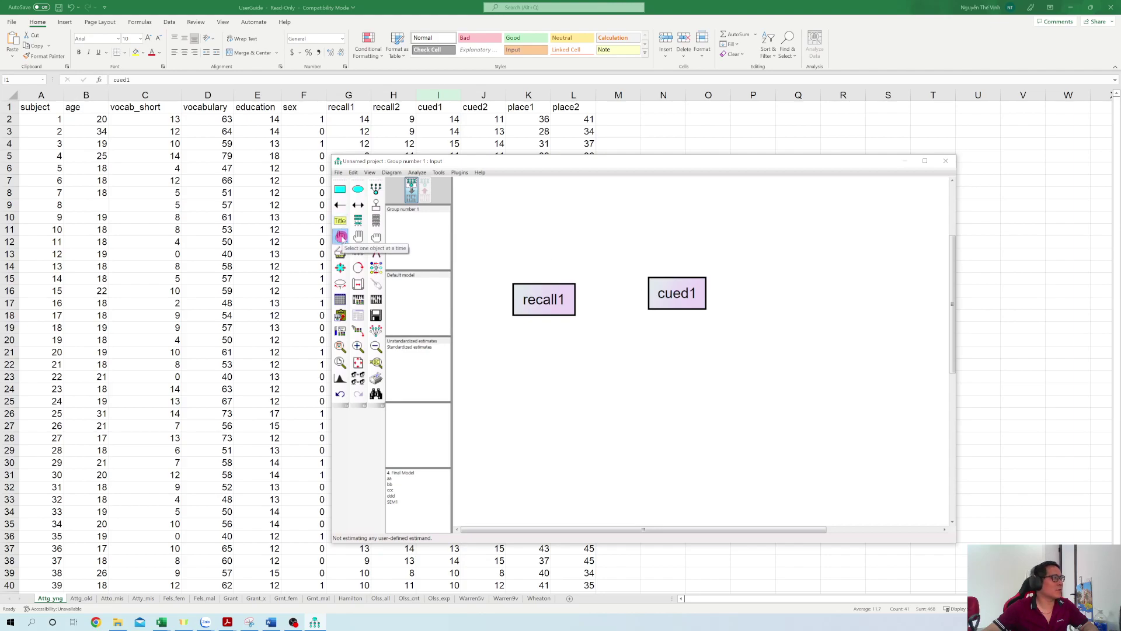
click(696, 296)
click(358, 253)
drag(673, 290, 697, 306)
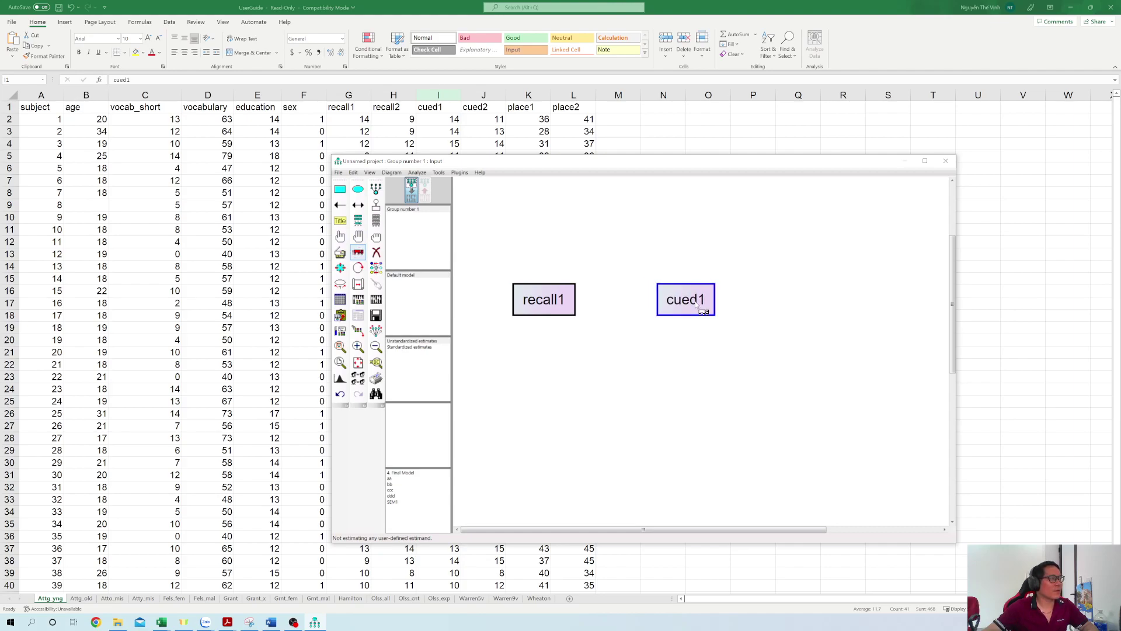
click(358, 204)
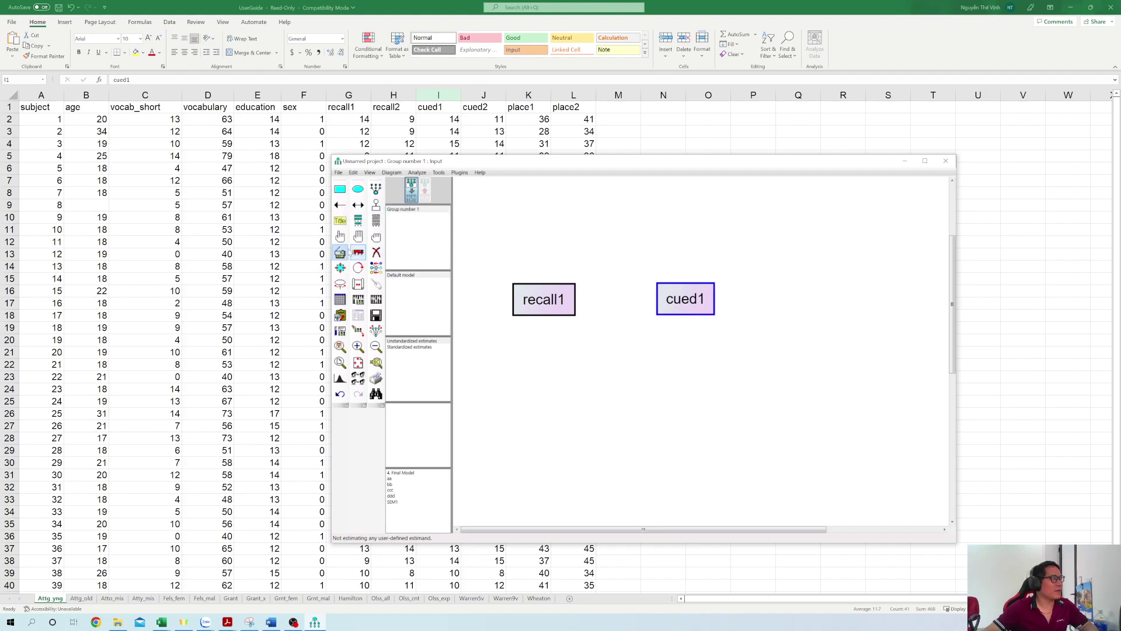
click(690, 284)
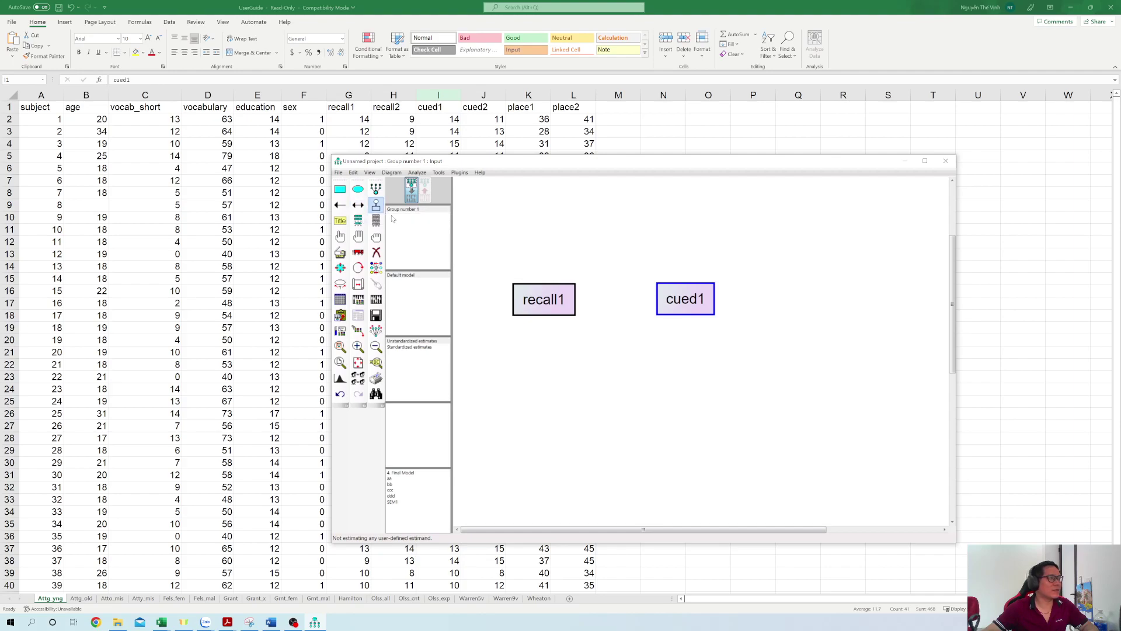
click(358, 252)
drag(683, 290, 687, 292)
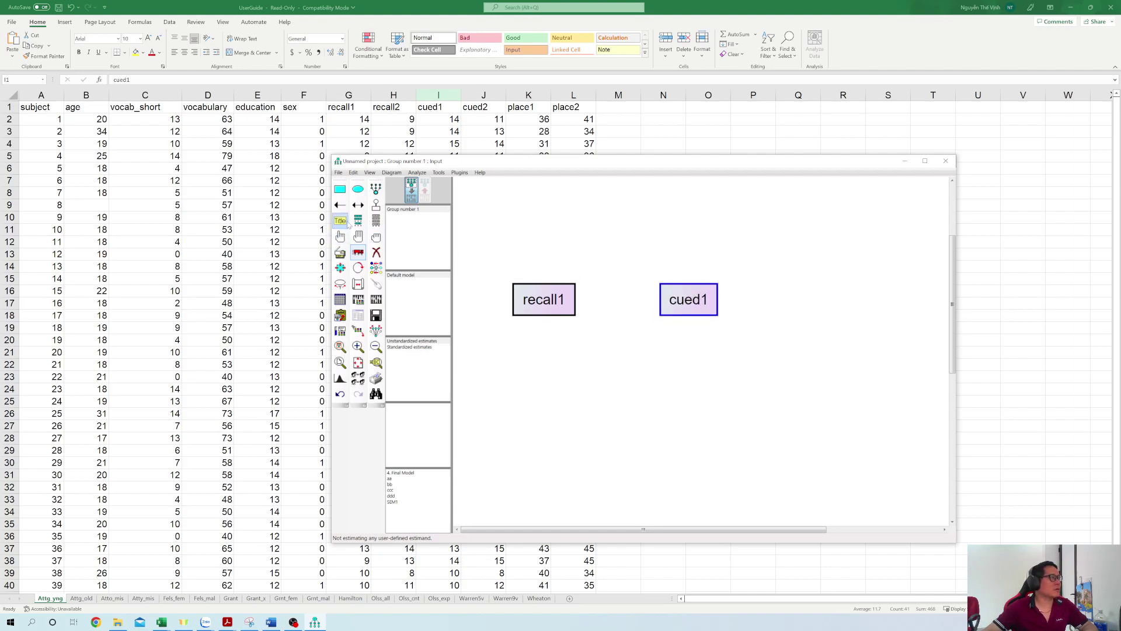
Draw a covariance between recall1 and cued1.
click(358, 205)
drag(540, 289, 691, 292)
drag(551, 295, 687, 287)
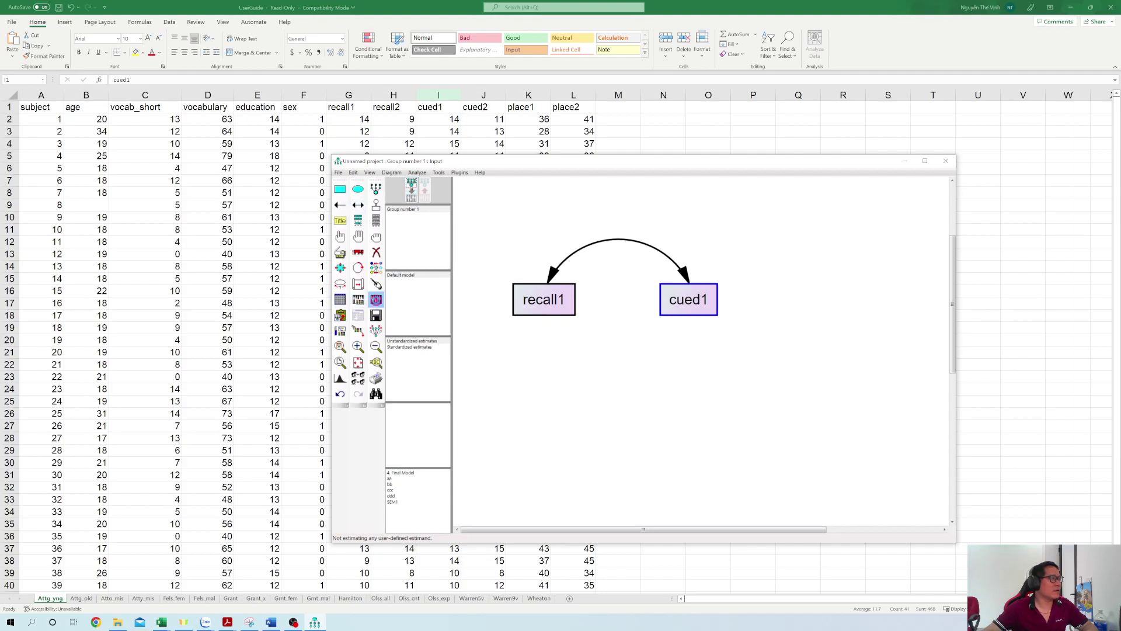
Calculate the estimates for the model, saving the project as AAA2.
click(376, 299)
text(AAA)
click(594, 364)
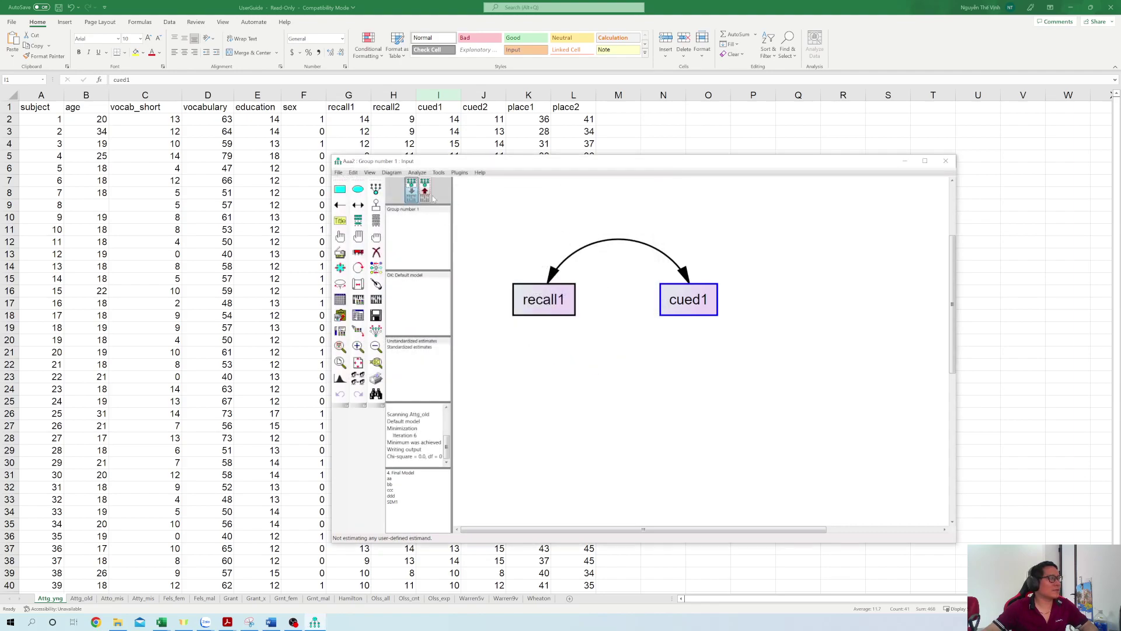
Display the output path diagram and compare its unstandardized and standardized estimates views.
click(425, 191)
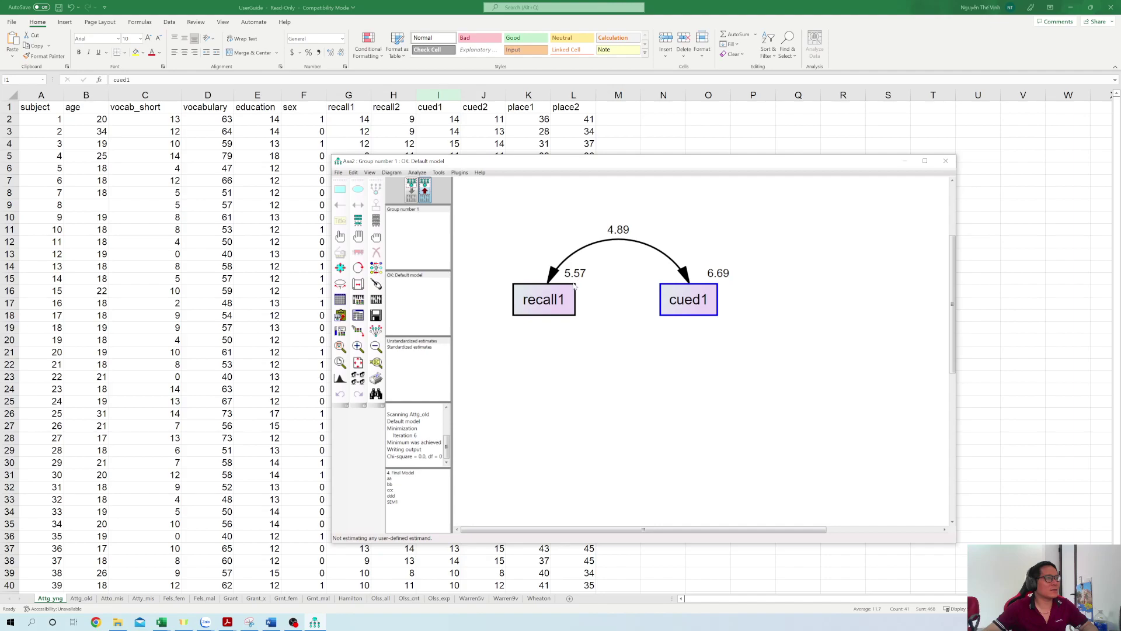
click(426, 347)
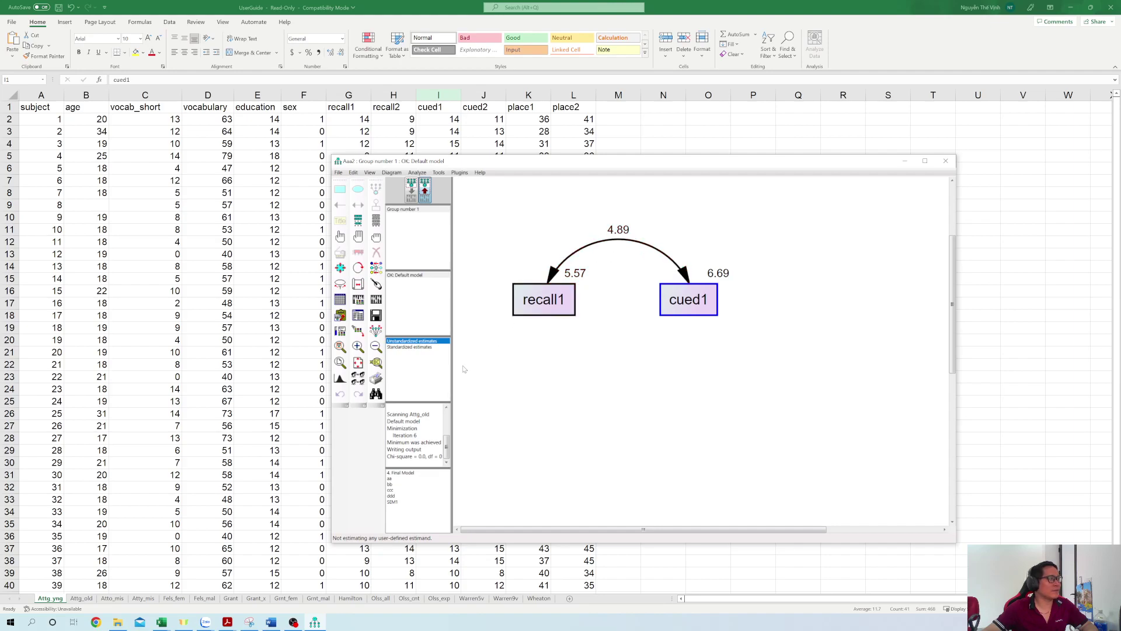
click(435, 348)
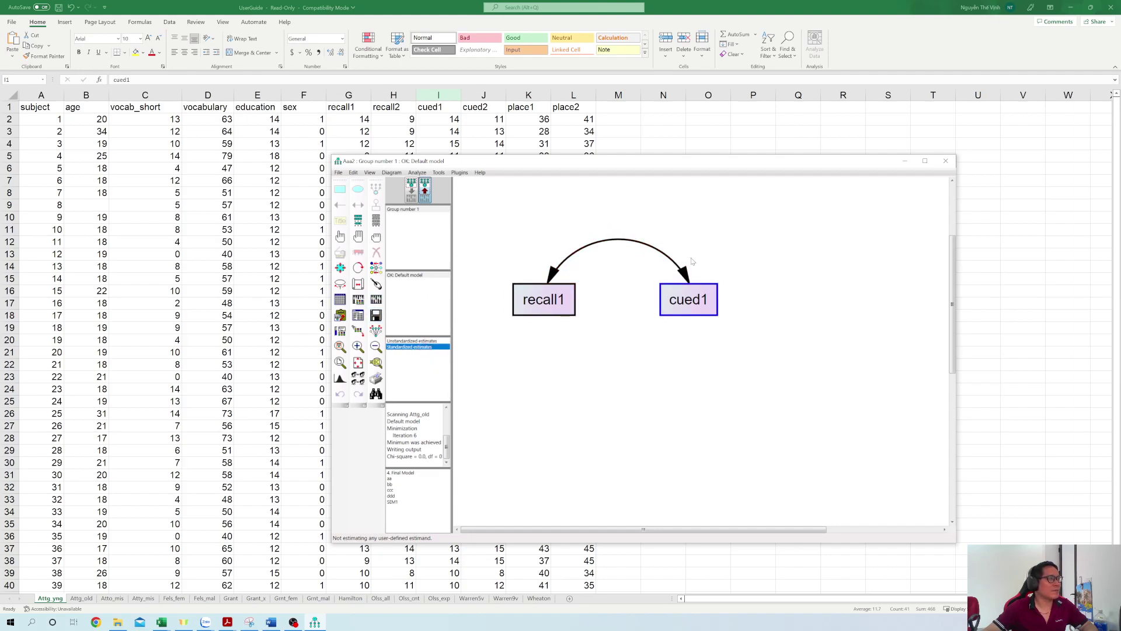
Enable standardized estimates, squared multiple correlations and modification indices in the analysis output properties.
click(358, 299)
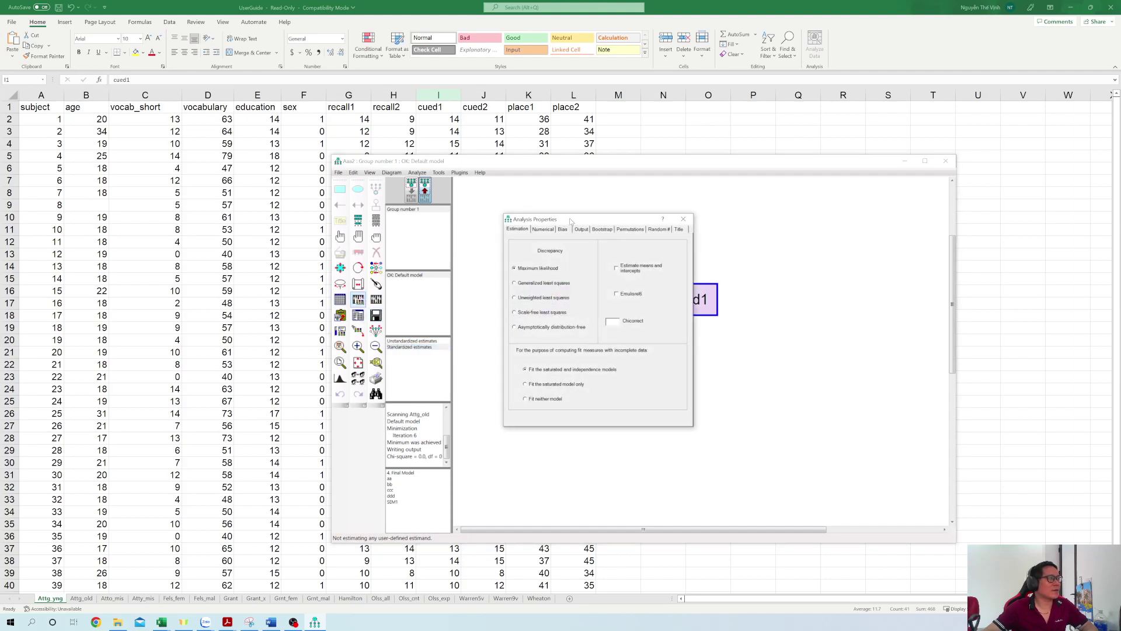
click(583, 230)
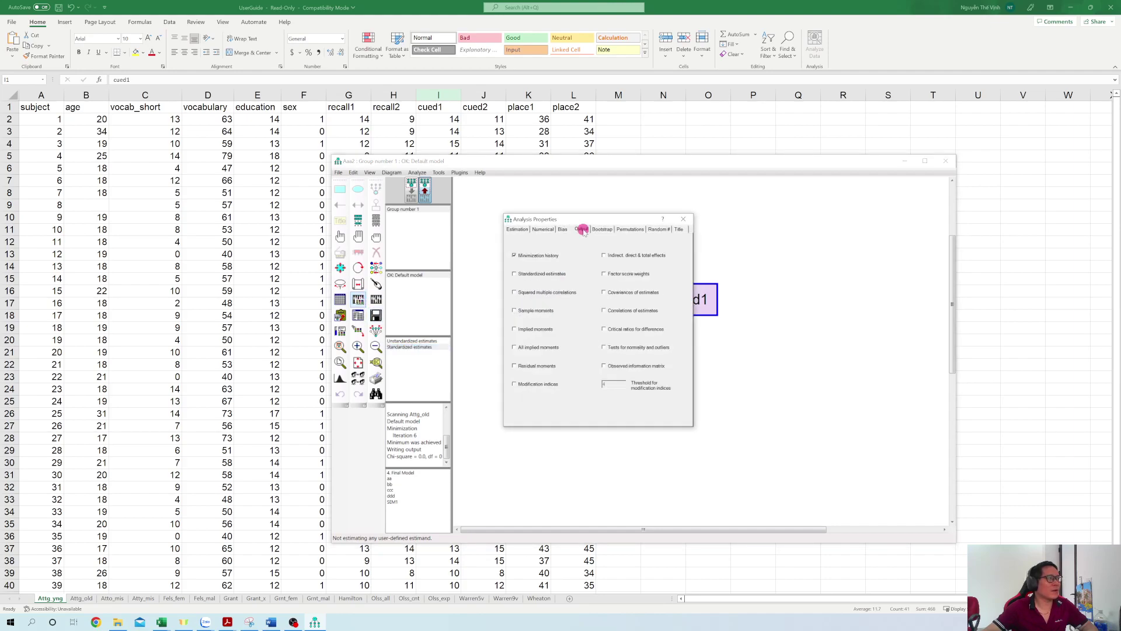
click(545, 275)
click(547, 294)
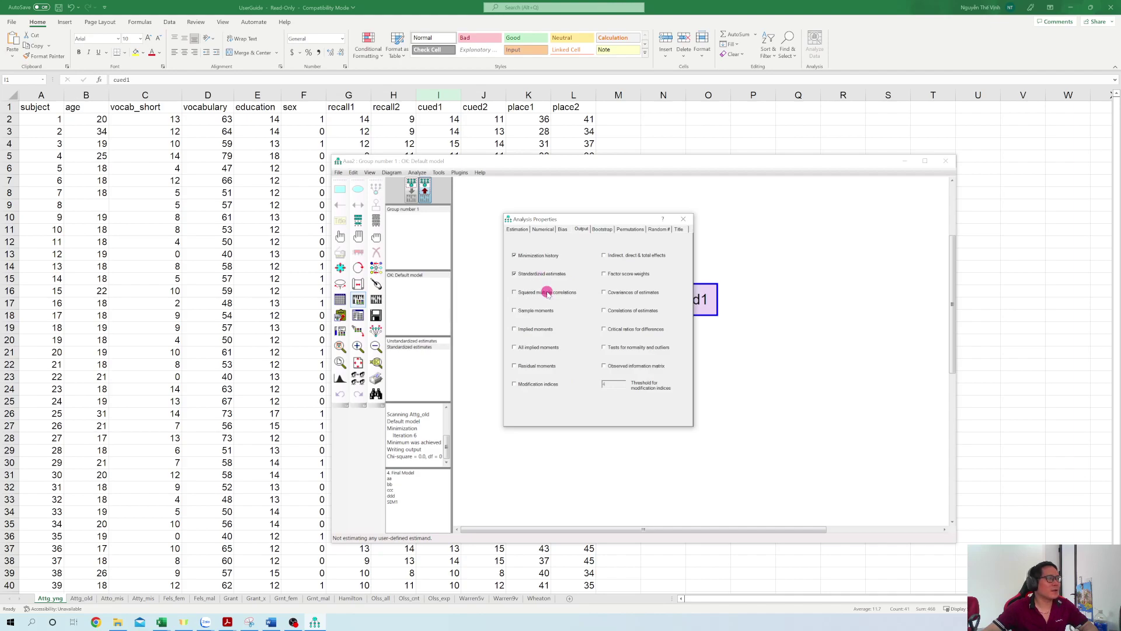
click(545, 386)
click(682, 219)
Recalculate the model and show the unstandardized estimates on the output path diagram.
click(376, 299)
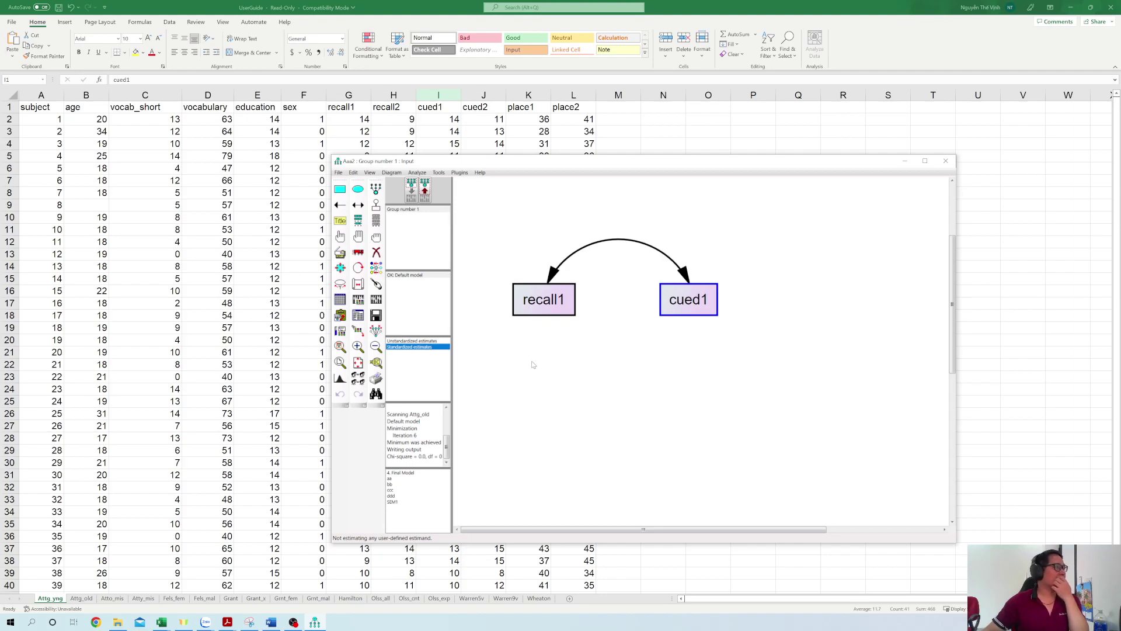
click(425, 190)
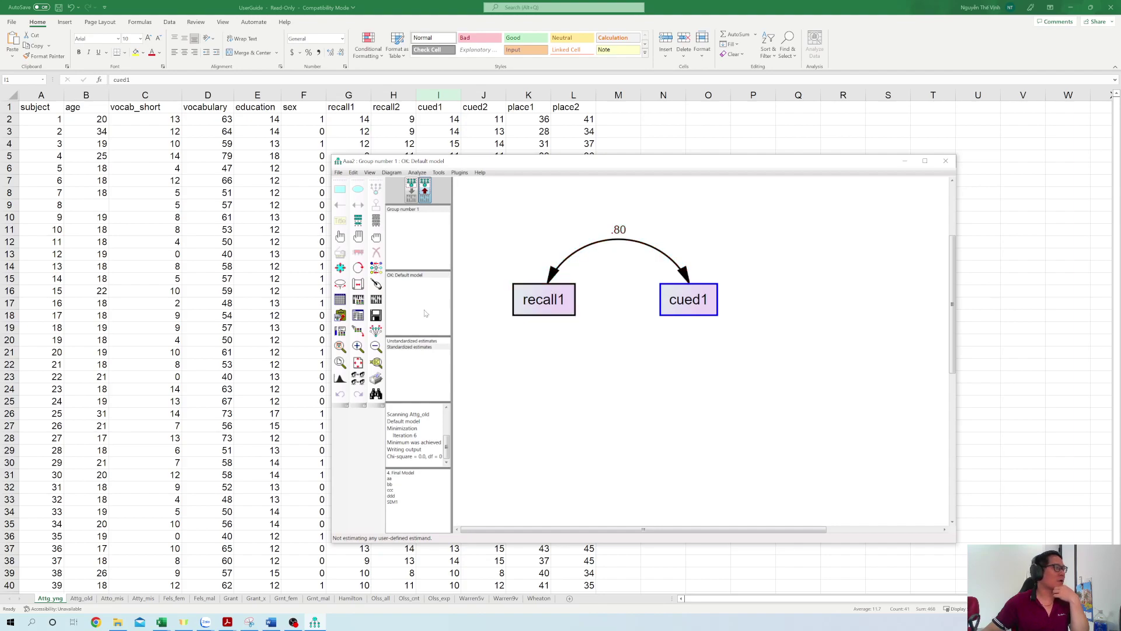
click(433, 341)
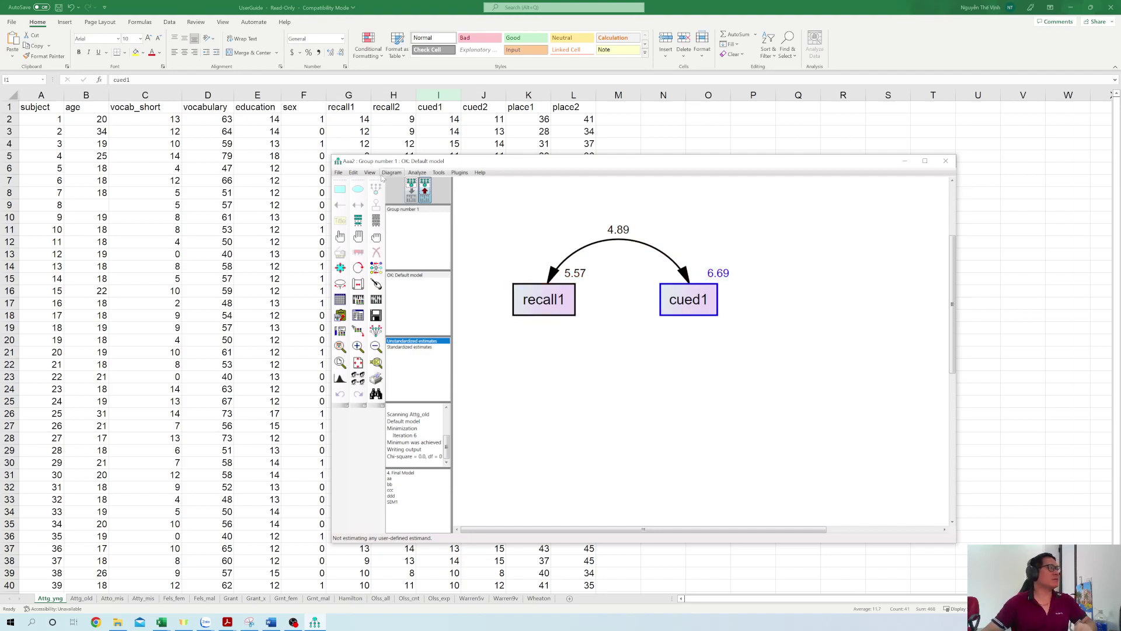
Open the text output's Estimates section and arrange its enlarged window so the path diagram can be compared with it.
click(354, 173)
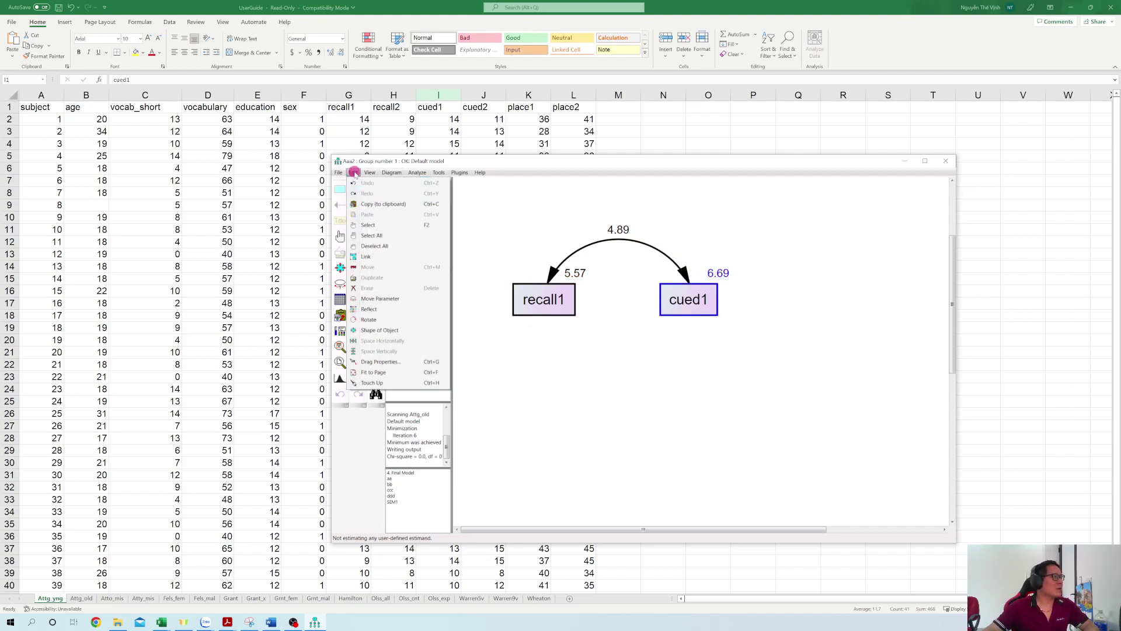
mouse_move(372, 170)
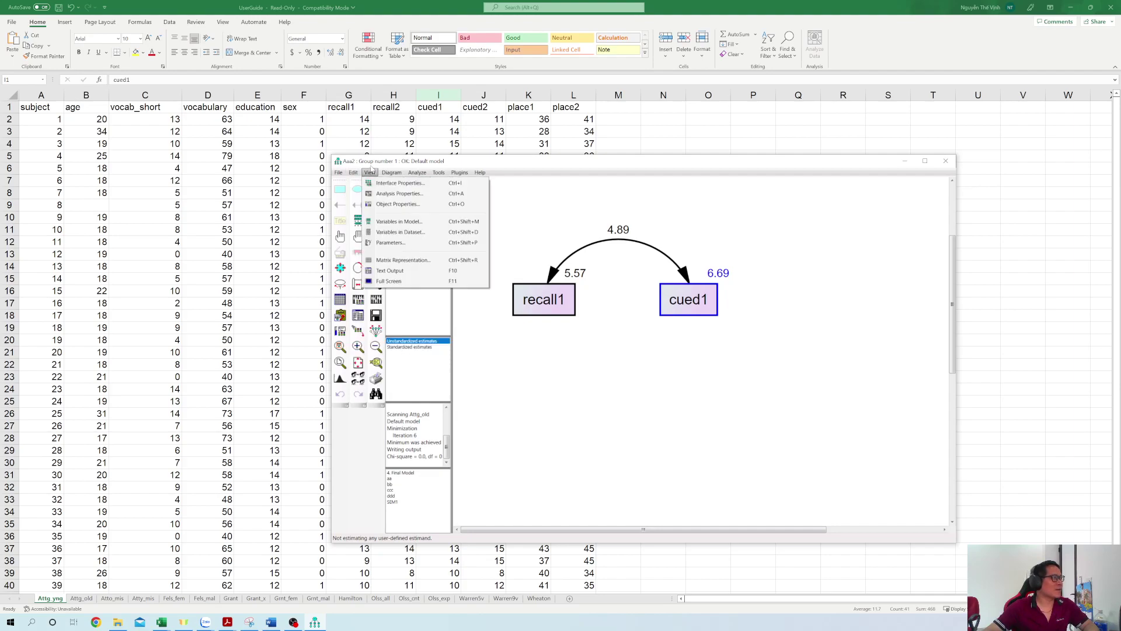
click(389, 270)
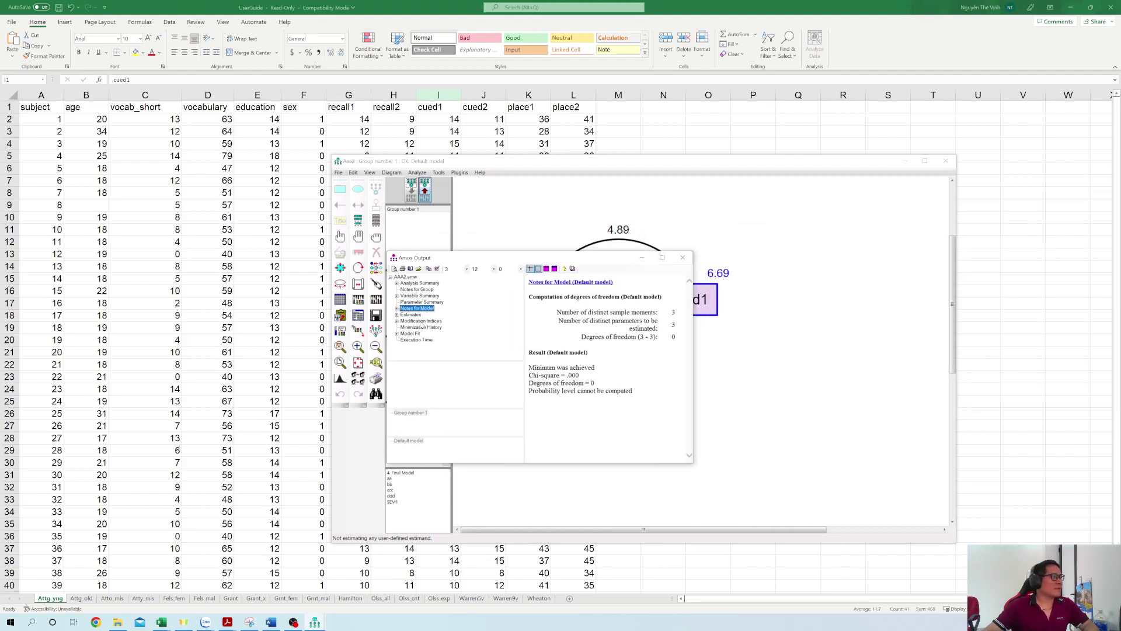
click(412, 315)
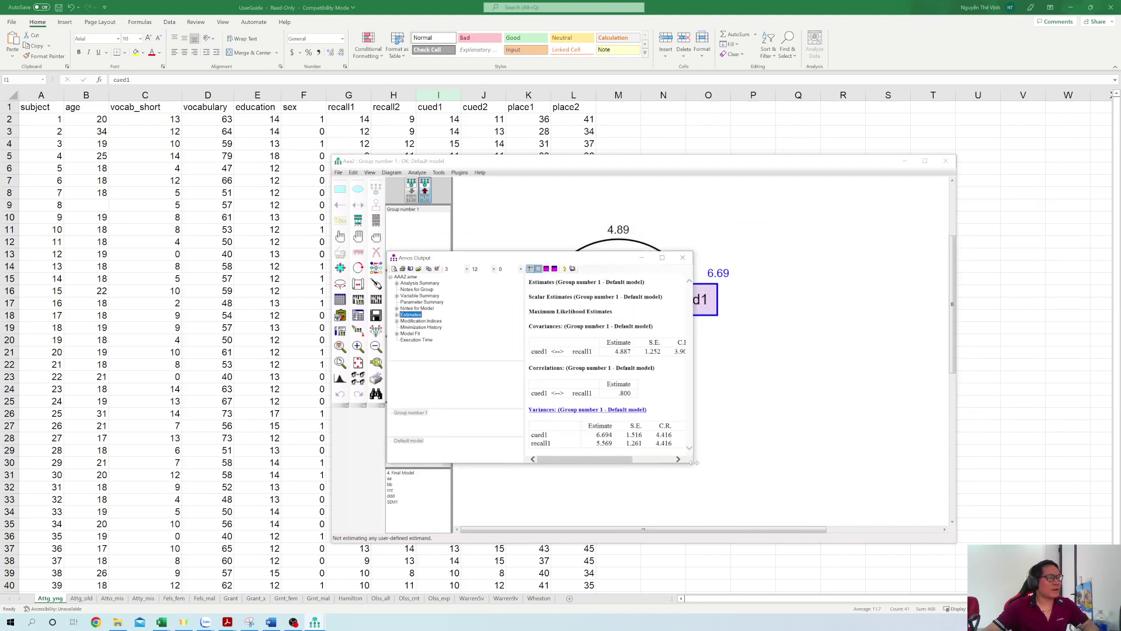
drag(693, 462, 887, 520)
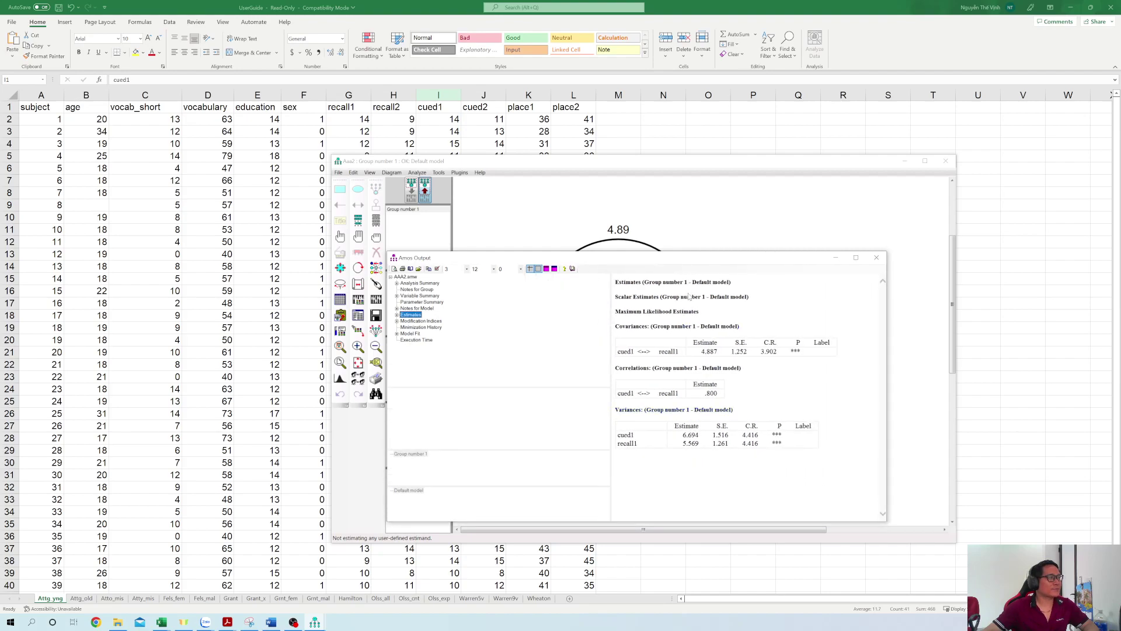
drag(626, 161, 521, 16)
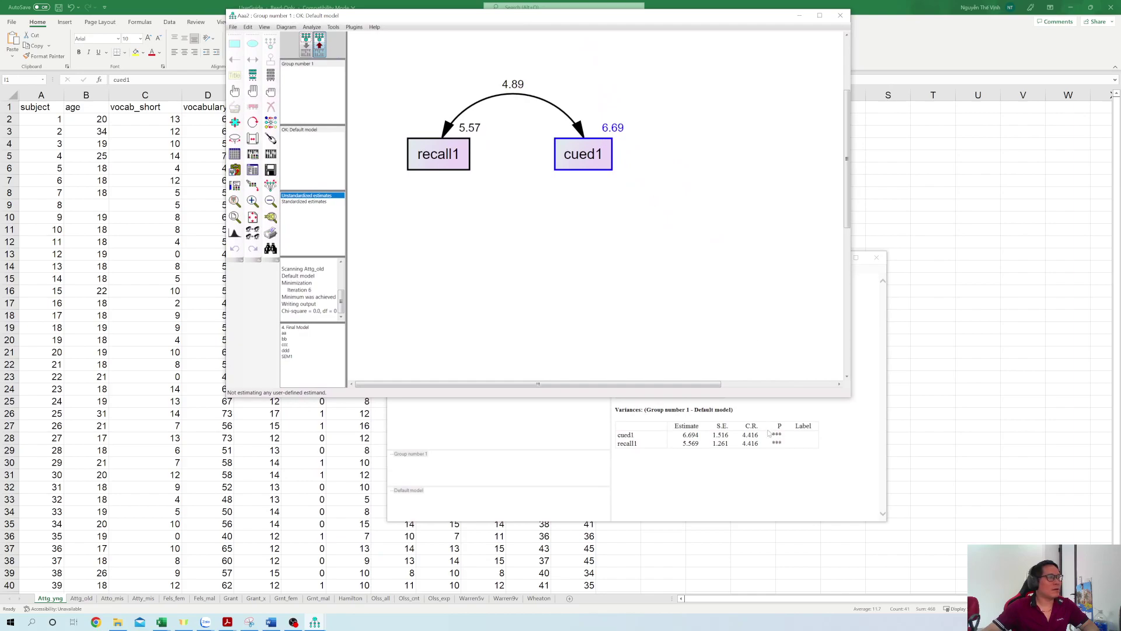
click(771, 461)
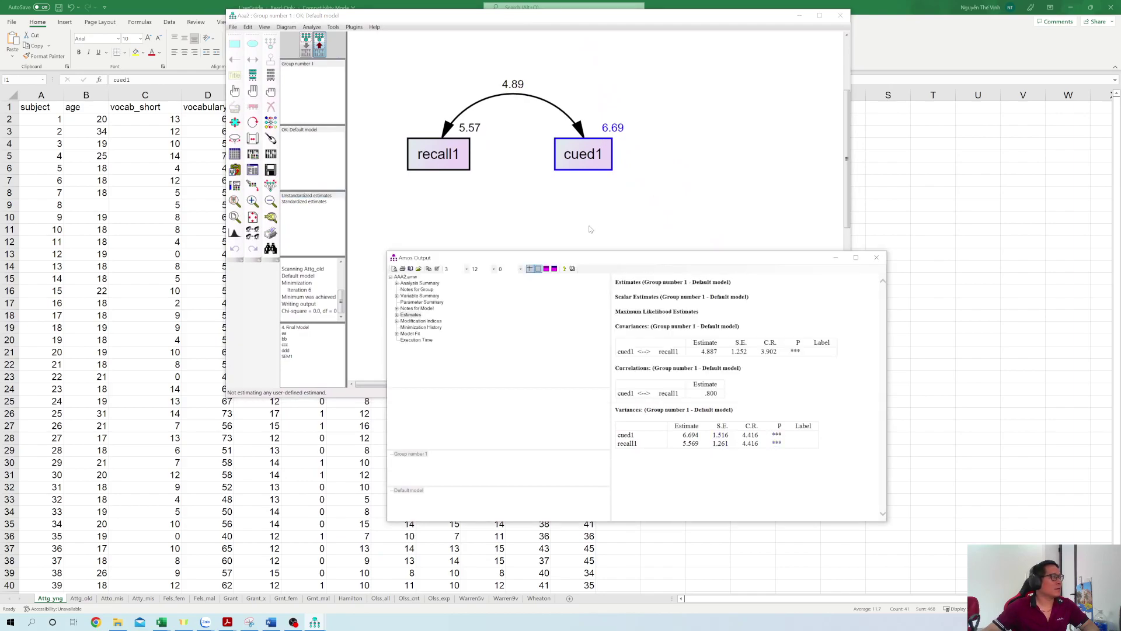
Move the text output window closer beneath the path diagram and examine the significance of the covariance estimate.
drag(624, 257, 558, 203)
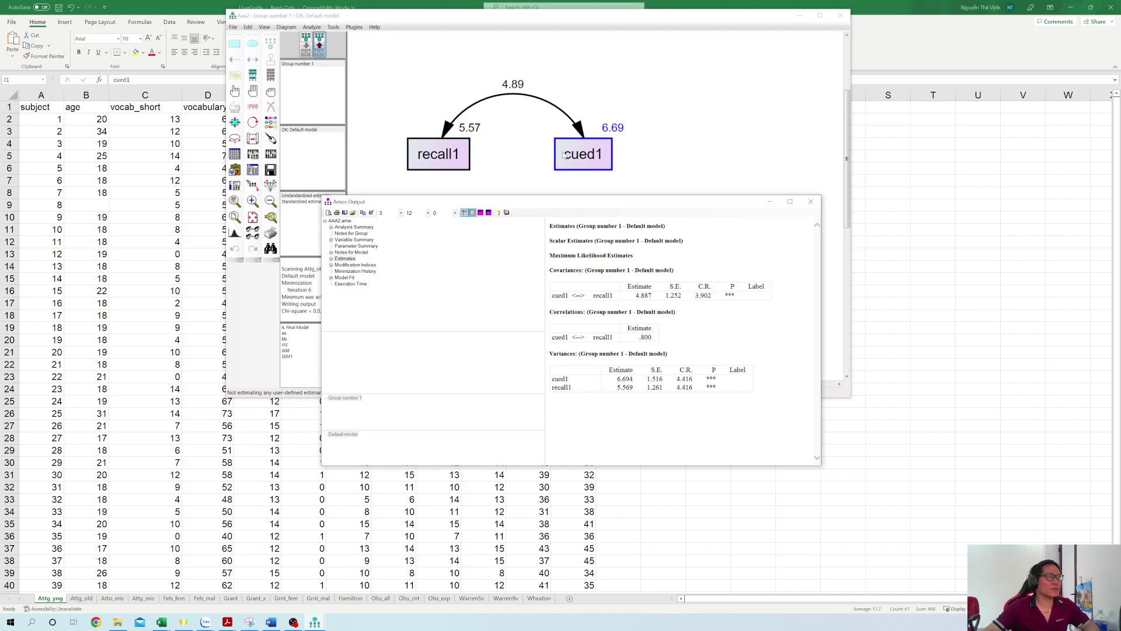
click(731, 297)
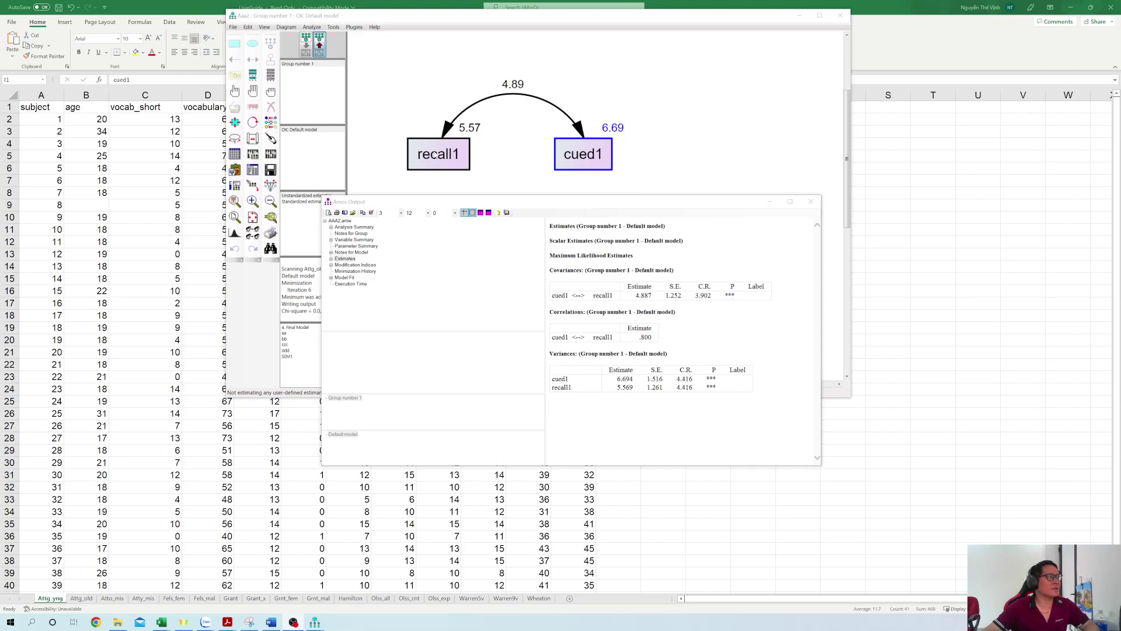
Switch to the Excel workbook and compare the first subjects' recall1 and cued1 scores on the Attg_yng sheet.
click(934, 324)
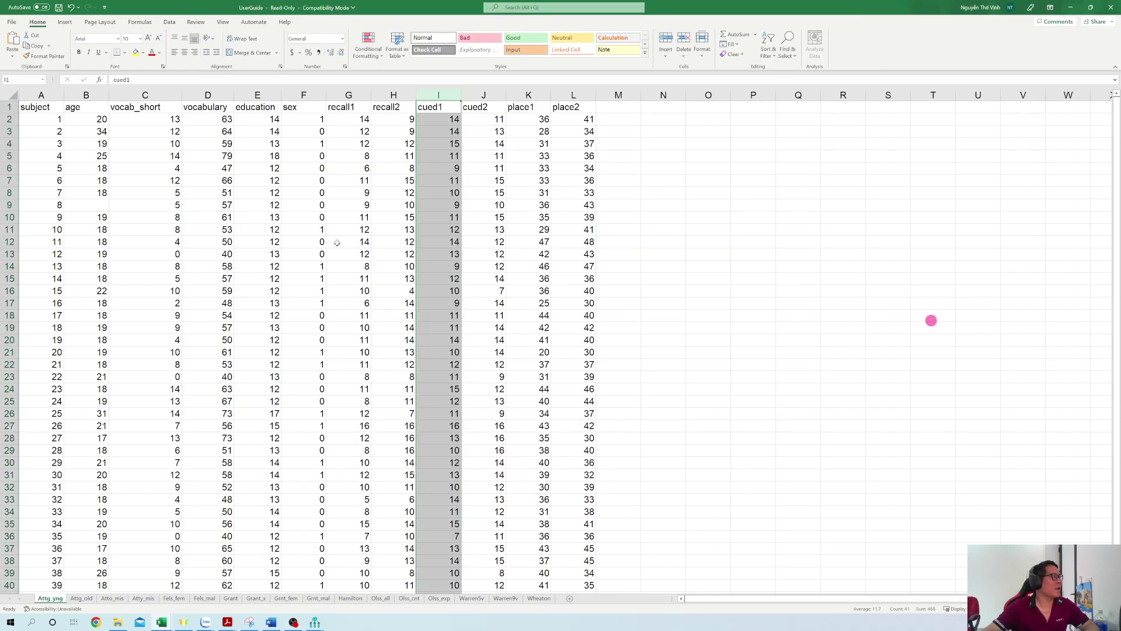
click(349, 111)
click(450, 123)
click(359, 123)
click(435, 130)
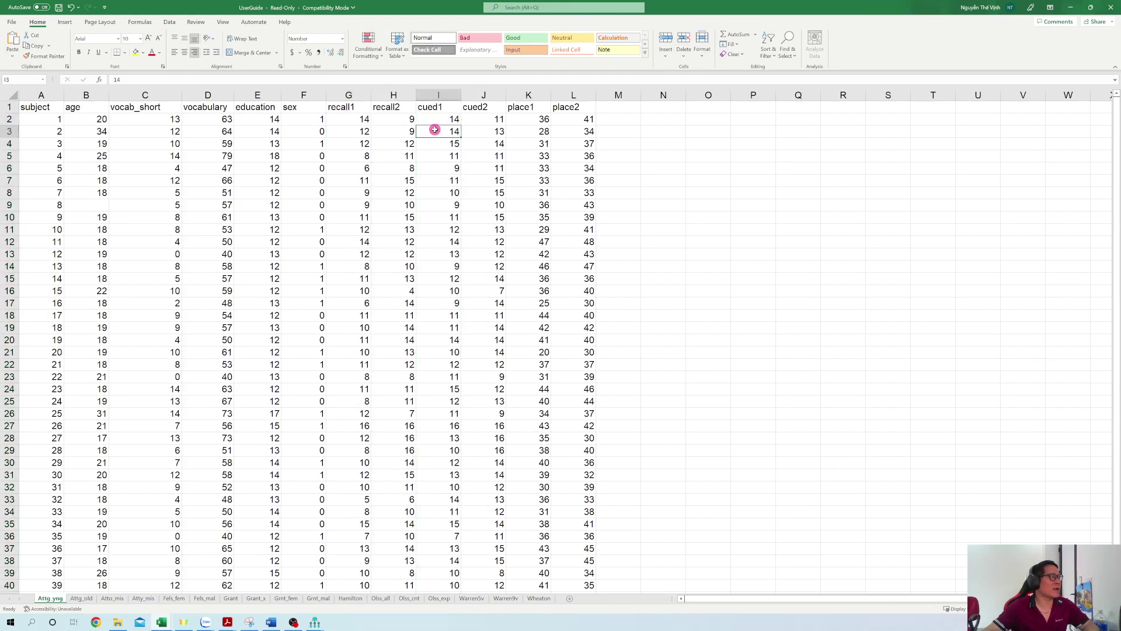
click(341, 106)
click(446, 104)
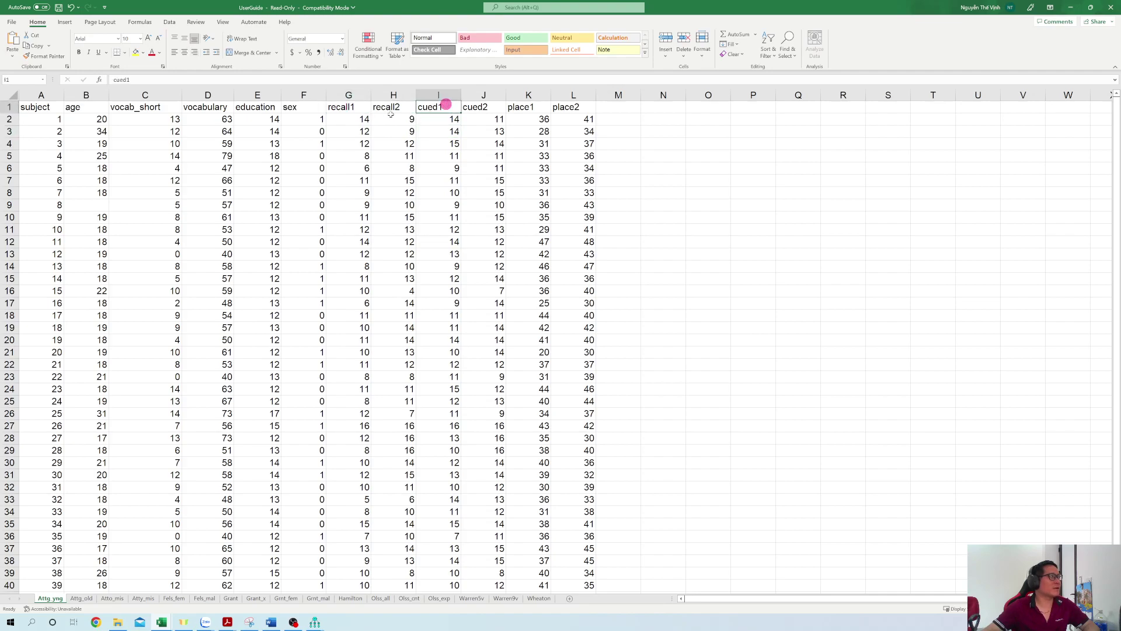
click(353, 117)
click(450, 120)
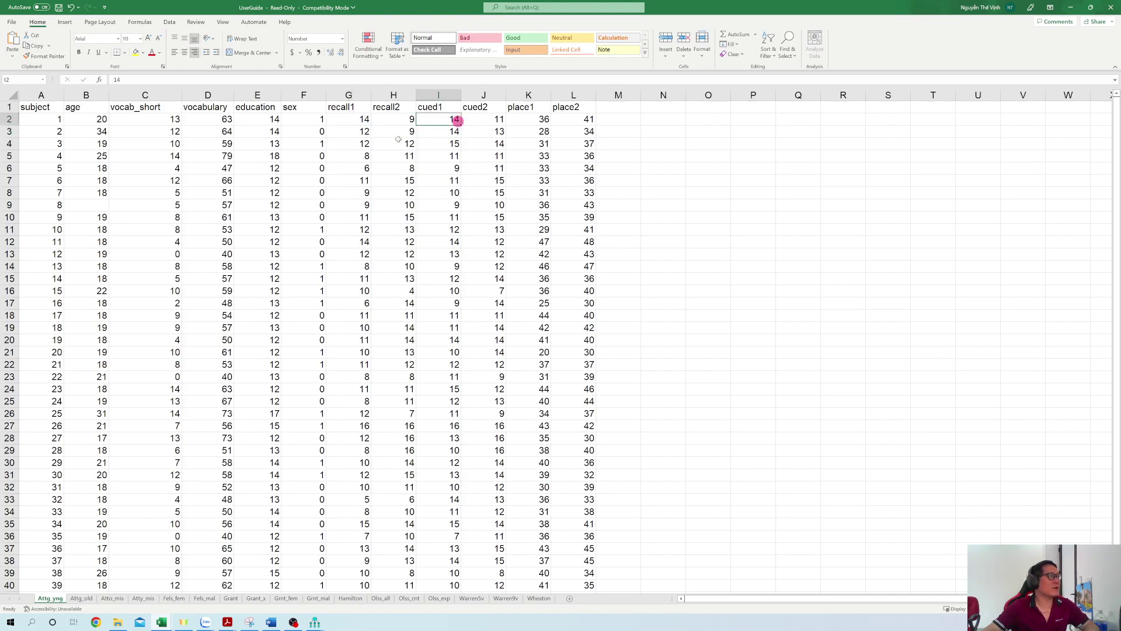
click(359, 145)
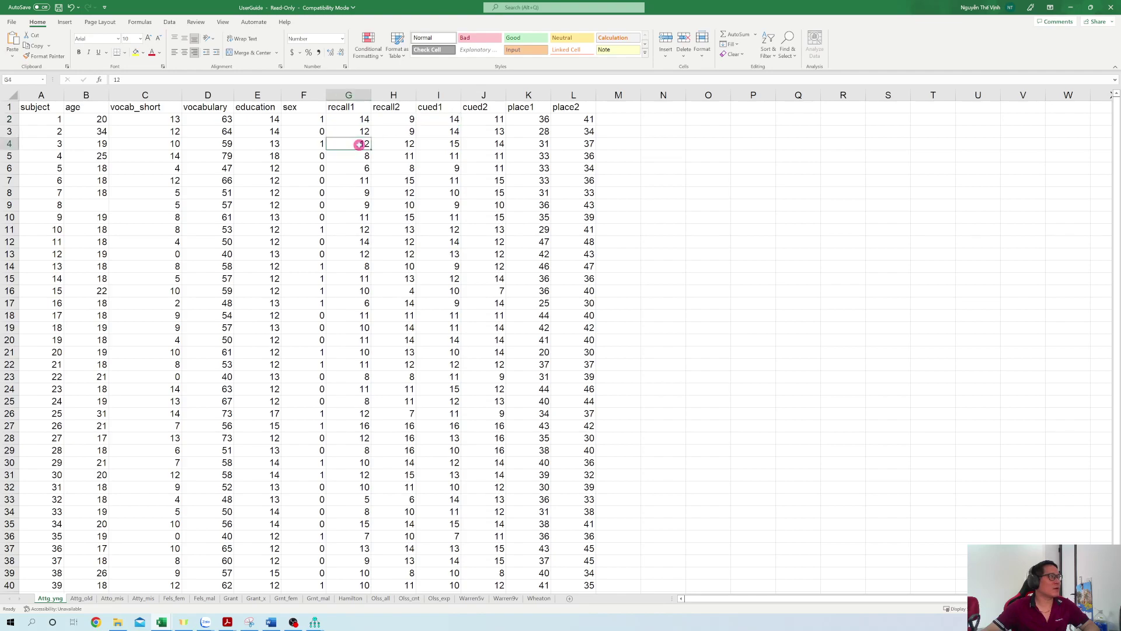
click(451, 142)
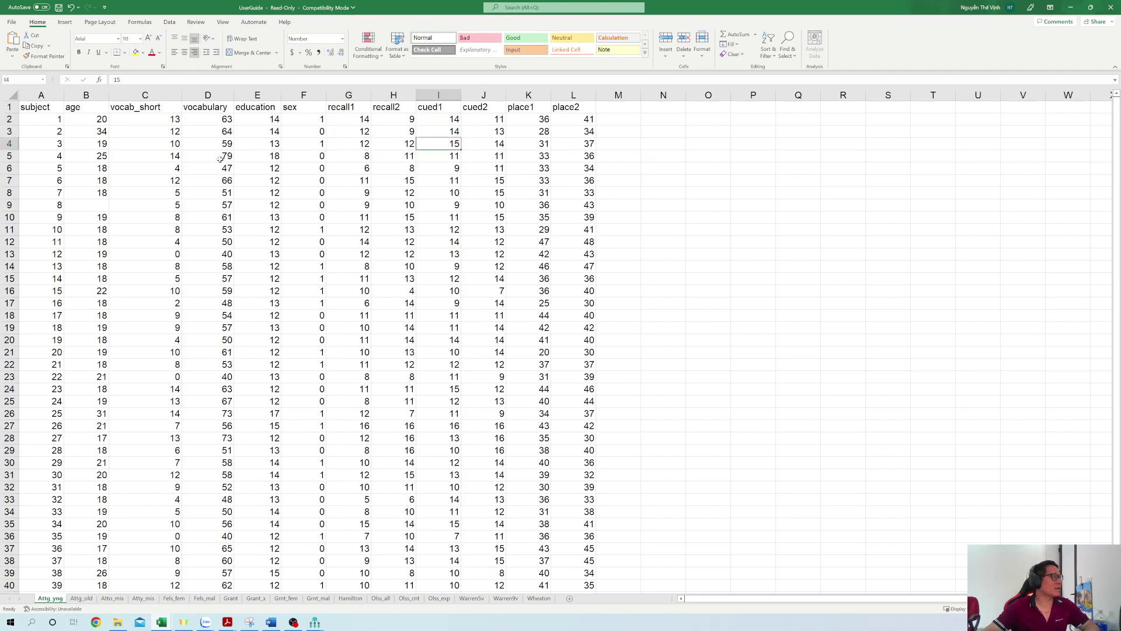
Examine the full recall1 and cued1 columns, comparing subject 1's two scores and checking subject 2's recall1 score.
click(353, 95)
click(439, 96)
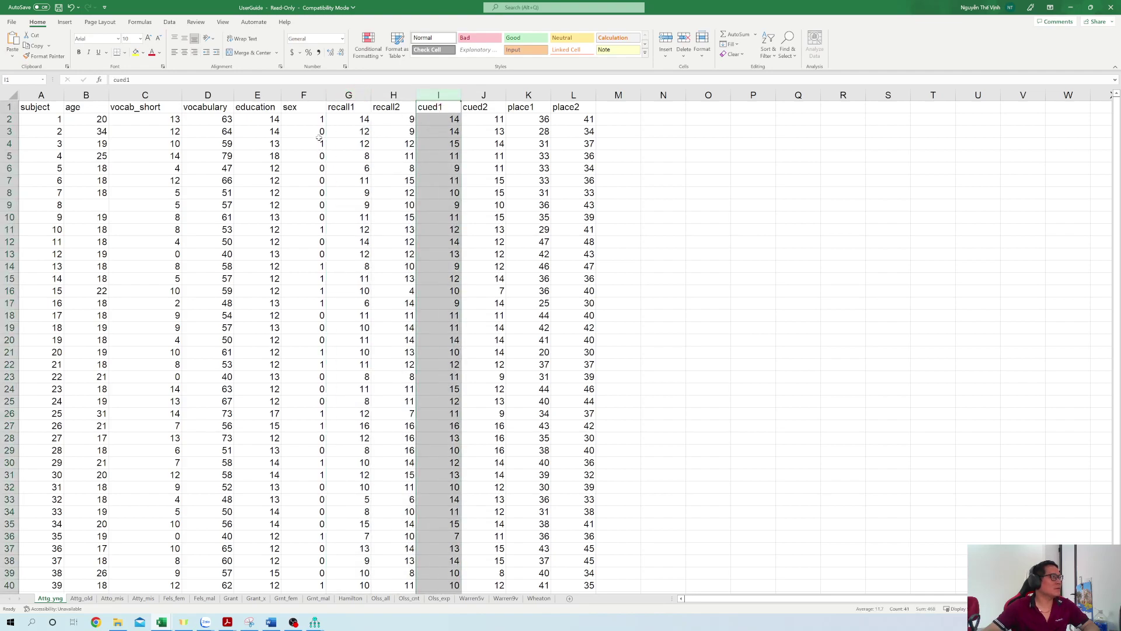
click(315, 119)
click(352, 119)
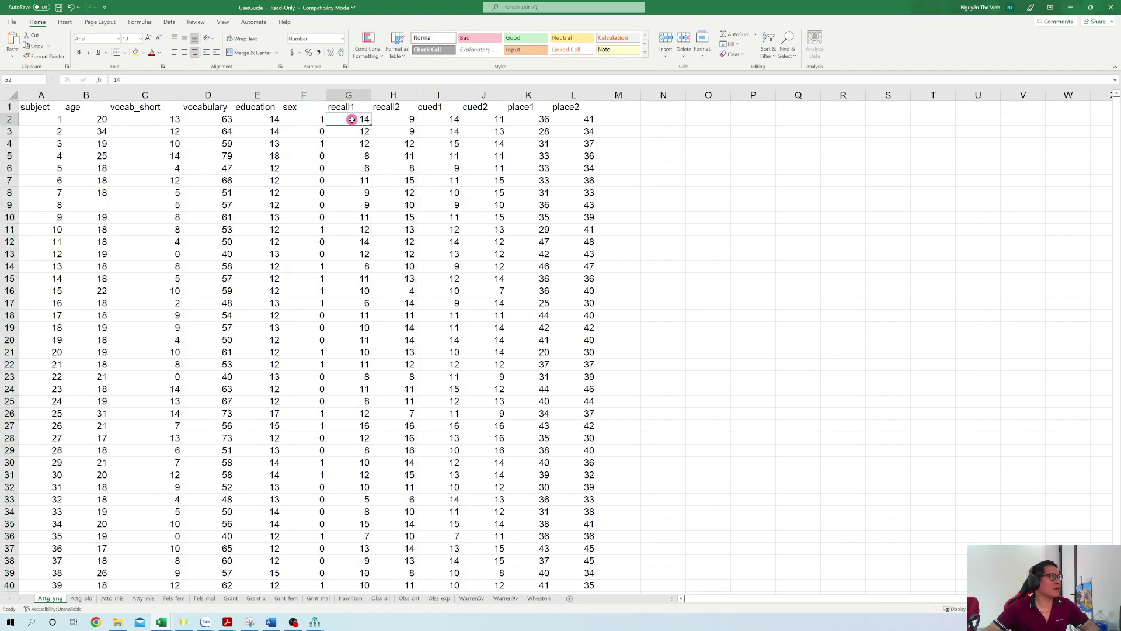
click(455, 121)
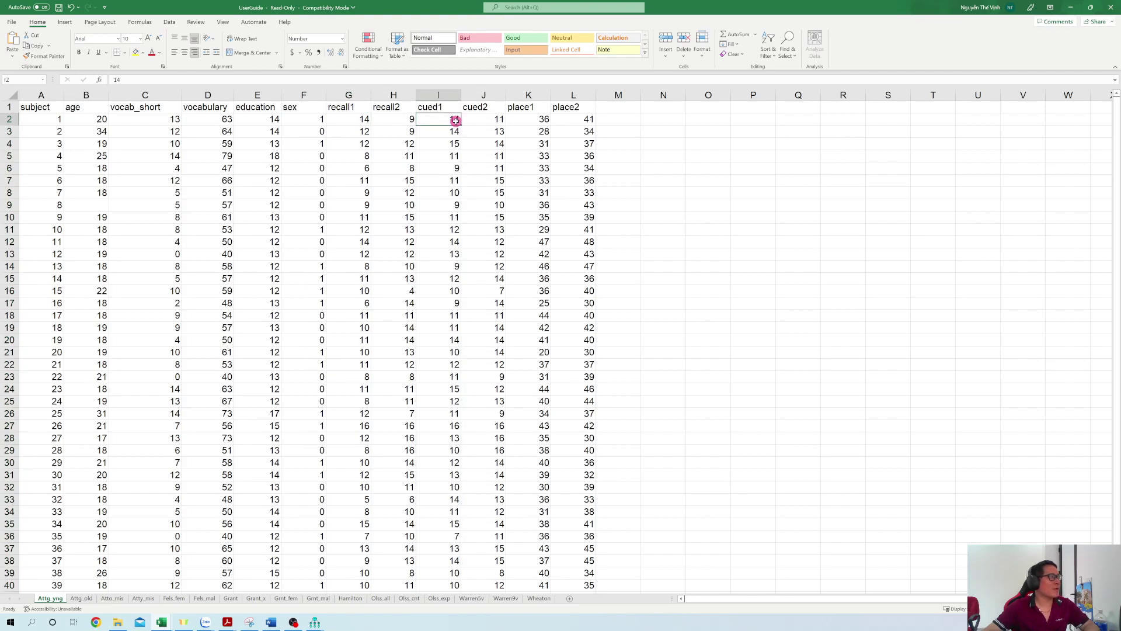
click(359, 131)
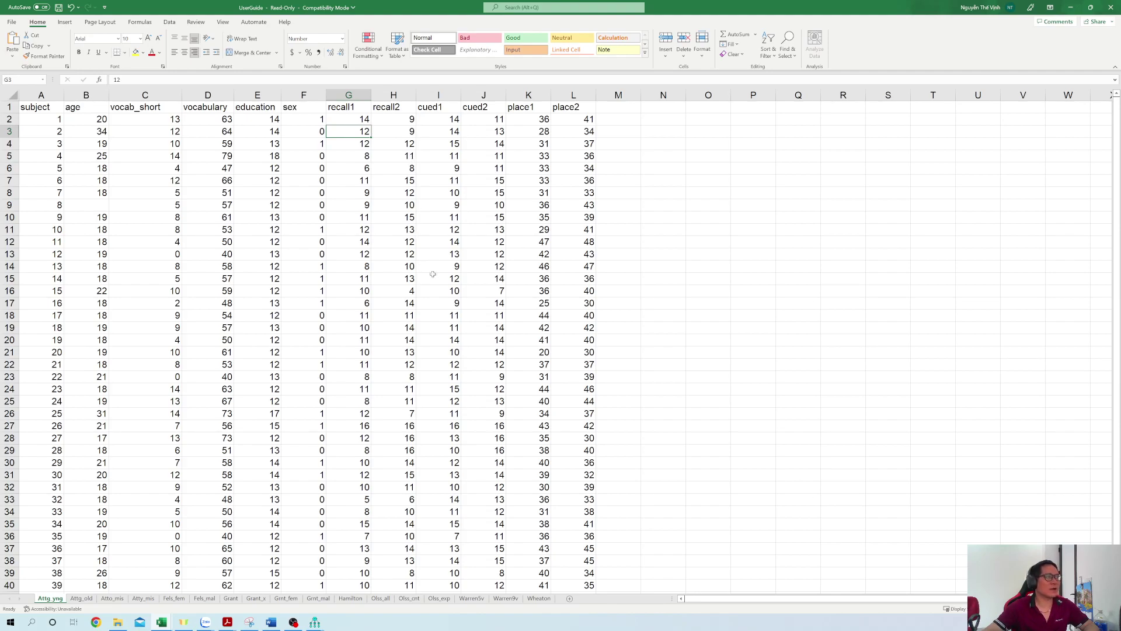
Enlarge the worksheet view and review the recall1 and cued1 columns from the header row.
scroll(410, 280, down, 1)
ctrl+scroll(411, 280, up, 2)
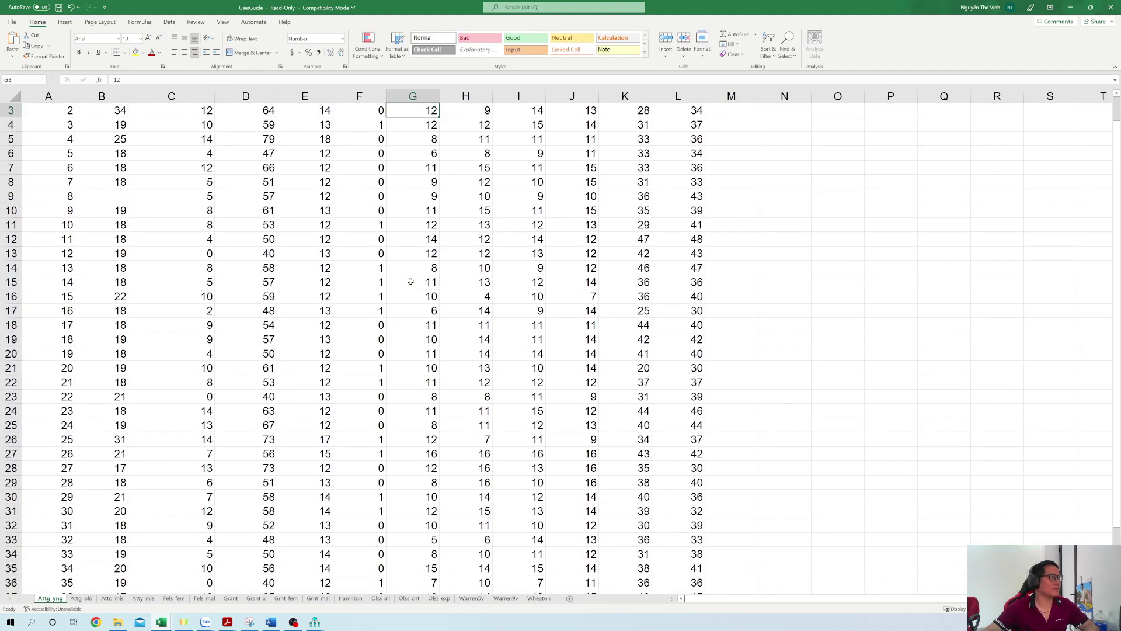
scroll(410, 280, up, 1)
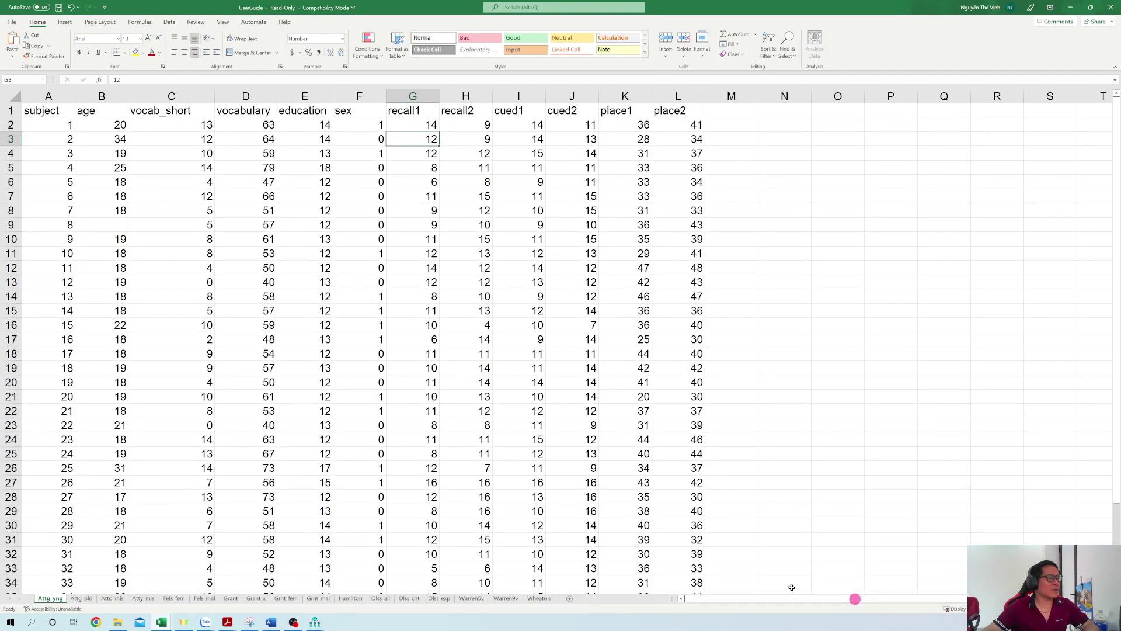
click(414, 97)
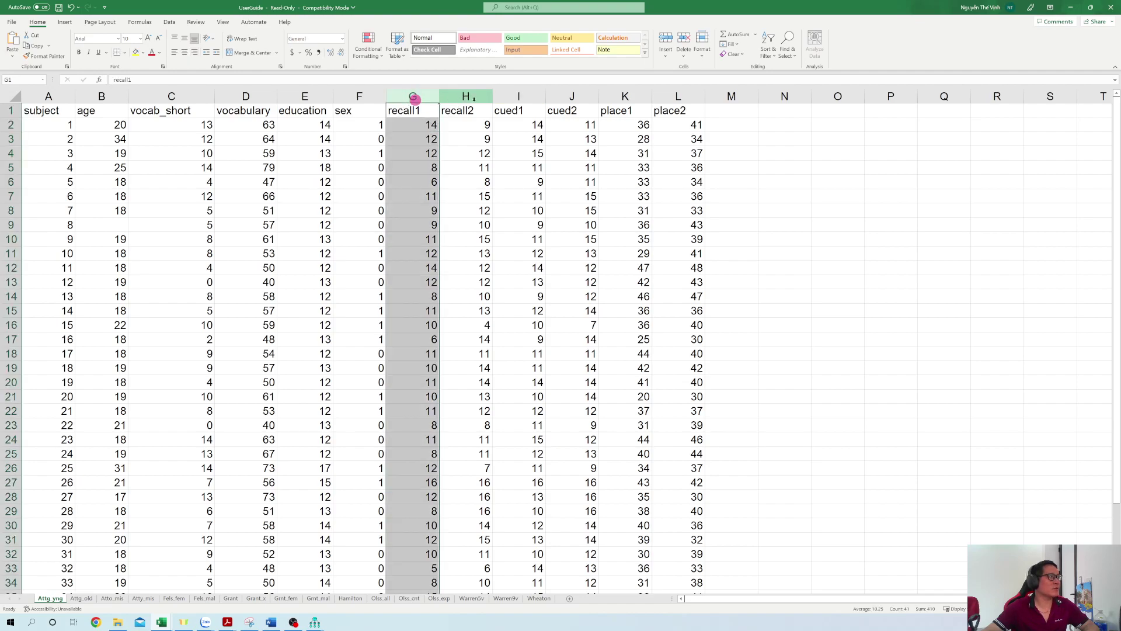
click(517, 97)
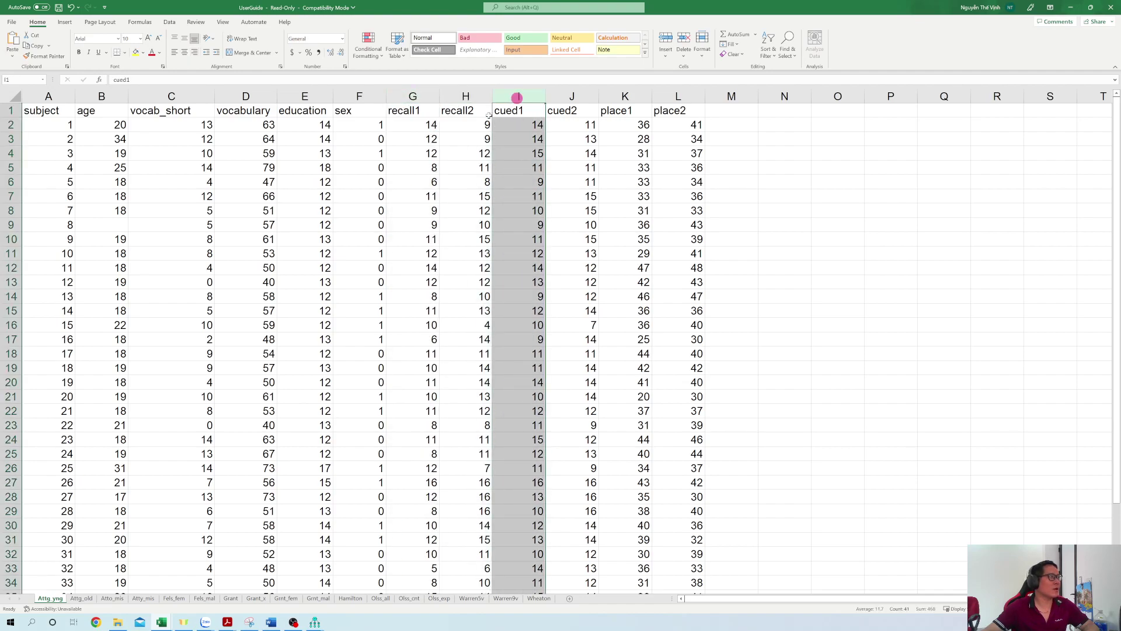
click(425, 128)
click(421, 210)
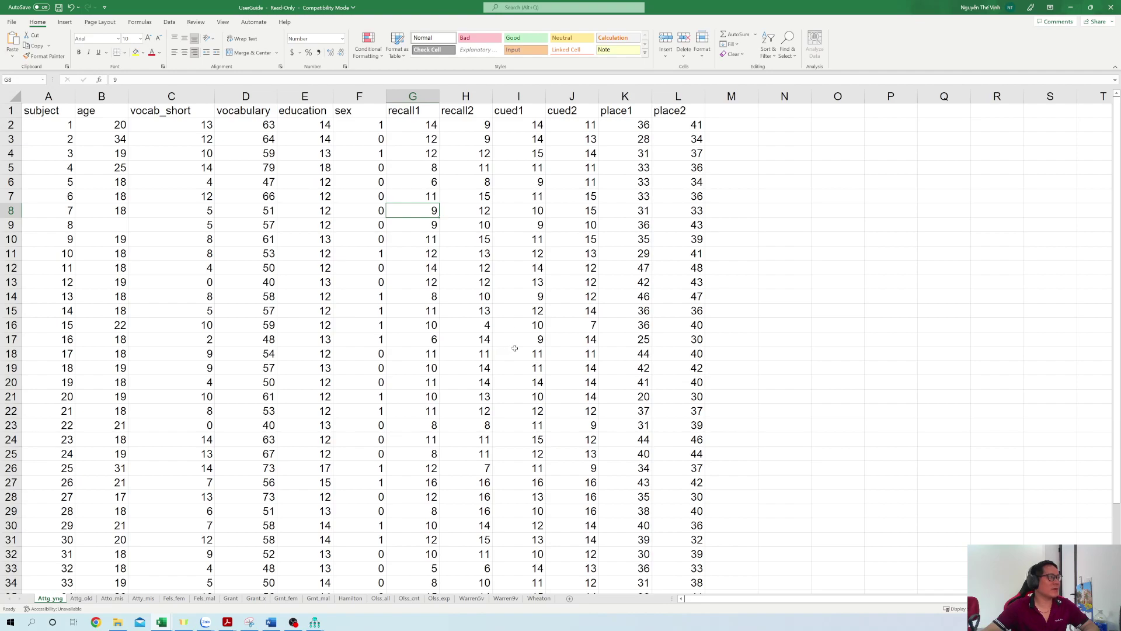
Compare subject 16's recall1 score with the same subject's cued1 score, and check subject 24's recall1 score.
click(432, 339)
click(523, 339)
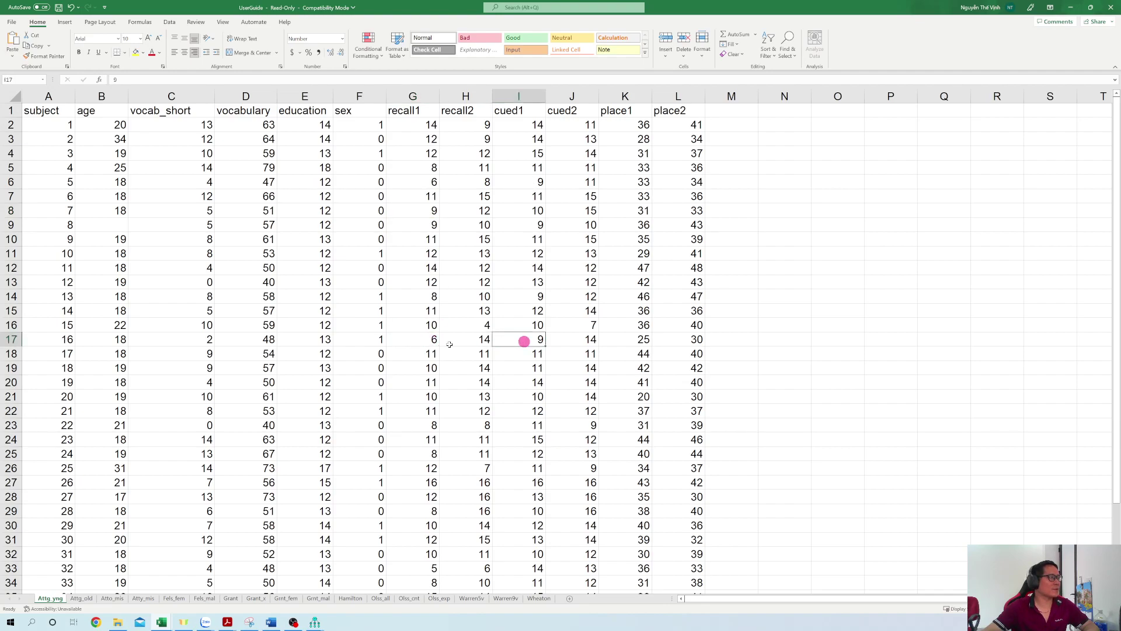
click(431, 340)
click(536, 339)
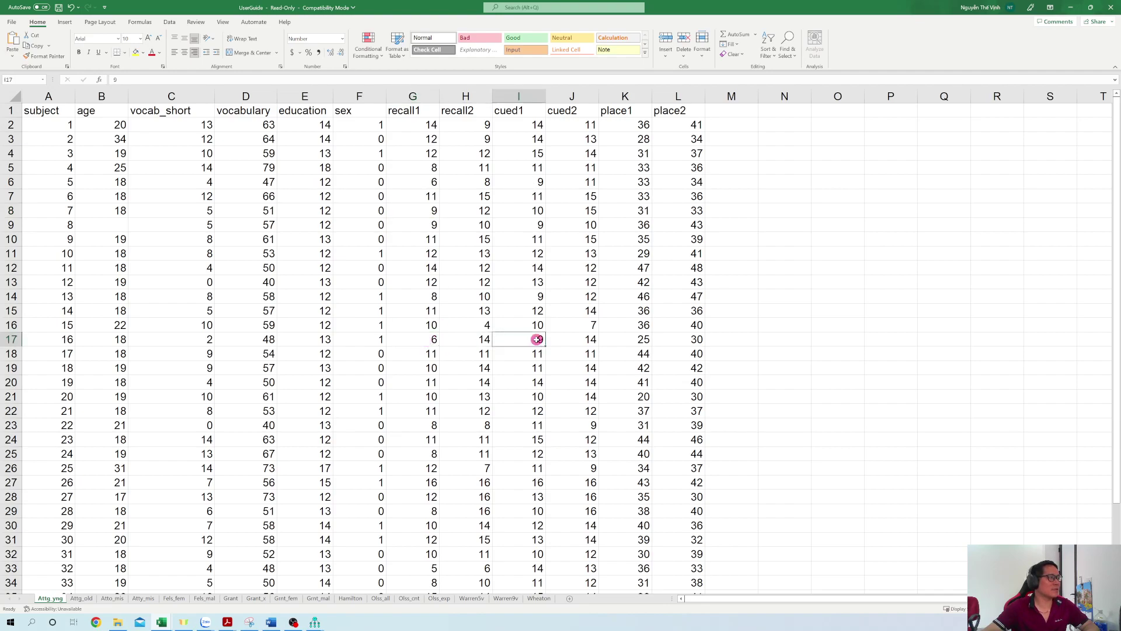
click(430, 340)
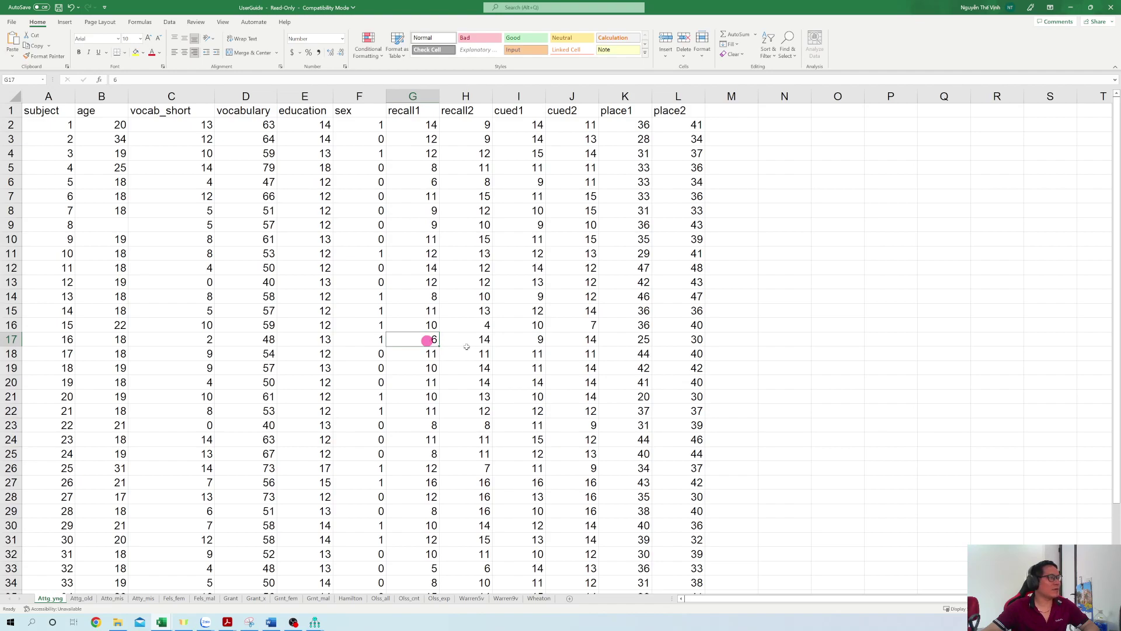
click(532, 342)
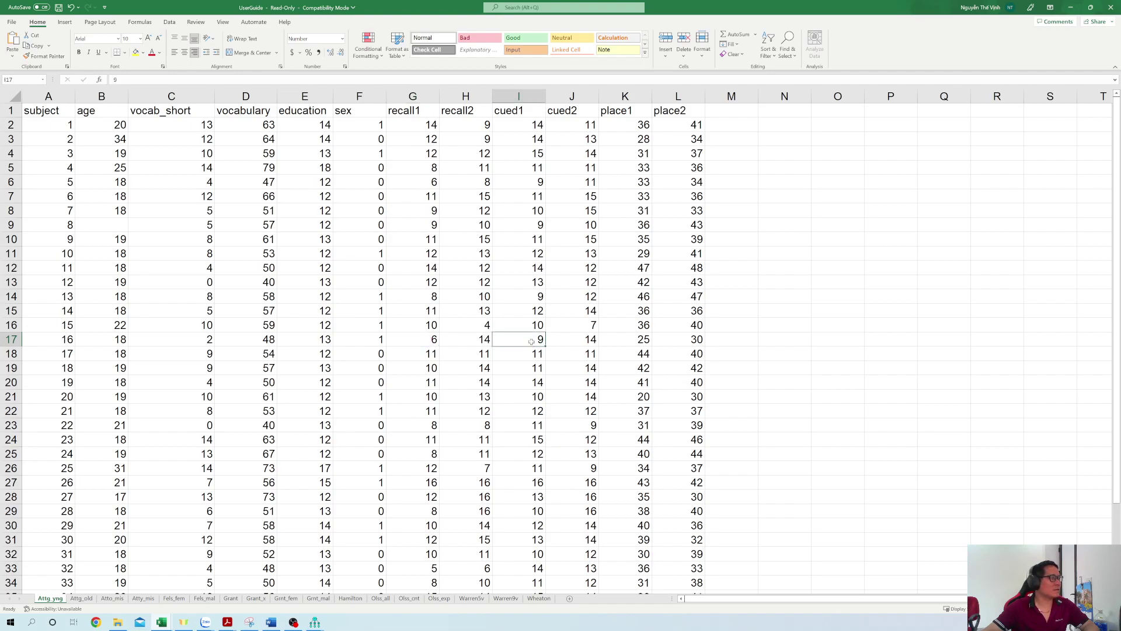
click(433, 339)
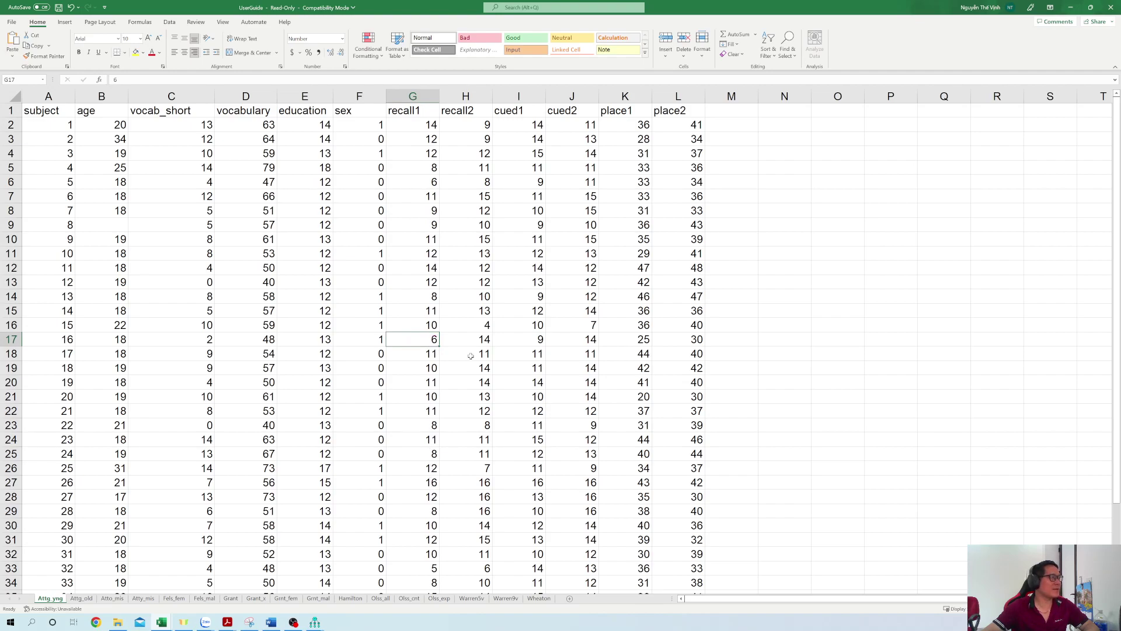
click(425, 453)
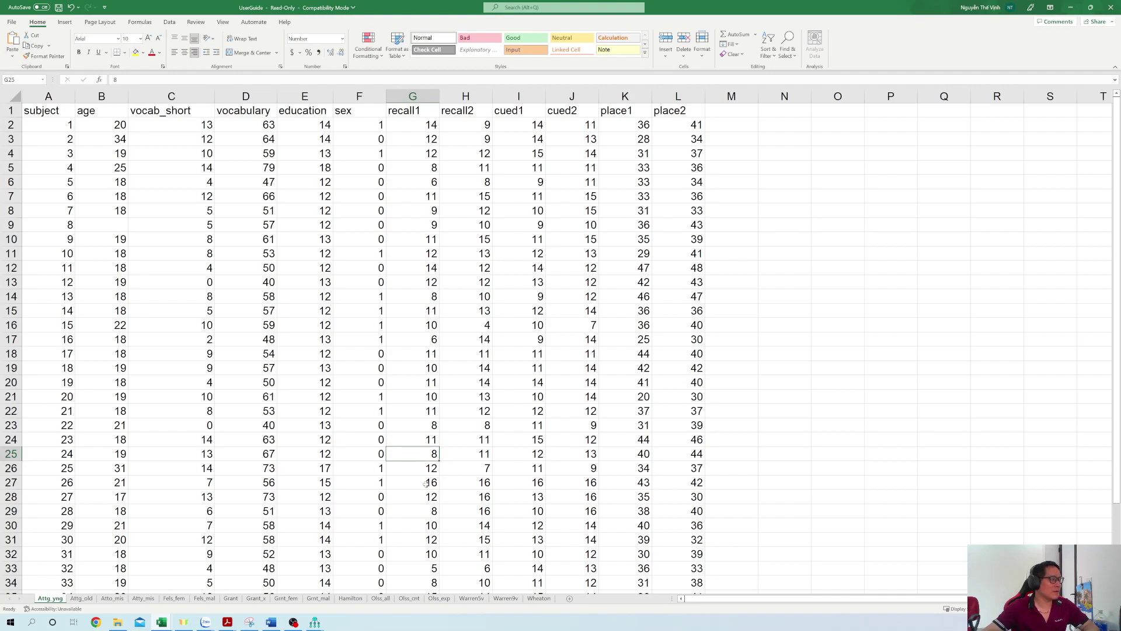
Look through the recall1 data down to the last subject and compare subject 11's recall1 and cued1 scores.
scroll(425, 479, down, 3)
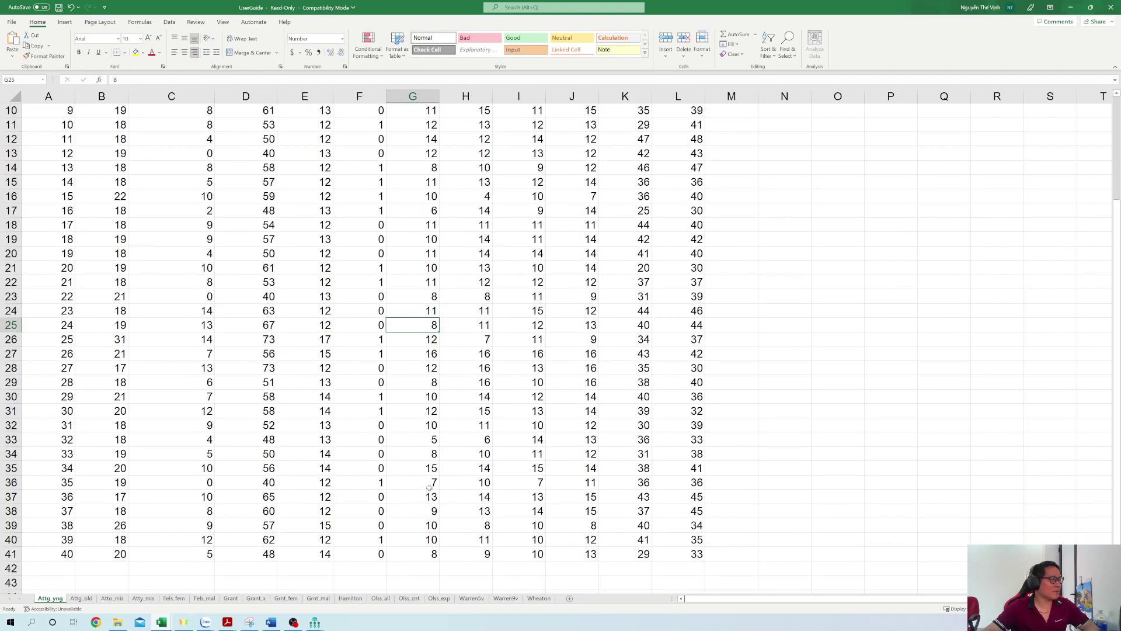
scroll(429, 488, up, 3)
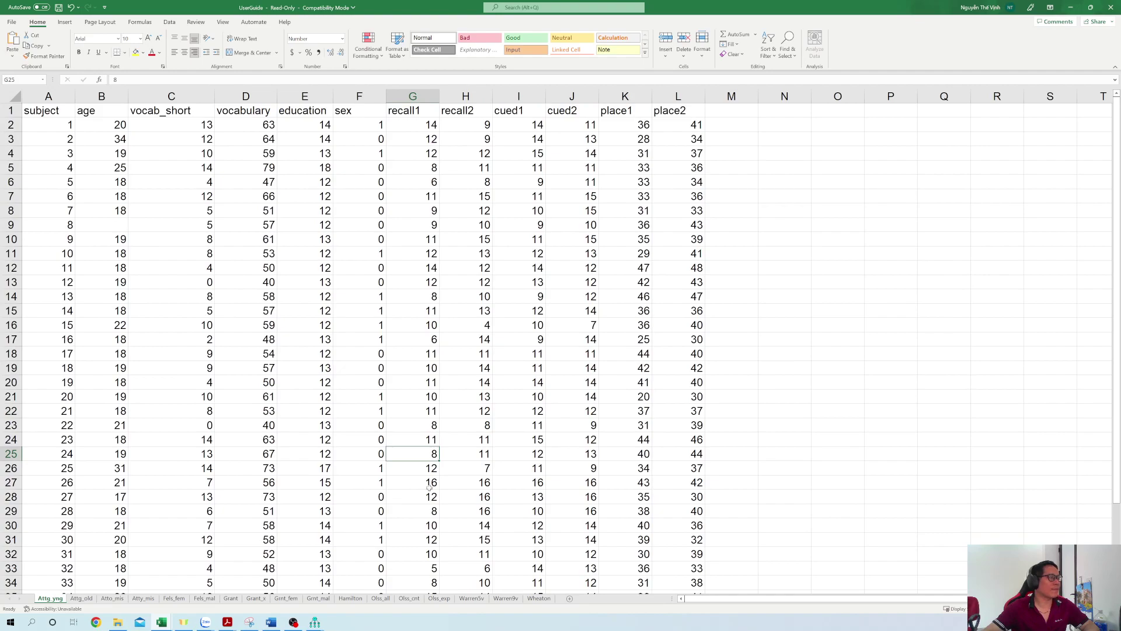
click(422, 270)
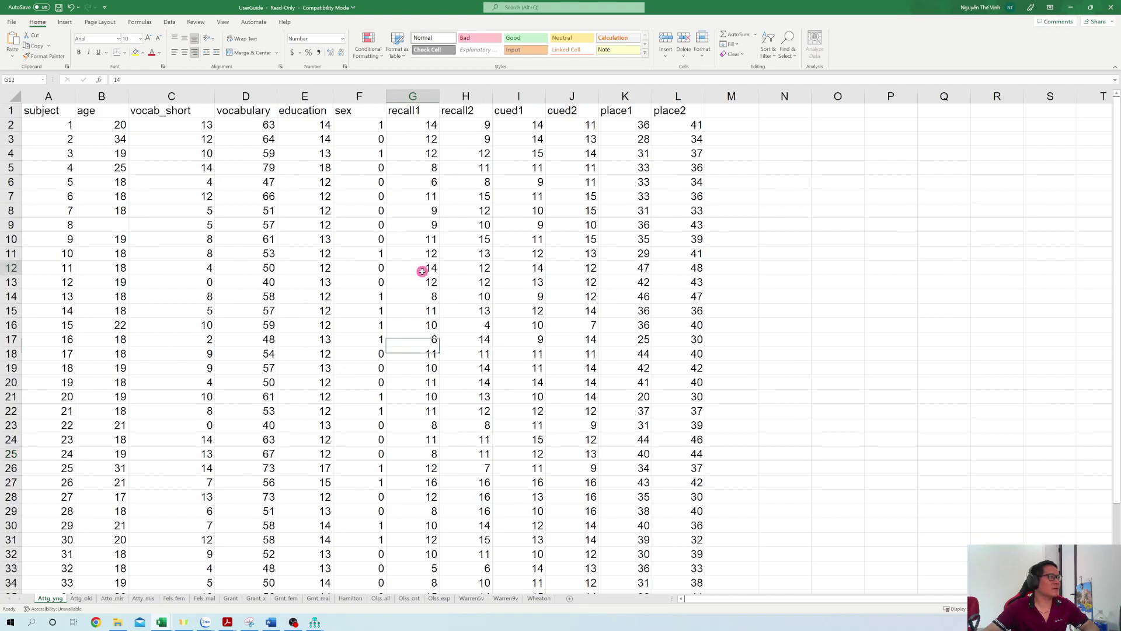
click(536, 270)
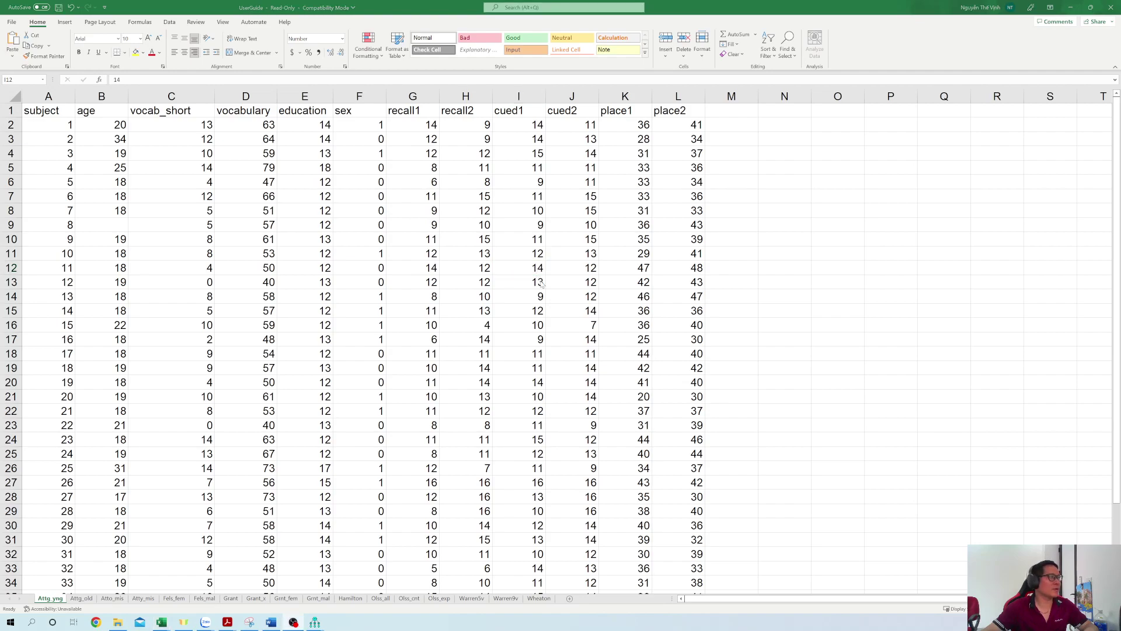
Switch to the Amos Output window and move it clear of the worksheet's recall1 and cued1 columns.
click(1072, 8)
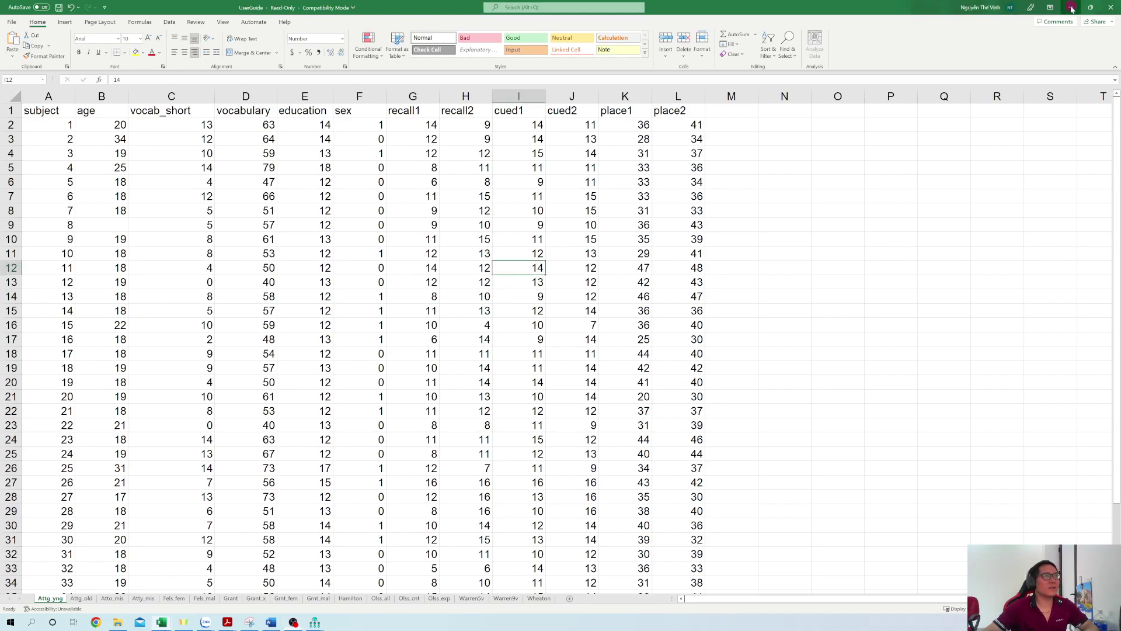
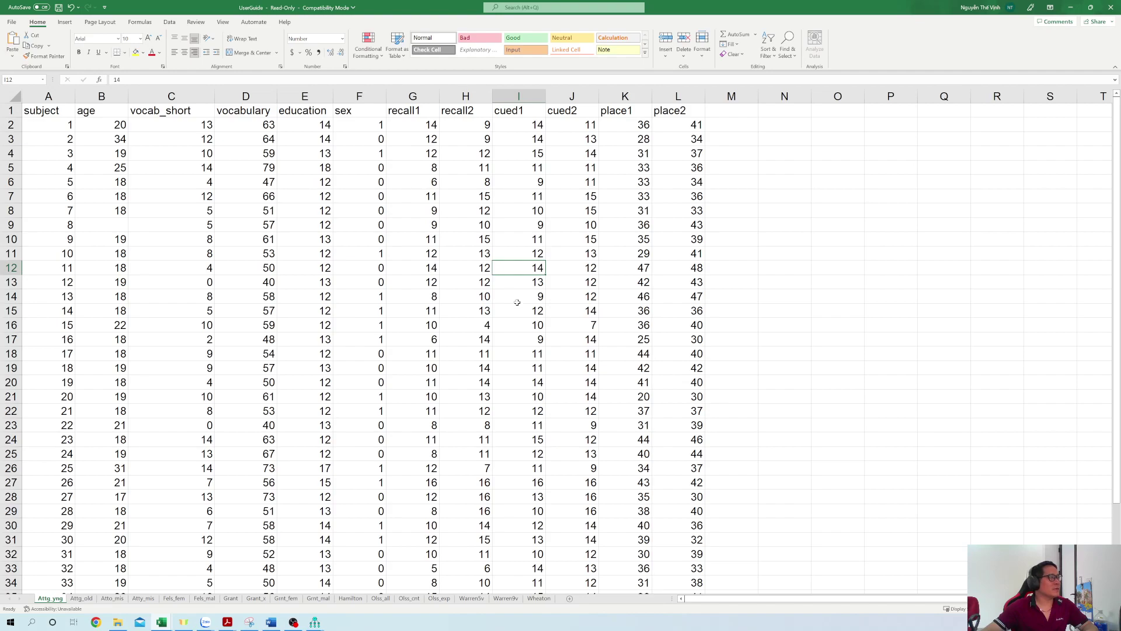
key(alt+Tab)
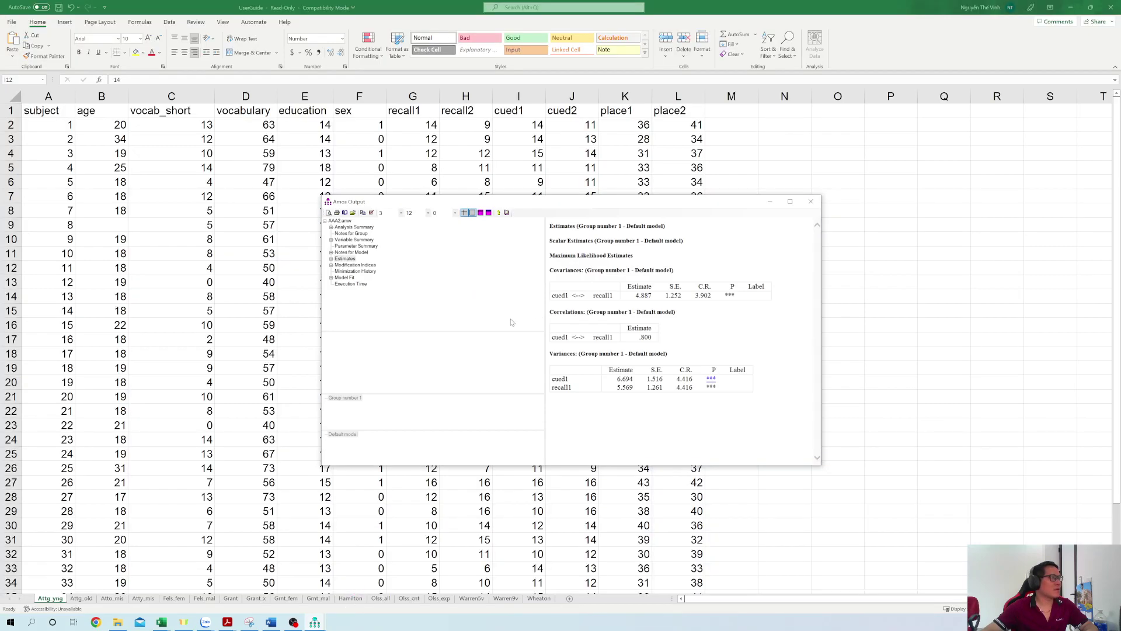
drag(443, 200, 755, 122)
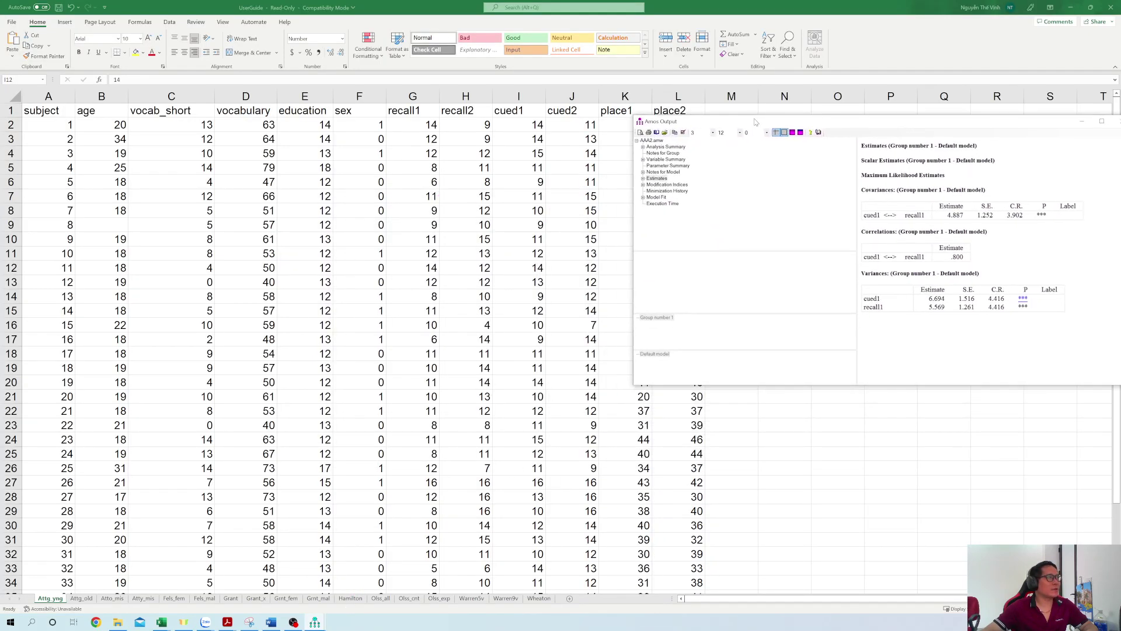
Return to the Excel worksheet and examine the recall1, recall2, cued1 and sex columns.
click(466, 101)
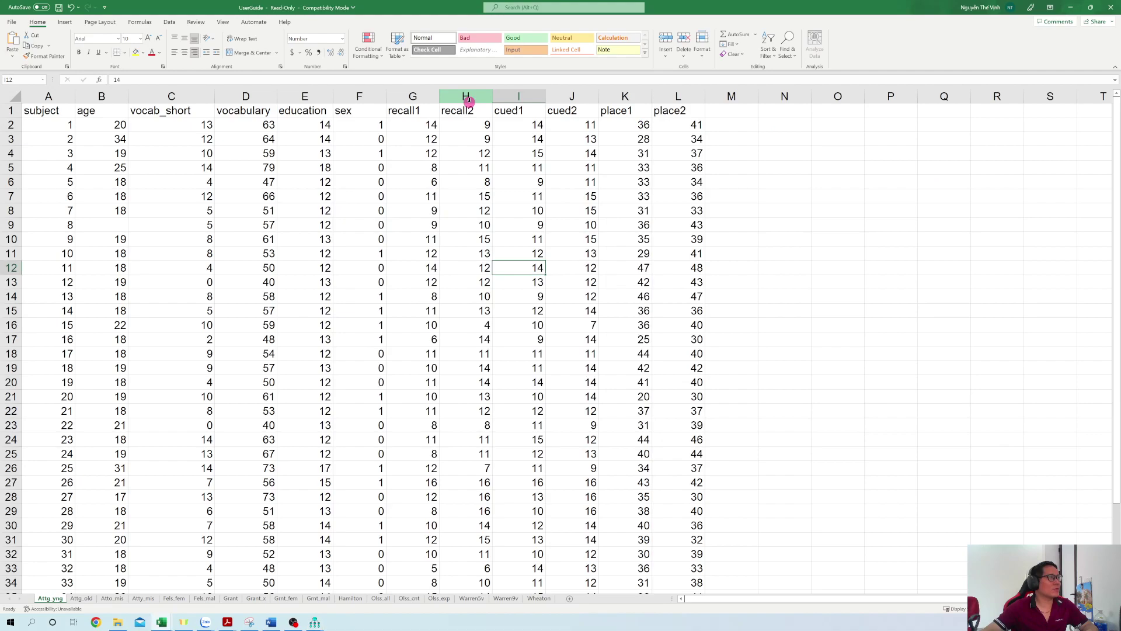
click(414, 99)
click(467, 96)
click(518, 96)
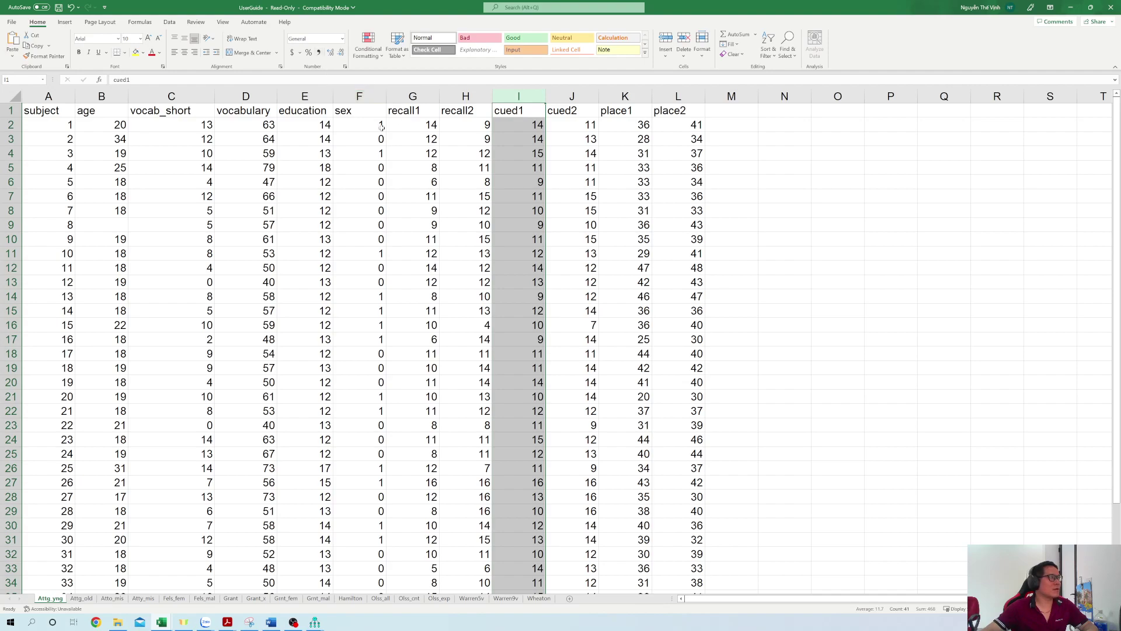
click(365, 90)
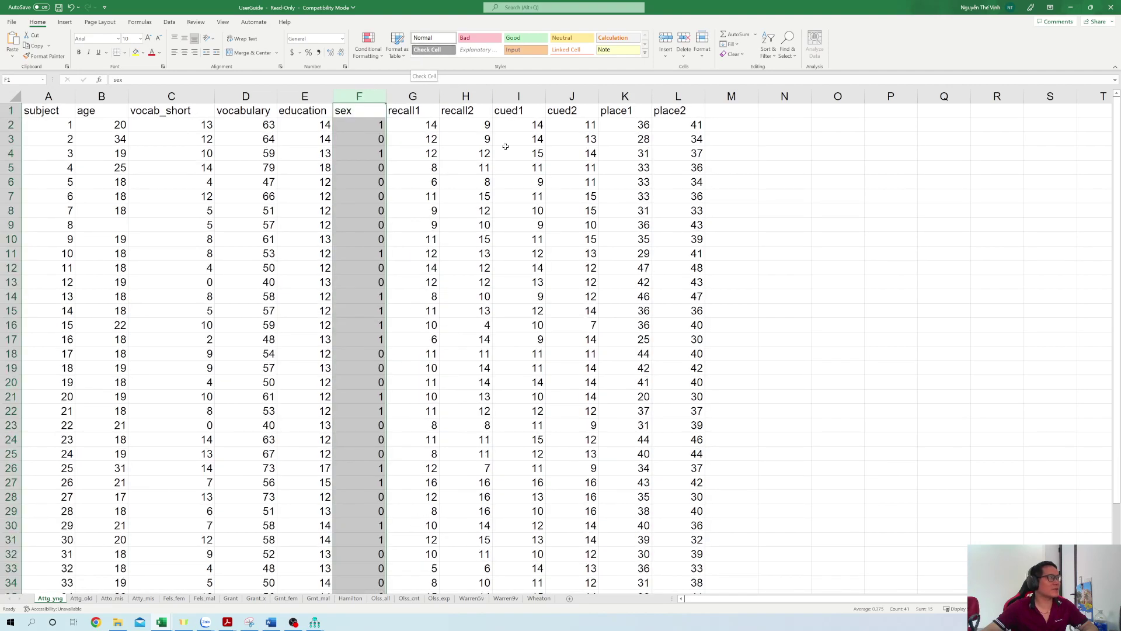
click(802, 323)
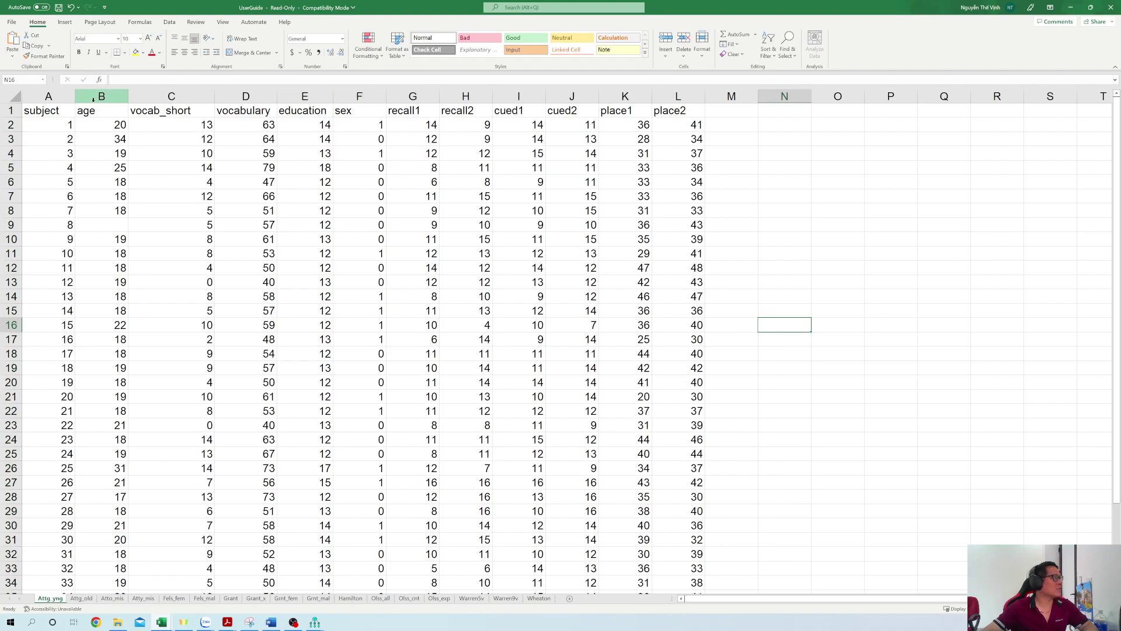
Select the whole Attg_yng data range from the subject header to the last place2 value, A1:L41.
click(49, 111)
scroll(291, 442, down, 4)
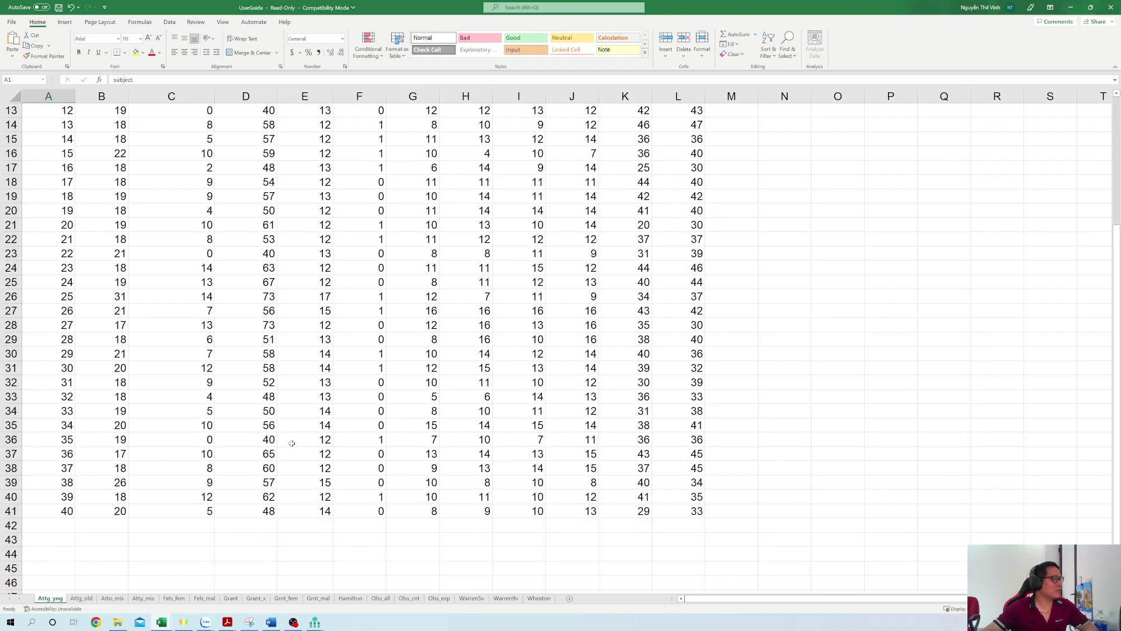
shift+click(691, 510)
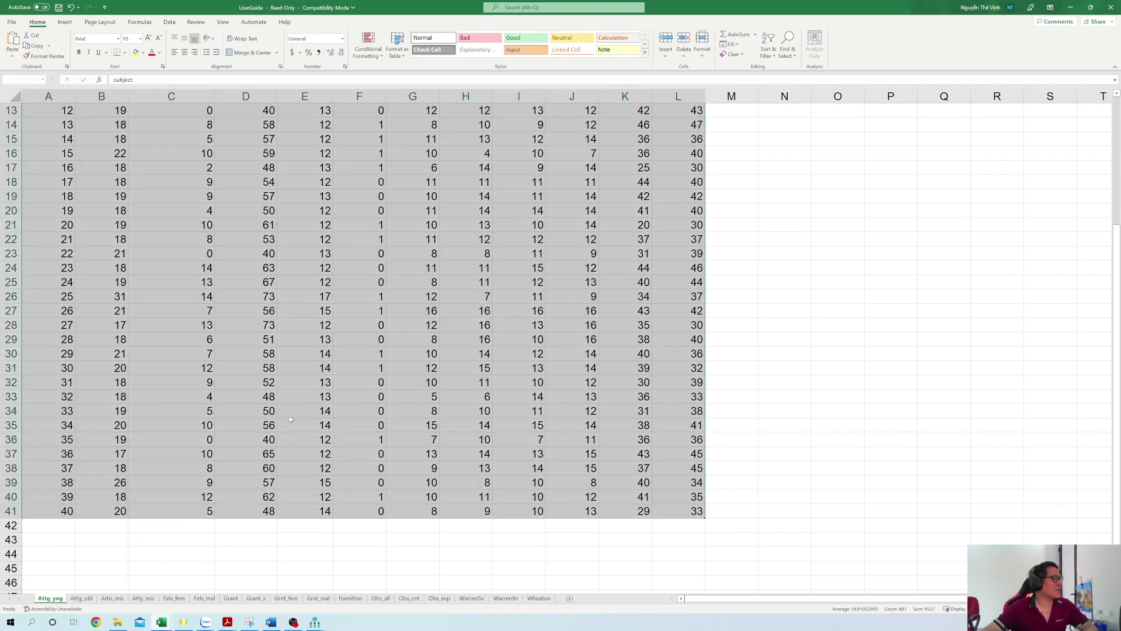
scroll(291, 419, up, 4)
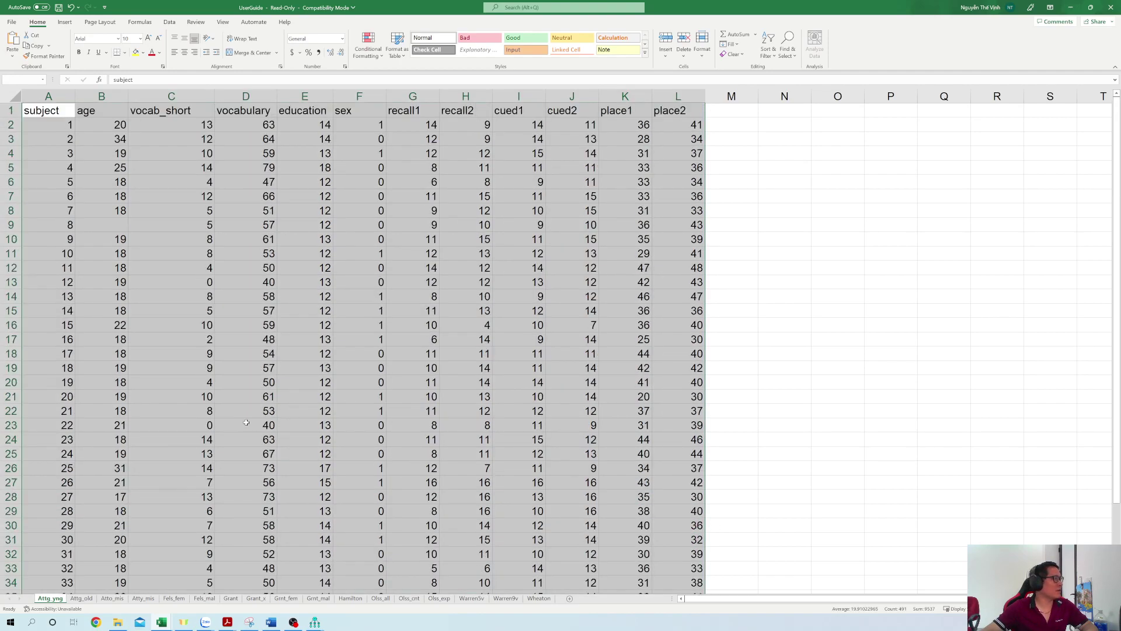
Look through the age column of the Attg_yng sheet, checking the ages of subjects 2 and 27.
click(104, 120)
click(114, 138)
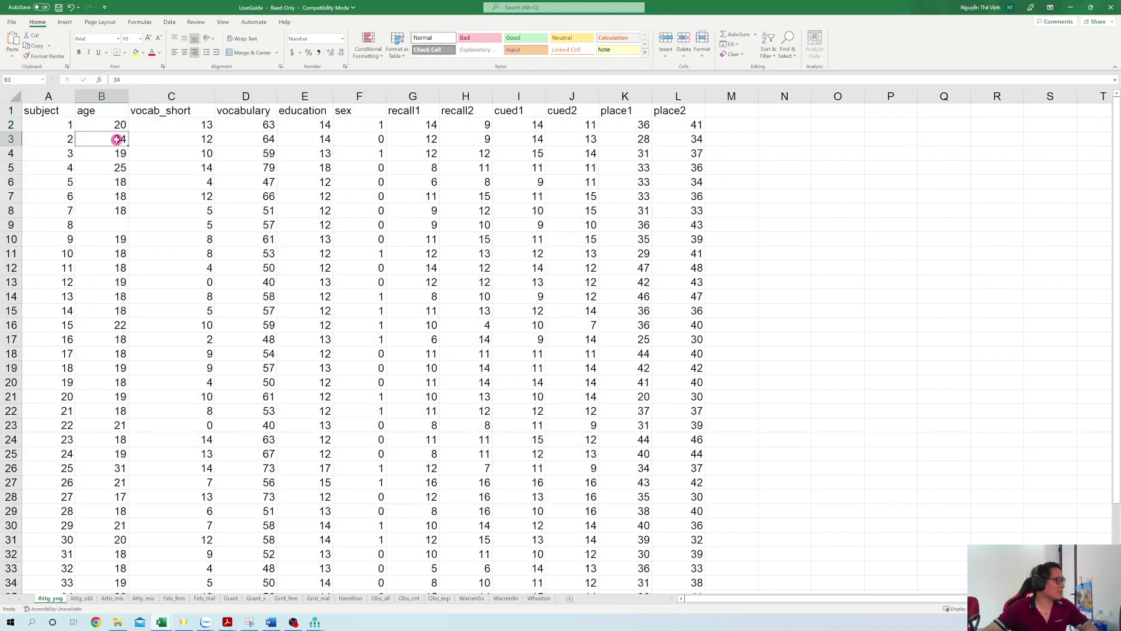
scroll(130, 340, down, 1)
scroll(130, 340, down, 3)
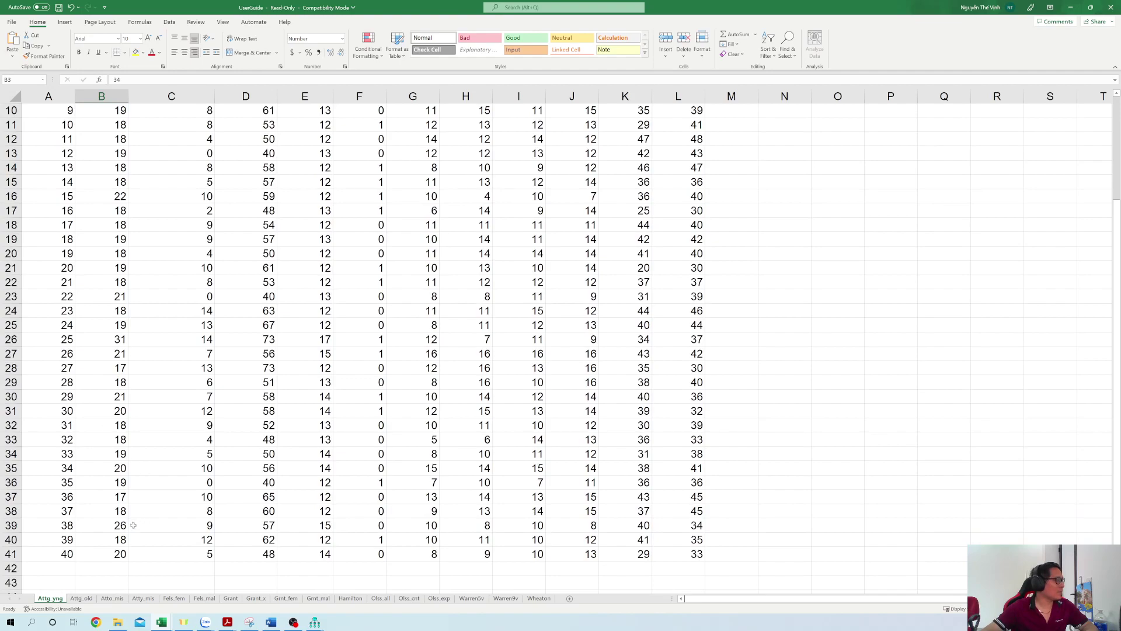
click(110, 368)
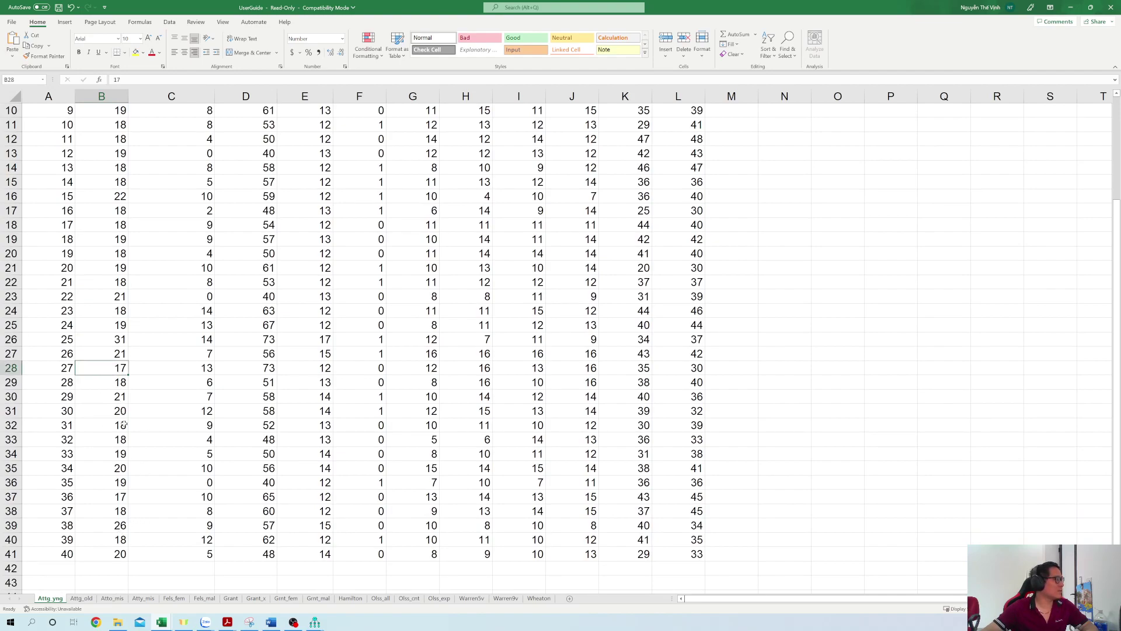
scroll(124, 425, up, 3)
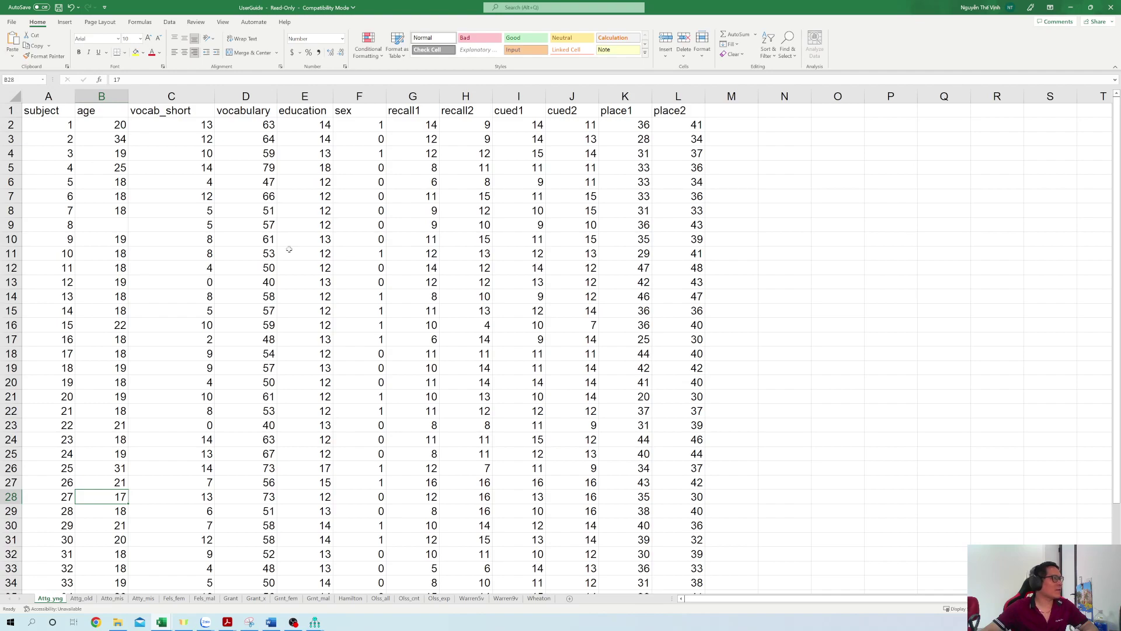
Open the Attg_old sheet at a readable size and review its columns from vocab_short to place2.
click(81, 599)
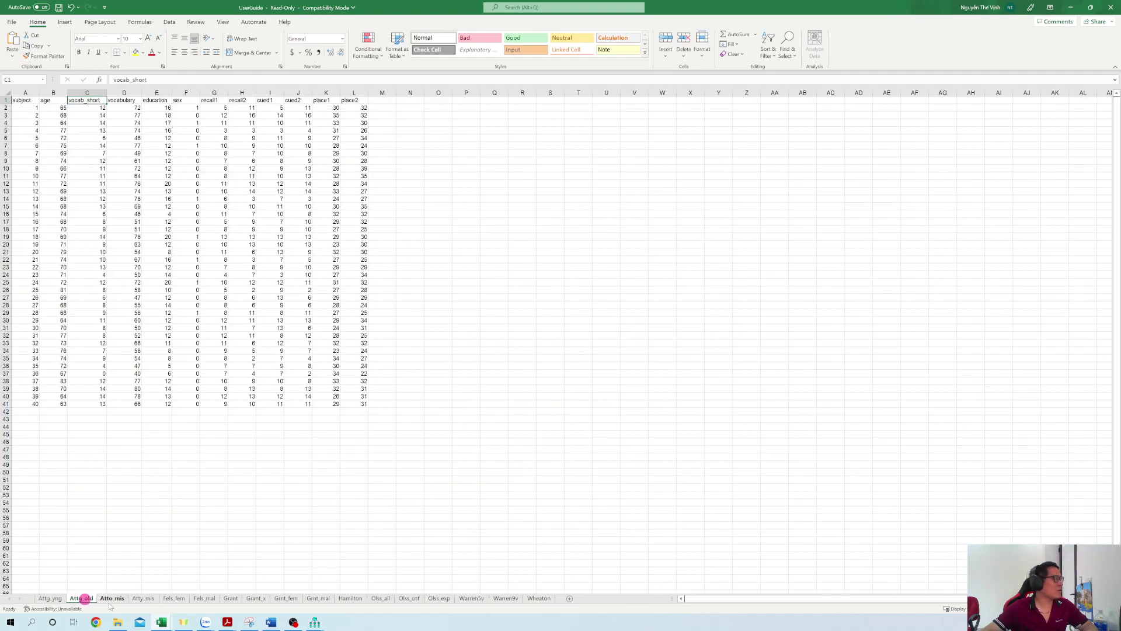
scroll(256, 360, up, 3)
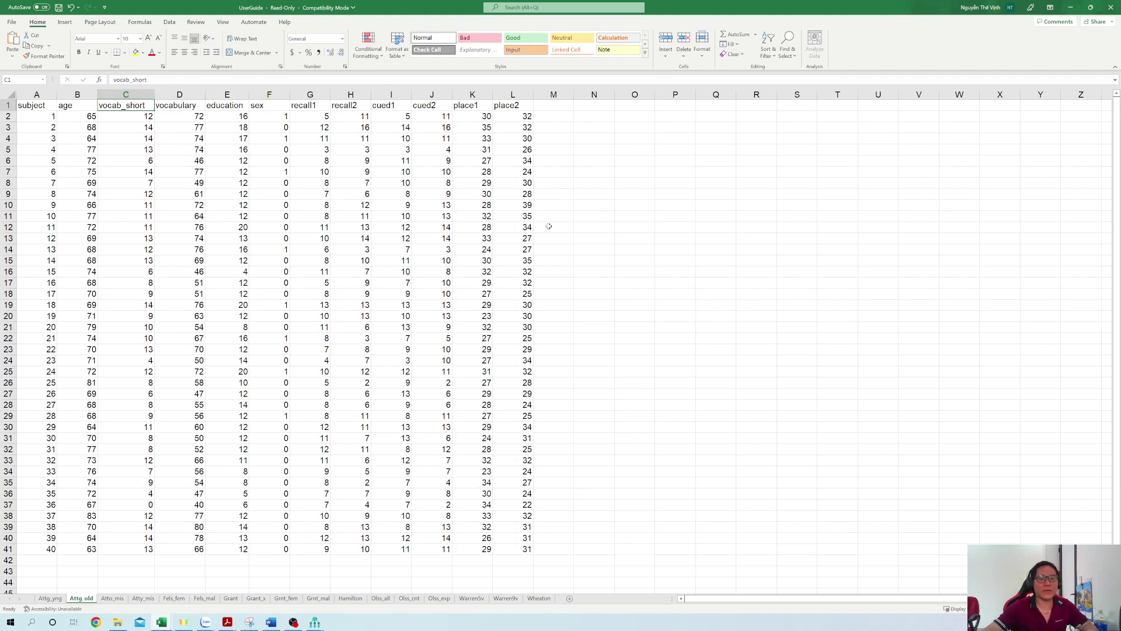
scroll(491, 282, up, 2)
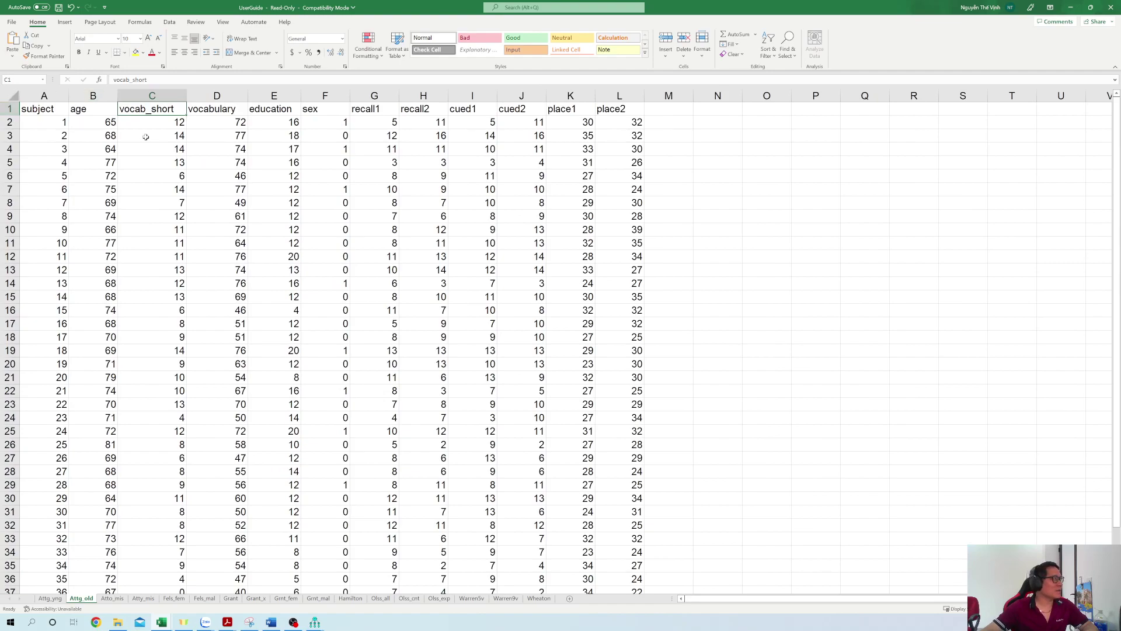
drag(152, 96, 619, 96)
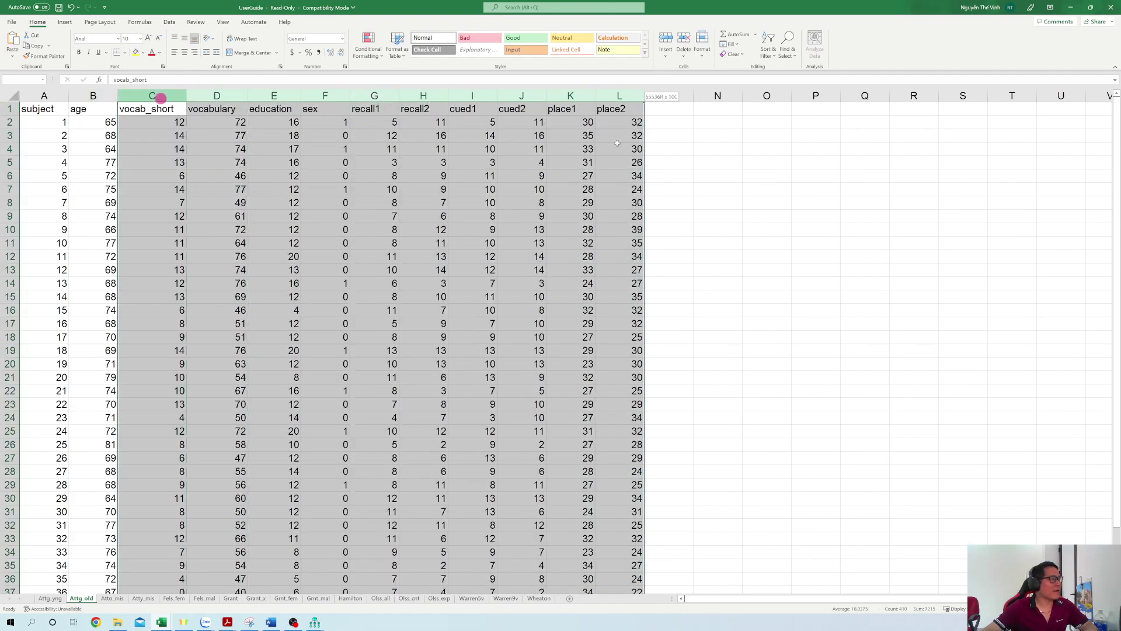
click(698, 225)
Look through the age column of the Attg_old sheet from the first subject down to the last ones.
click(101, 121)
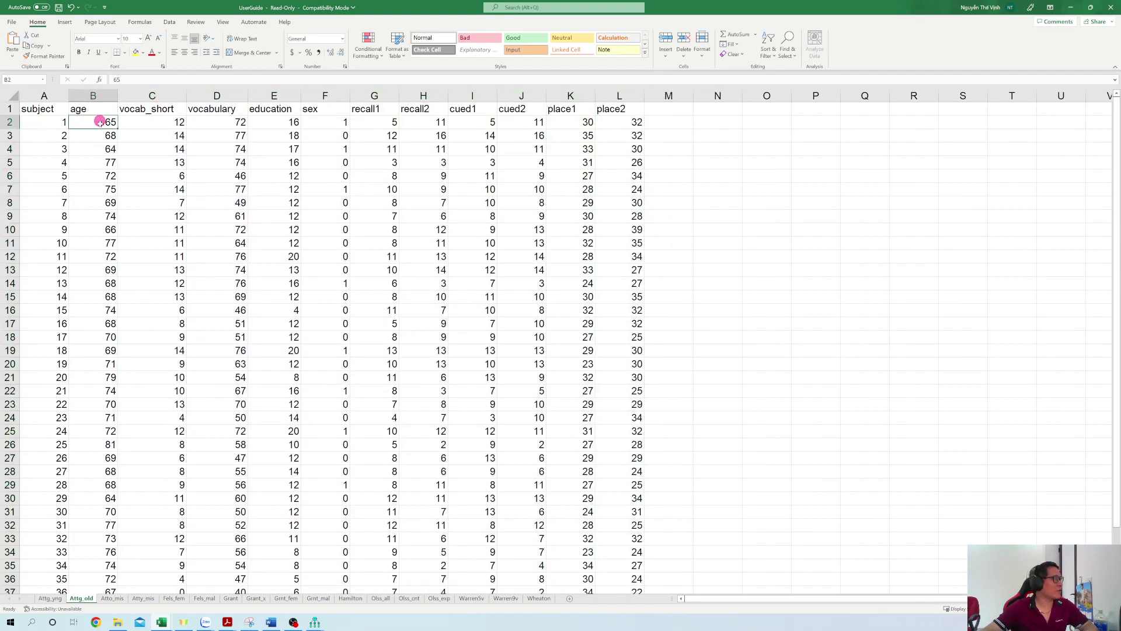
click(97, 140)
scroll(92, 212, down, 4)
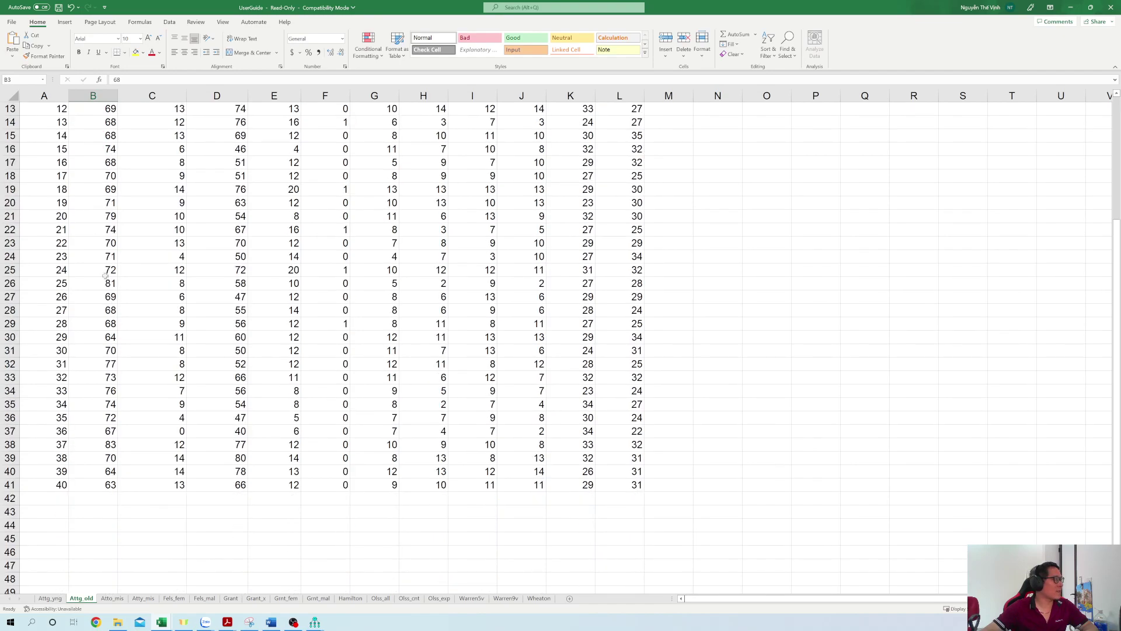
scroll(111, 187, up, 4)
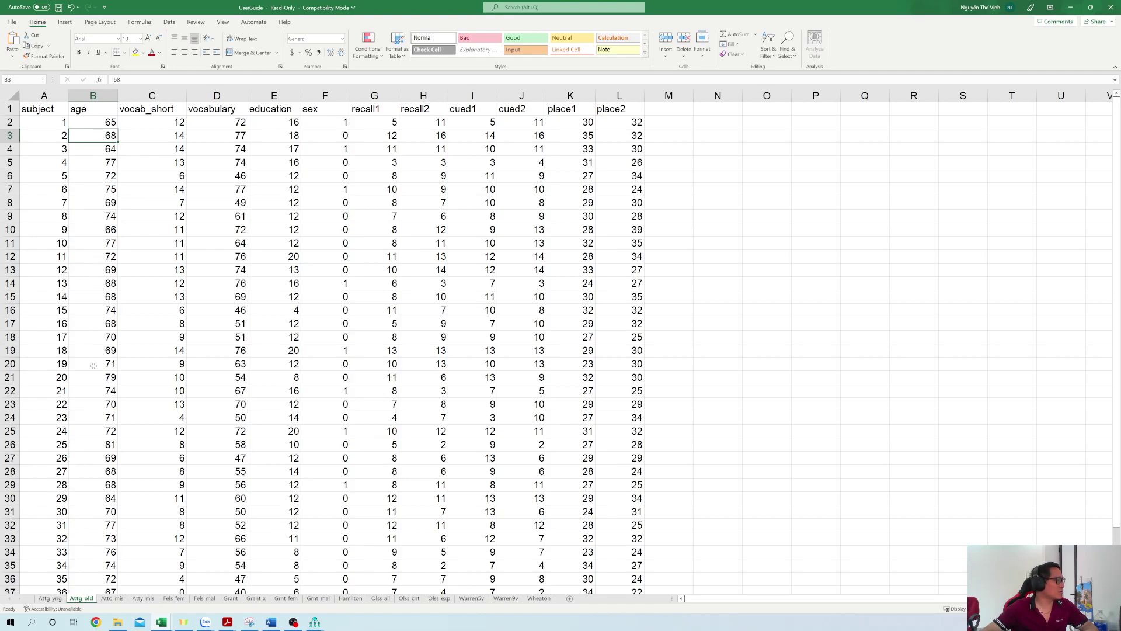
scroll(97, 376, down, 2)
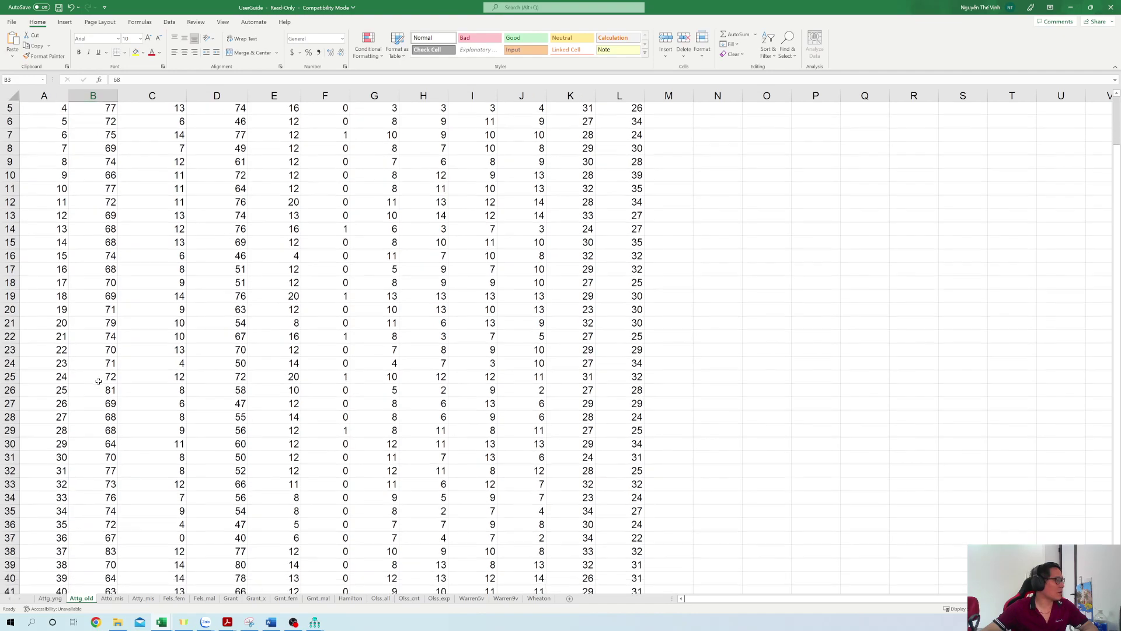
scroll(98, 381, down, 1)
click(106, 511)
click(98, 549)
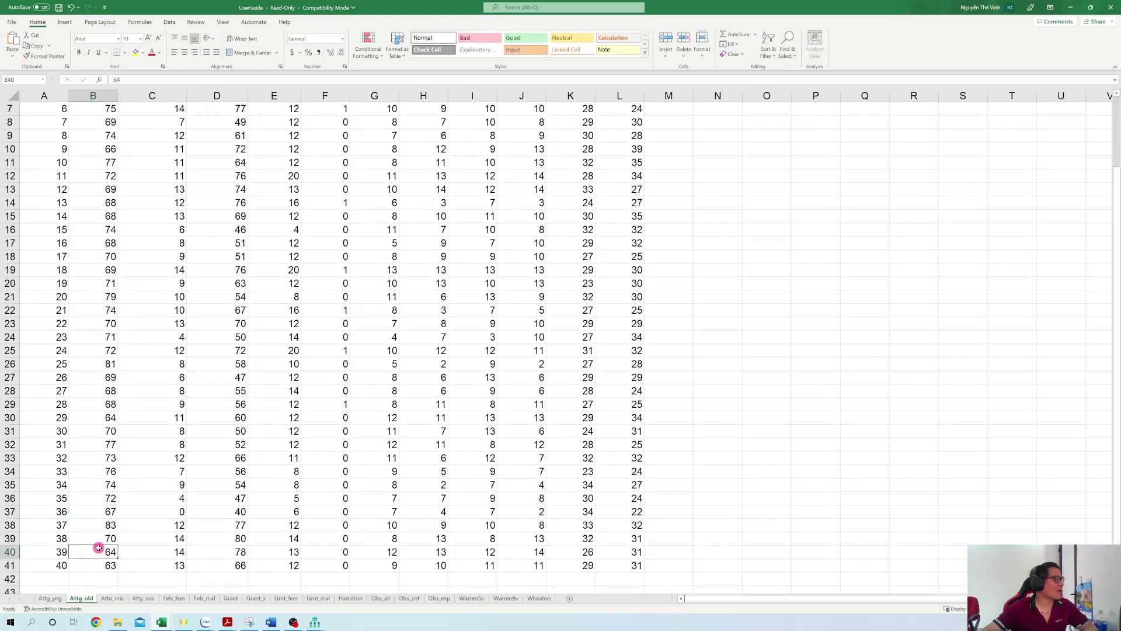
click(193, 353)
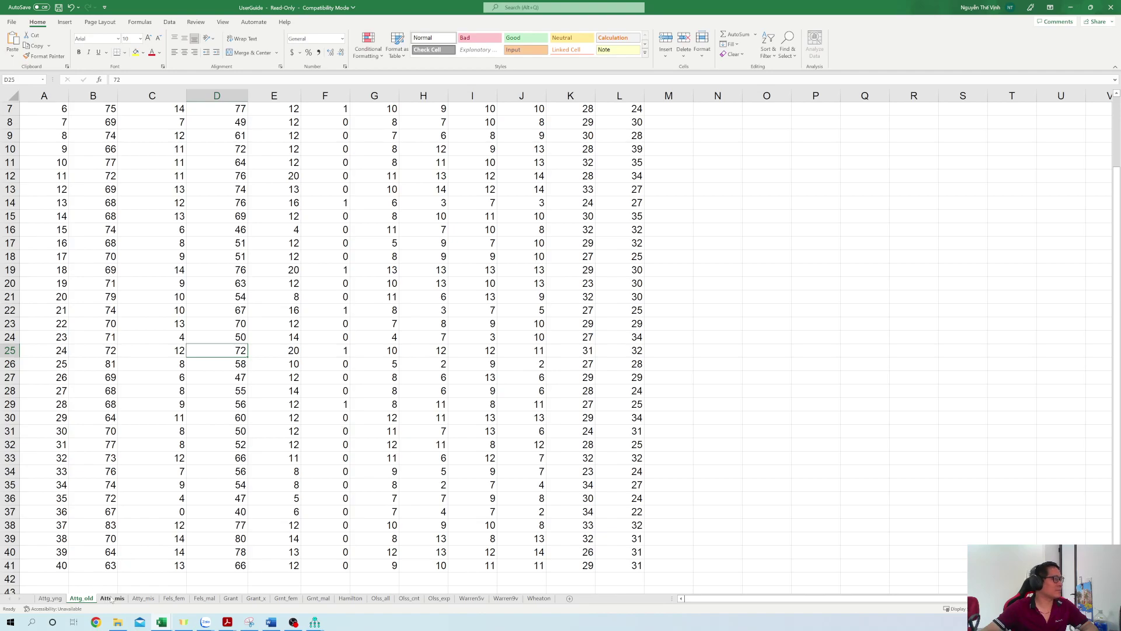
Return to the Attg_yng sheet and highlight the recall1 and cued1 columns in turn.
click(48, 598)
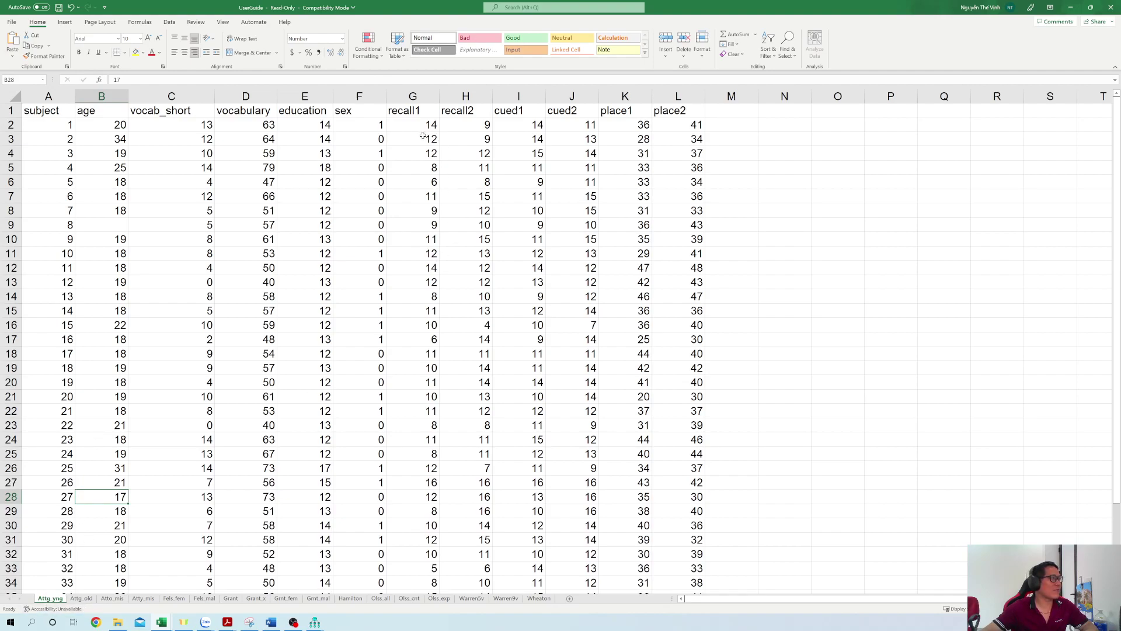
click(419, 96)
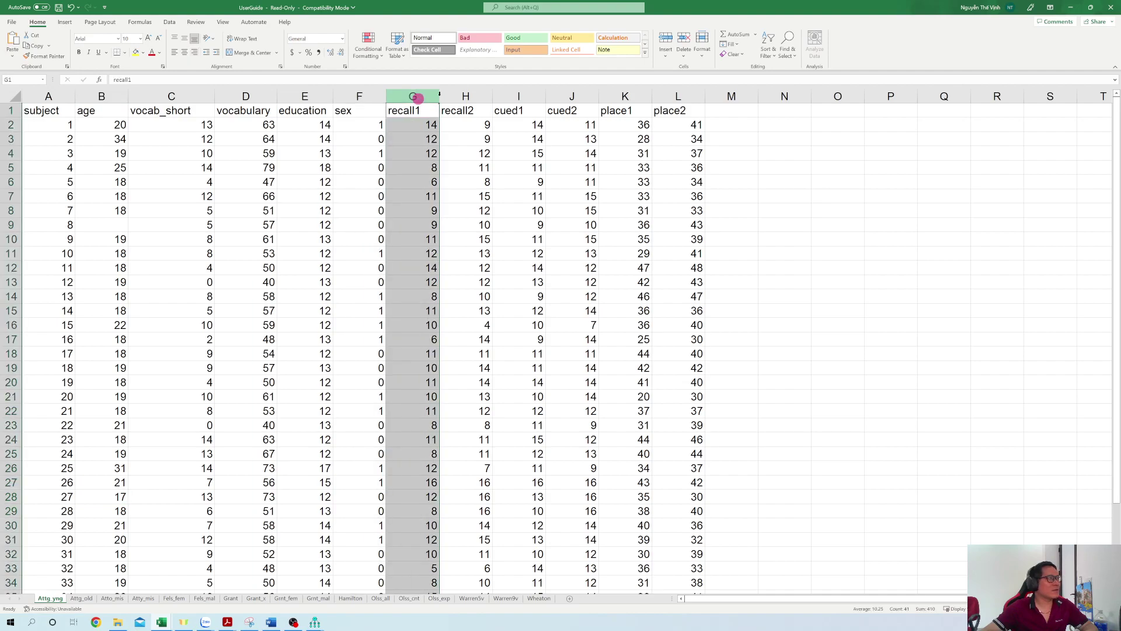
click(515, 96)
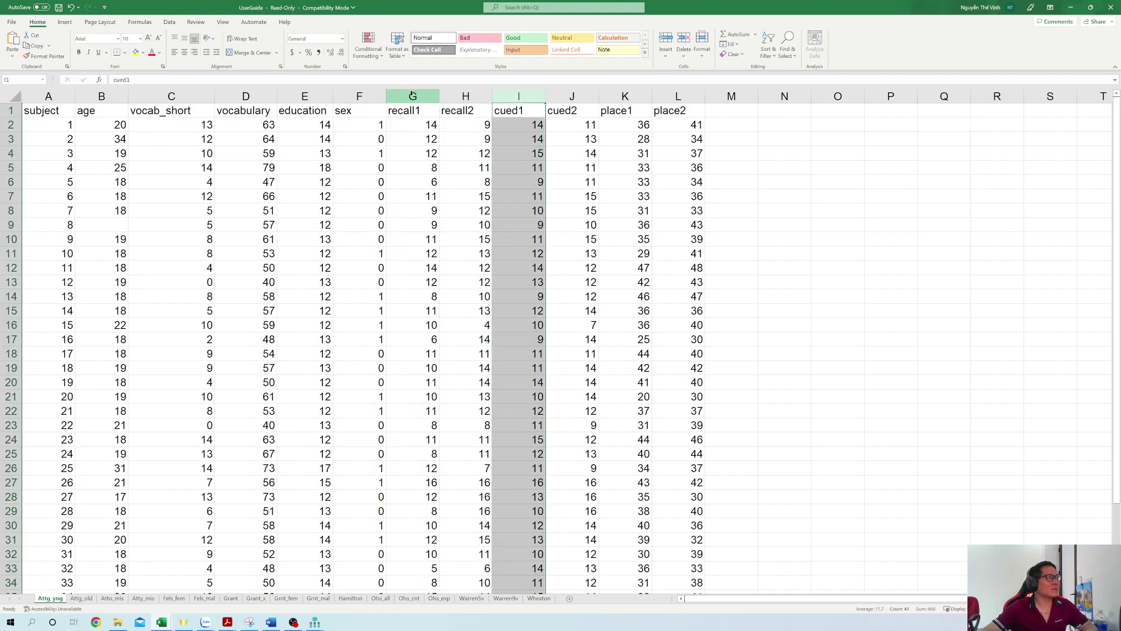
click(413, 96)
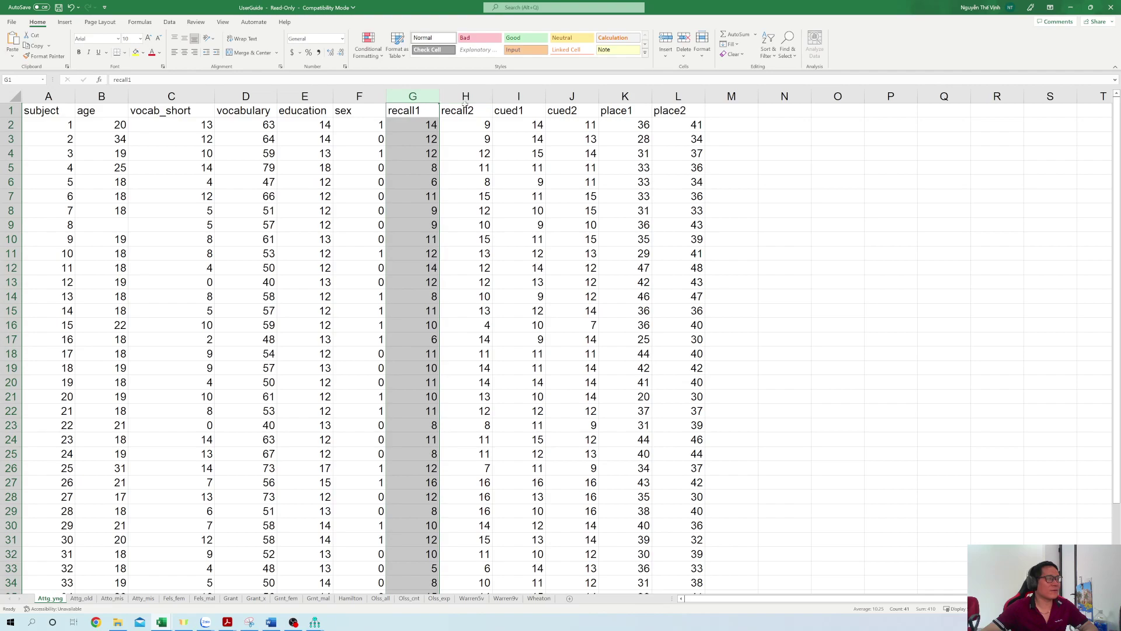
click(517, 97)
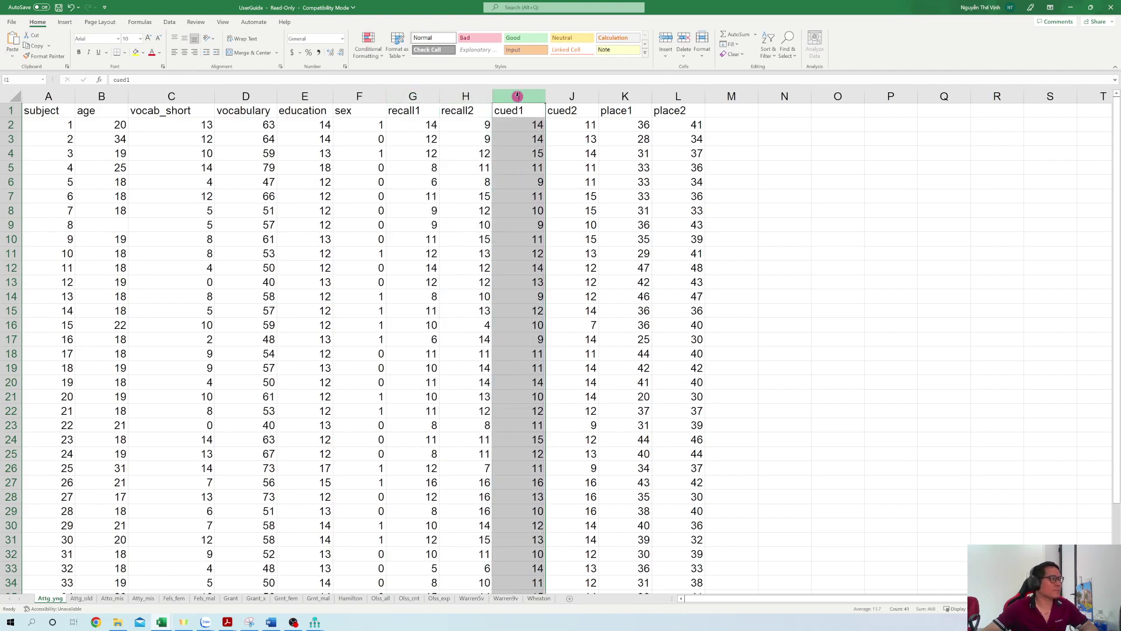
Switch to the Amos Output window, move it over the middle of the worksheet and examine the recall1–cued1 estimates.
click(314, 622)
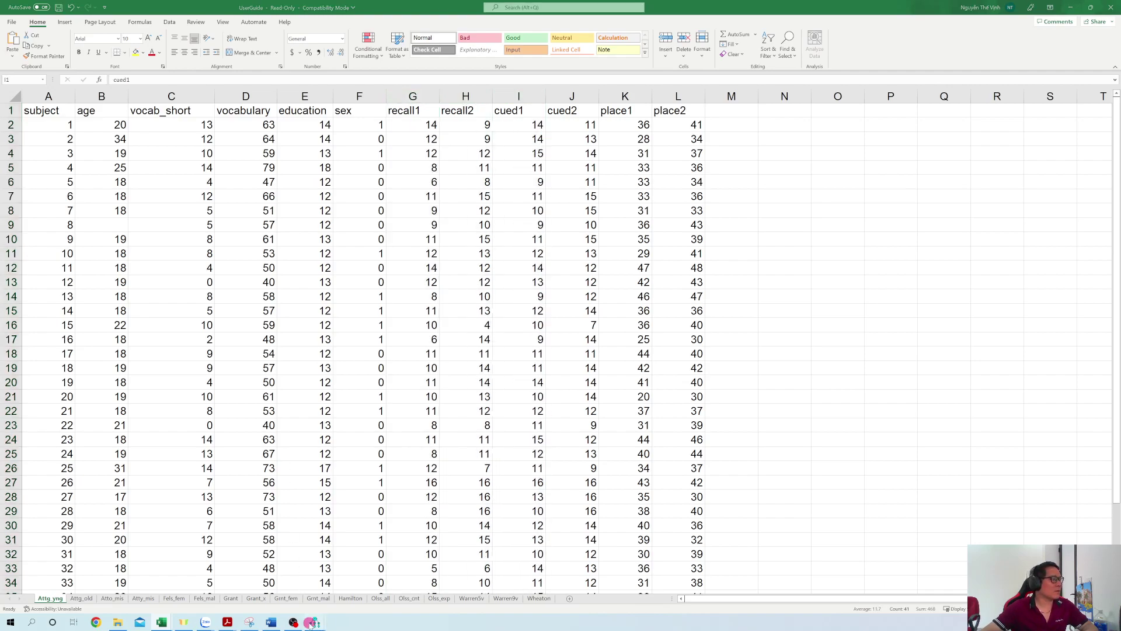
click(368, 588)
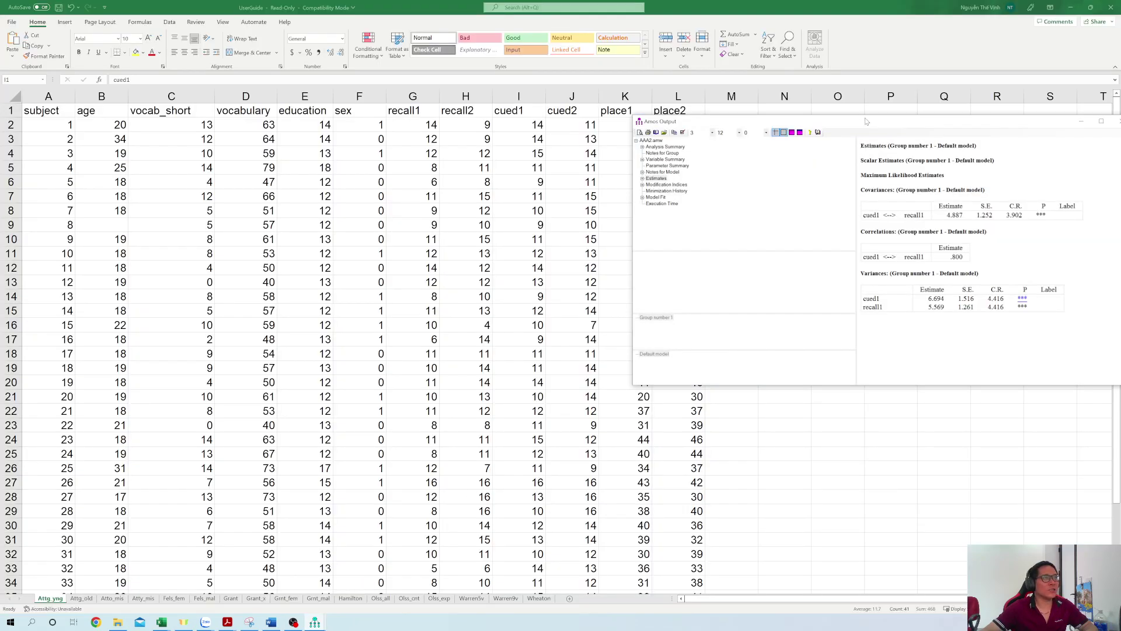
drag(867, 121, 639, 248)
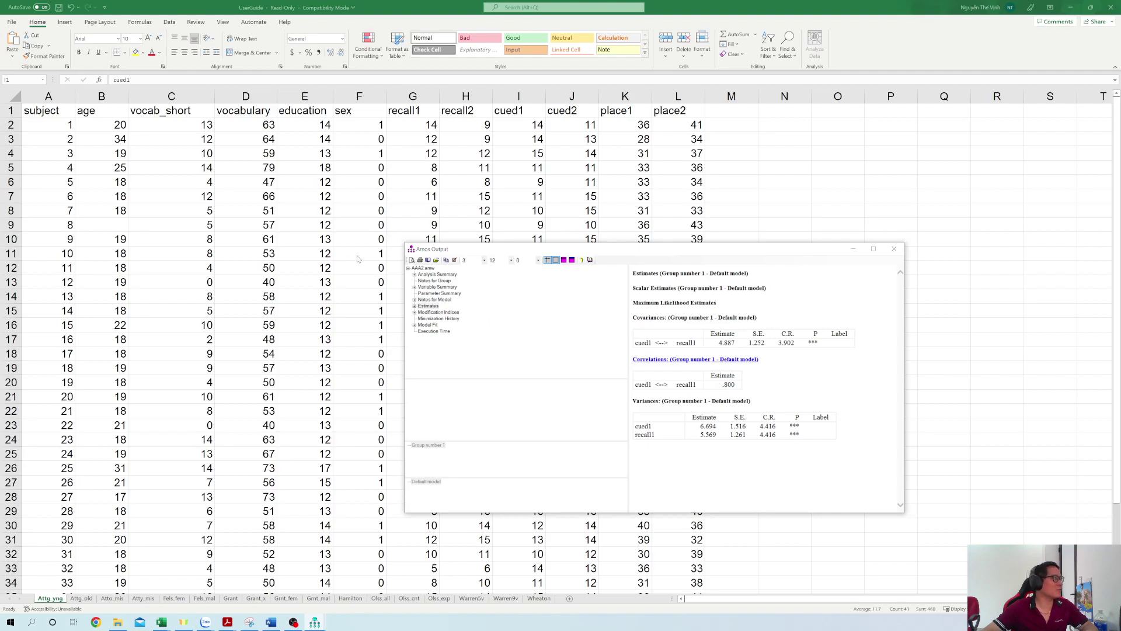
Return to the Excel worksheet and inspect subject 1's recall1 score and subject 14's cued1 score.
click(554, 143)
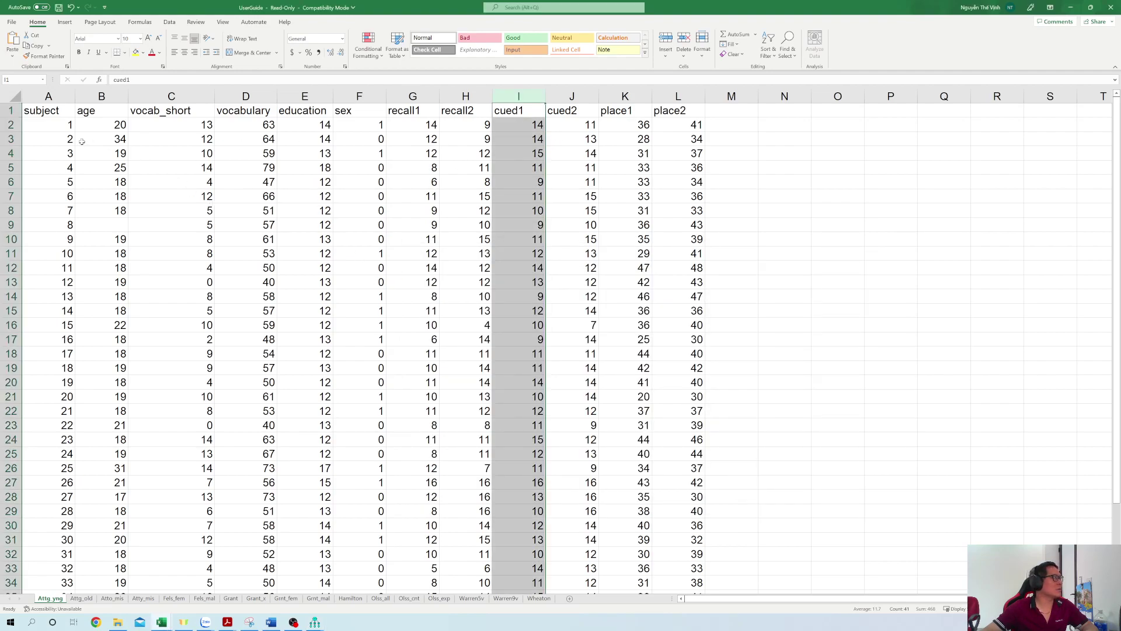
click(46, 125)
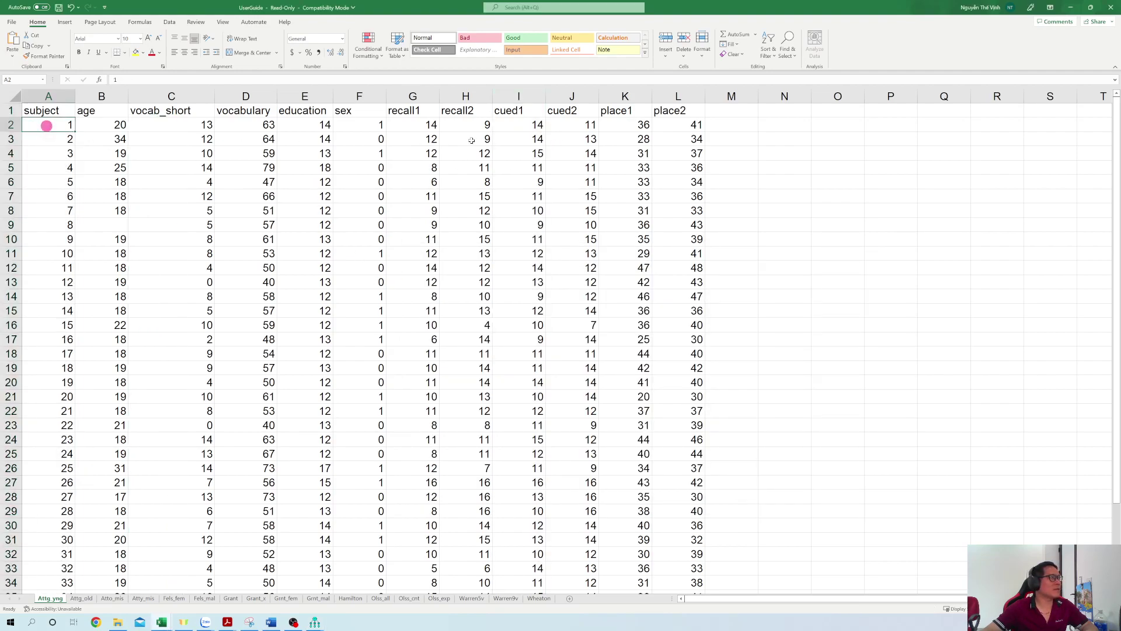
click(420, 124)
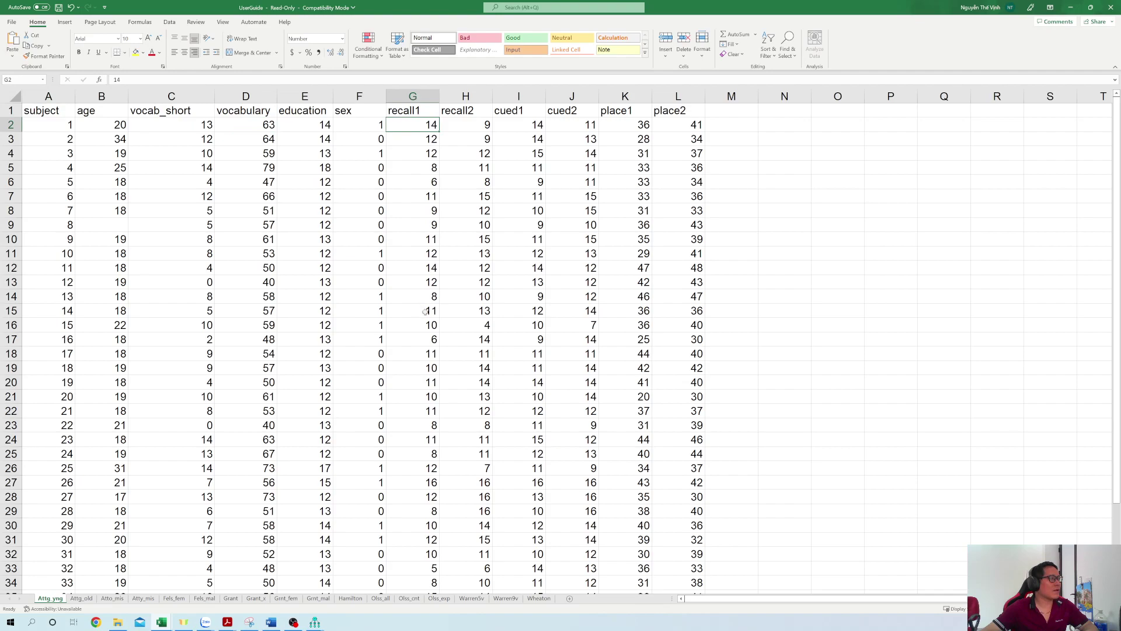
click(537, 310)
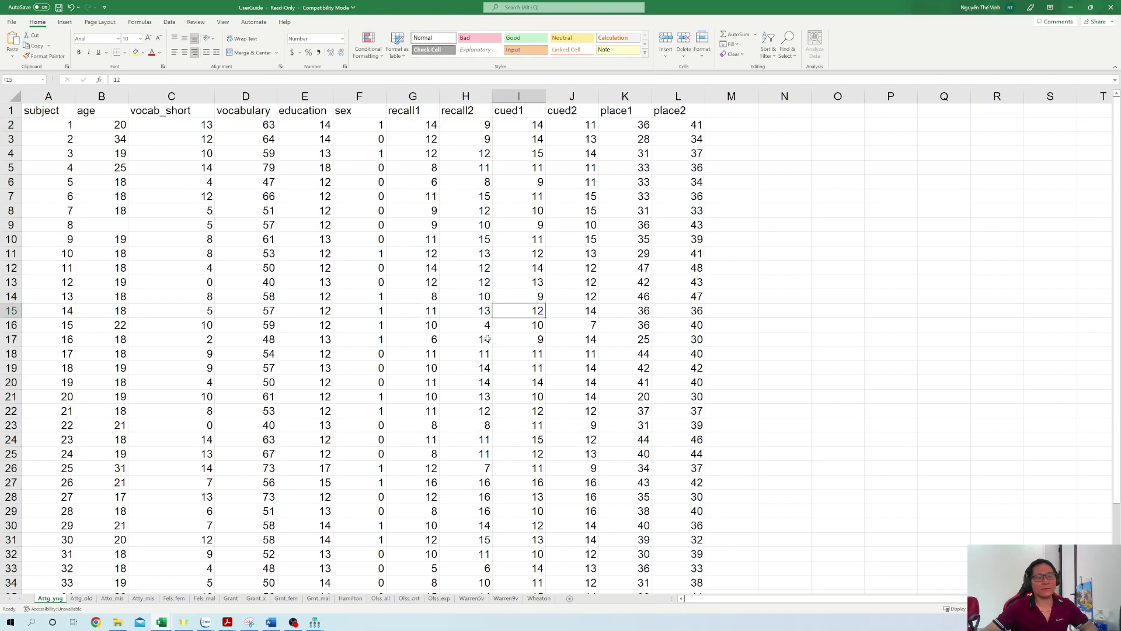
scroll(496, 336, down, 2)
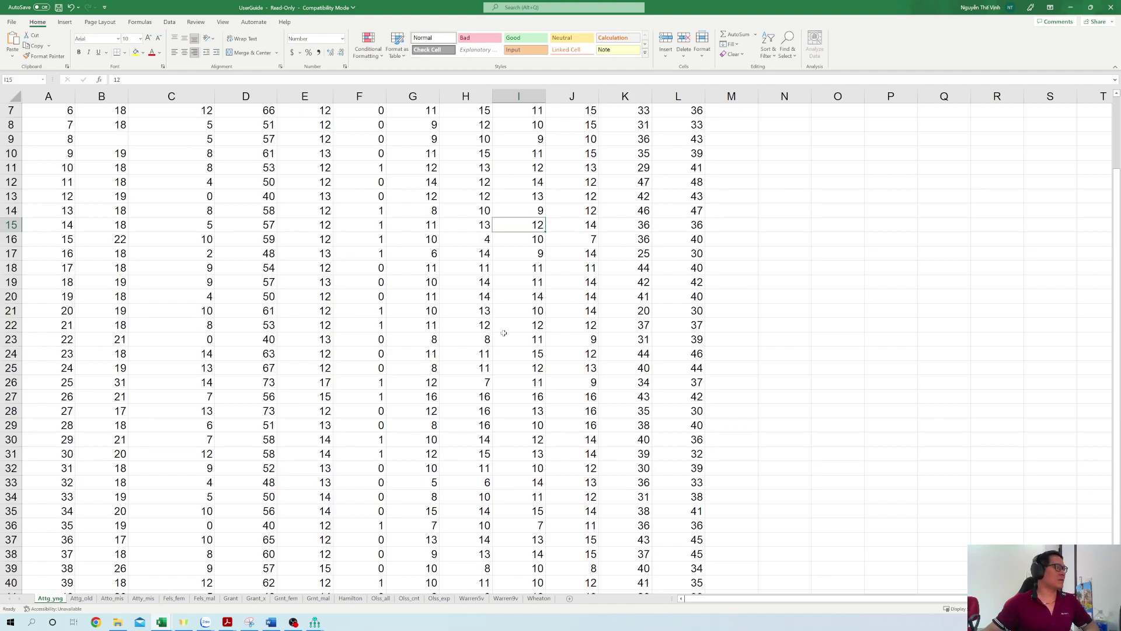
Review the covariance, correlation and variance estimates in Amos Output again, and return to the start of the Attg_yng worksheet.
click(315, 621)
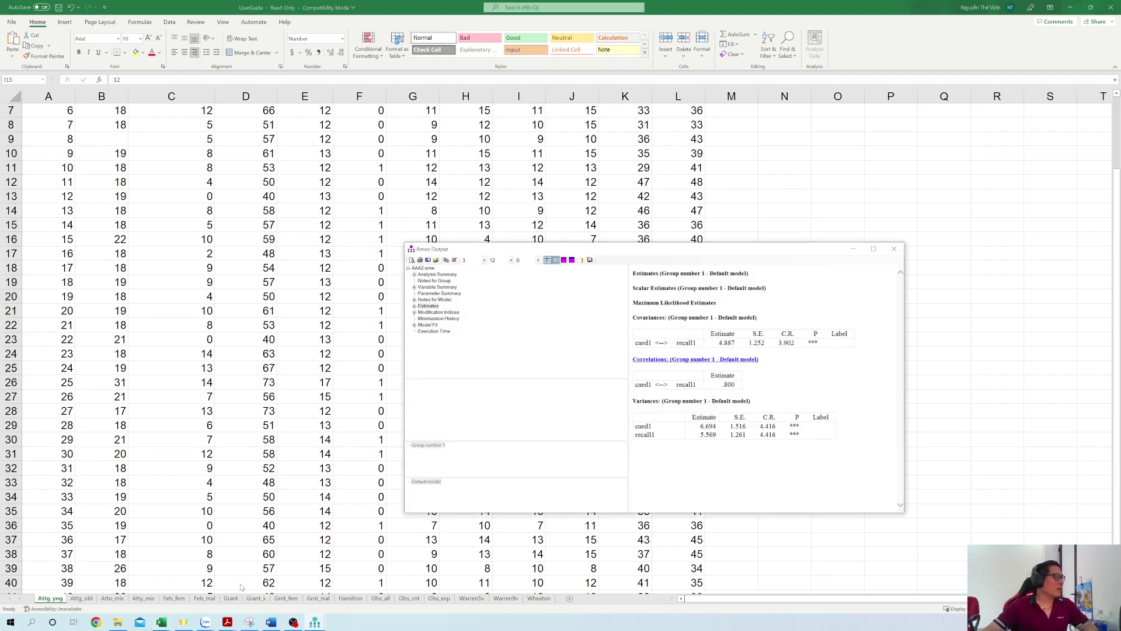
click(315, 622)
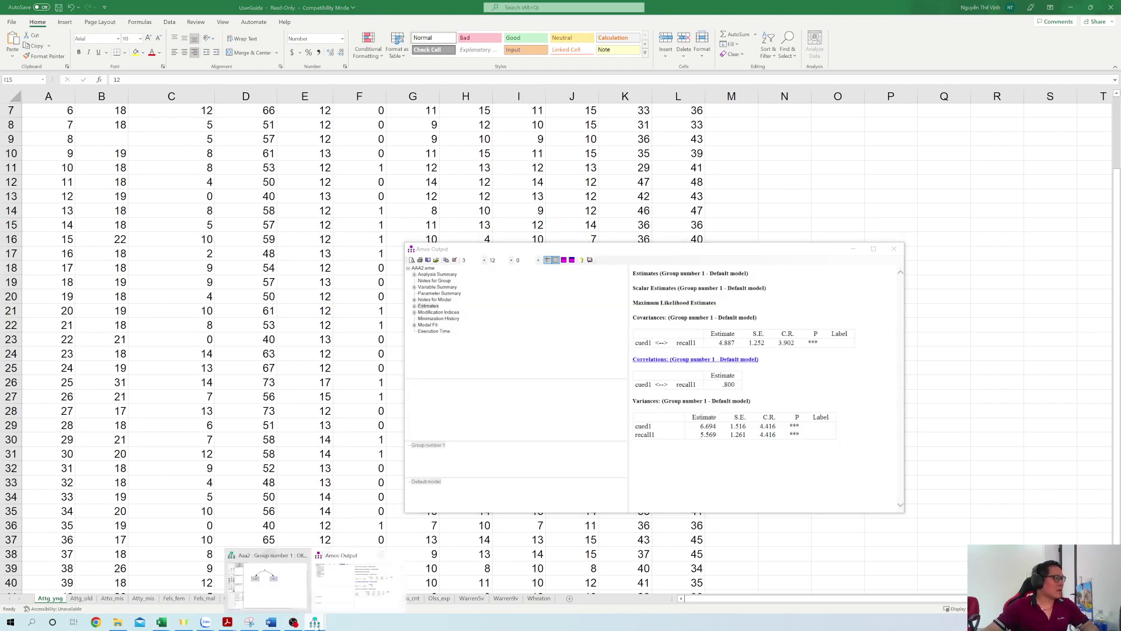
click(345, 586)
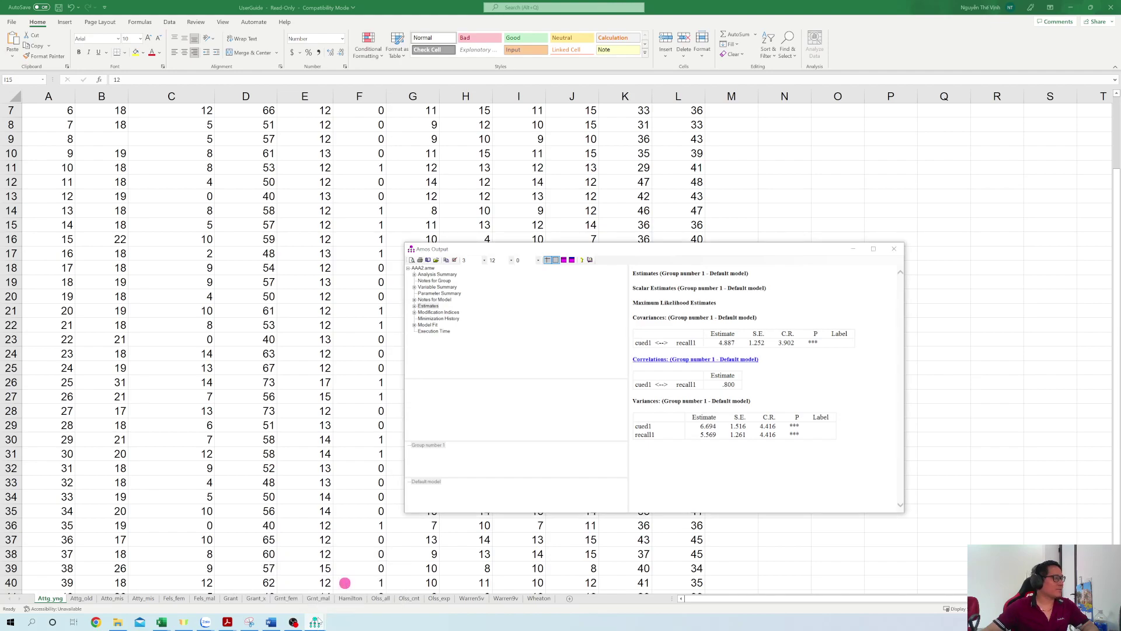
click(305, 503)
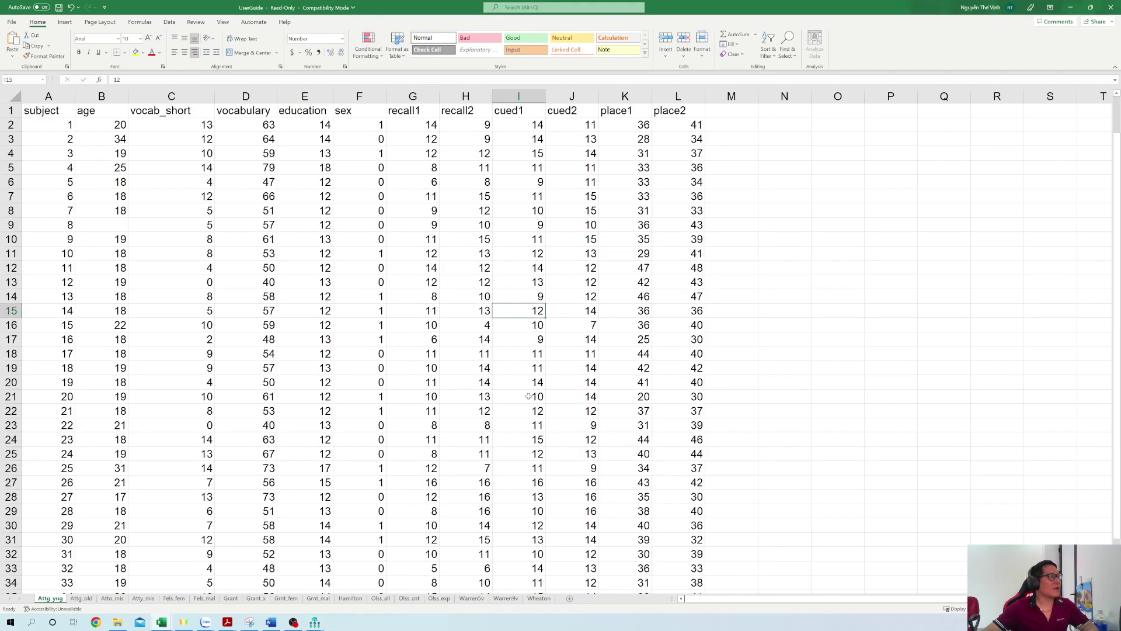
scroll(557, 315, up, 2)
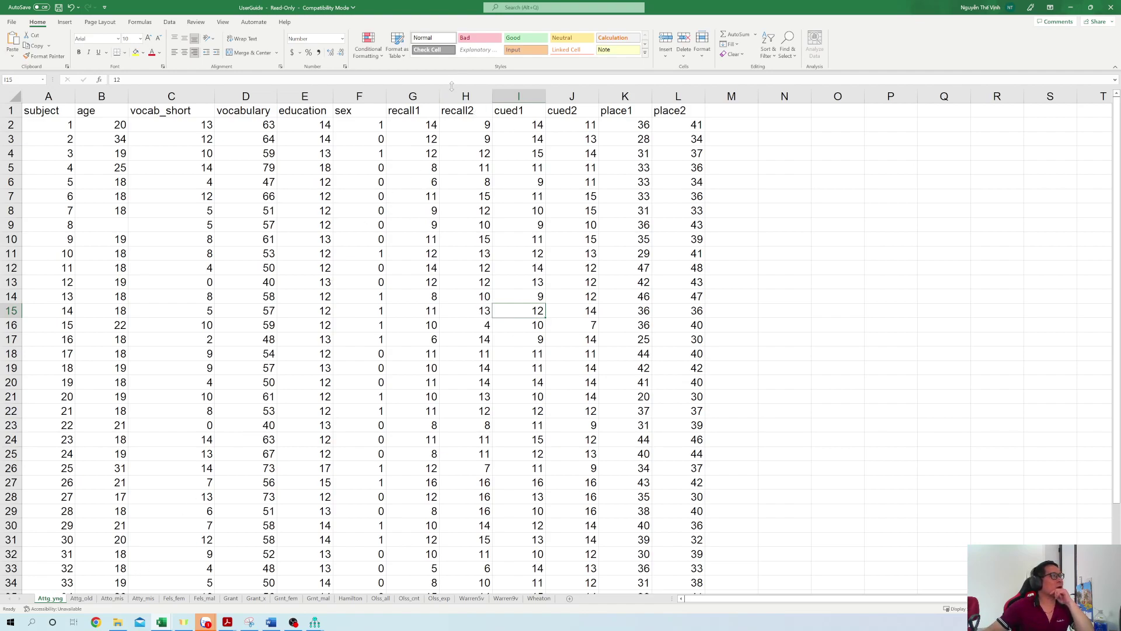
Highlight the recall1 and cued1 columns in turn, and inspect subject 1's recall1 and cued1 scores.
click(422, 95)
click(529, 96)
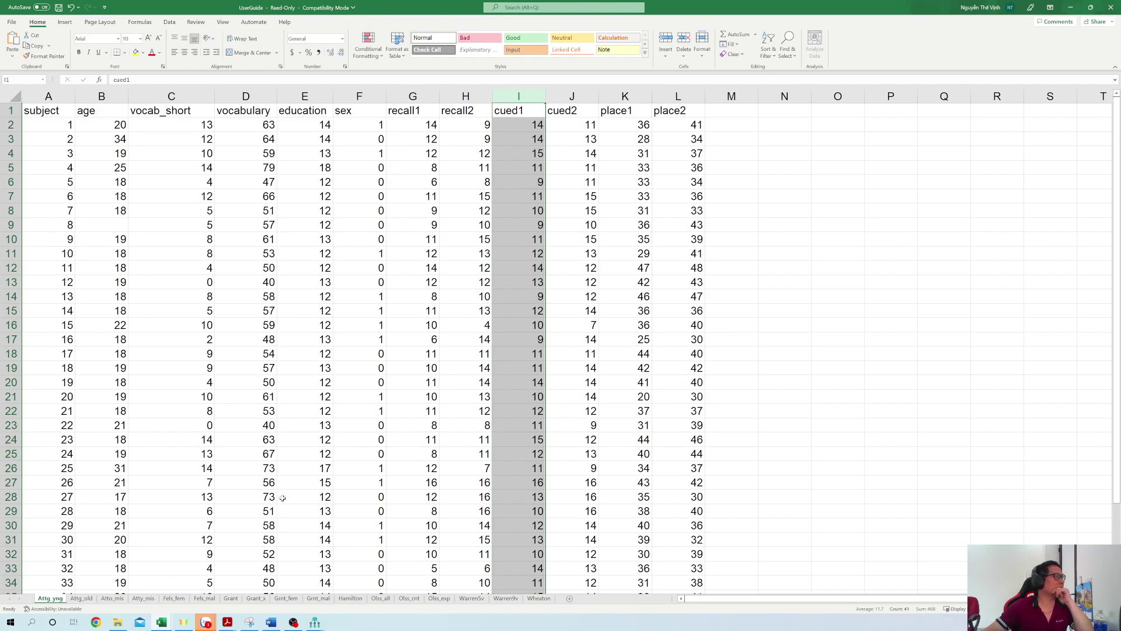
click(424, 94)
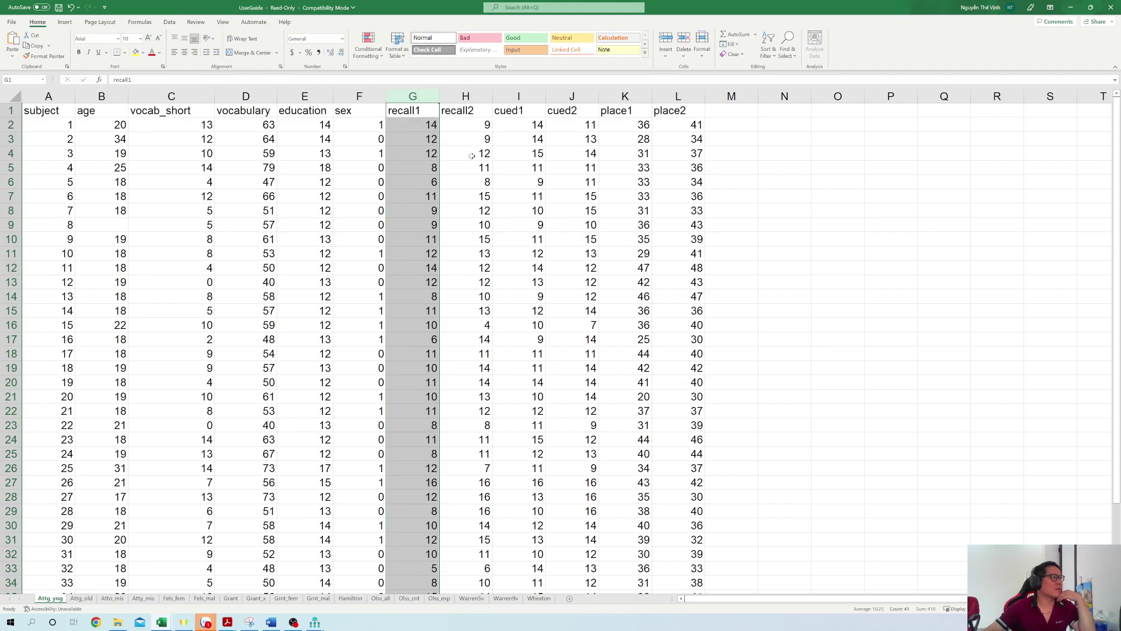
click(422, 127)
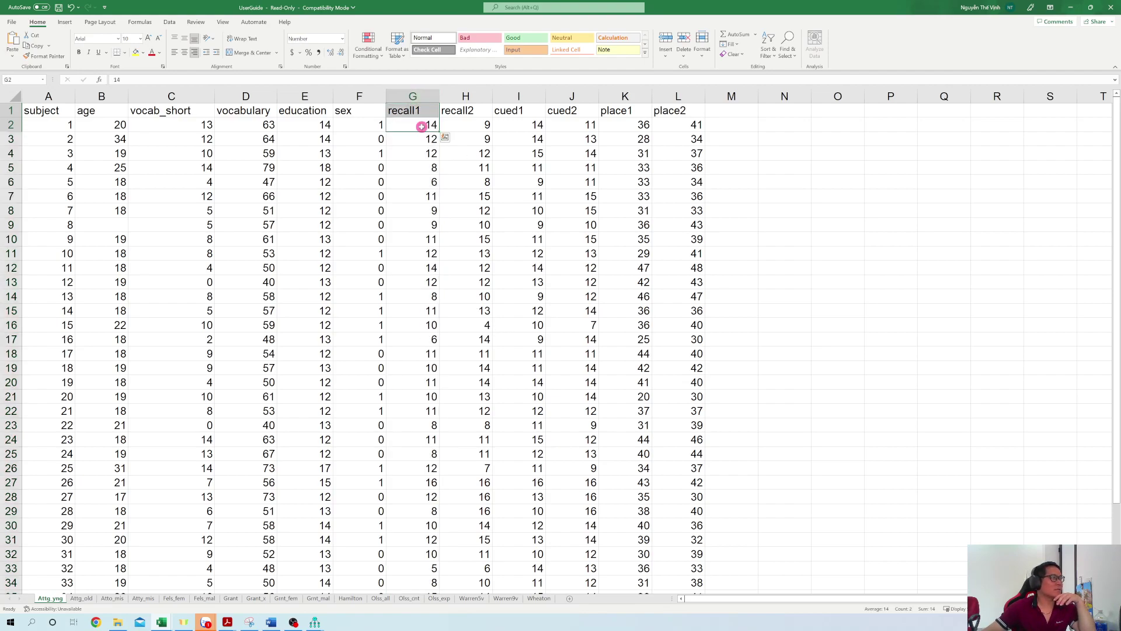
click(524, 127)
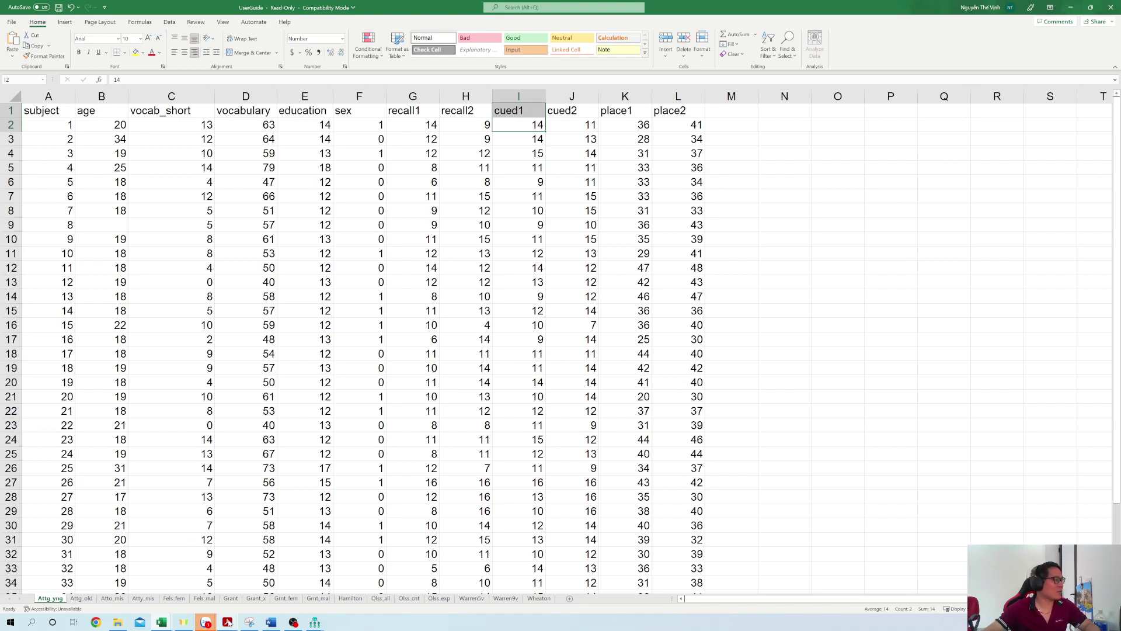
Open Google Chrome with the ictu.edu.vn profile and go to images.google.com.
click(96, 622)
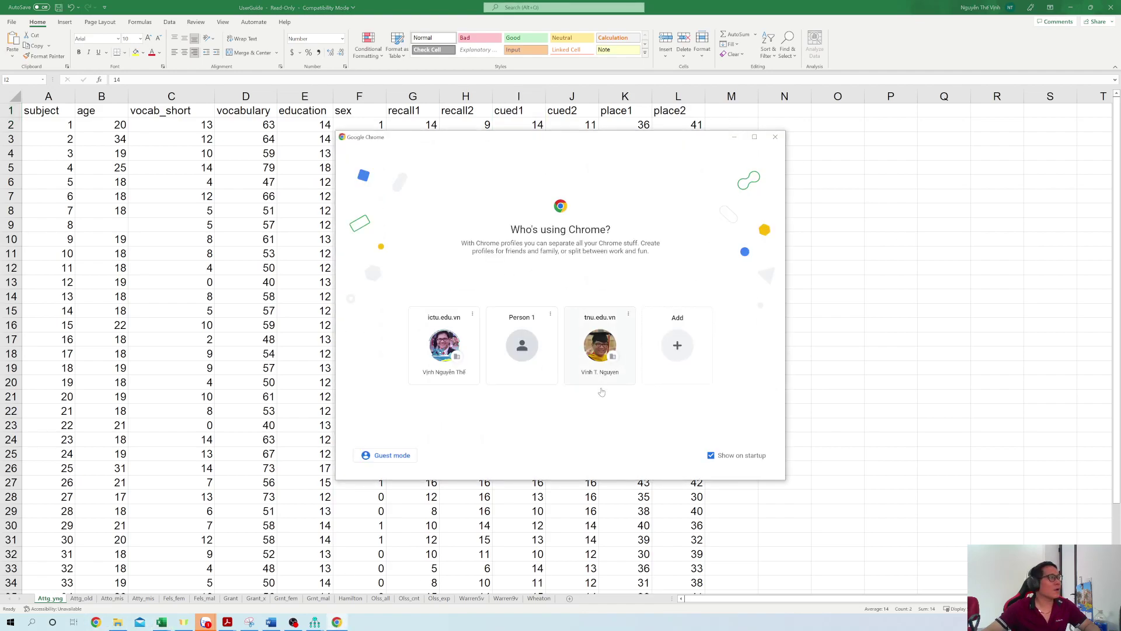
click(428, 356)
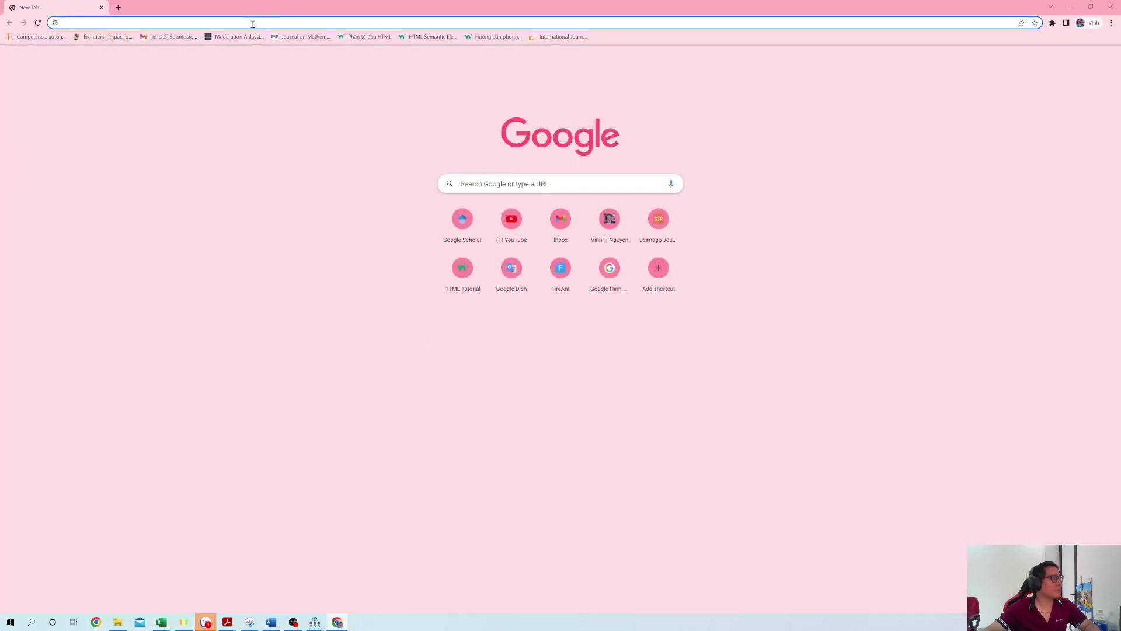
text(im)
key(Return)
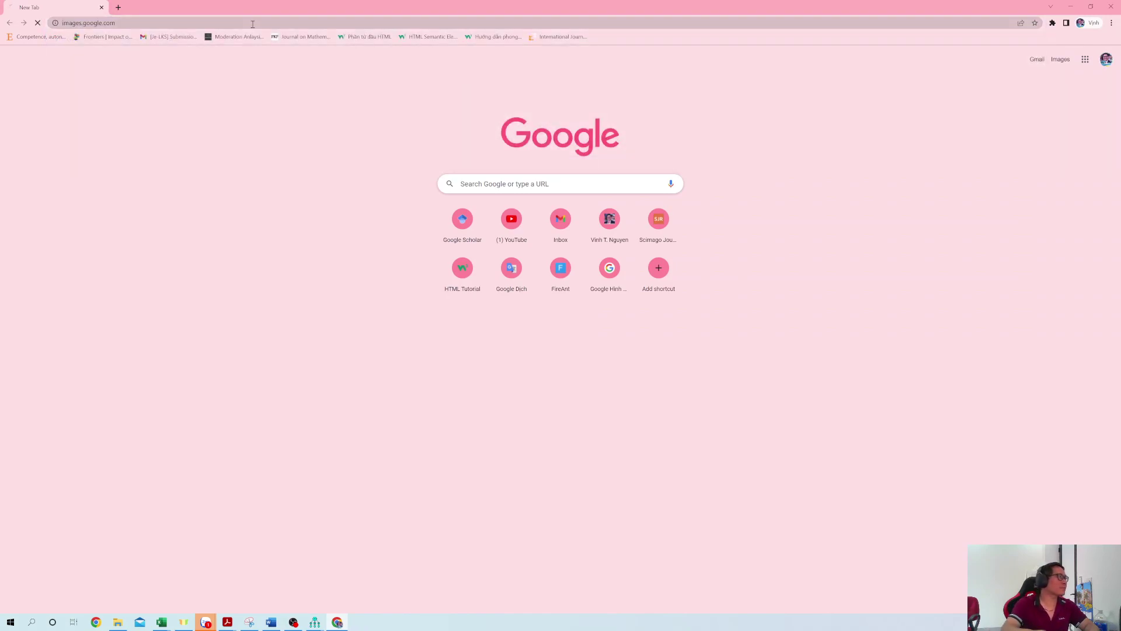
Search Google Images for "utaut model".
text(utauta)
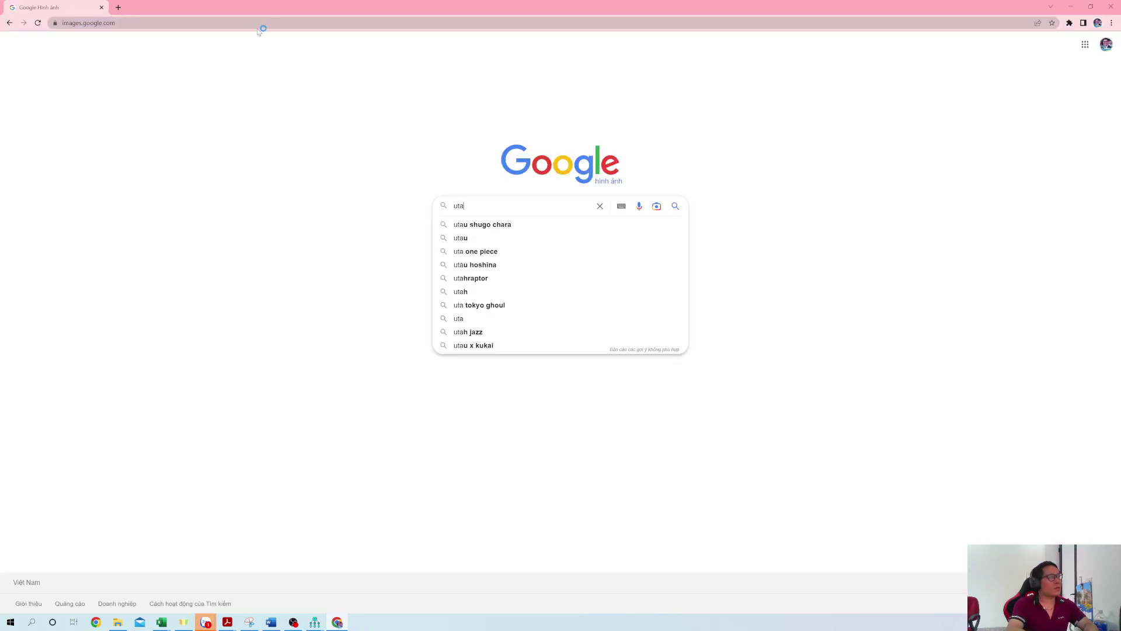
key(Return)
key(BackSpace)
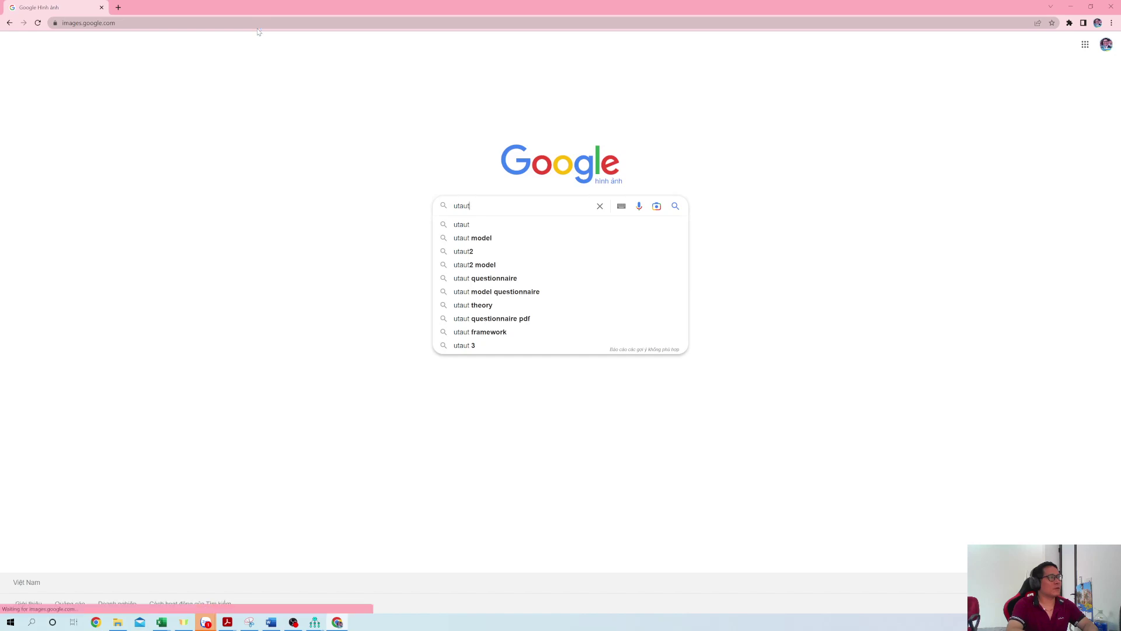
key(Down)
key(Down)
key(Return)
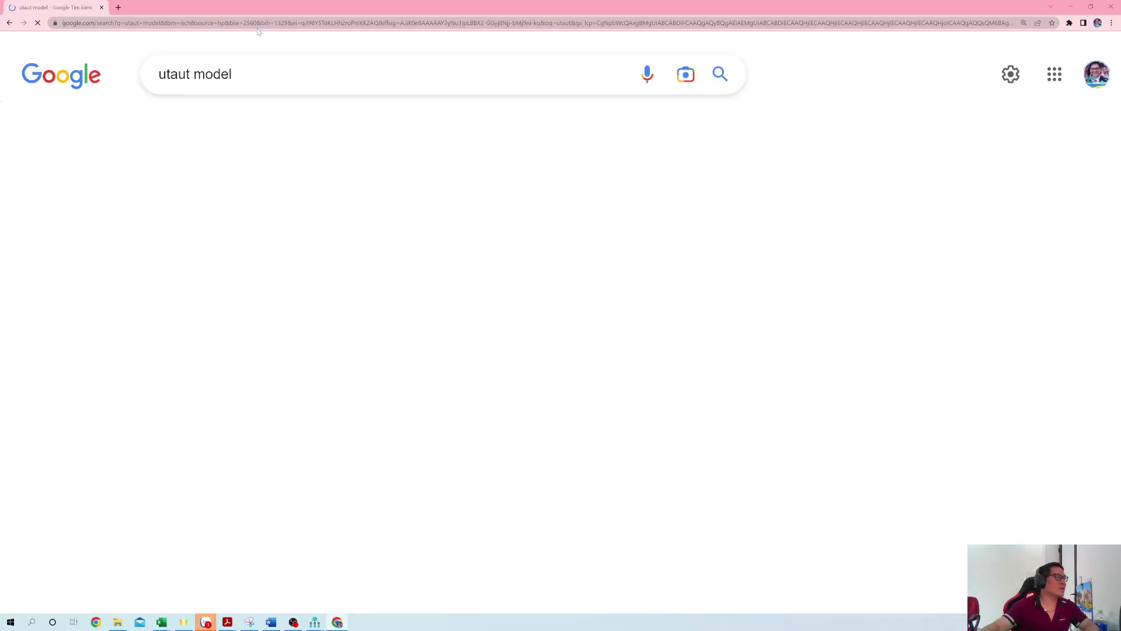
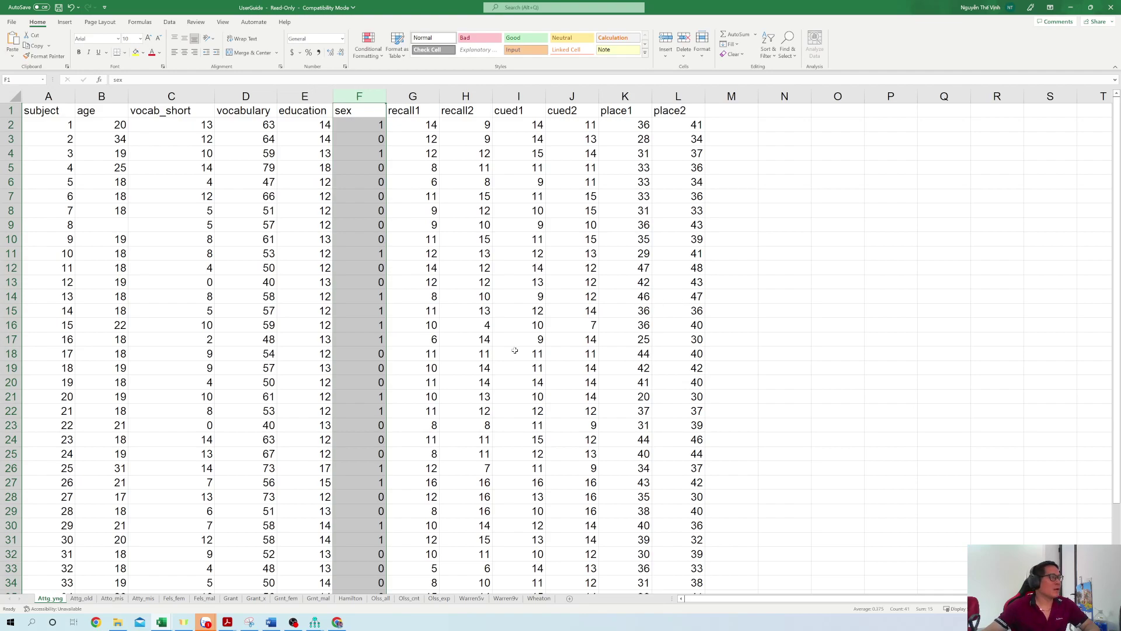
Switch to the Amos user guide PDF and review the title and introduction of Example 10, Simultaneous Analysis of Several Groups.
click(228, 622)
click(290, 601)
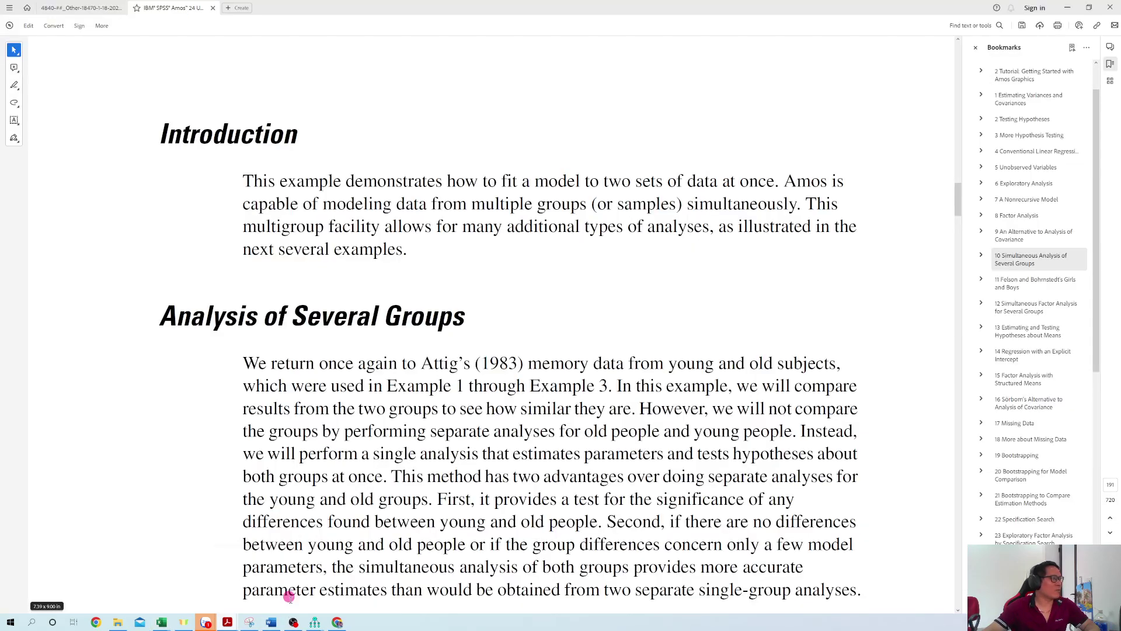
scroll(459, 422, up, 3)
scroll(459, 422, up, 2)
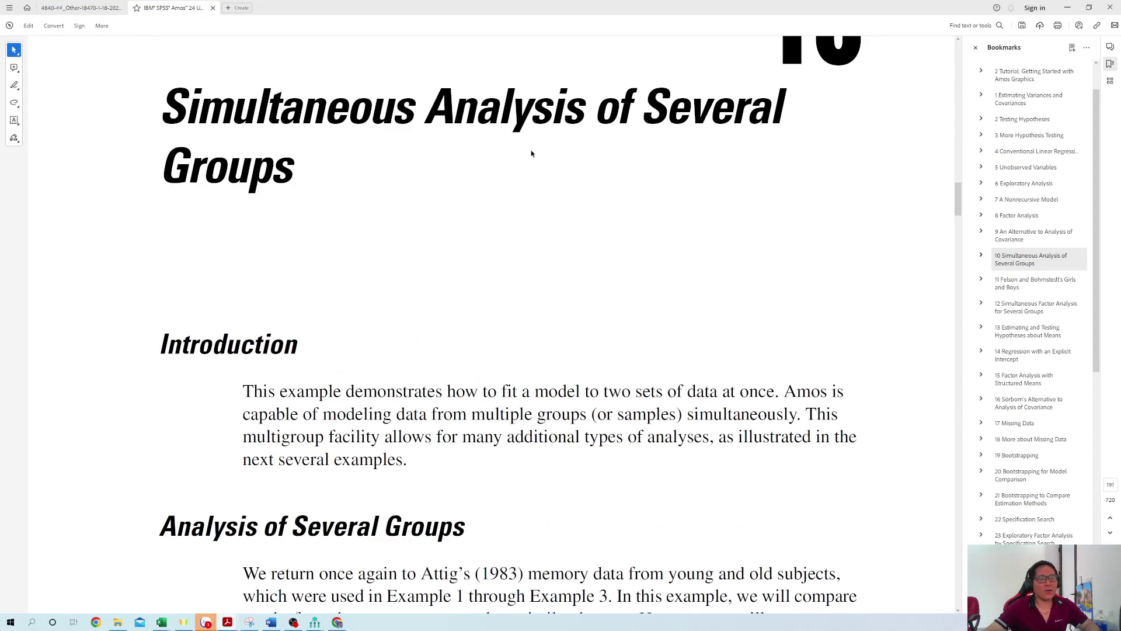
scroll(480, 372, down, 3)
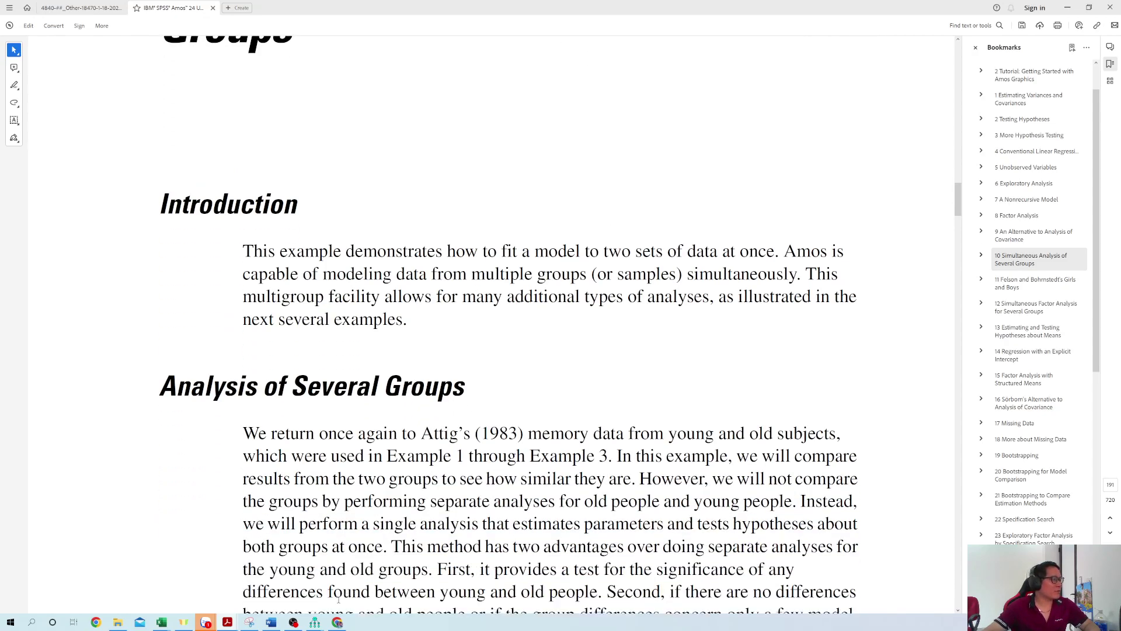
Switch to the Amos window with the recall1–cued1 diagram and move it lower over the guide.
mouse_move(329, 623)
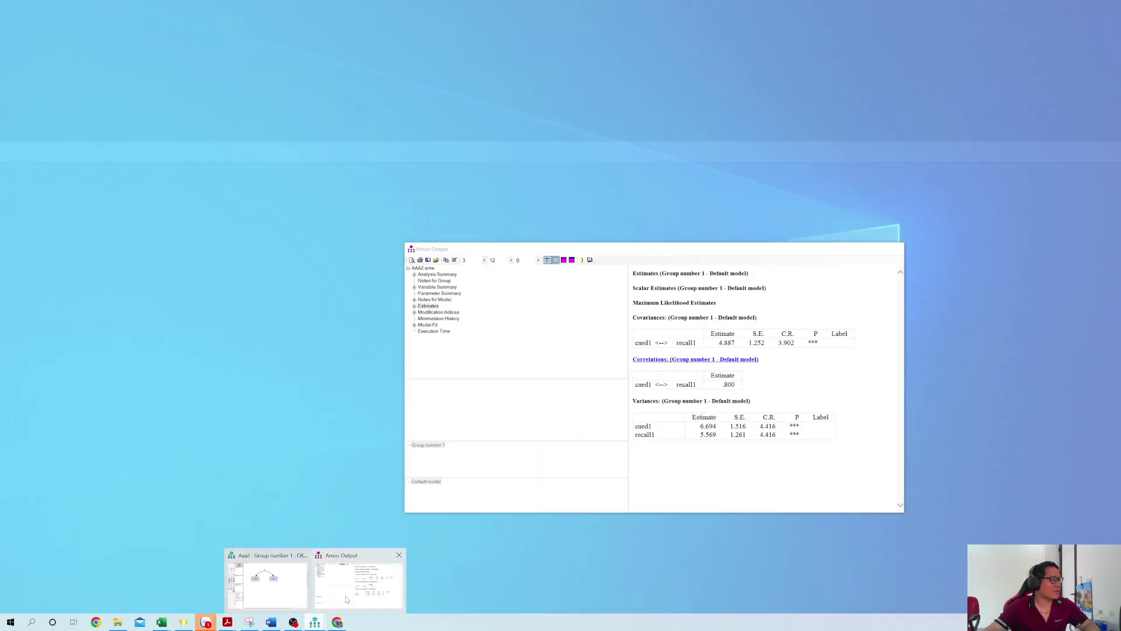
click(283, 588)
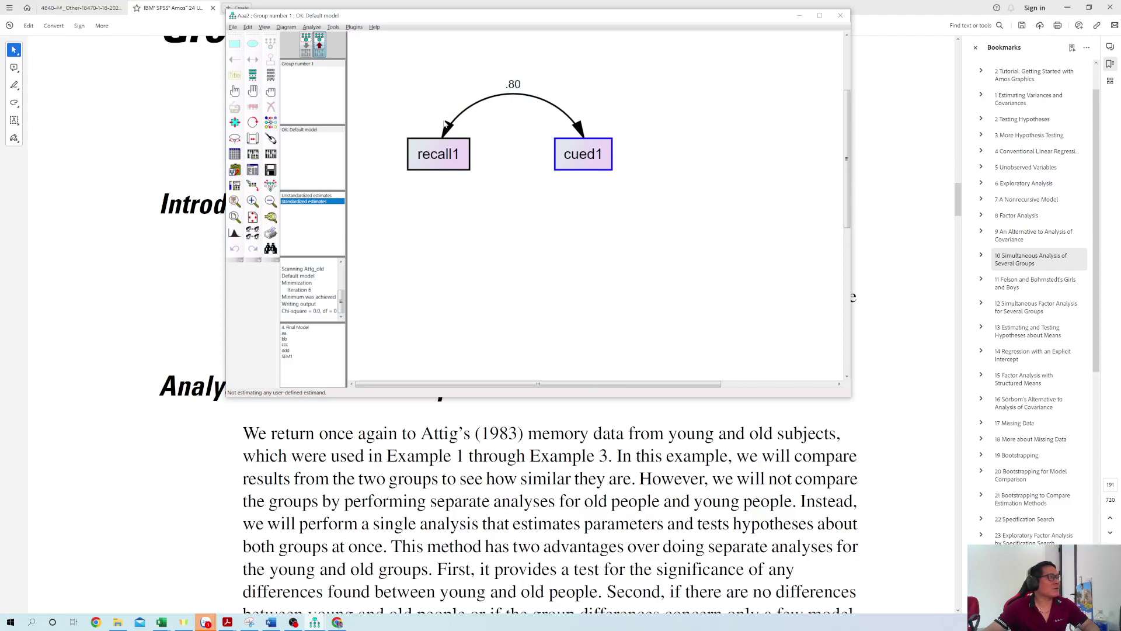
drag(485, 21, 529, 218)
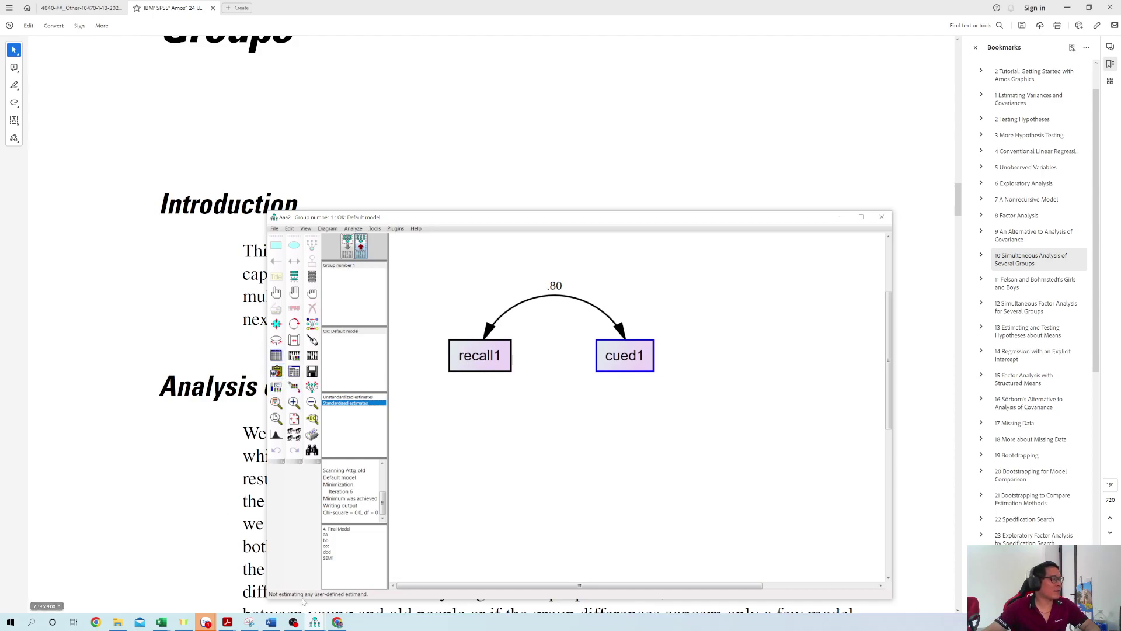
Return to the Excel Attg_yng worksheet, bring Amos Output in front of it and display the Estimates.
click(163, 623)
click(257, 586)
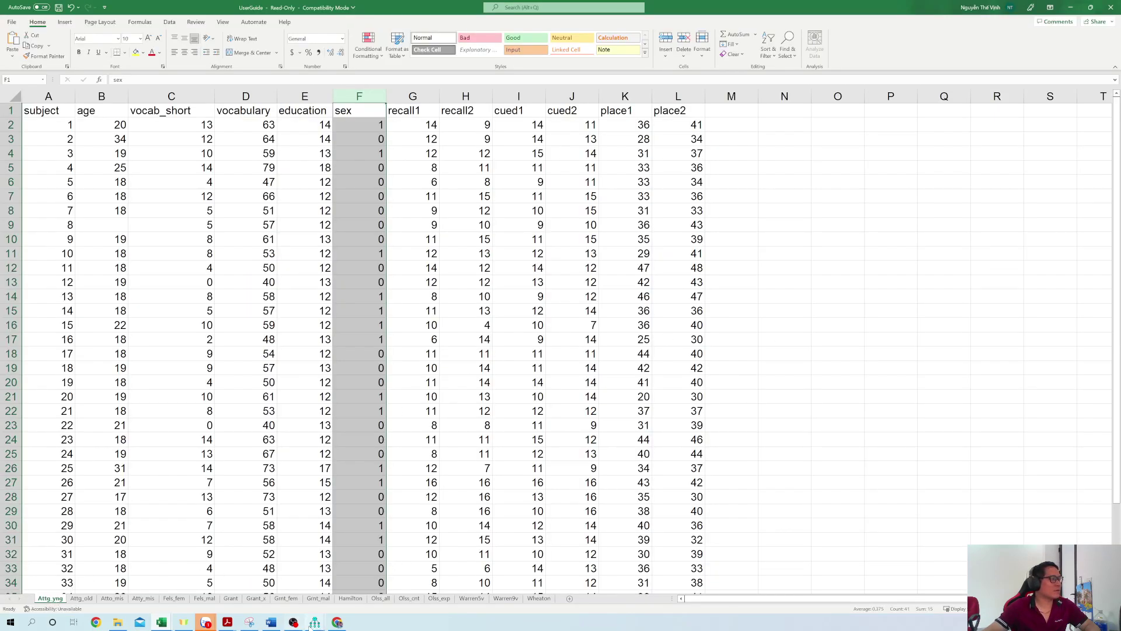
click(315, 622)
click(368, 574)
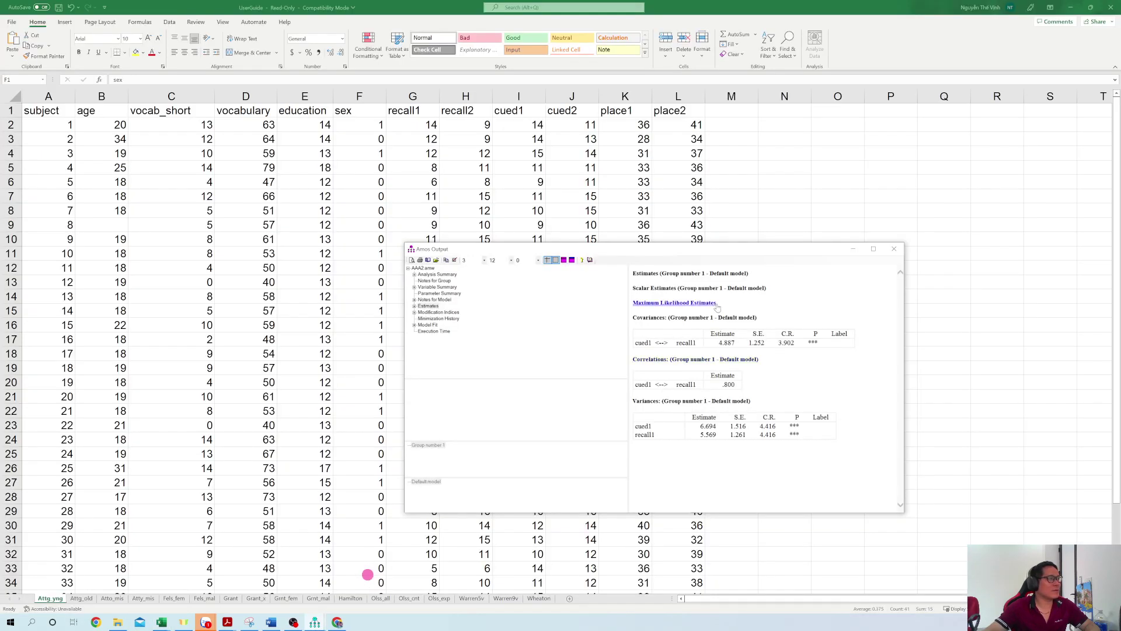
click(429, 307)
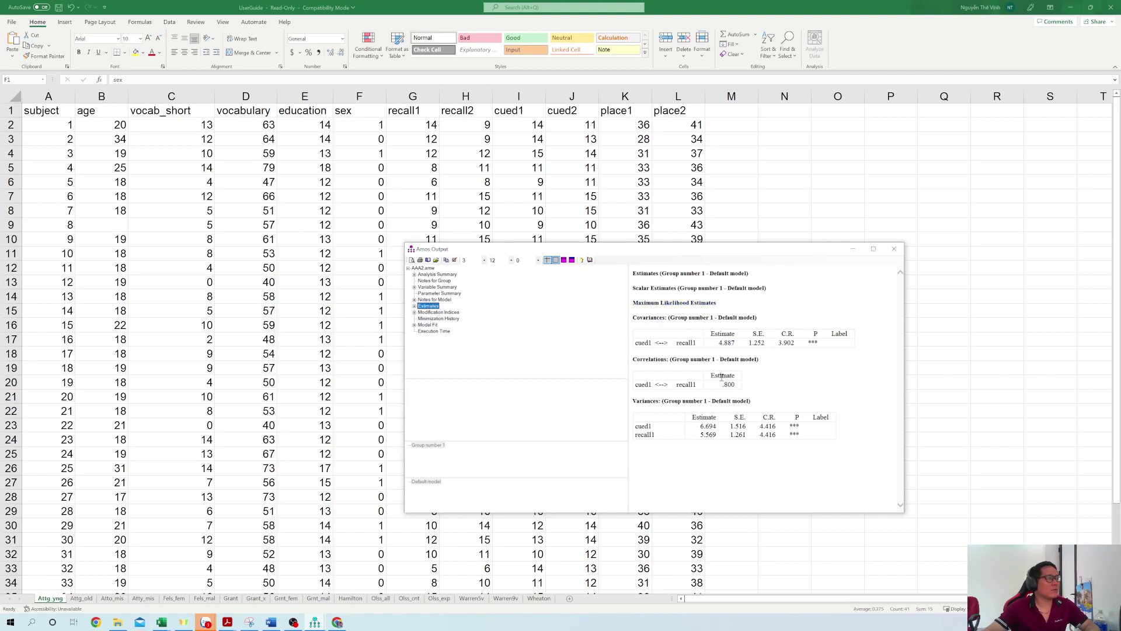
Return to the Amos diagram, show the unstandardized estimates and move the window away from the first worksheet columns.
click(360, 598)
mouse_move(315, 622)
click(269, 575)
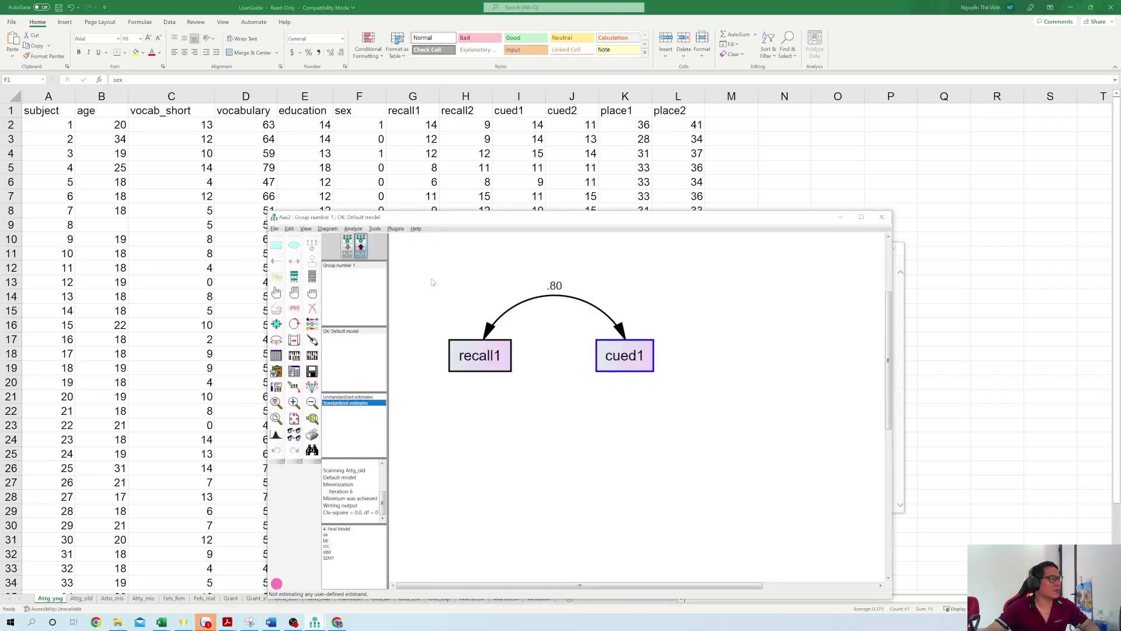
click(368, 397)
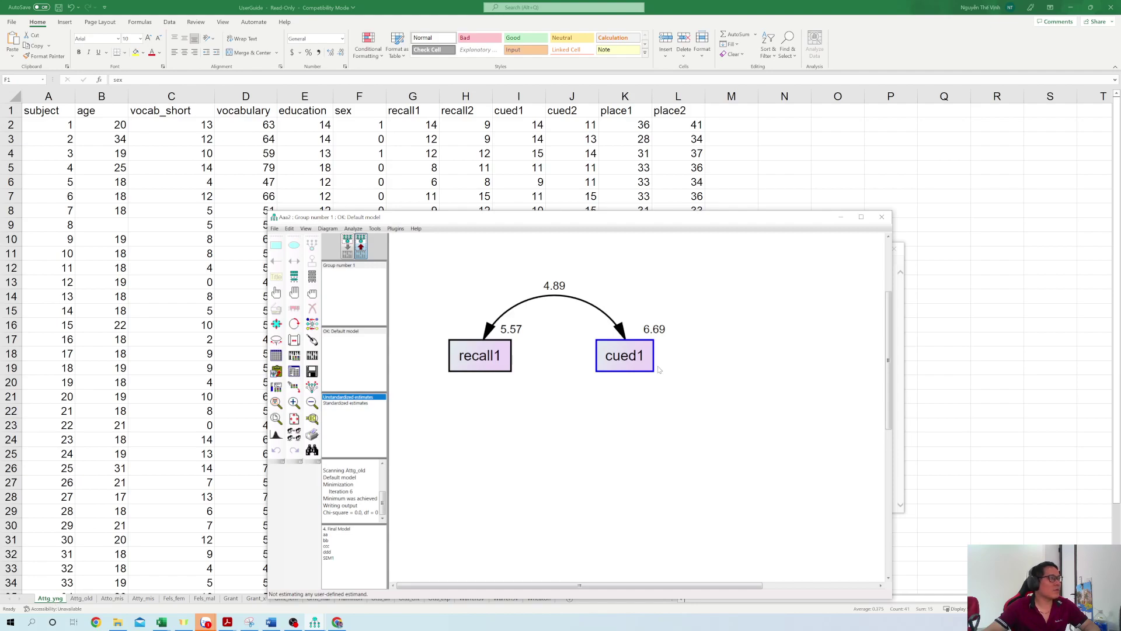
drag(550, 223, 719, 219)
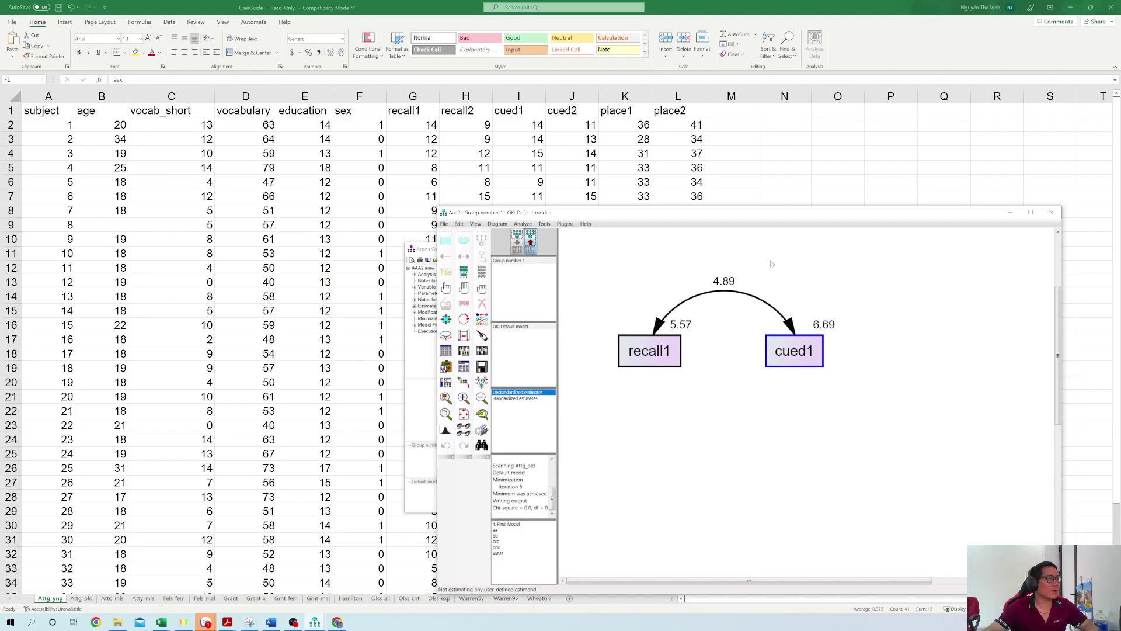
click(446, 350)
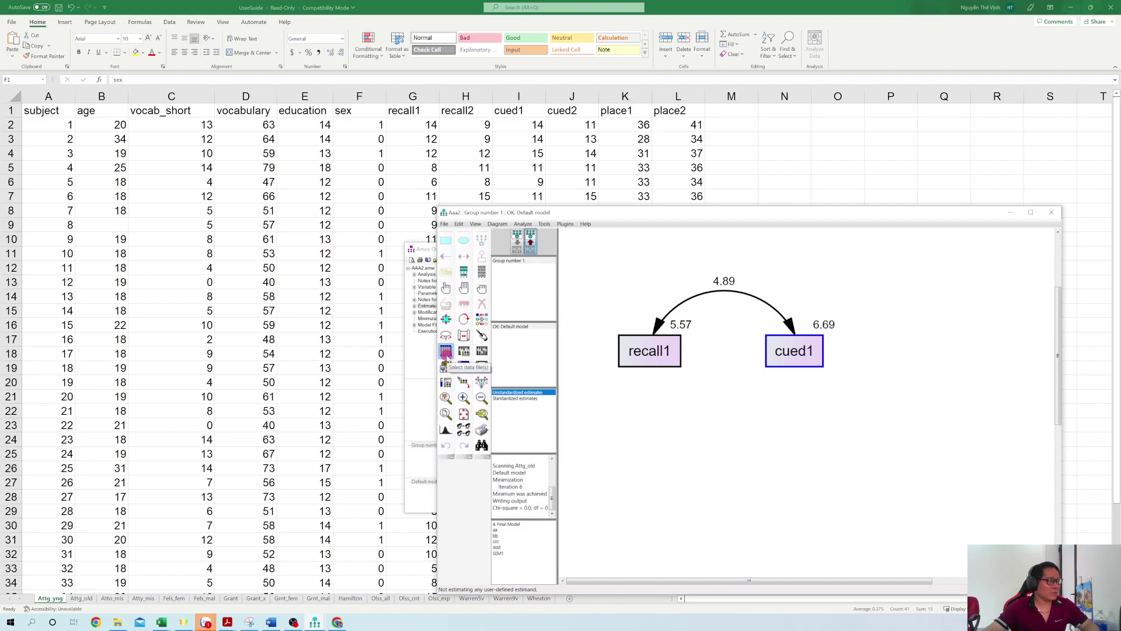
click(662, 295)
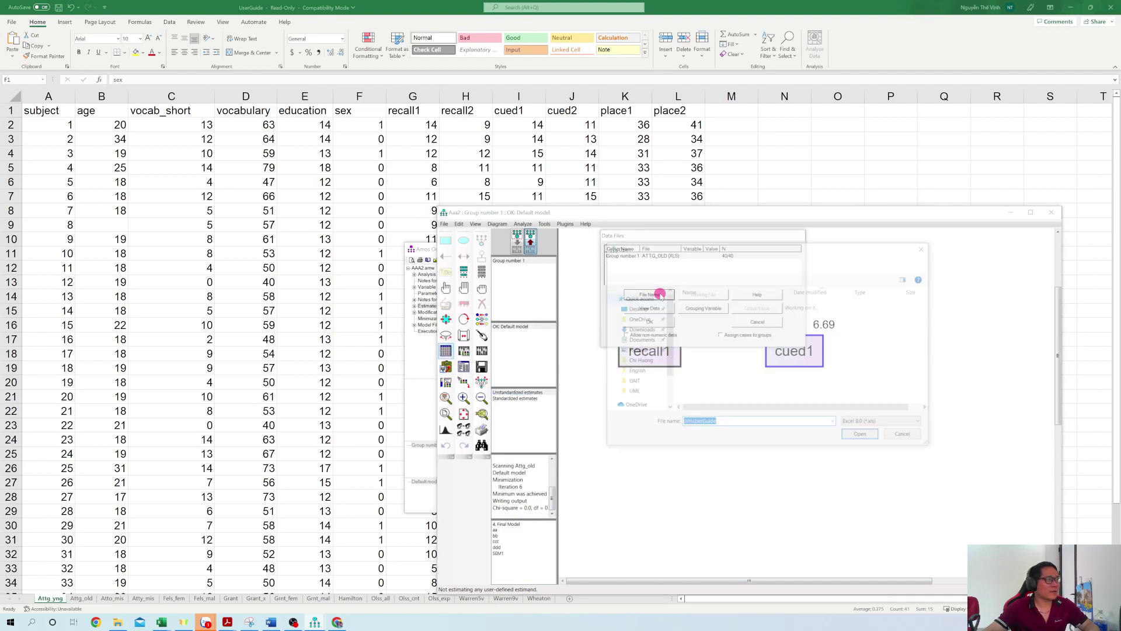
click(637, 386)
scroll(711, 374, down, 2)
drag(716, 248, 825, 388)
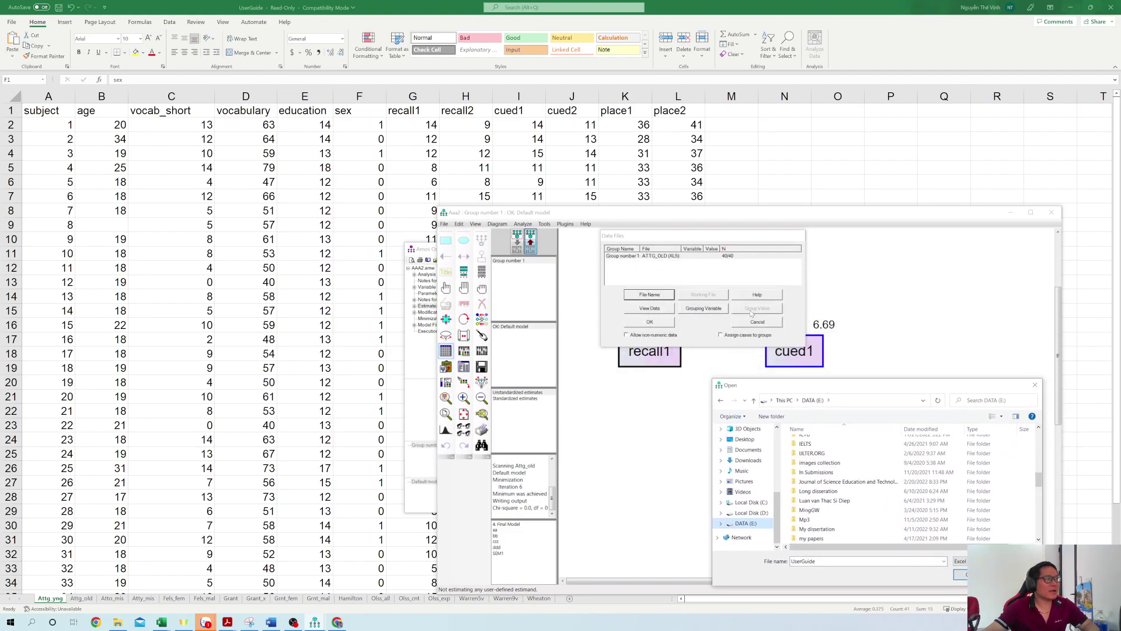
click(753, 320)
click(1033, 384)
click(757, 322)
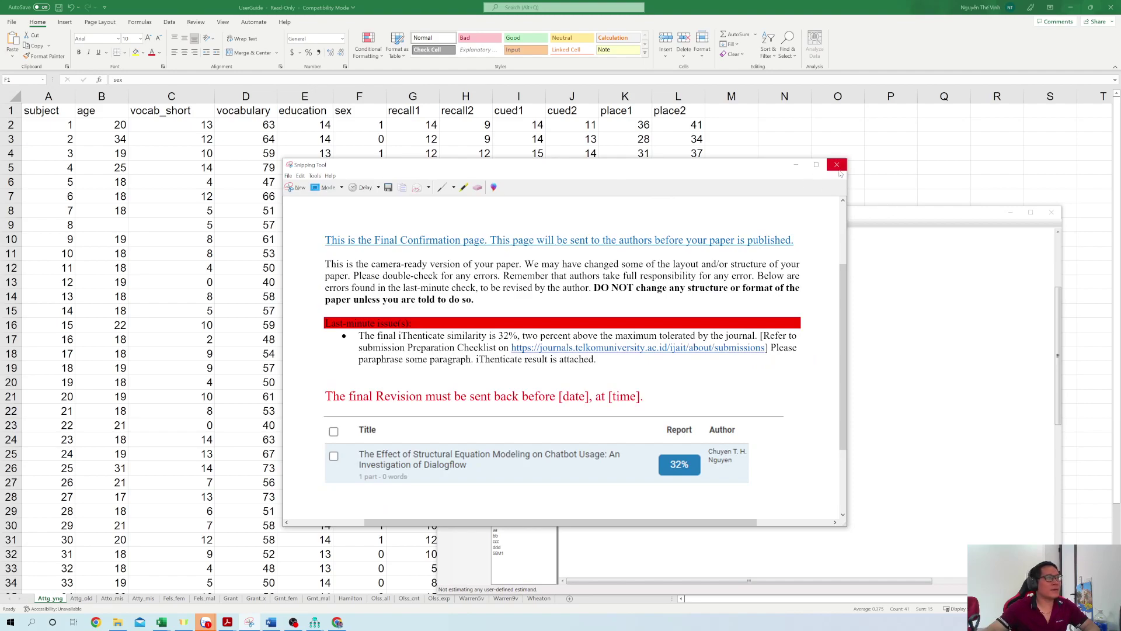
Close the Snipping Tool window that holds the old capture and return to the Amos diagram.
click(837, 165)
click(607, 353)
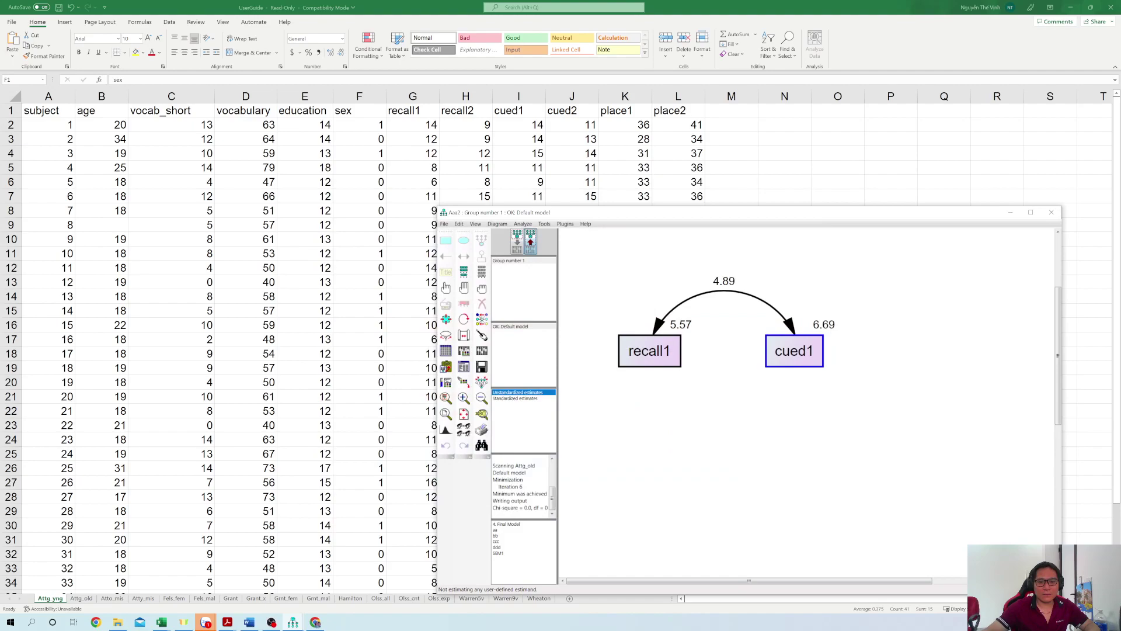
click(207, 22)
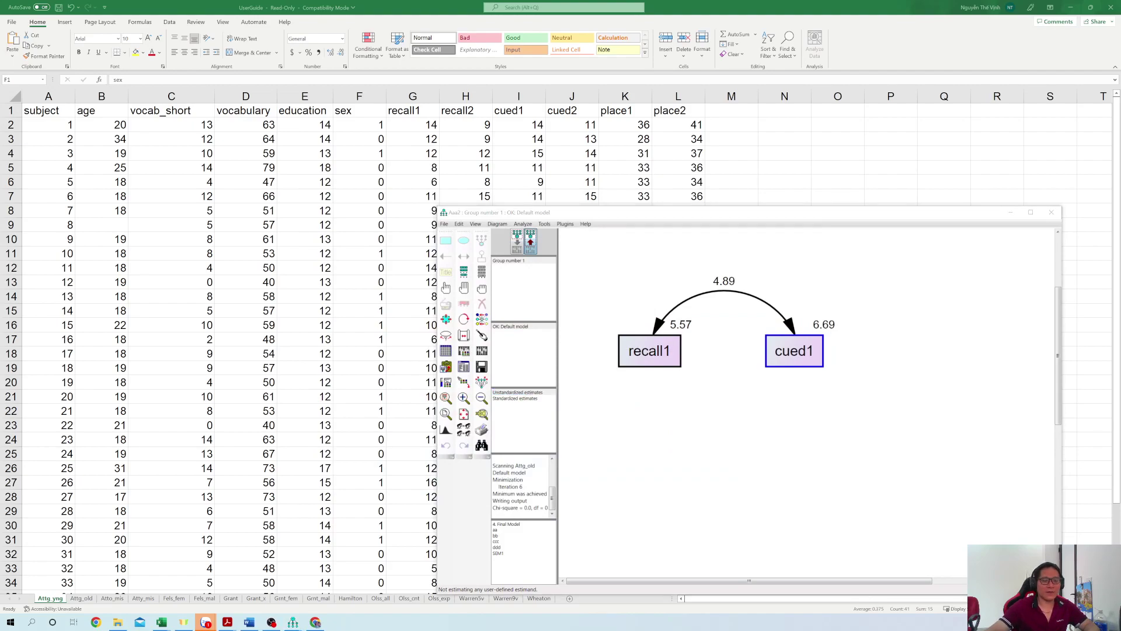
Open the model's text output from Amos and display the Estimates.
click(459, 224)
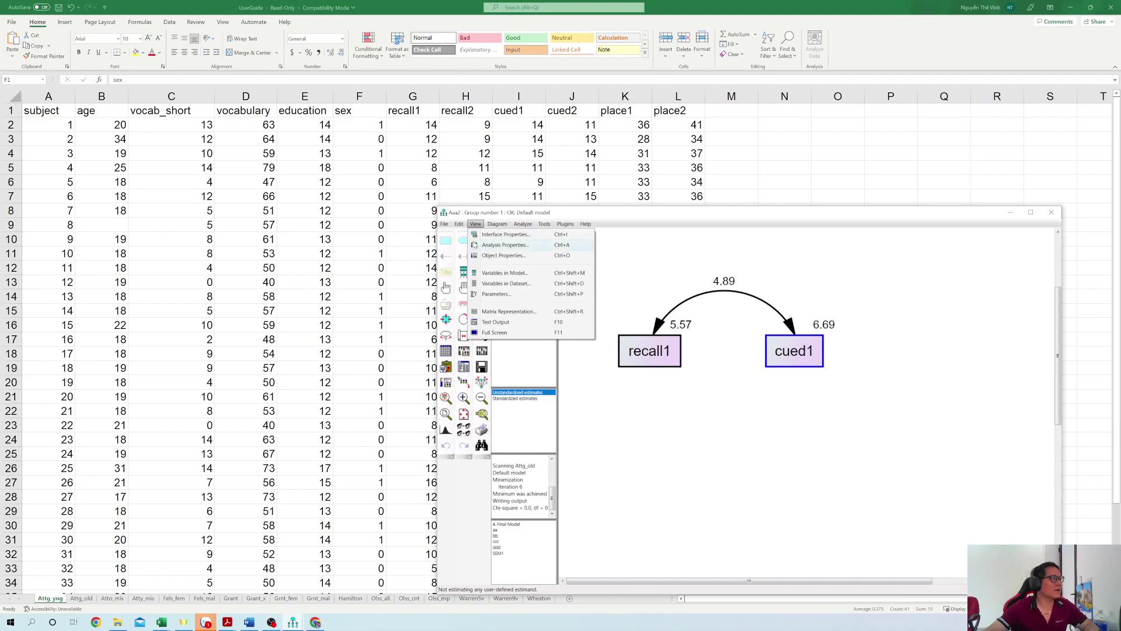
click(502, 321)
click(430, 306)
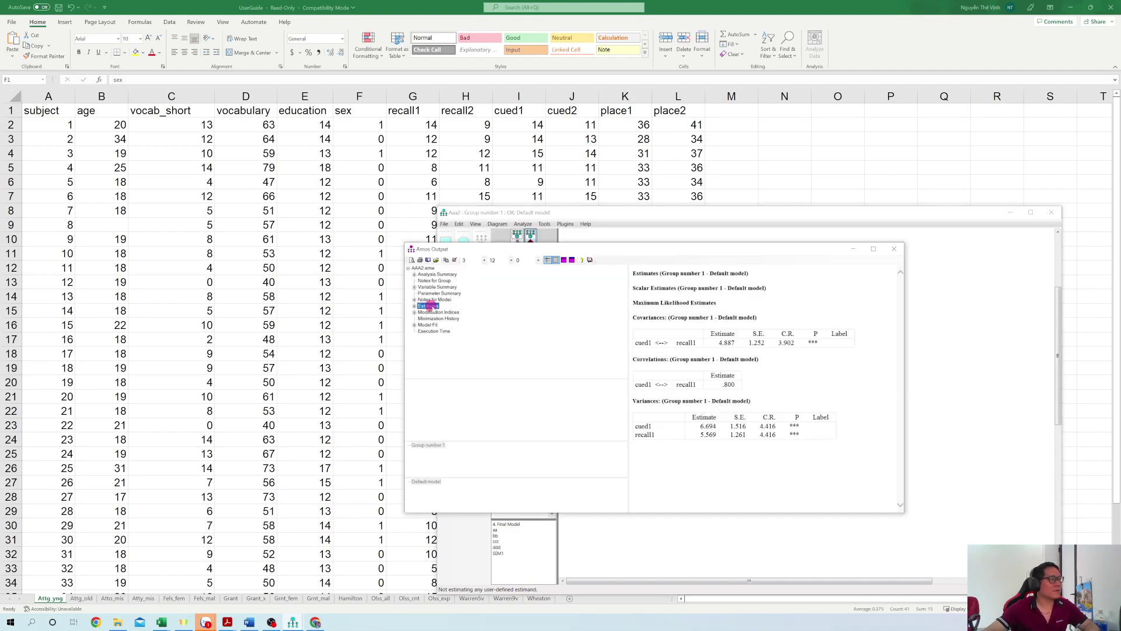
Capture a screen snip of the covariance, correlation and variance estimates in Amos Output.
drag(630, 273, 827, 439)
click(850, 458)
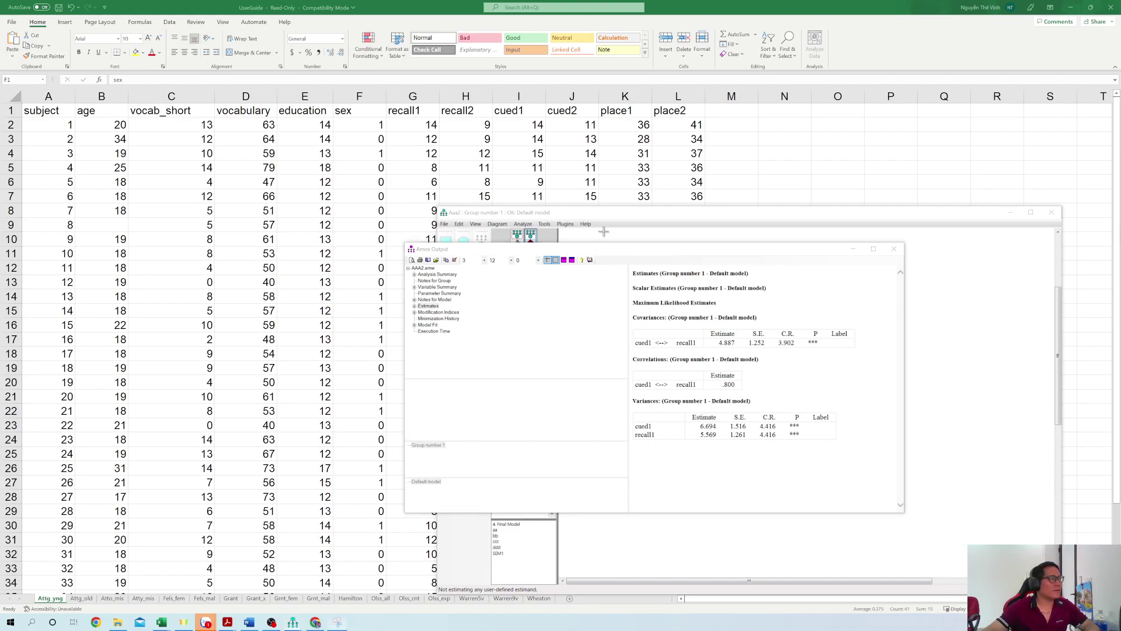
key(super+shift+s)
drag(628, 263, 856, 440)
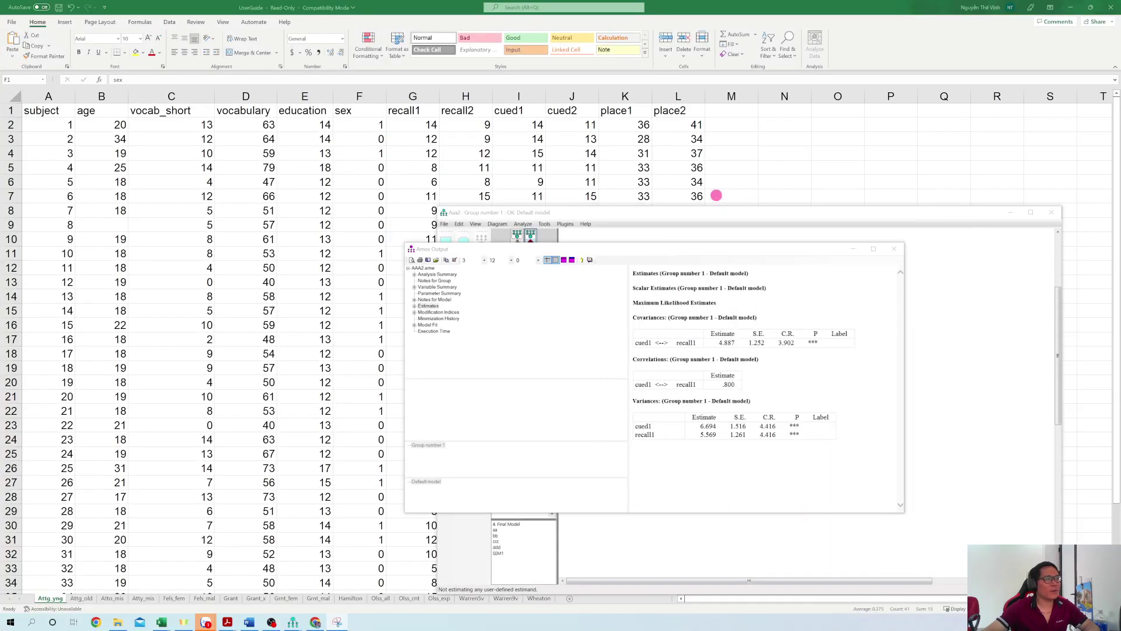
Return to the Amos diagram and open the data file selection for Group number 1.
click(949, 280)
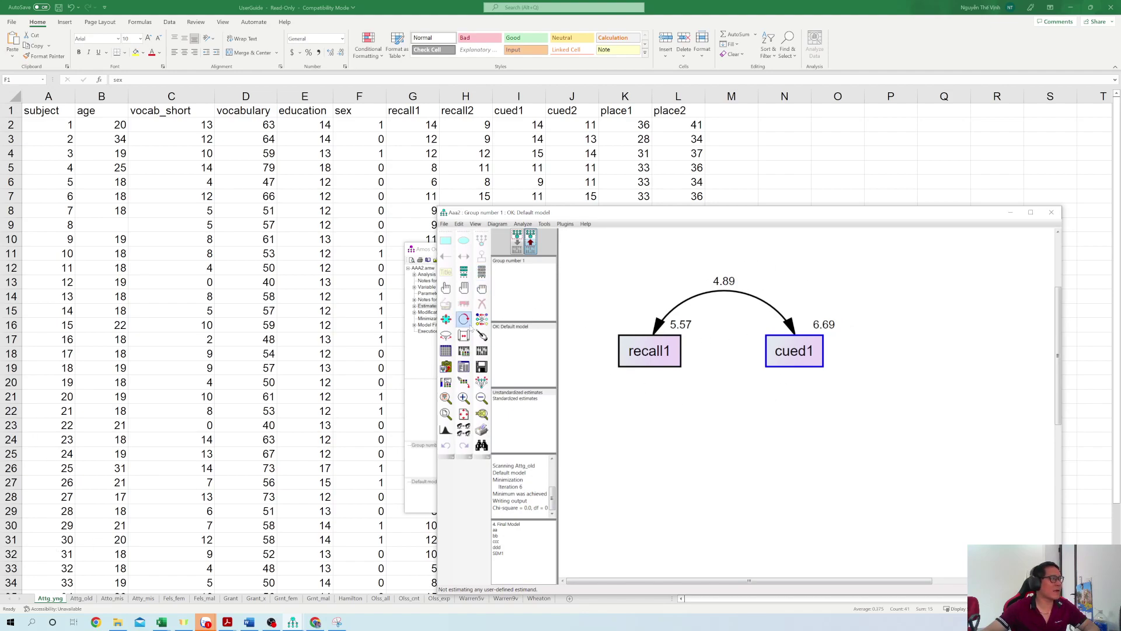
click(447, 351)
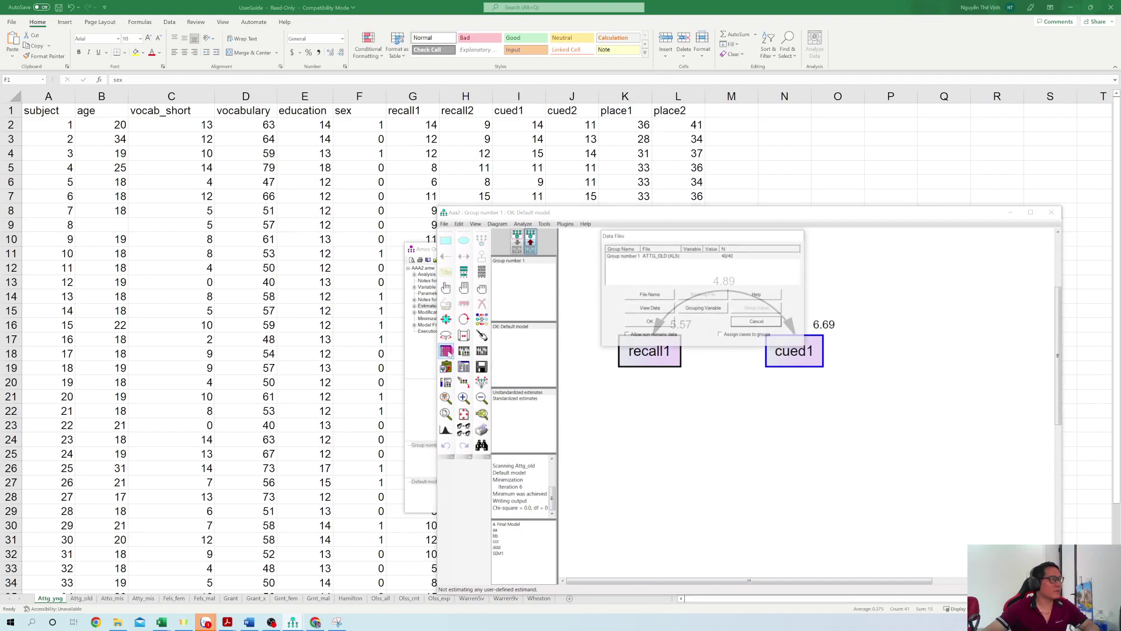
Browse for the group's data file to the Amos 20 folder under Program Files (x86), IBM, SPSS on DATA (E:).
click(665, 296)
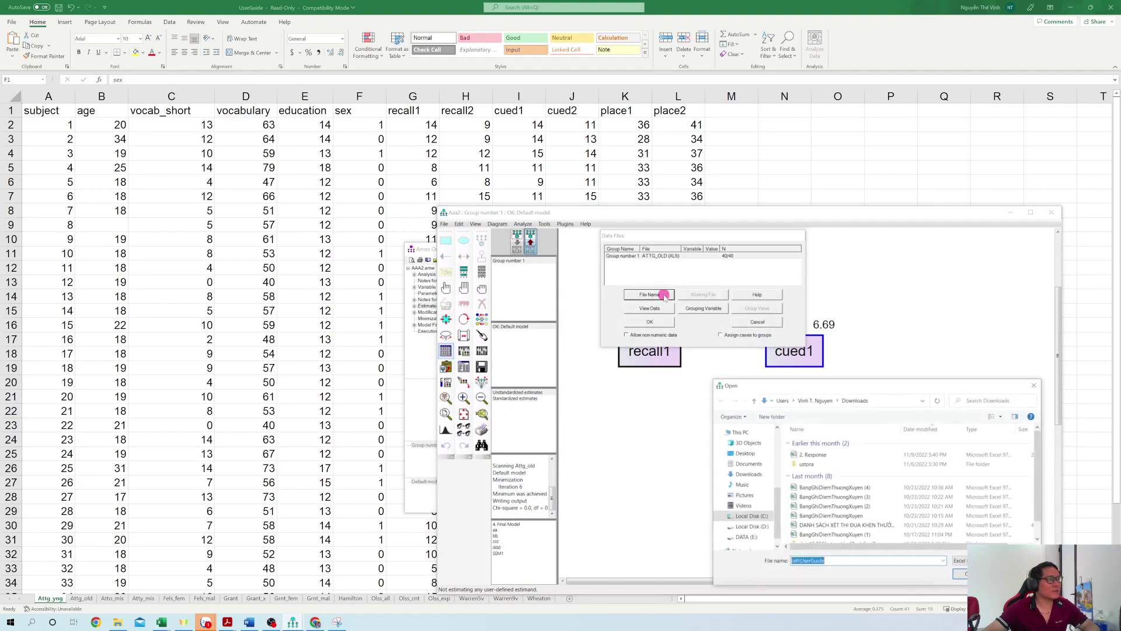
click(746, 535)
scroll(816, 510, down, 5)
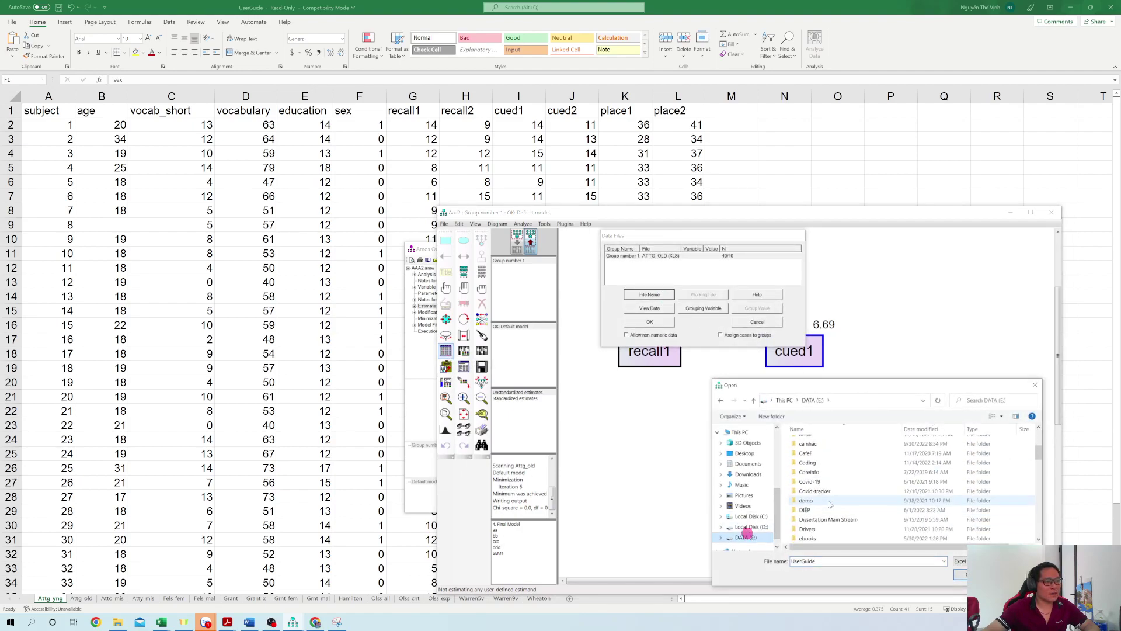
click(820, 519)
scroll(825, 502, up, 1)
scroll(826, 494, down, 5)
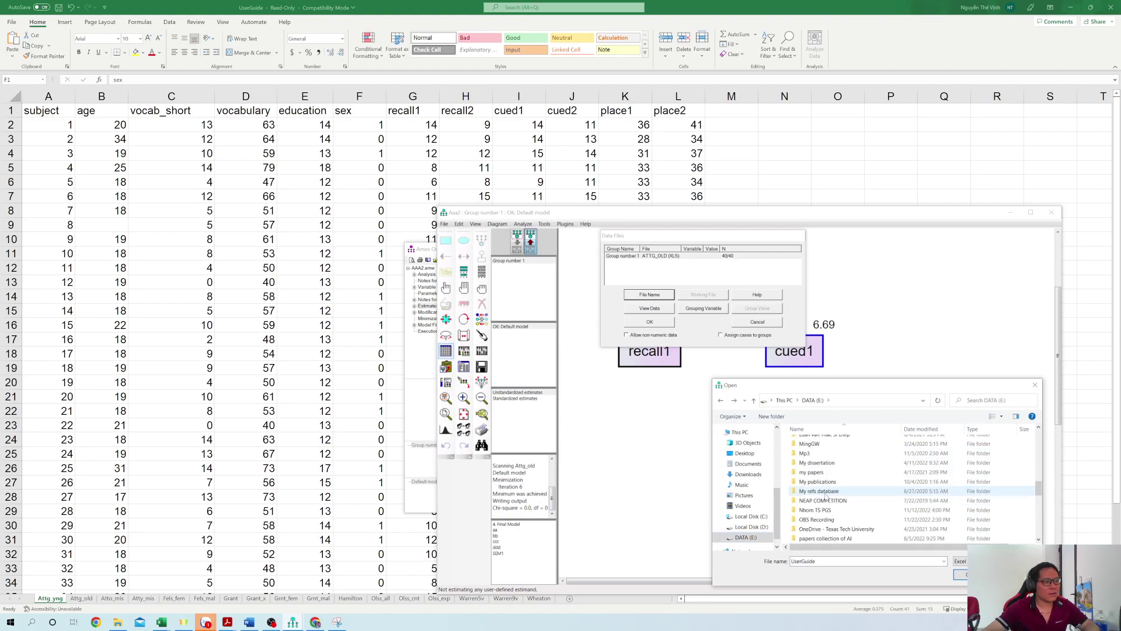
double_click(812, 463)
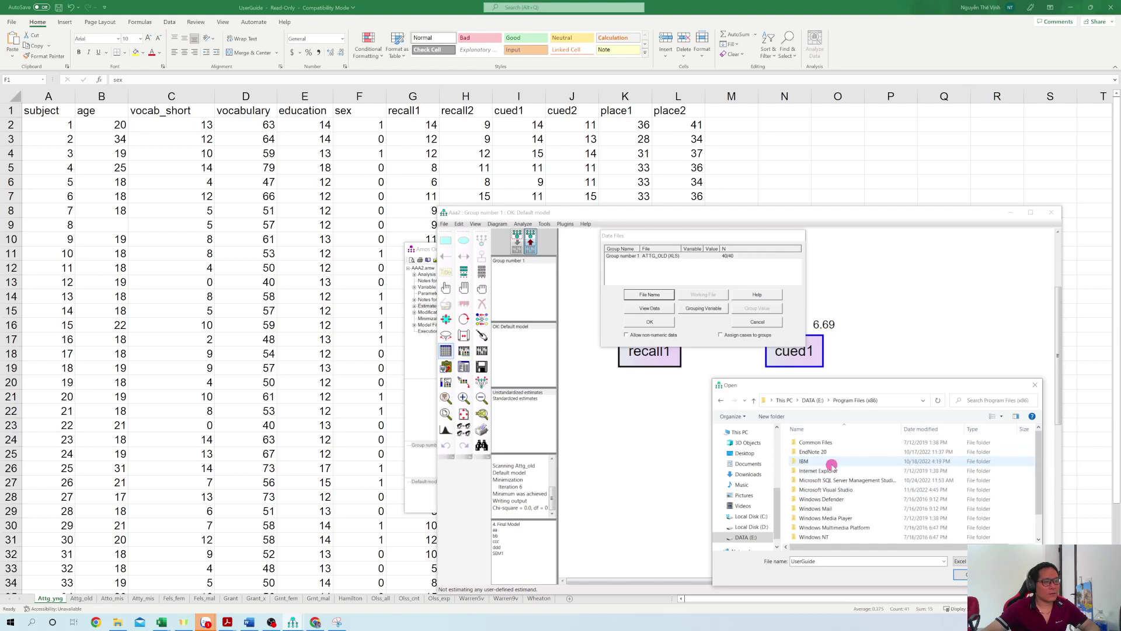
double_click(804, 462)
double_click(808, 442)
click(812, 443)
double_click(812, 442)
double_click(812, 443)
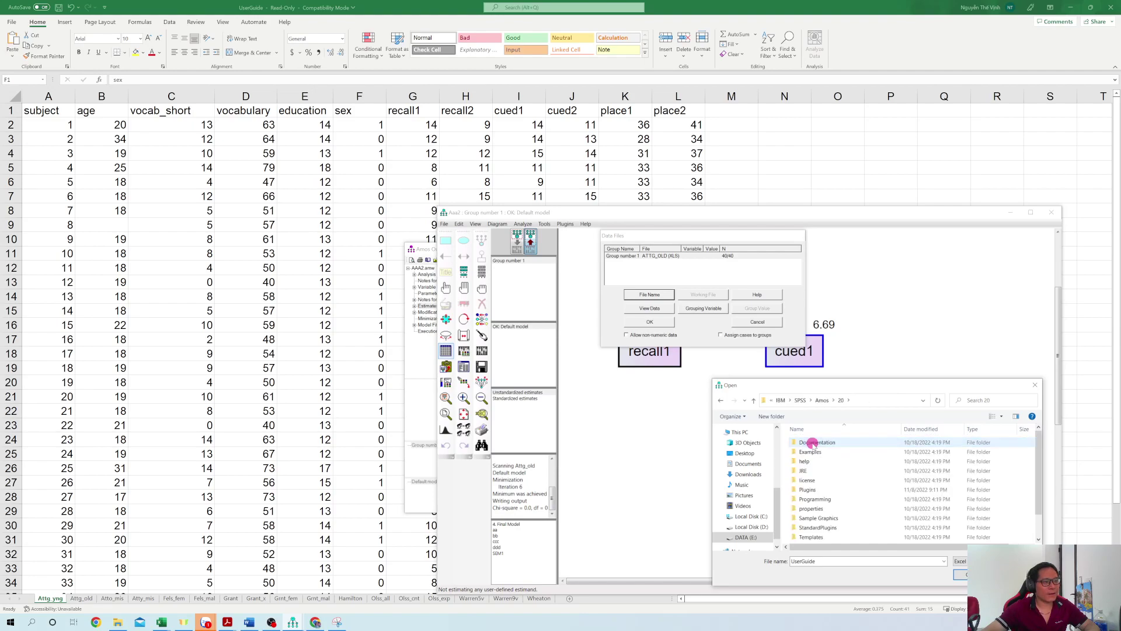
Load the Attg_old table of the UserGuide workbook from the Examples folder as the data for Group number 1.
double_click(811, 453)
double_click(804, 452)
double_click(813, 453)
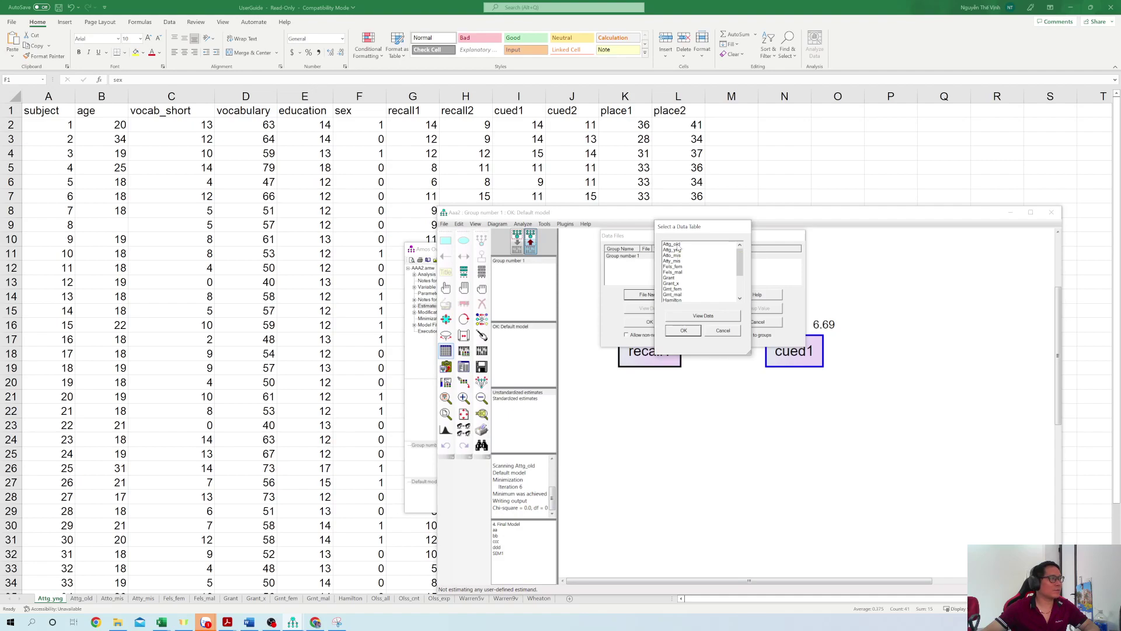
click(676, 244)
click(684, 331)
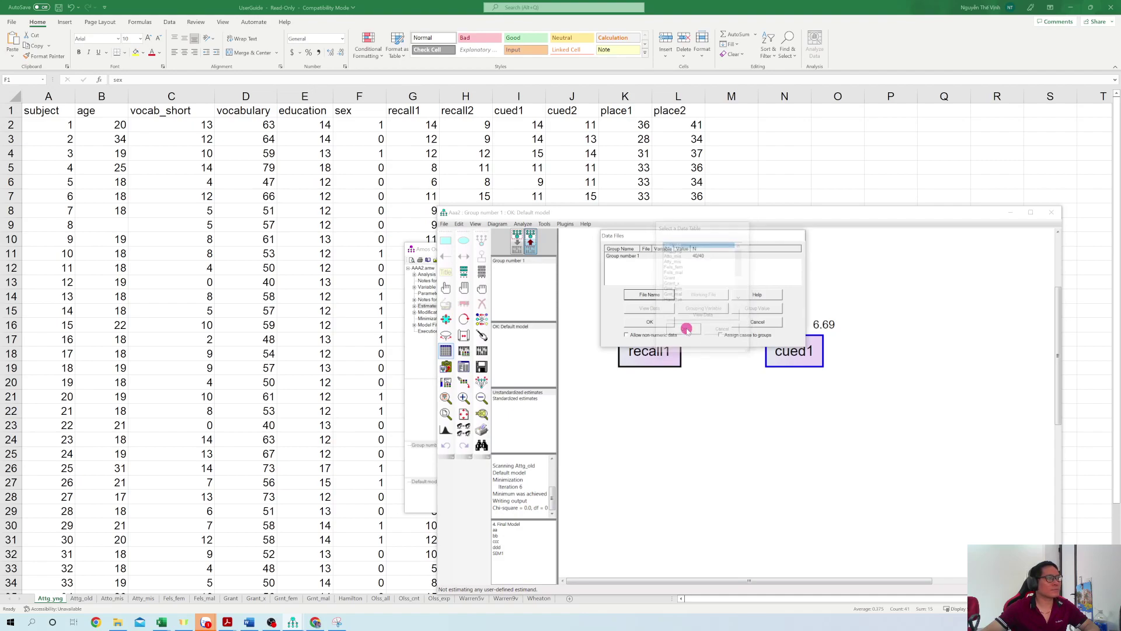
click(650, 322)
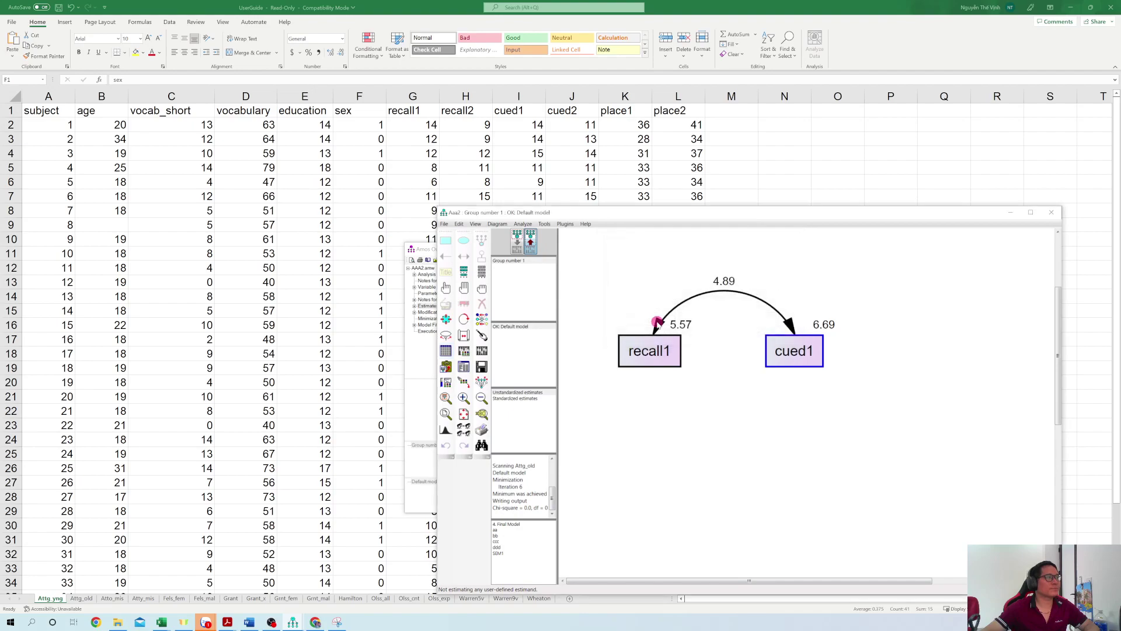
Calculate the estimates for the Attg_old data, check the assigned data file, and select the standardized estimates.
click(482, 351)
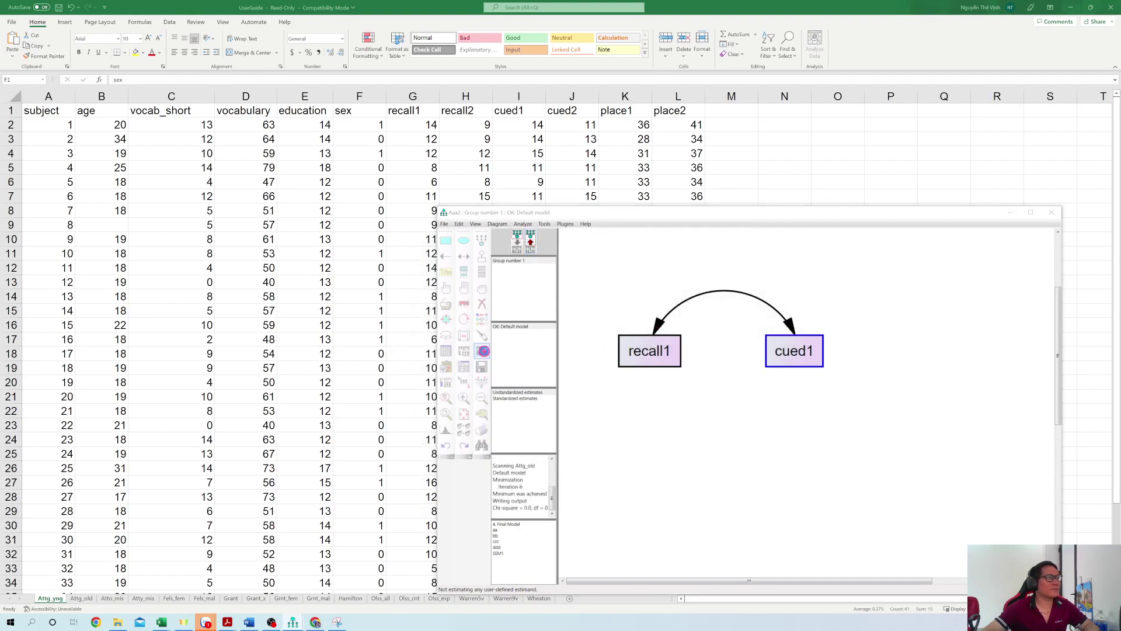
click(533, 392)
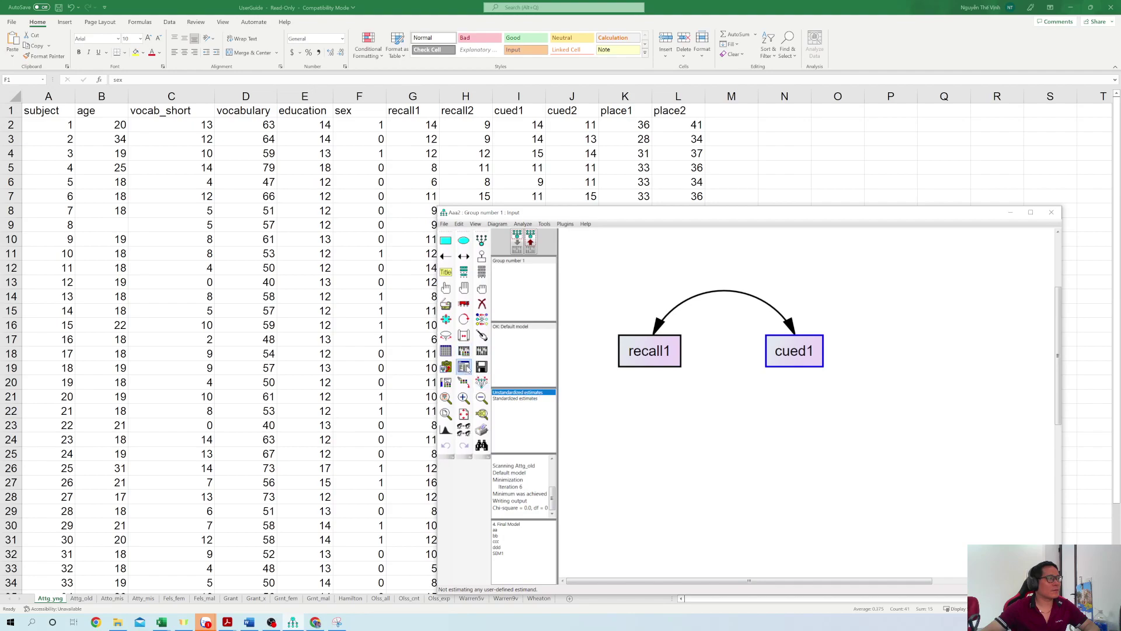
click(446, 351)
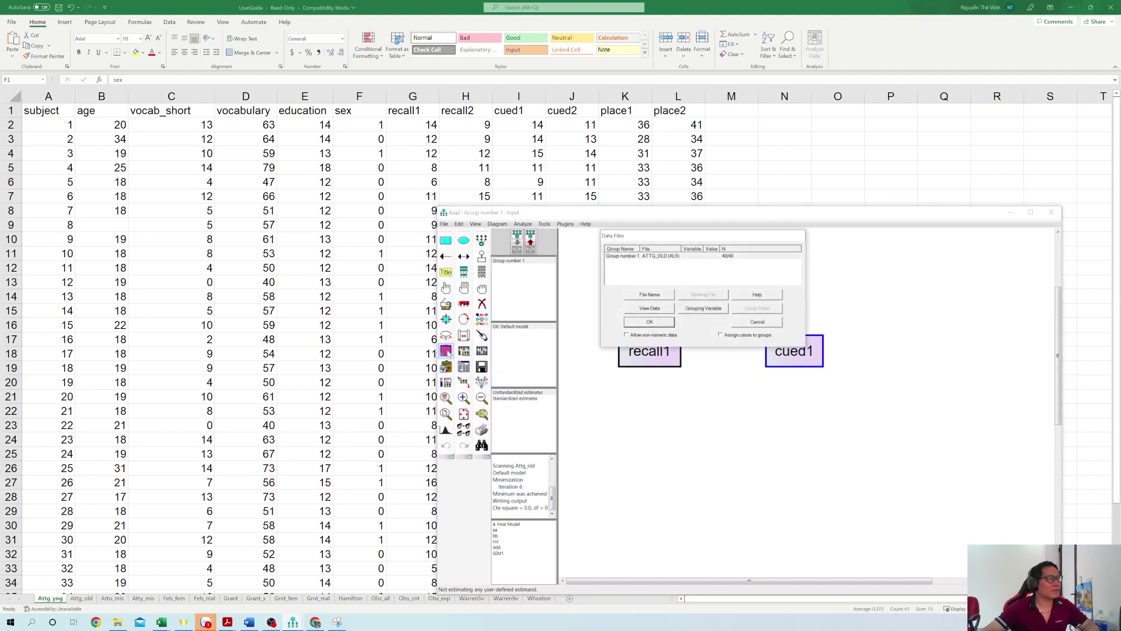
click(757, 320)
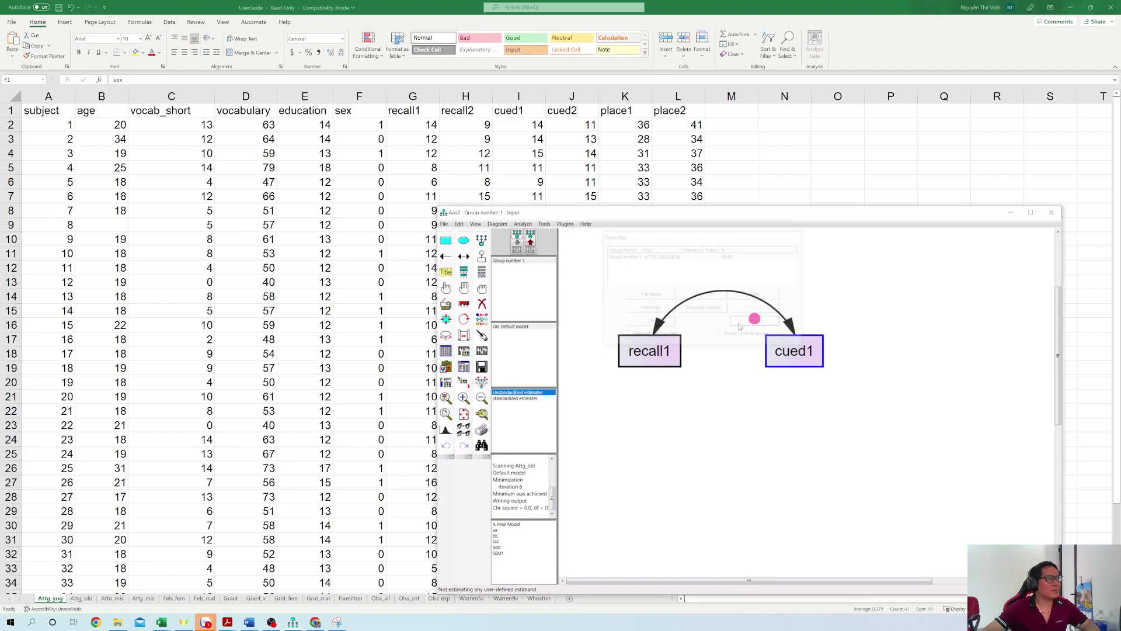
click(522, 399)
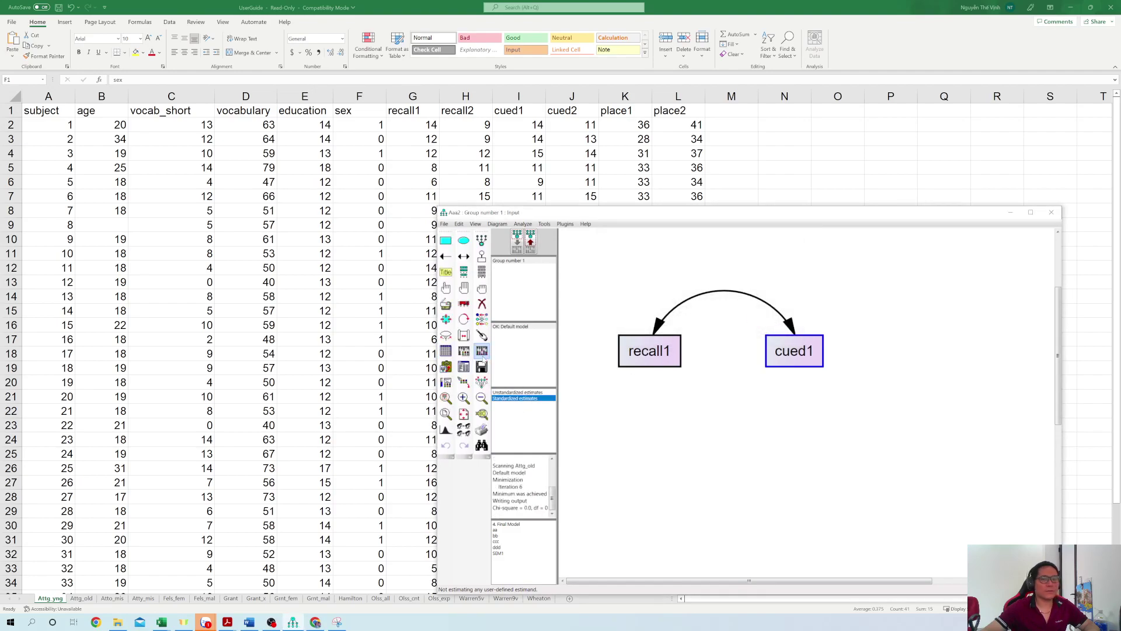
View the Estimates section of the text output for the Attg_old data and close the output window.
click(476, 224)
click(507, 321)
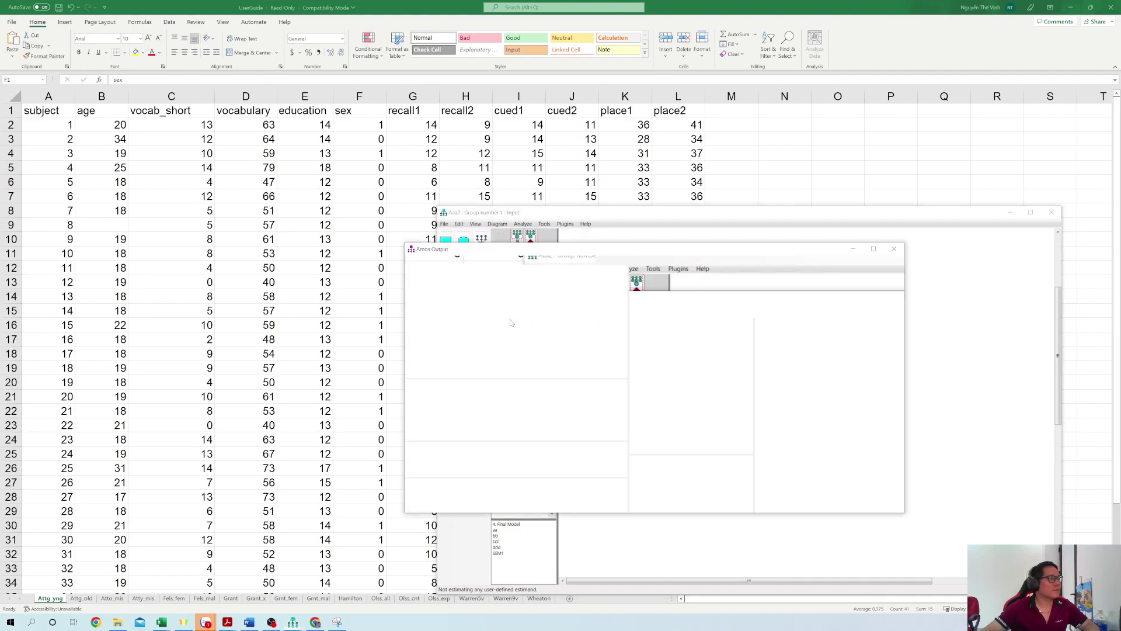
click(435, 306)
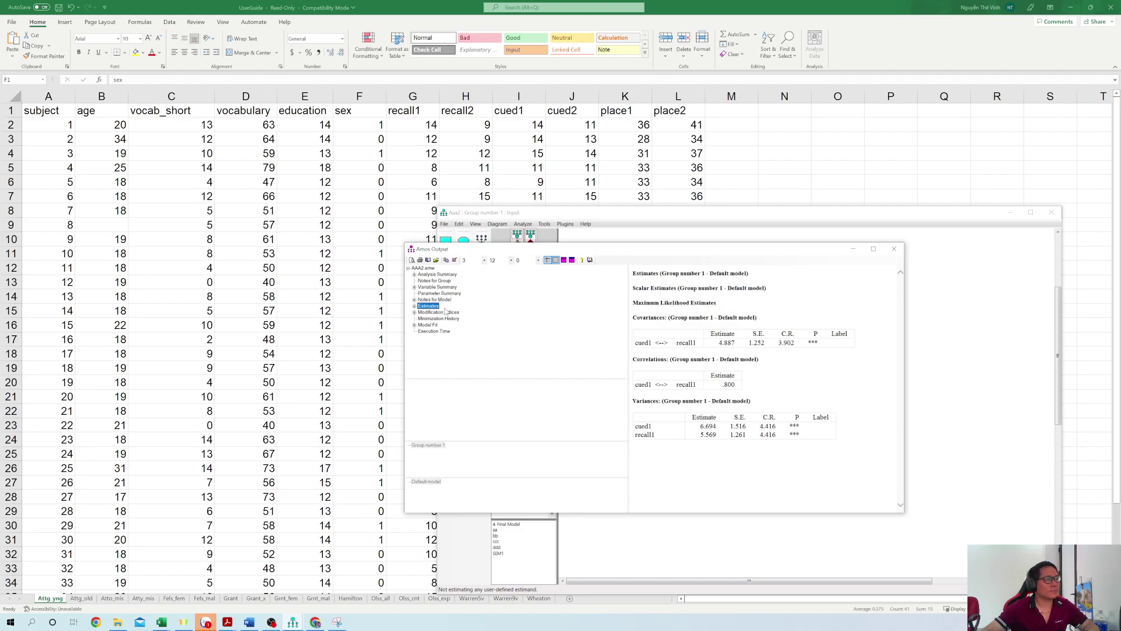
drag(642, 251, 743, 278)
click(994, 275)
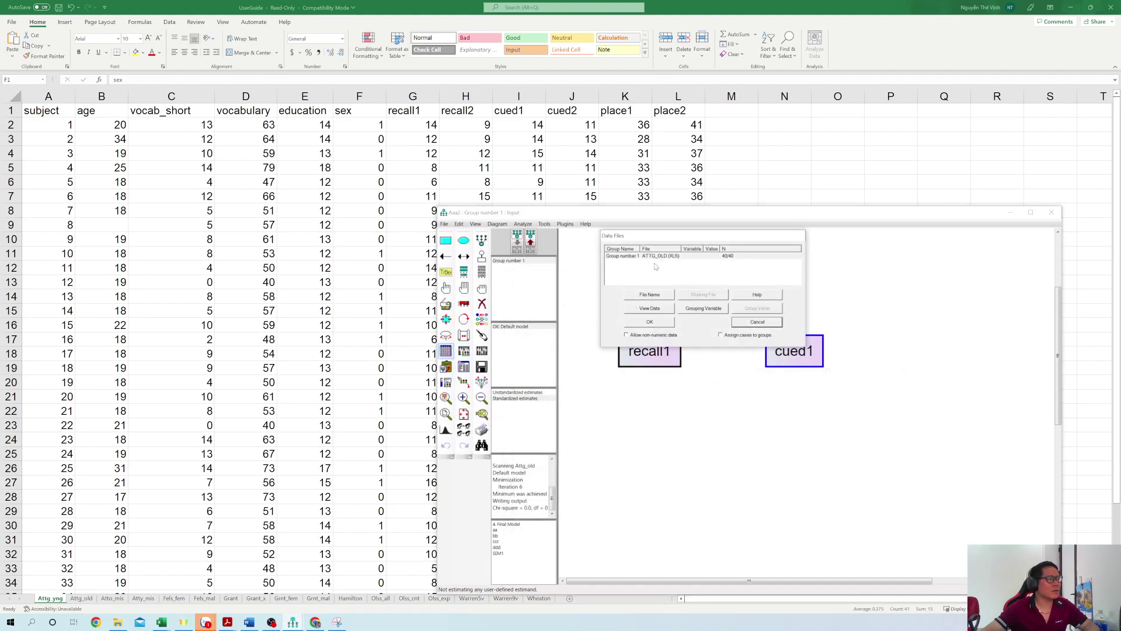
Browse for a replacement data file for Group number 1 in the Amos 20 program folder on DATA (E:).
click(662, 299)
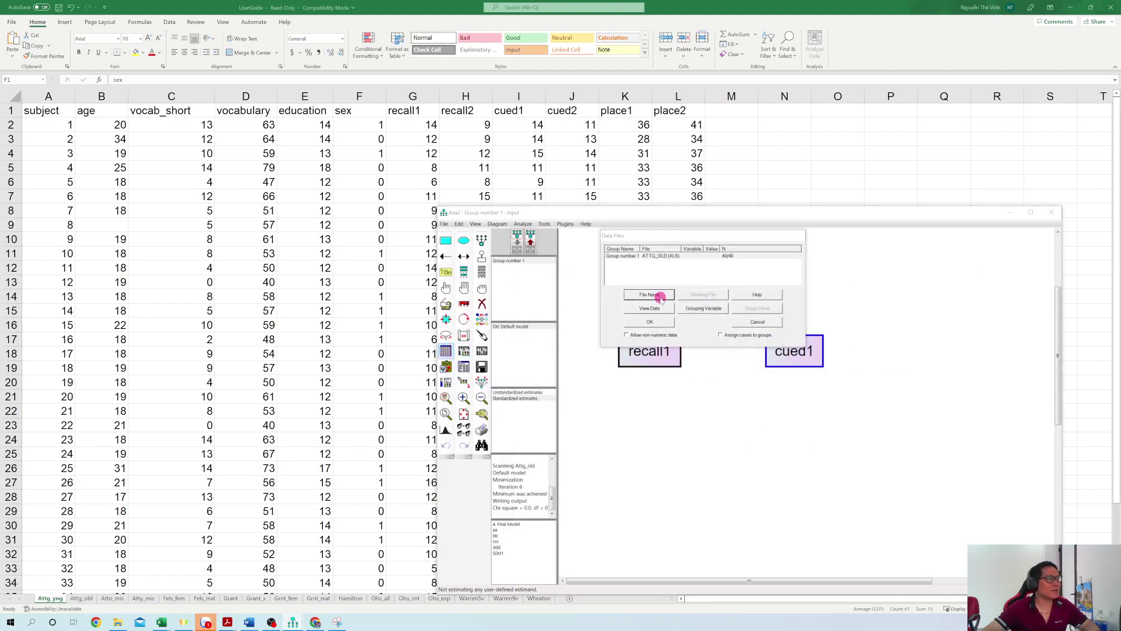
click(749, 538)
scroll(813, 496, down, 5)
scroll(813, 497, down, 2)
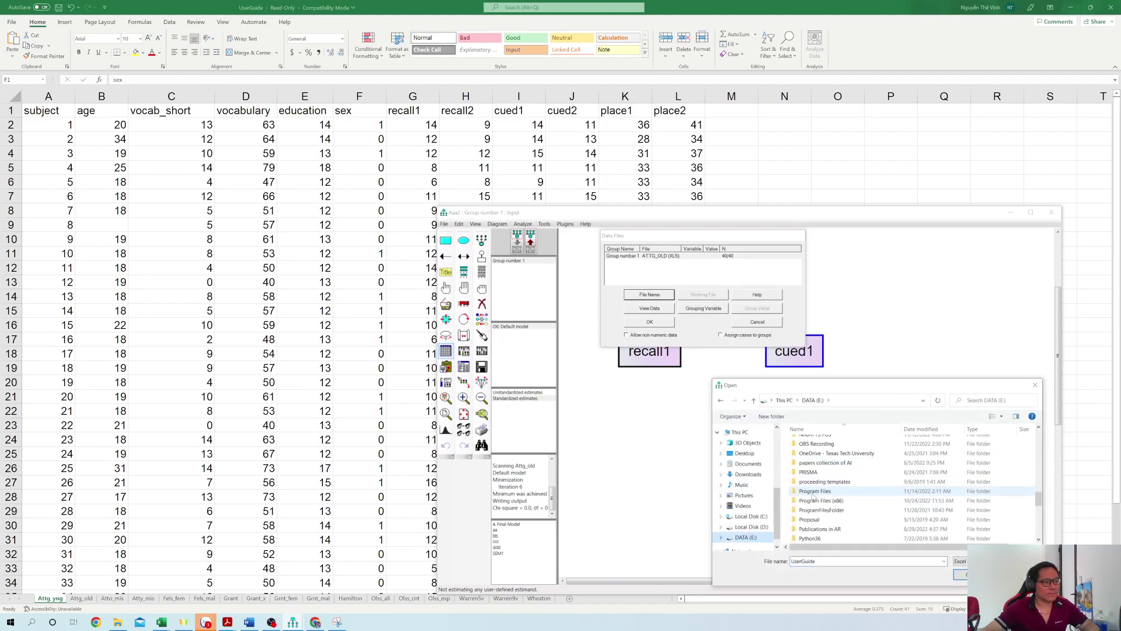
double_click(816, 500)
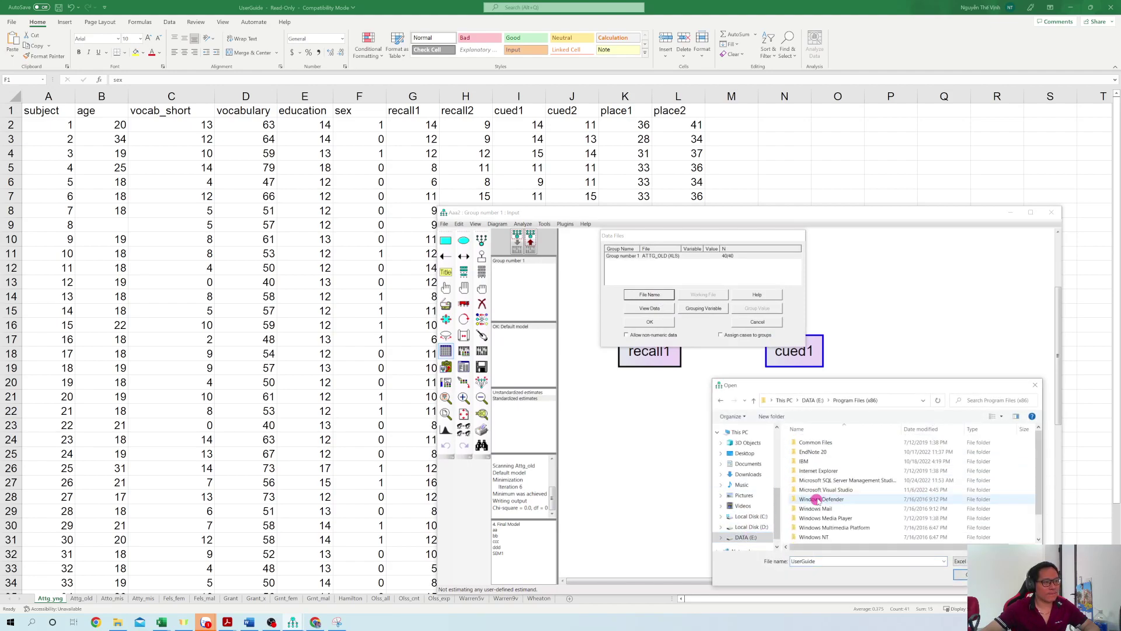
double_click(805, 462)
double_click(805, 442)
double_click(805, 442)
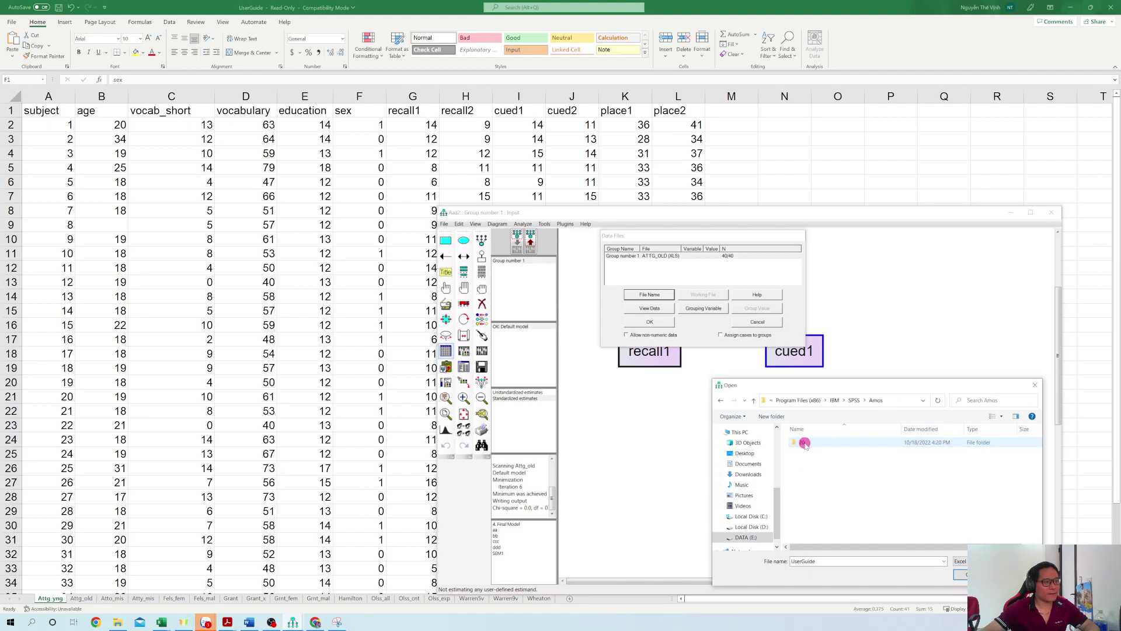
double_click(806, 443)
Assign the Attg_yng table of the UserGuide workbook in the Examples folder to Group number 1.
double_click(811, 452)
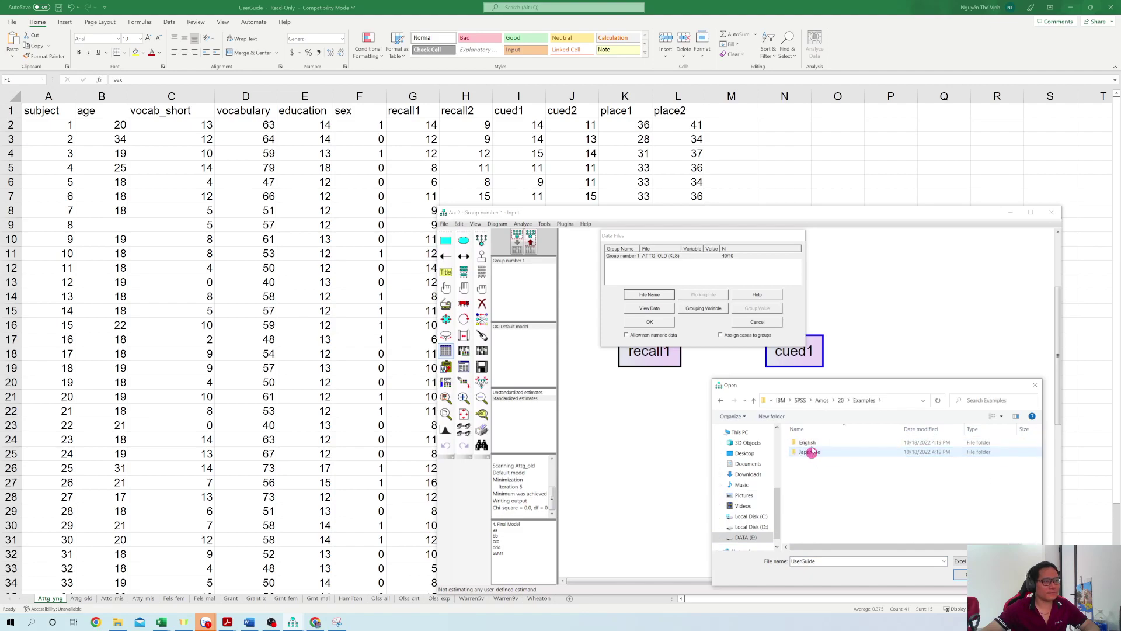
double_click(812, 452)
double_click(812, 452)
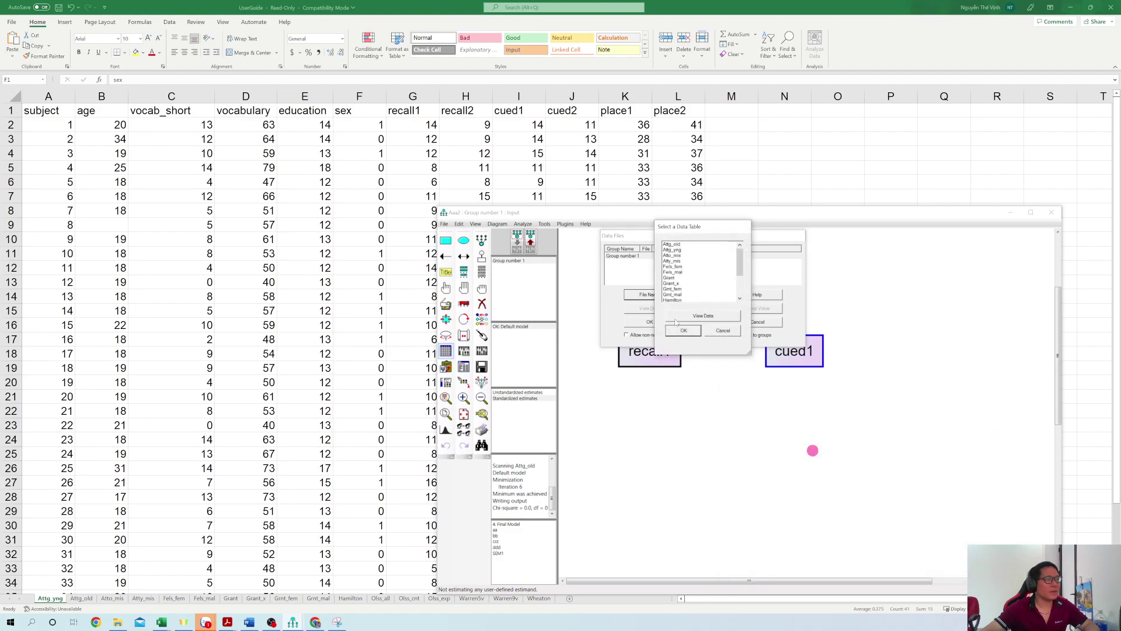
click(672, 250)
click(683, 331)
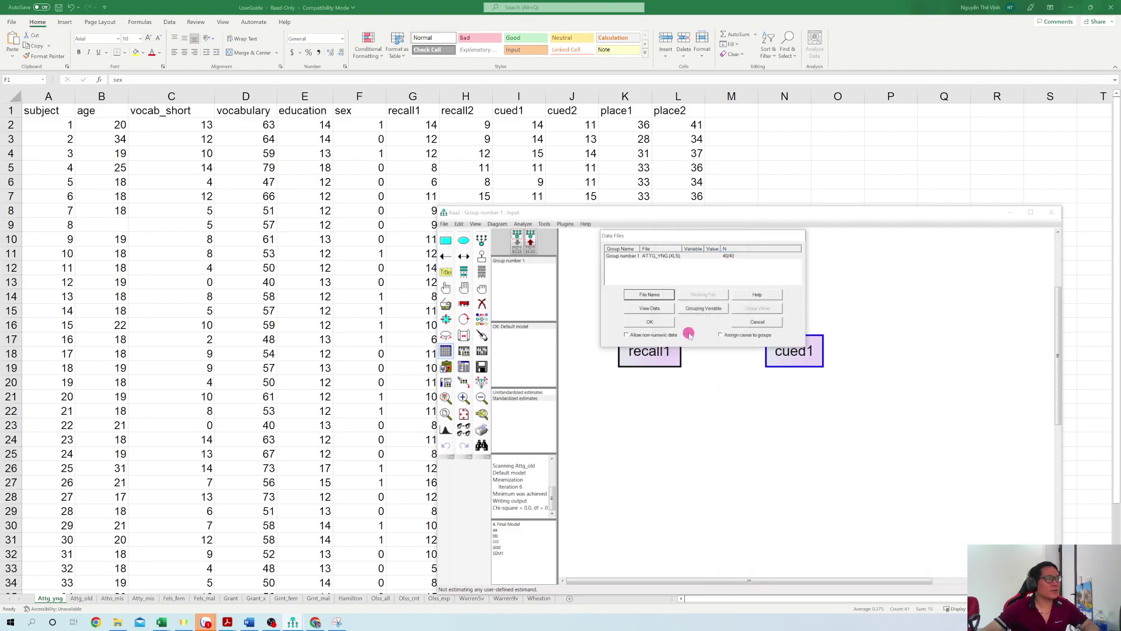
click(649, 322)
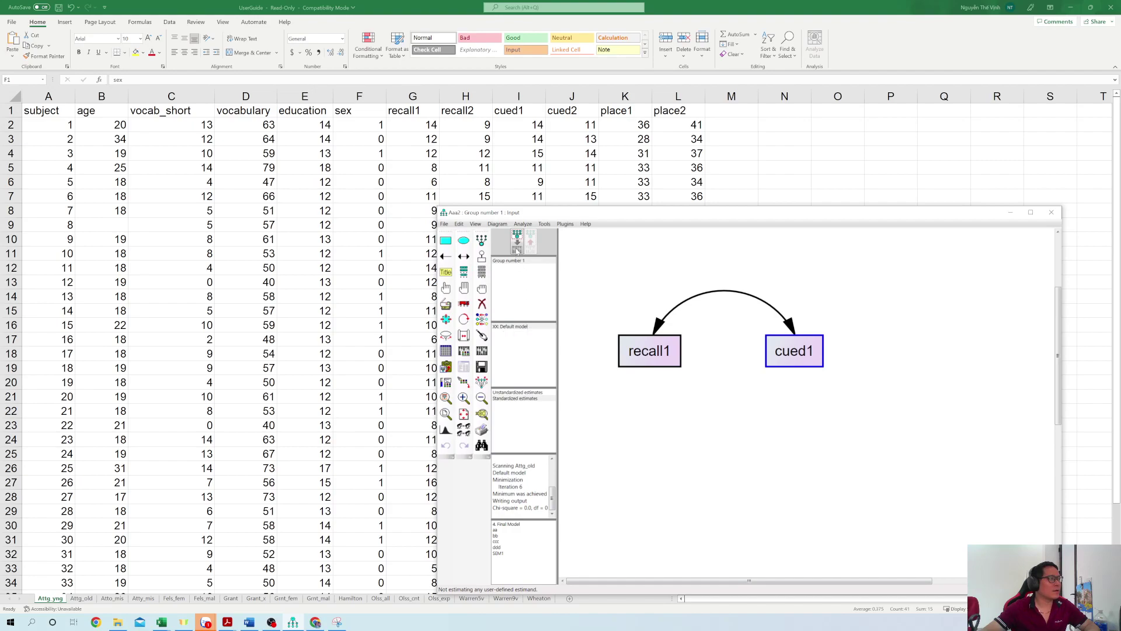
Check the analysis output options, then calculate the Attg_yng estimates and show the unstandardized values on the path diagram.
click(464, 351)
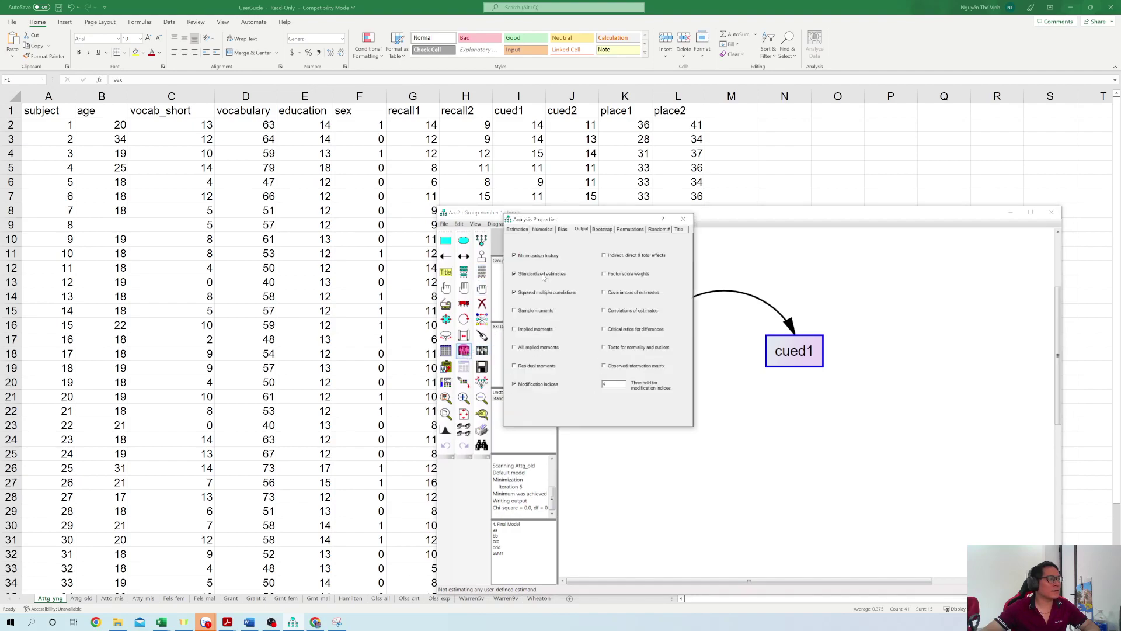
click(683, 219)
click(484, 350)
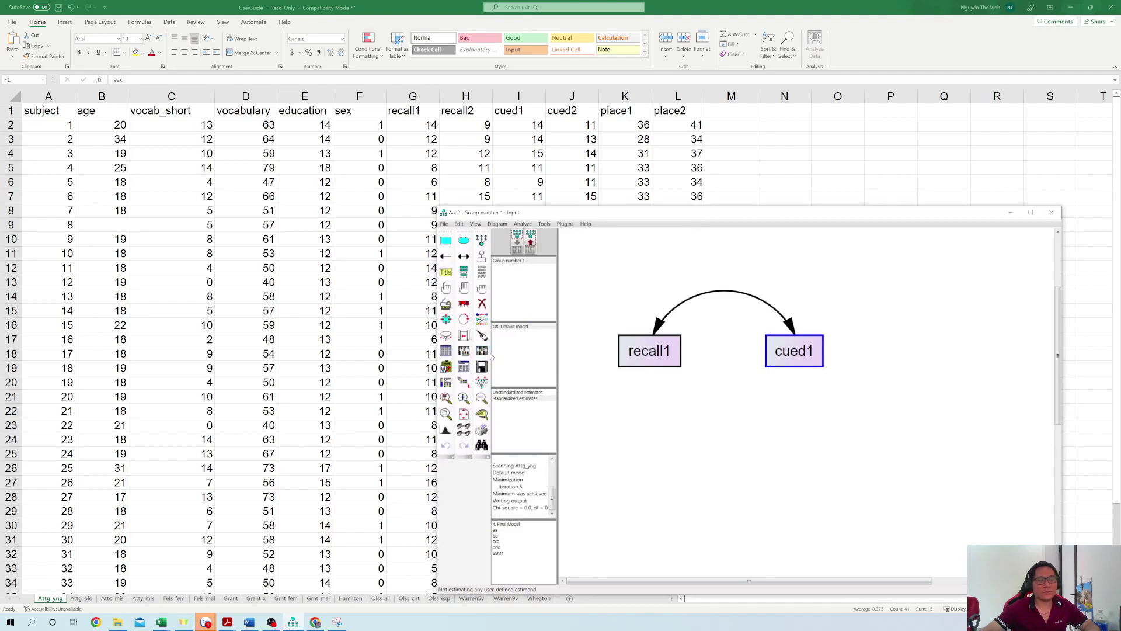
click(526, 393)
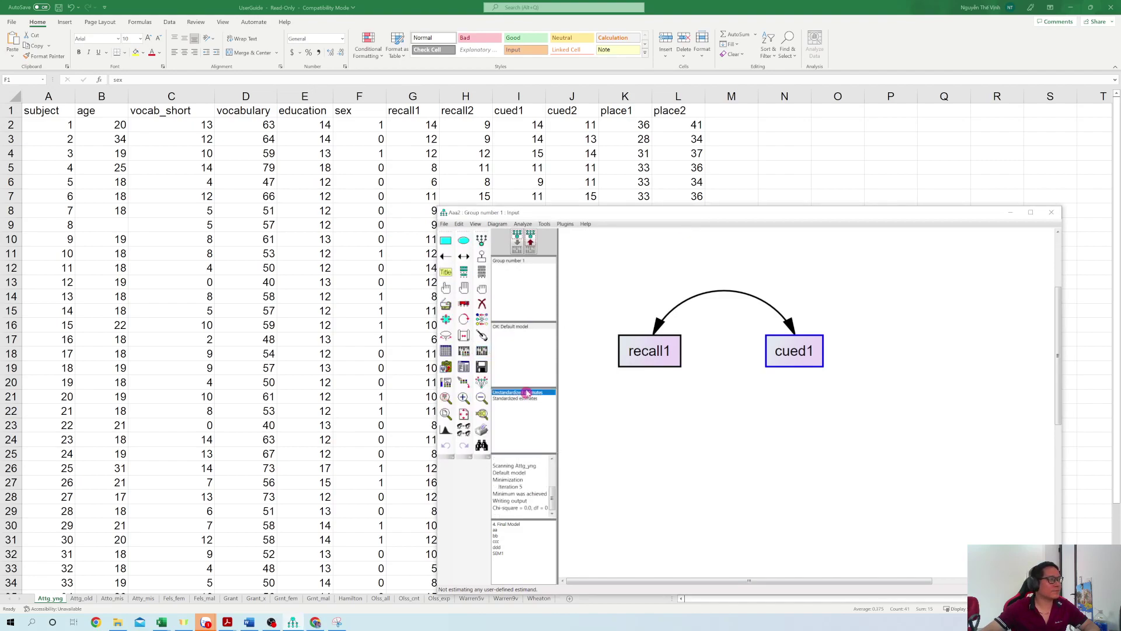
click(530, 241)
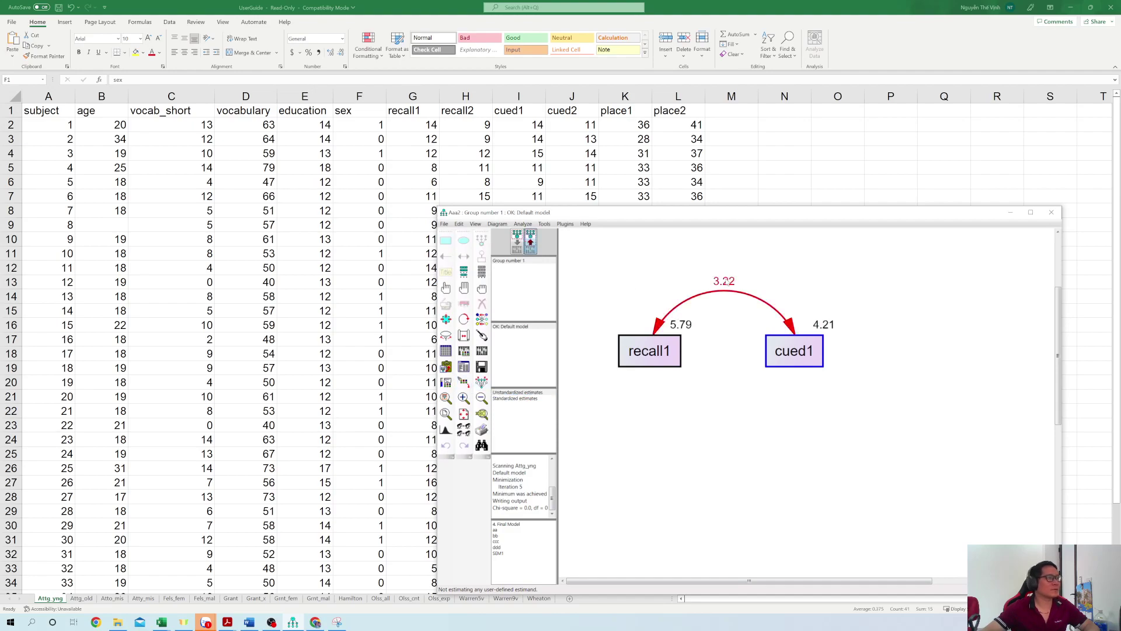
Open the text output for the Attg_yng data and display its Estimates section.
click(467, 224)
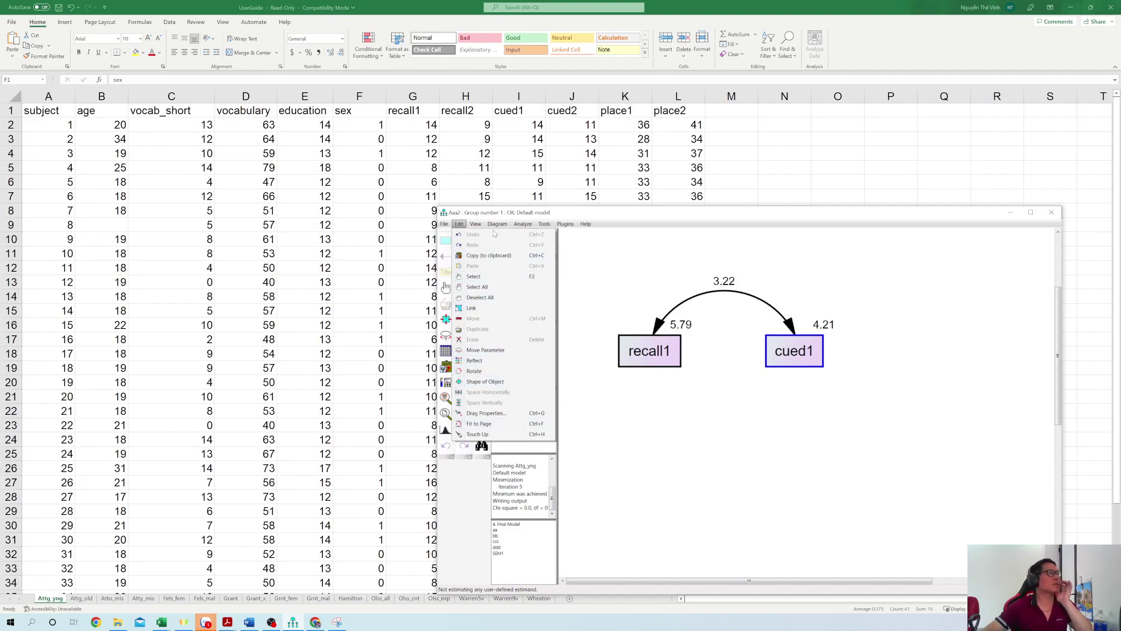
mouse_move(475, 223)
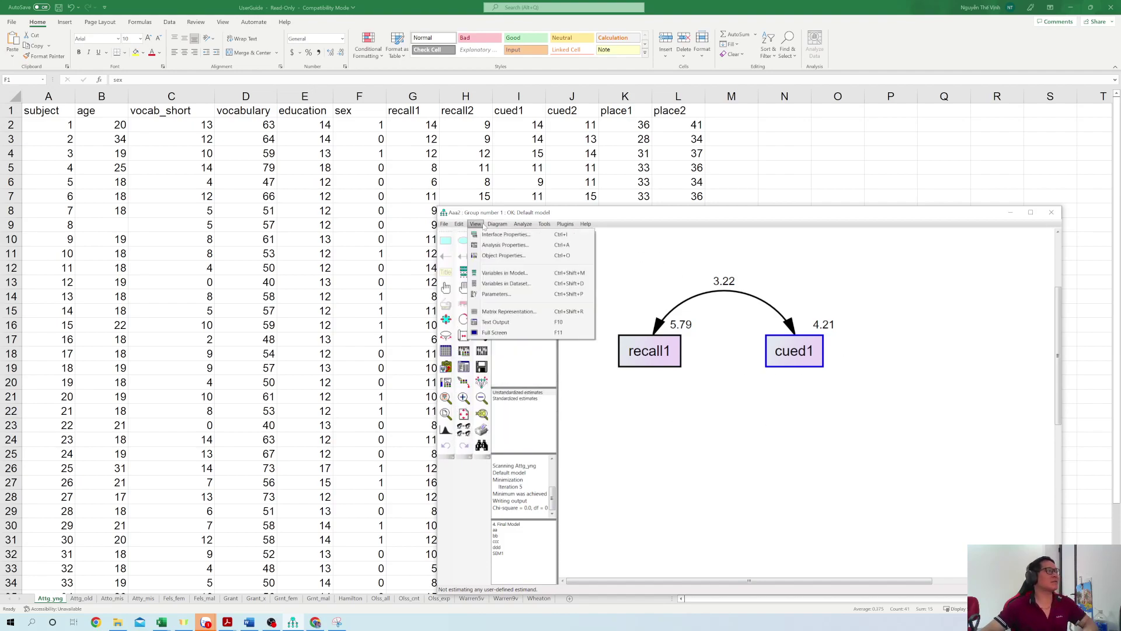
click(511, 323)
click(531, 334)
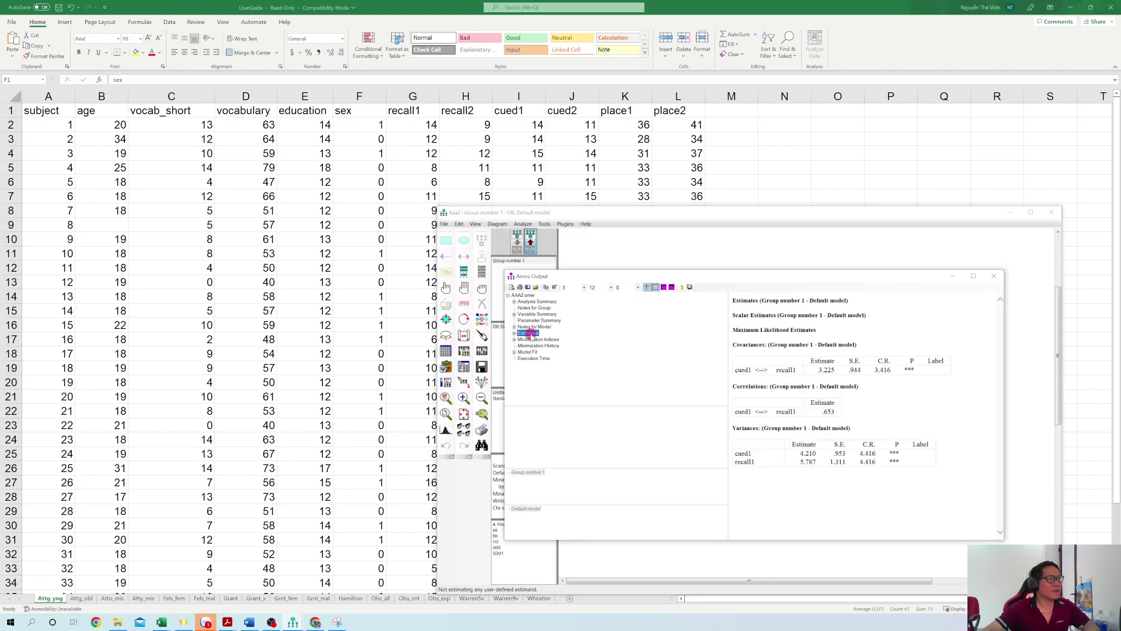
Arrange the Attg_yng output window beside the Snipping Tool capture of the Attg_old estimates to compare both results.
drag(789, 281, 403, 168)
click(336, 622)
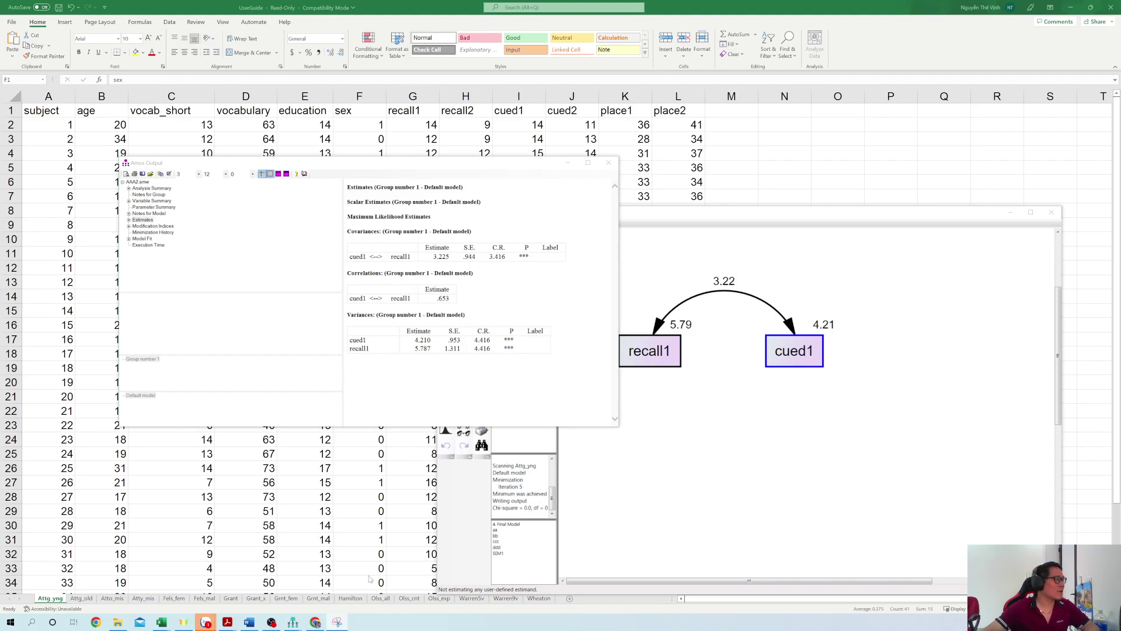
click(338, 622)
mouse_move(300, 165)
mouse_down()
mouse_move(336, 191)
mouse_move(309, 145)
mouse_up()
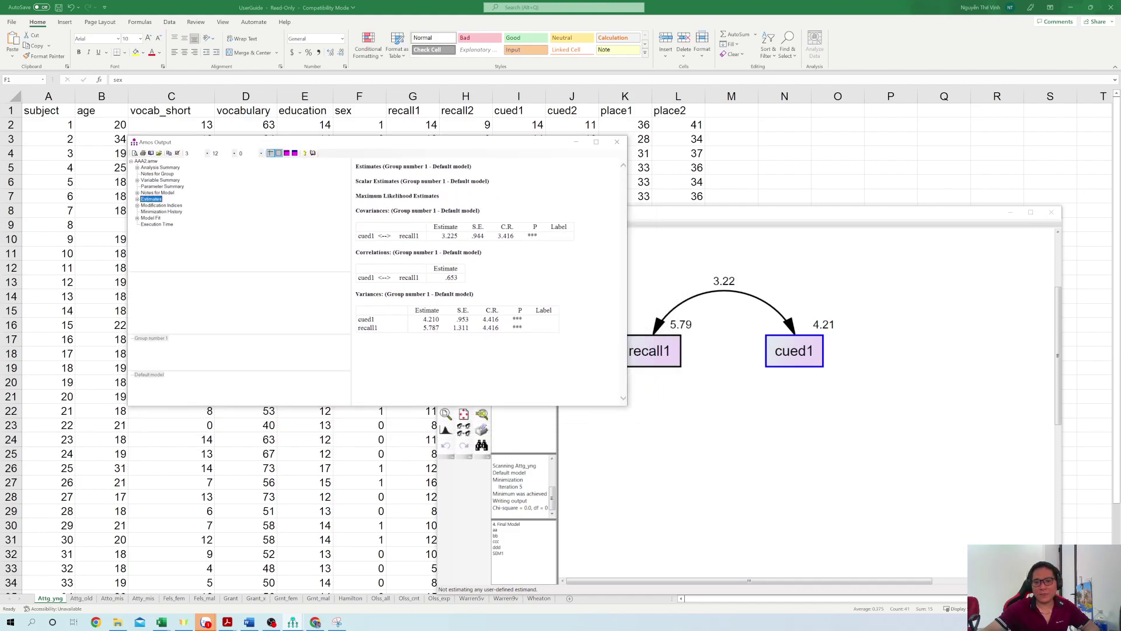
key(alt+Tab)
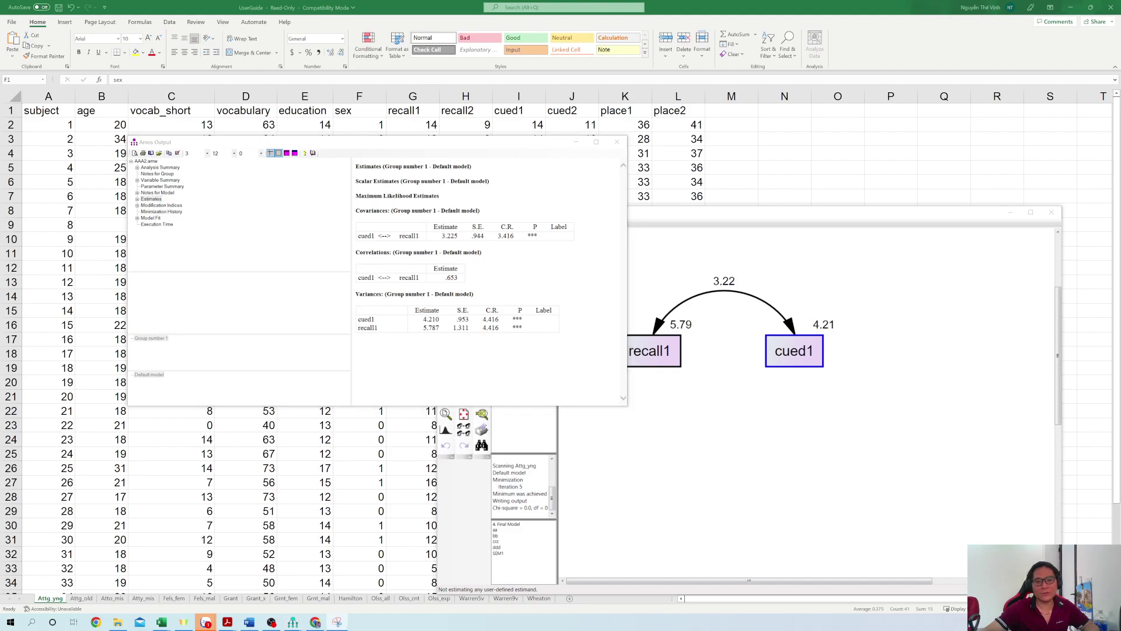
drag(461, 200, 747, 136)
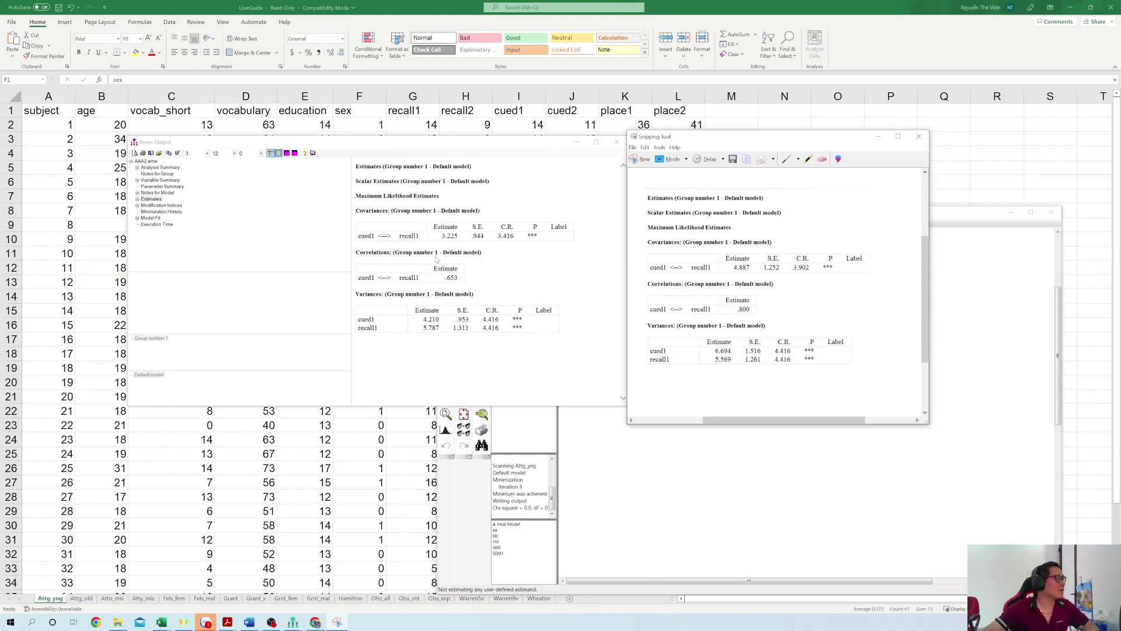
Check which data file is assigned to Group number 1 in the Amos model, leaving the assignment as it is.
click(649, 480)
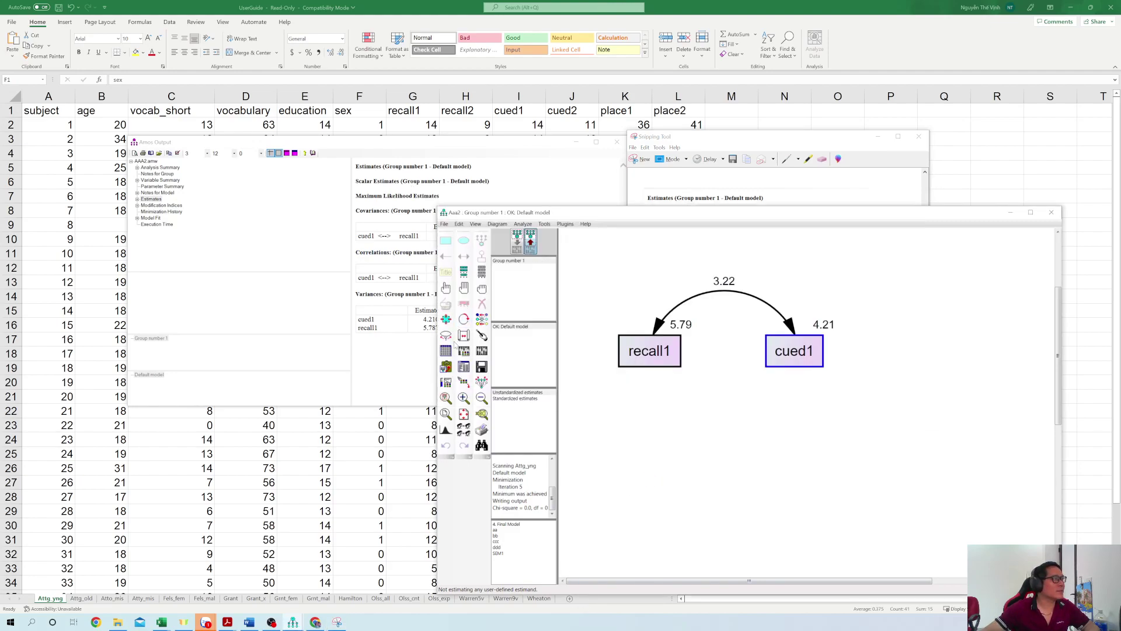
click(445, 350)
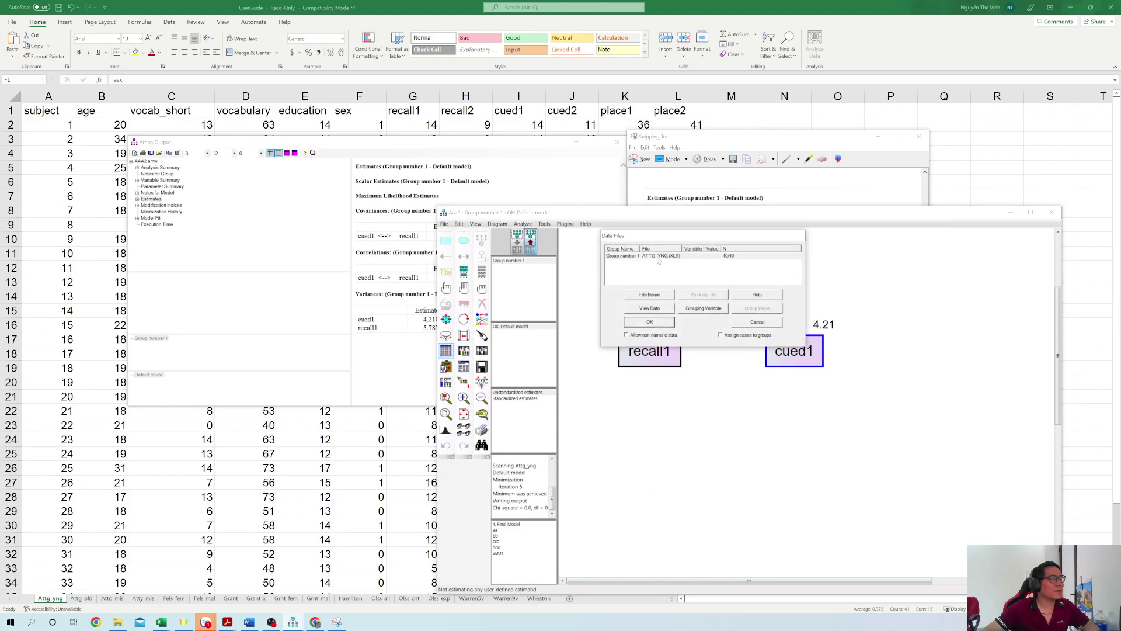
click(709, 192)
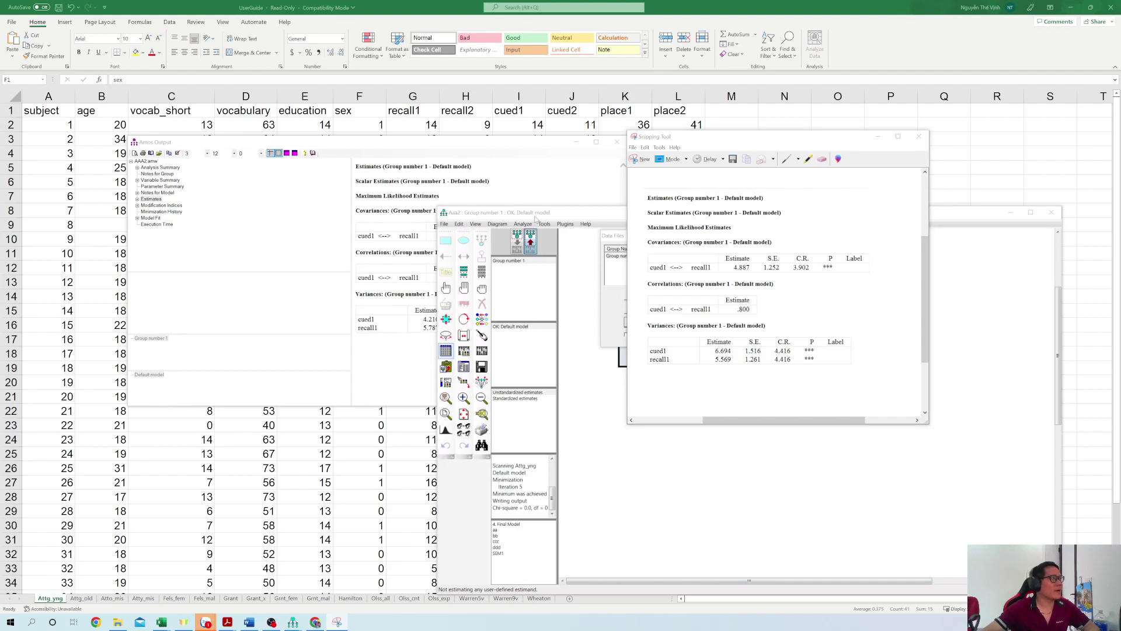
click(567, 219)
click(587, 178)
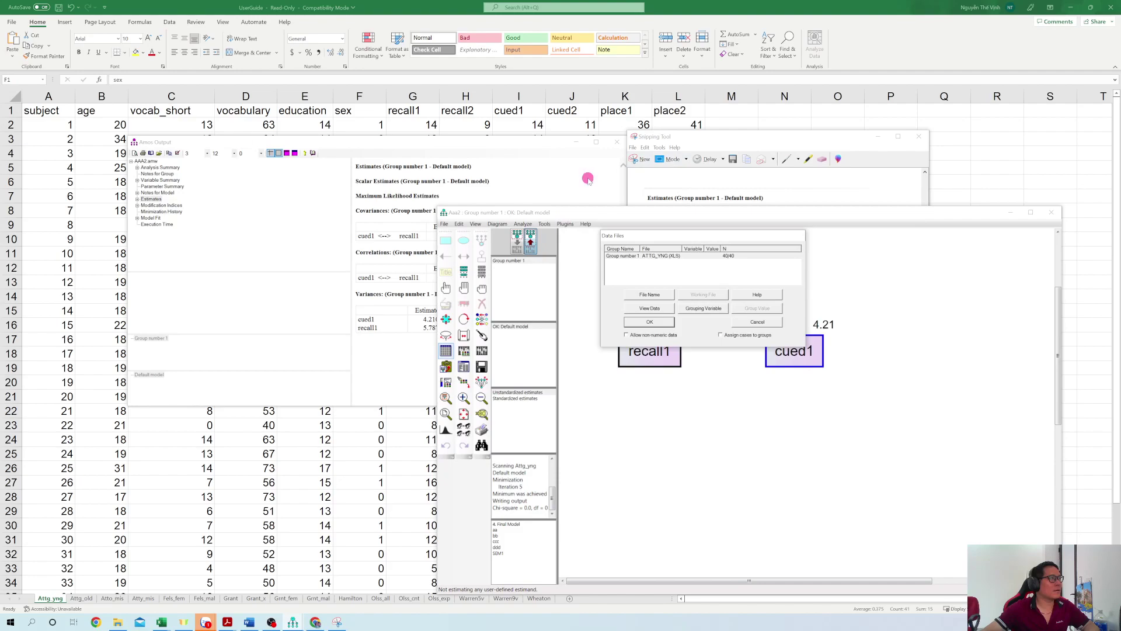
click(758, 322)
Return to the Attg_yng text output and highlight its Covariances heading for comparison with the Attg_old capture.
click(568, 170)
key(alt+Tab)
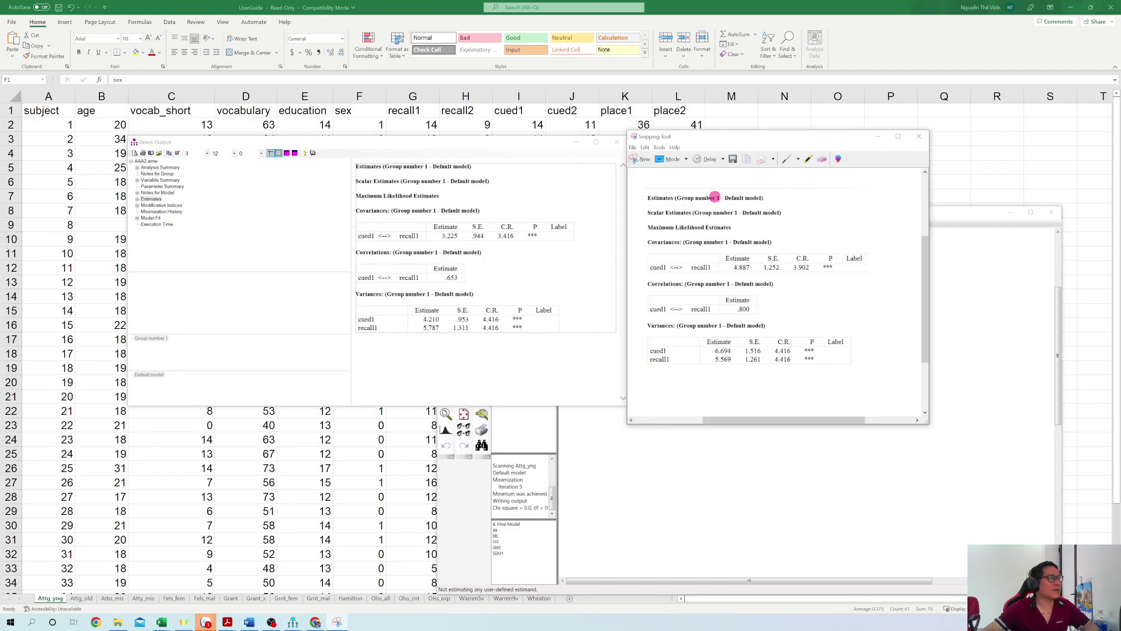
drag(517, 191, 518, 211)
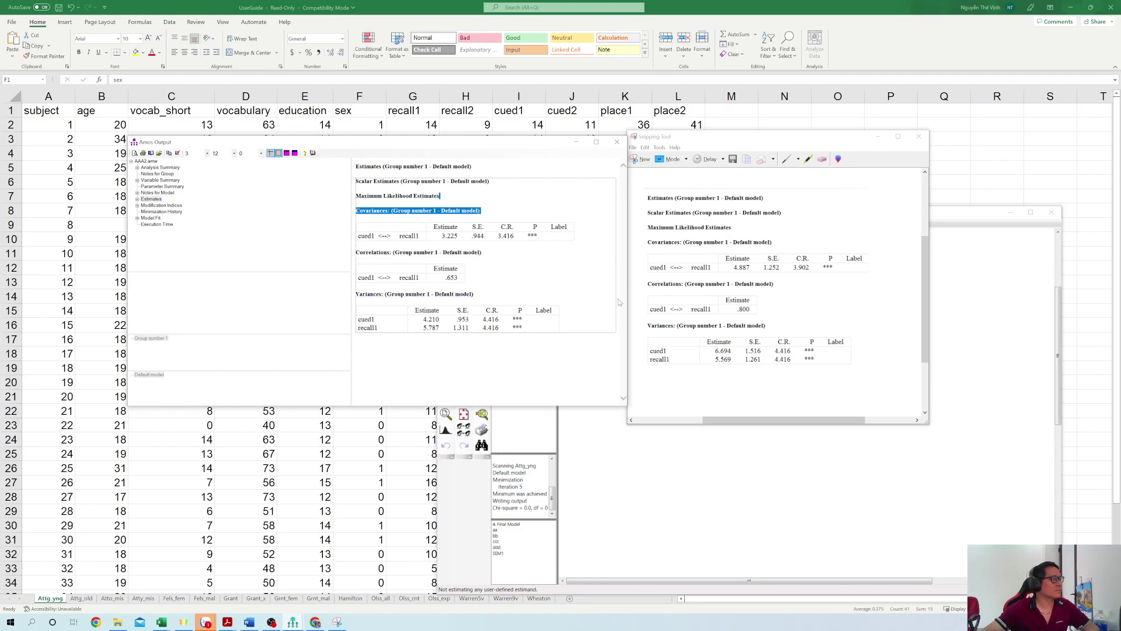
Recheck the data file behind the path diagram without changing it, and return to the Attg_yng text output.
click(563, 457)
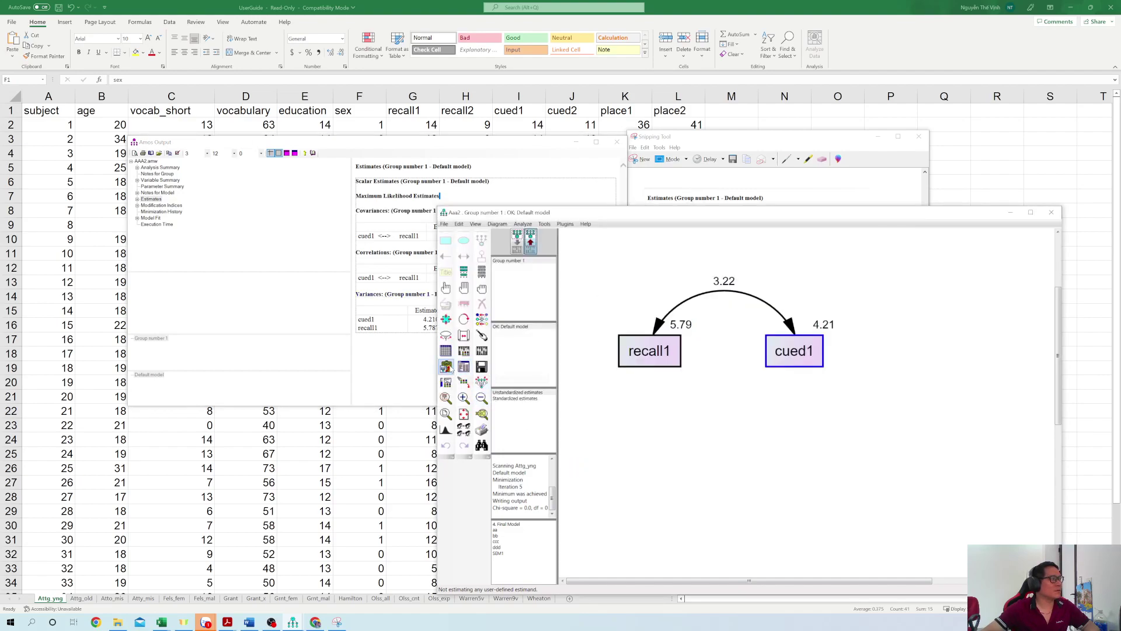
click(445, 351)
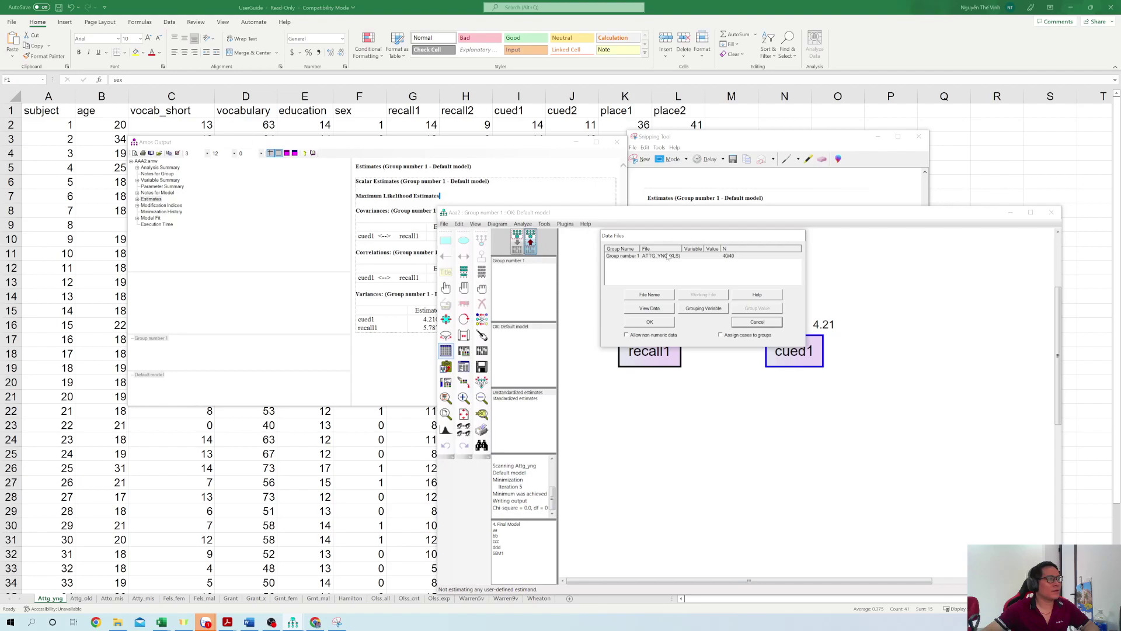
click(749, 323)
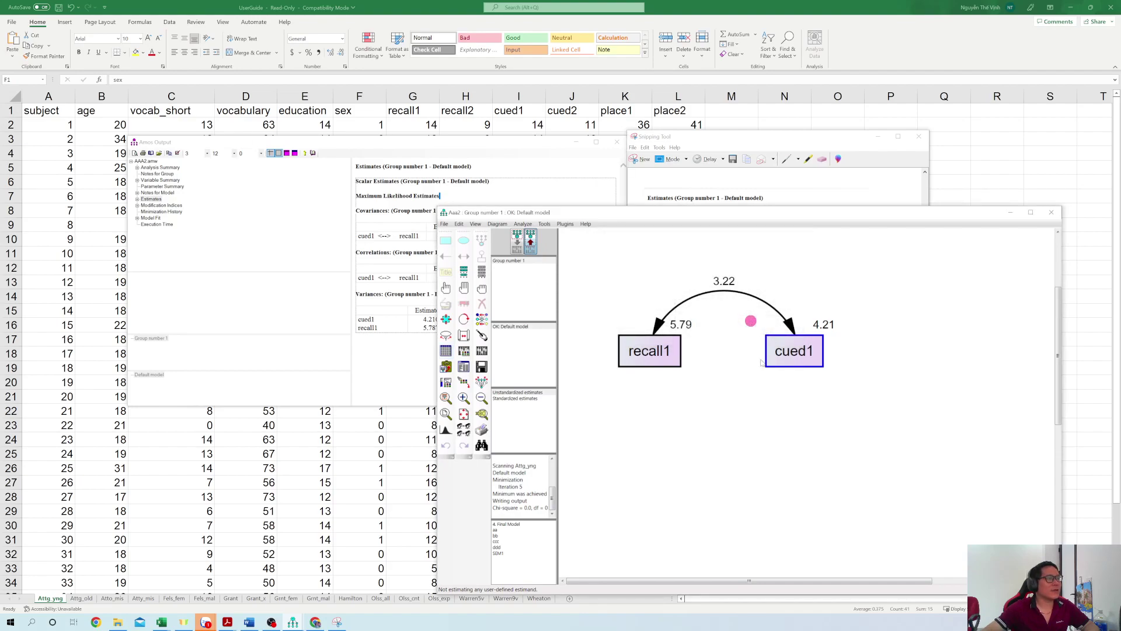
click(546, 150)
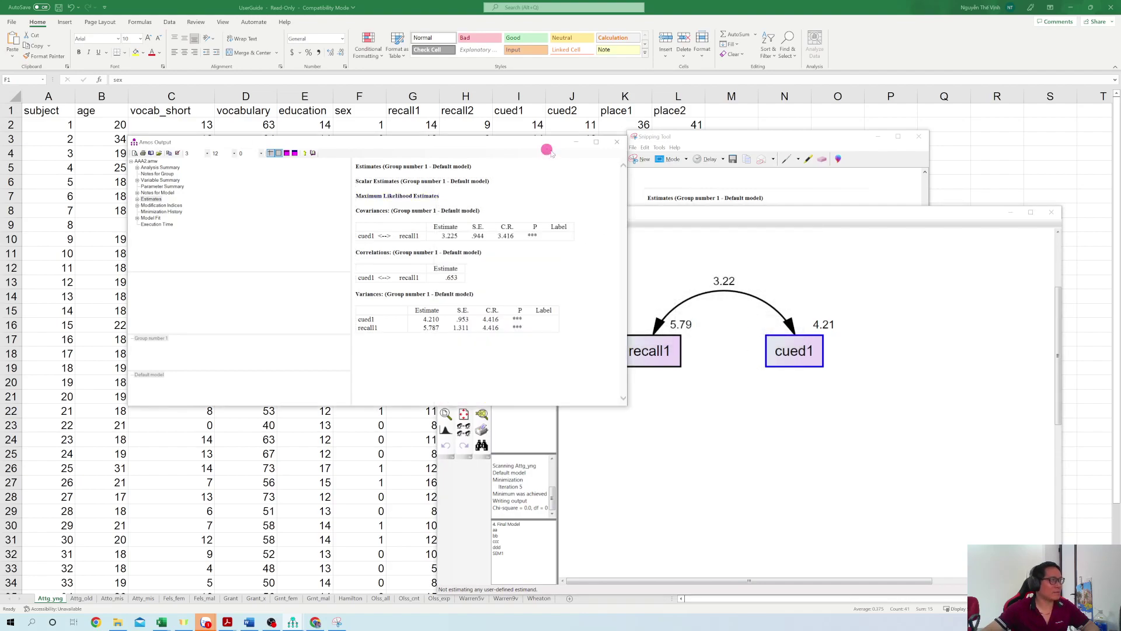
Move the Snipping Tool capture slightly lower beside the Attg_yng output to compare covariances, correlations and variances with Attg_old.
click(726, 193)
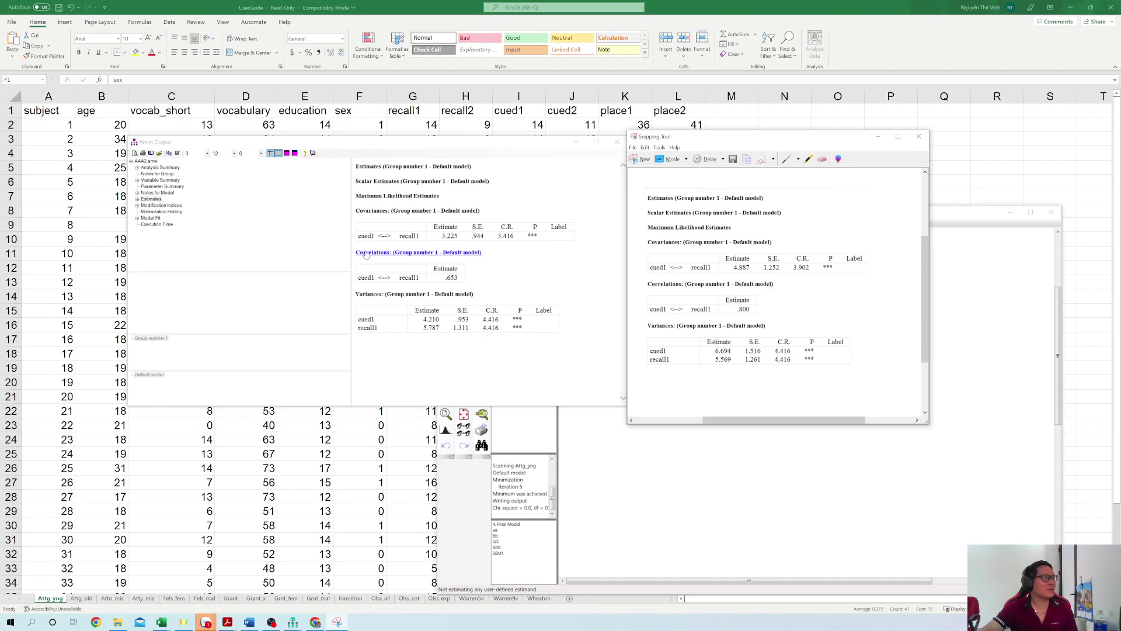
click(696, 139)
mouse_move(696, 139)
mouse_down()
mouse_move(829, 195)
mouse_move(669, 149)
mouse_move(689, 151)
mouse_up()
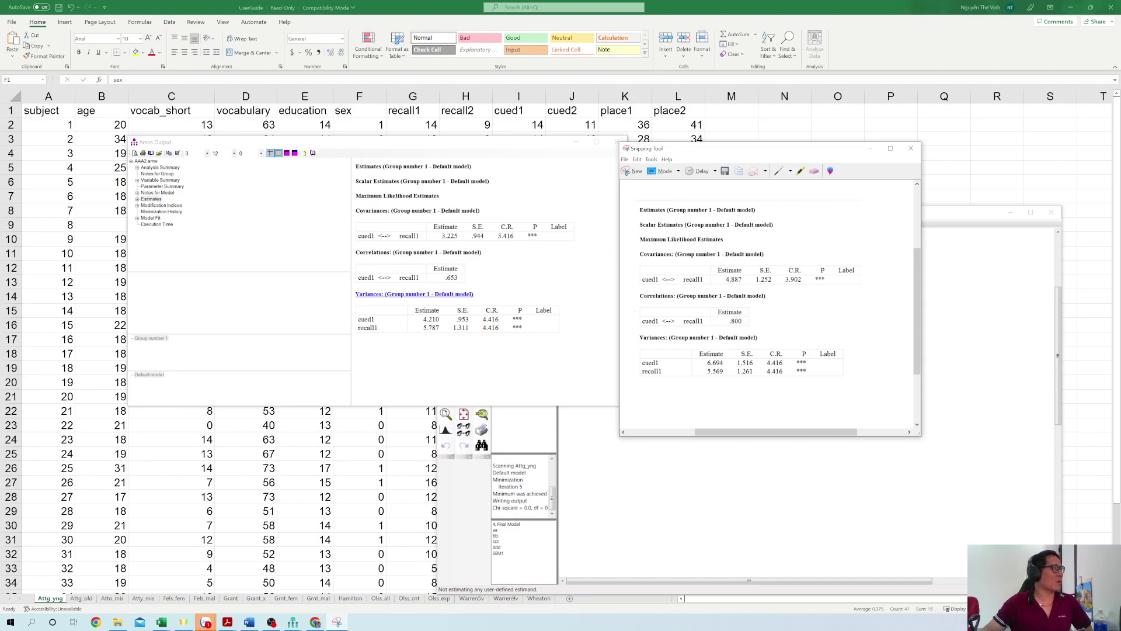
mouse_move(715, 150)
mouse_down()
mouse_move(725, 330)
mouse_move(627, 247)
mouse_move(653, 162)
mouse_move(714, 160)
mouse_up()
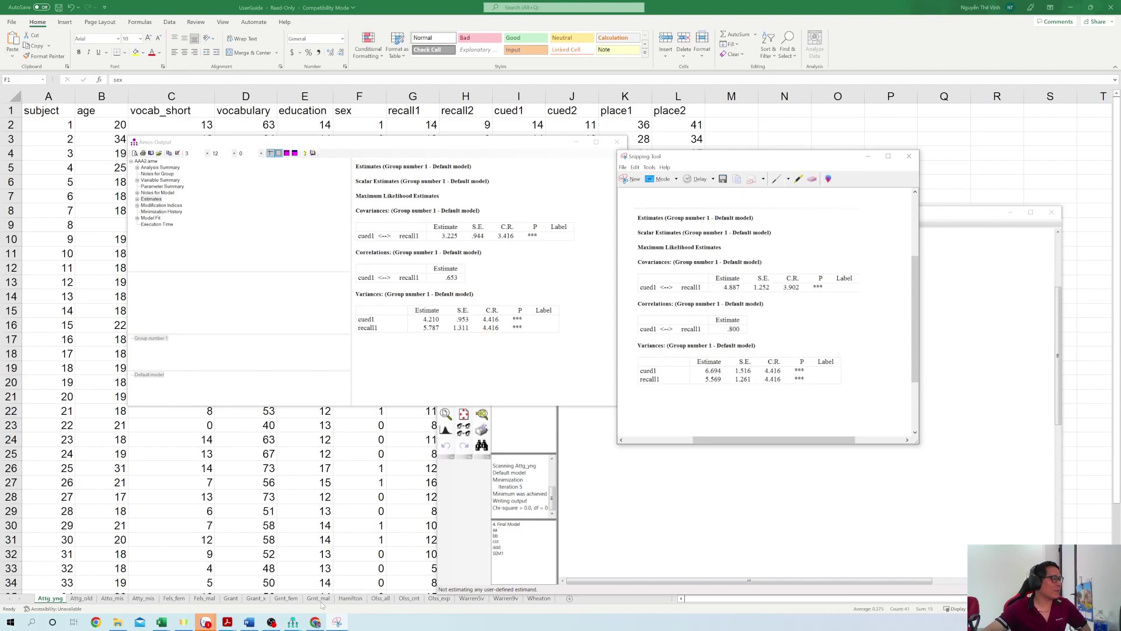
Switch to the Amos user's guide PDF in Acrobat and examine the introduction to Simultaneous Analysis of Several Groups.
click(227, 622)
click(301, 576)
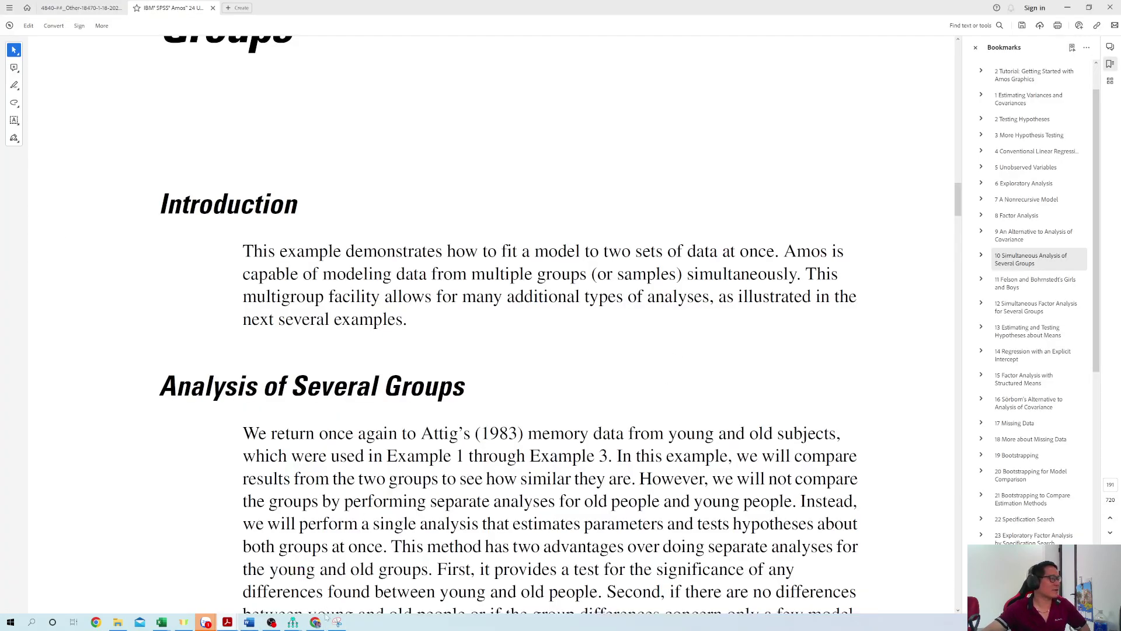
mouse_move(292, 623)
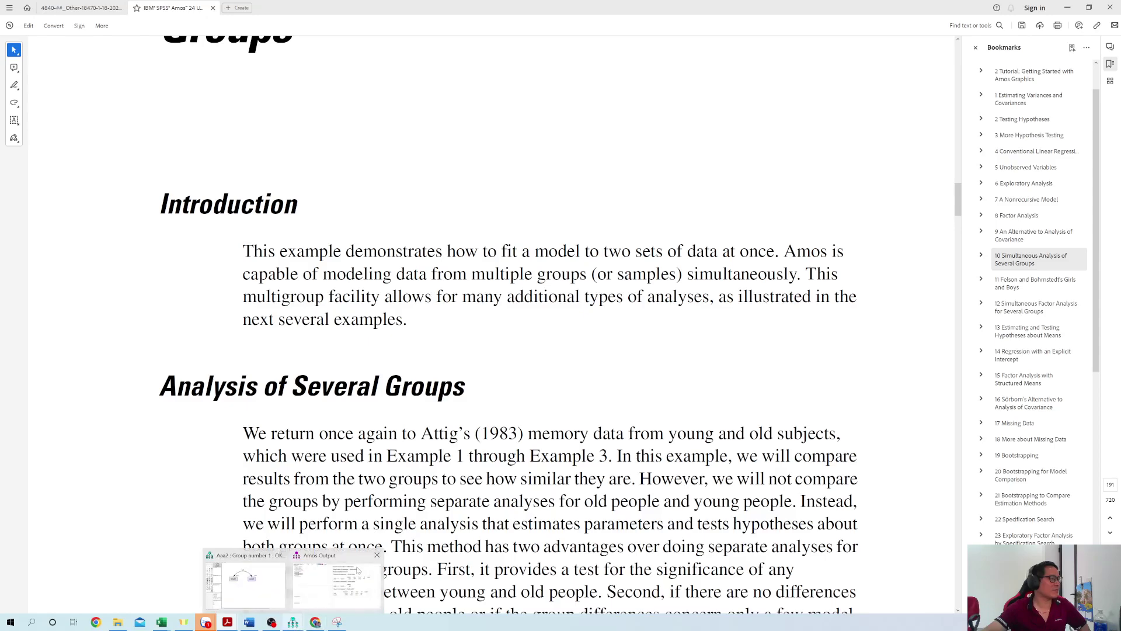
mouse_move(357, 570)
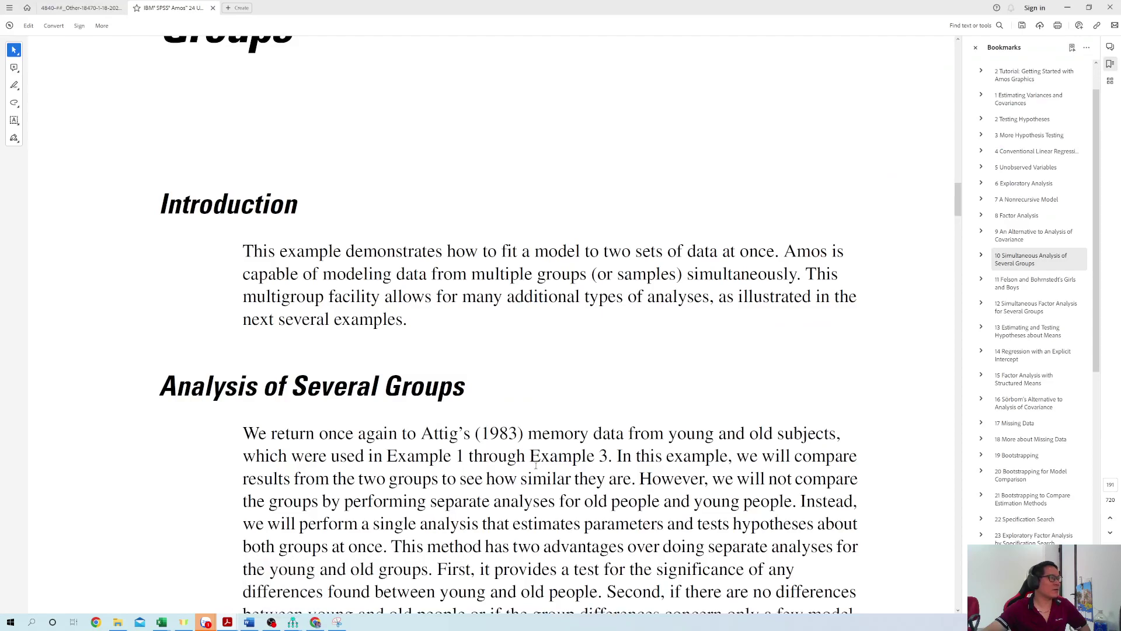
scroll(384, 350, down, 3)
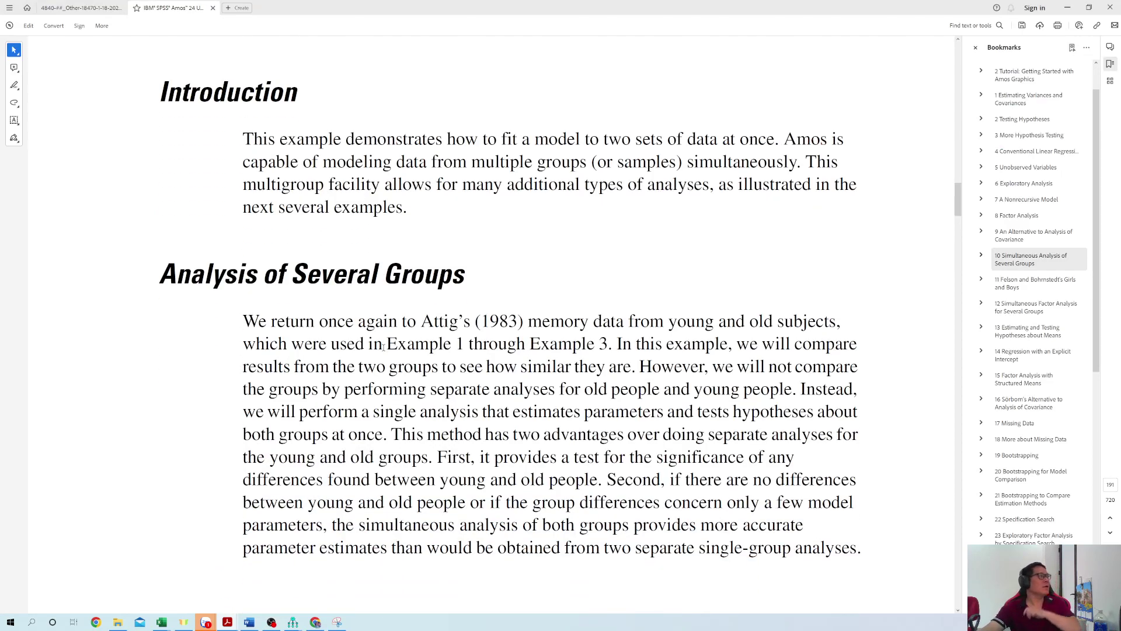
scroll(384, 346, up, 1)
scroll(382, 347, up, 1)
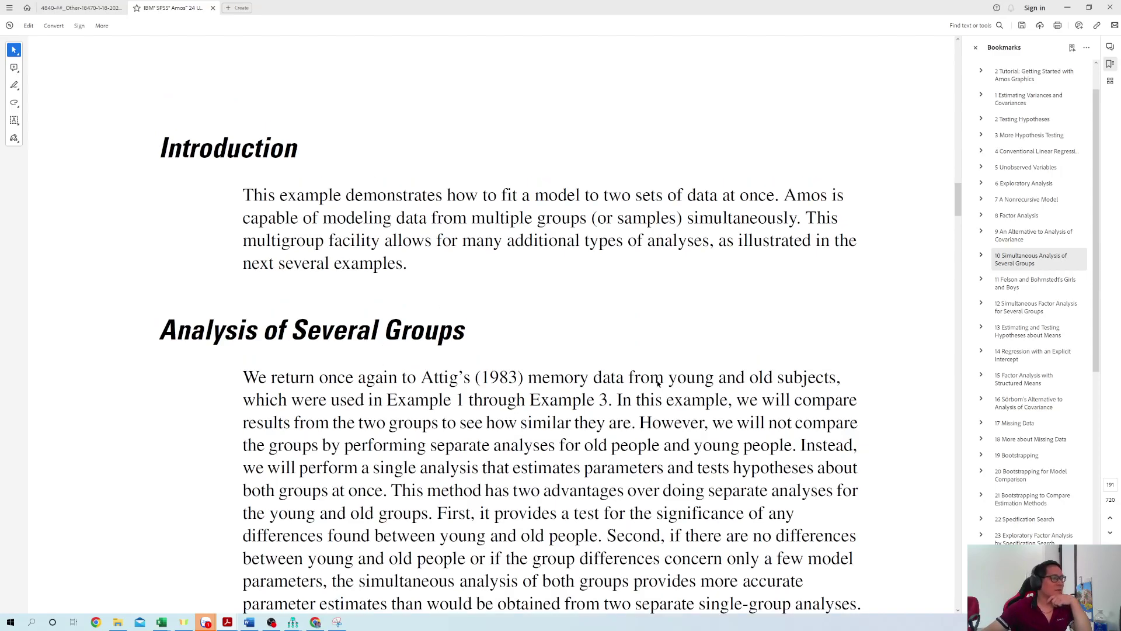
scroll(533, 387, up, 3)
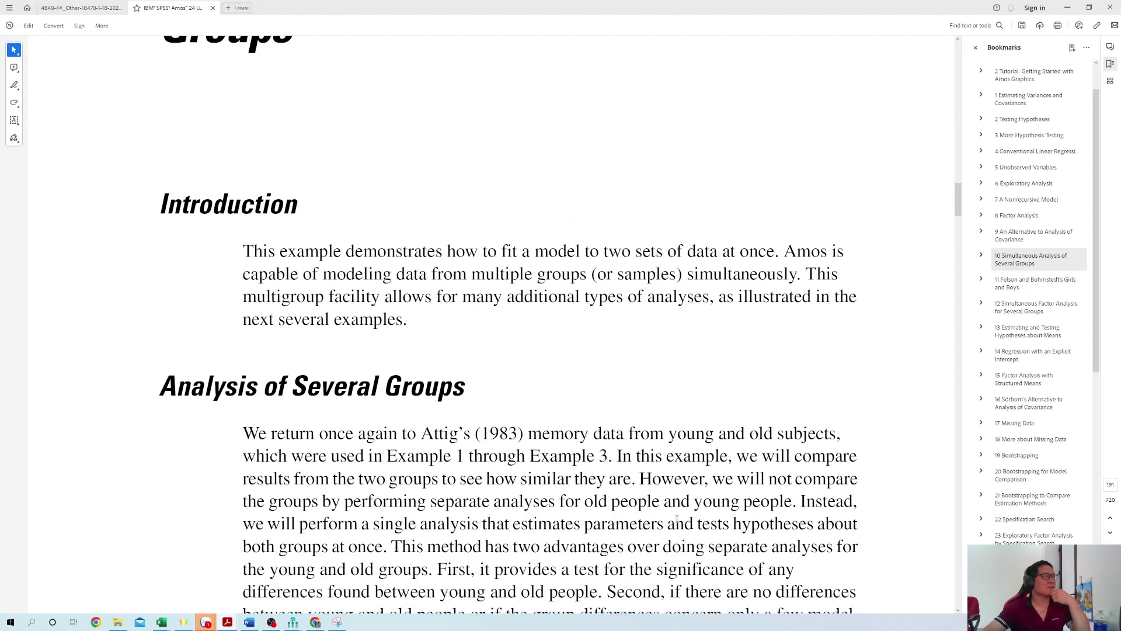
scroll(533, 387, up, 2)
scroll(288, 204, down, 4)
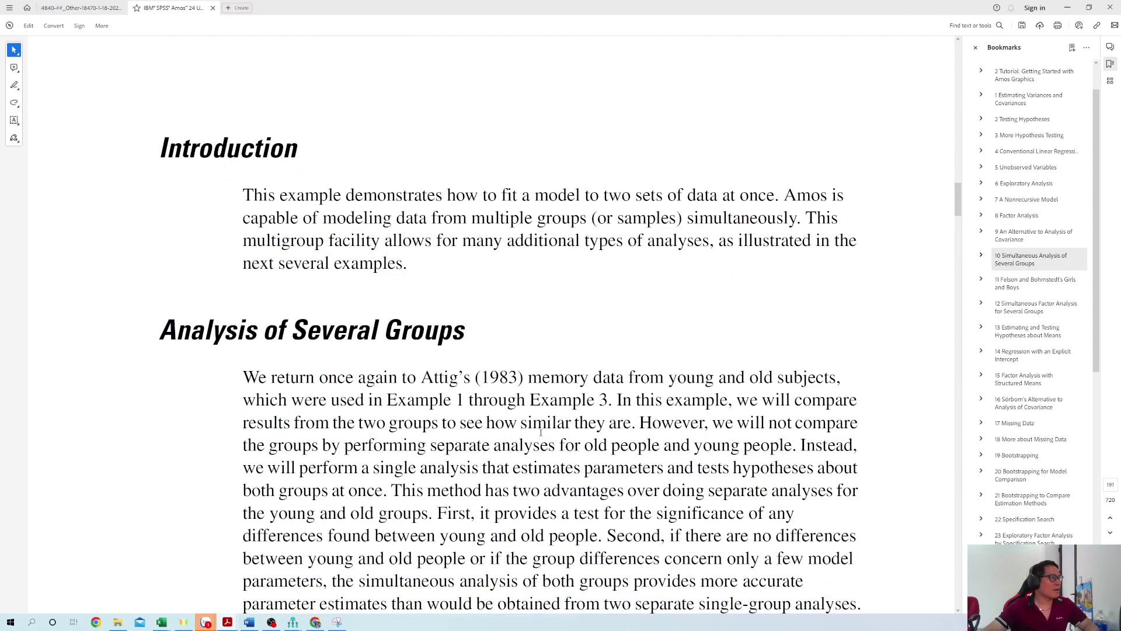
Follow the first sentence of the Introduction and highlight the phrase "two sets of data at once".
drag(243, 194, 442, 194)
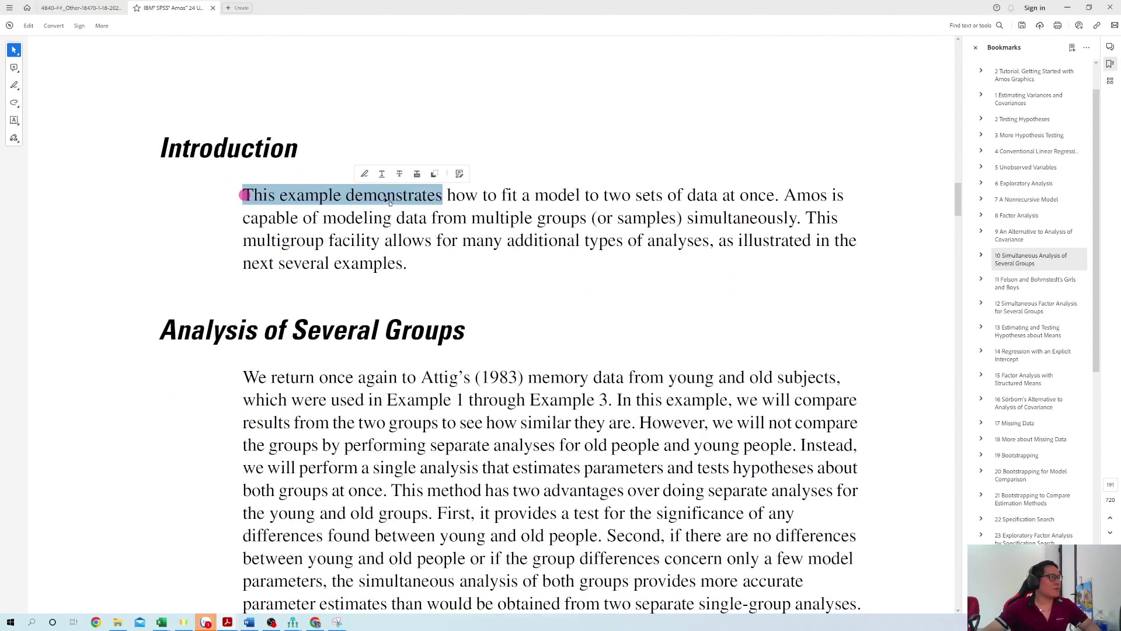
click(422, 195)
click(352, 194)
drag(352, 195, 403, 195)
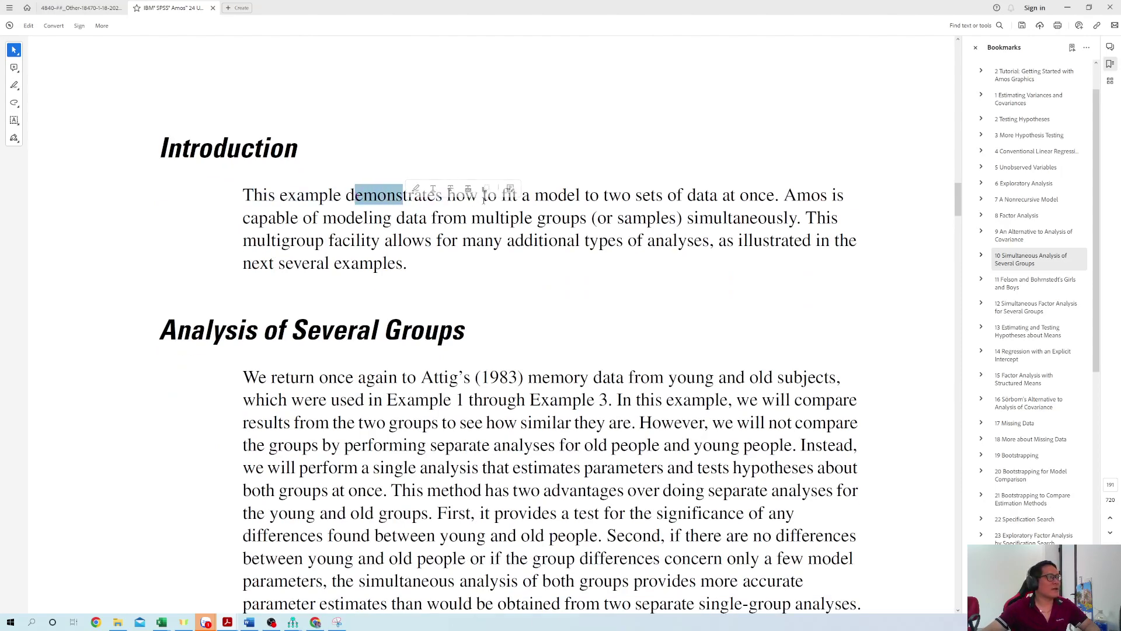
drag(501, 199, 776, 198)
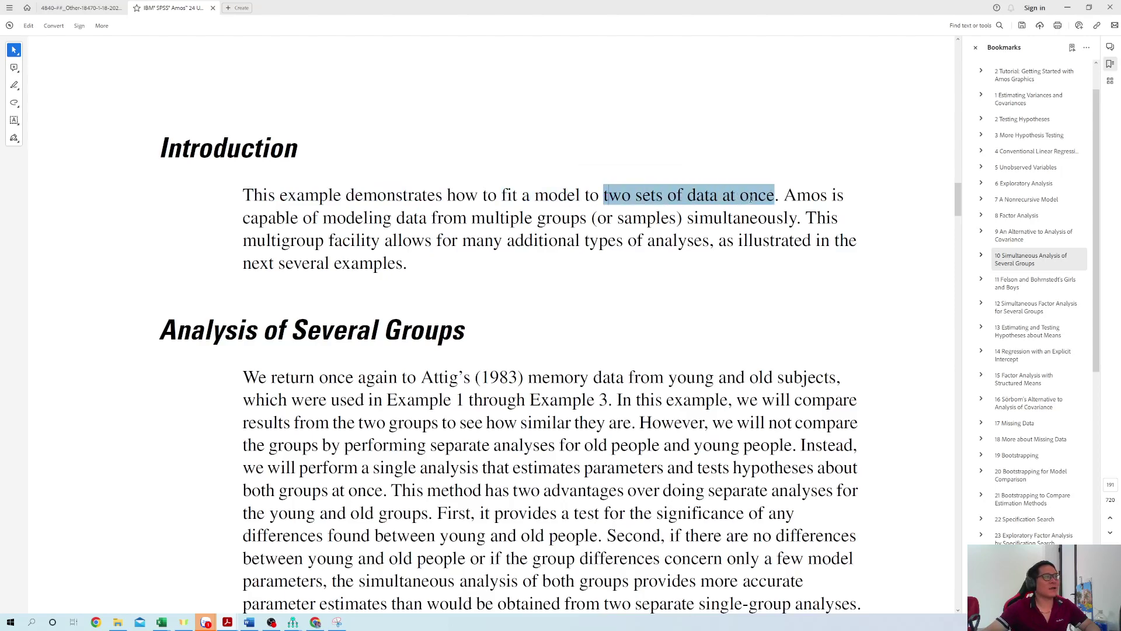
Review the Amos path diagram and the Attg_yng and Attg_old sheets of the UserGuide workbook in Excel.
key(alt+Tab)
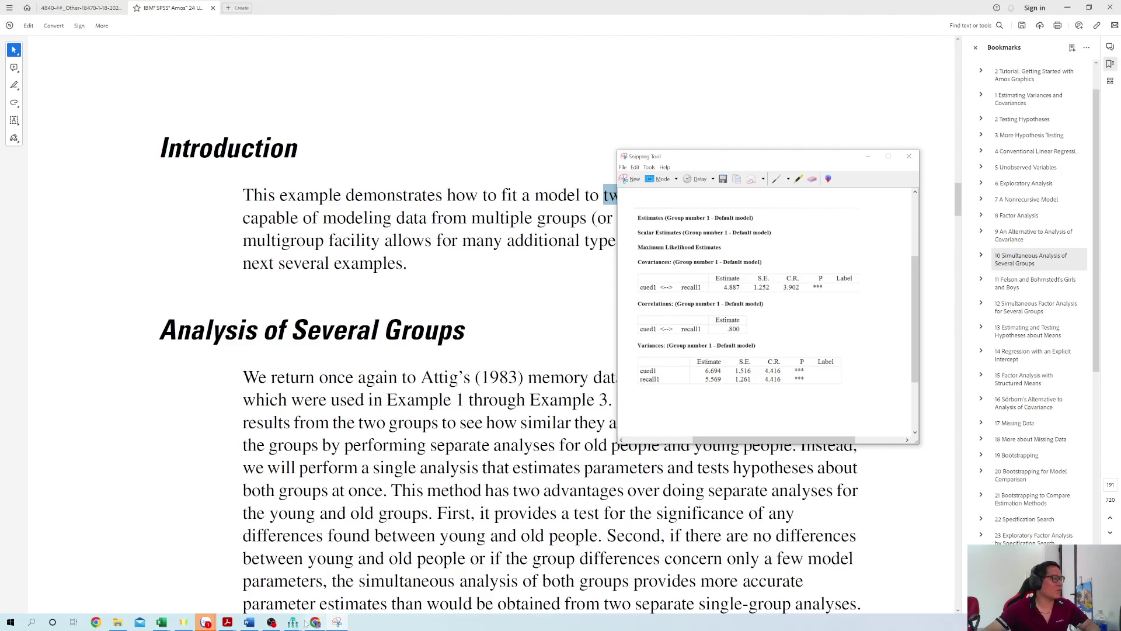
mouse_move(292, 621)
click(253, 577)
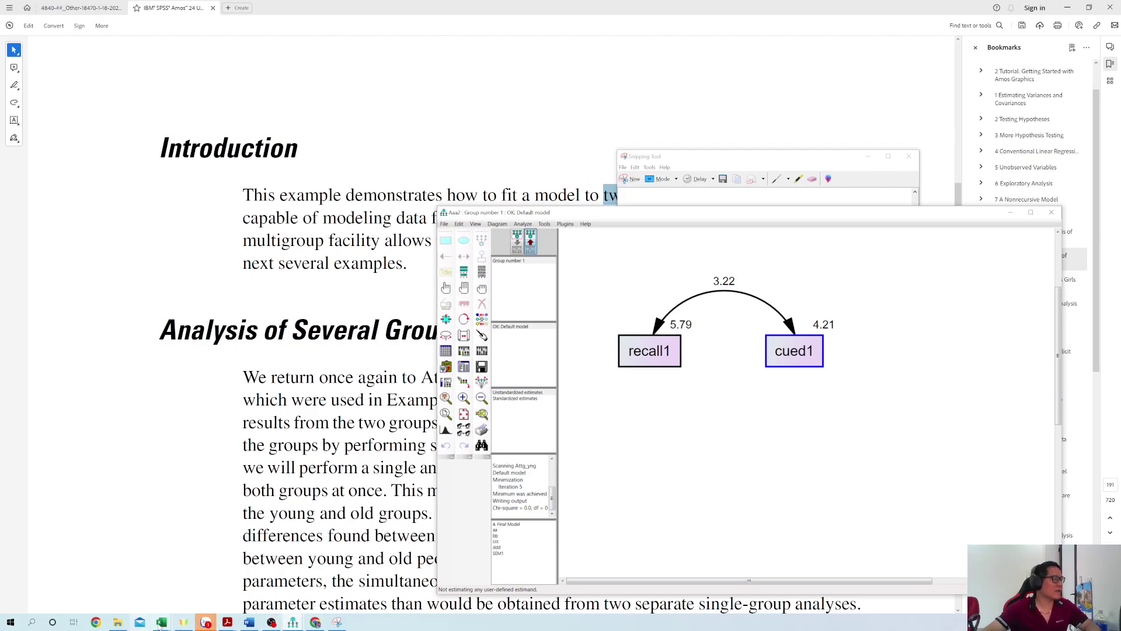
mouse_move(162, 622)
click(216, 607)
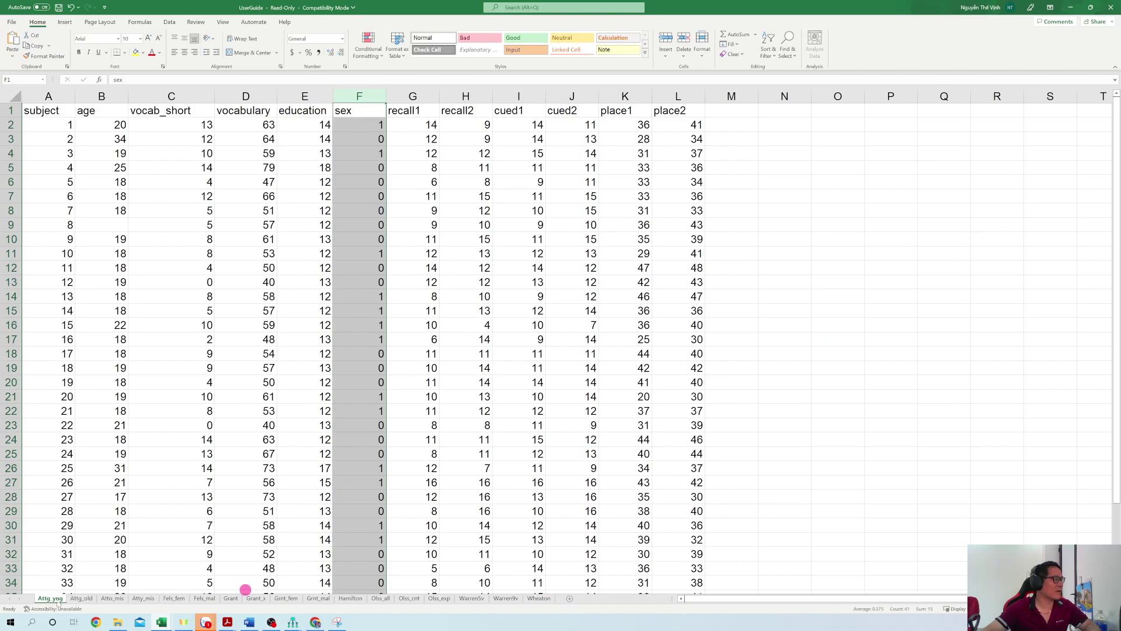
click(80, 598)
click(50, 598)
click(80, 598)
key(alt+Tab)
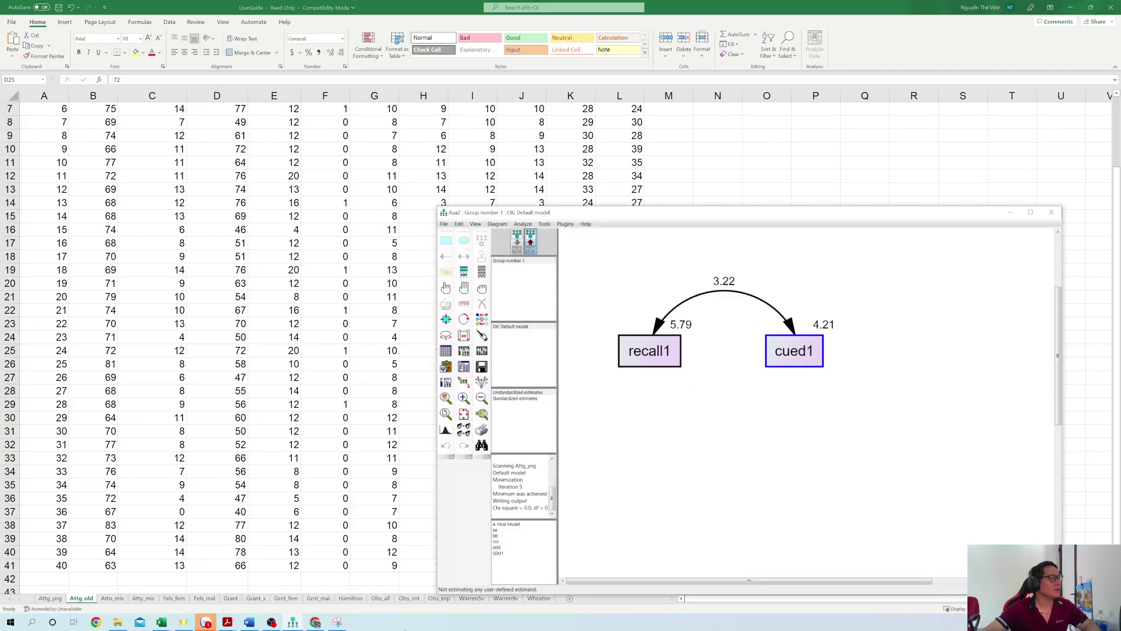
Return to the guide PDF and highlight "multiple groups", "simultaneously" and "multigroup facility" in turn while reading the Introduction.
mouse_move(229, 620)
click(297, 586)
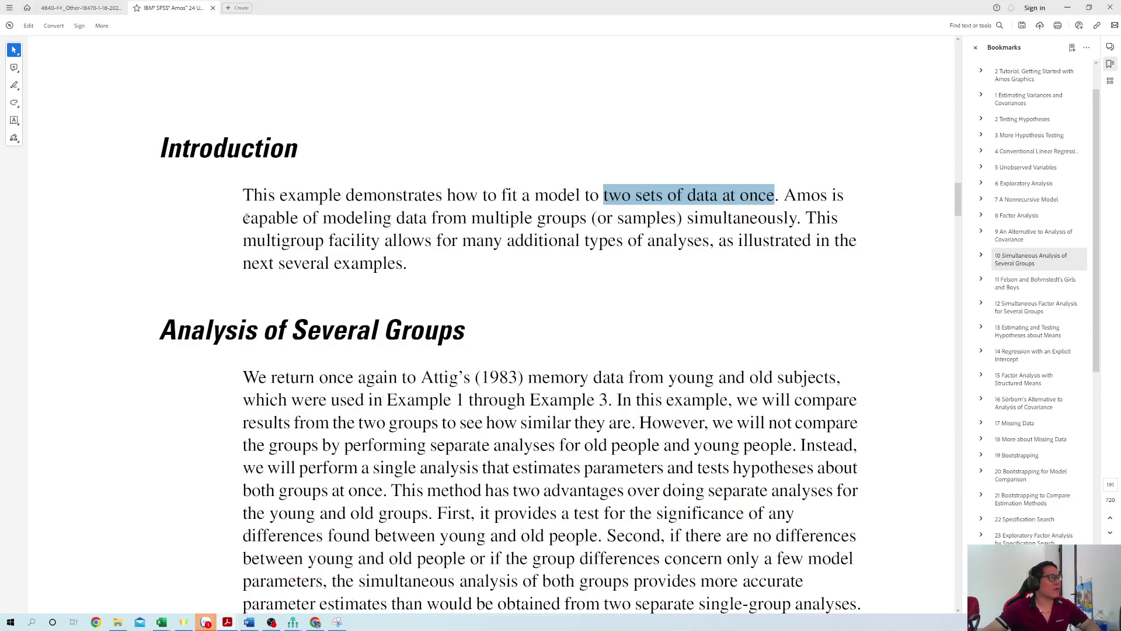
double_click(331, 218)
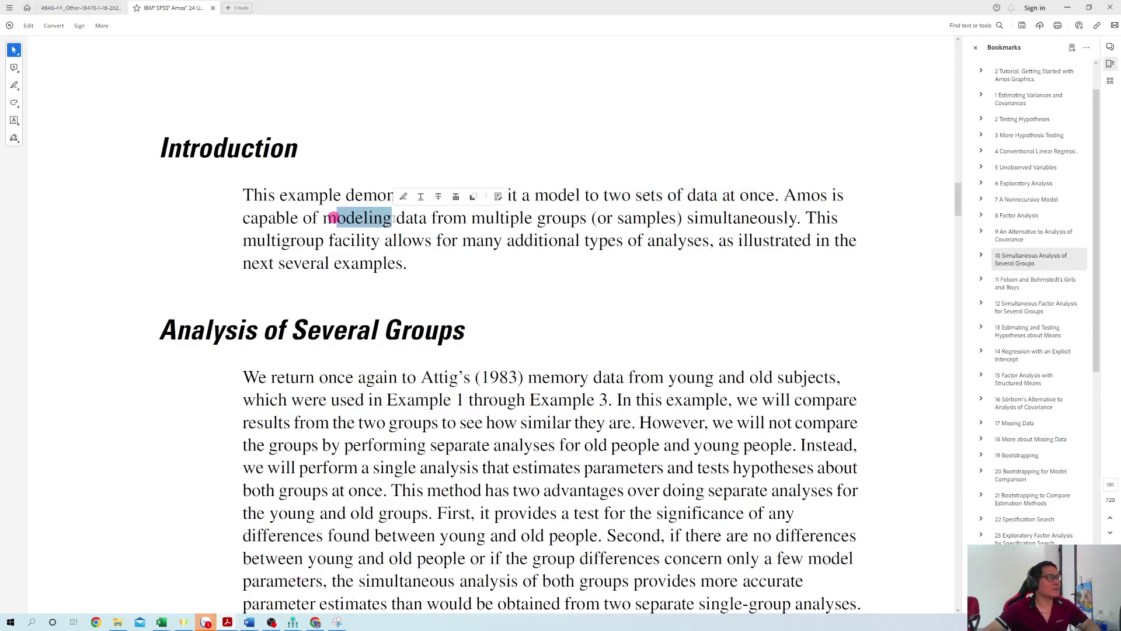
drag(520, 218, 586, 219)
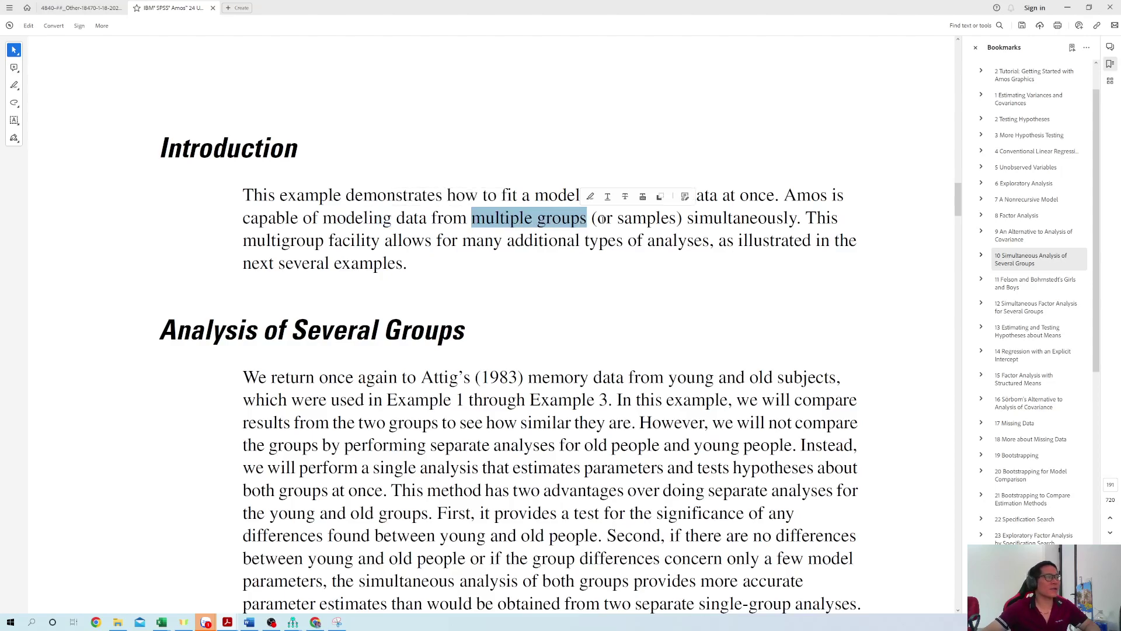
drag(798, 221, 699, 225)
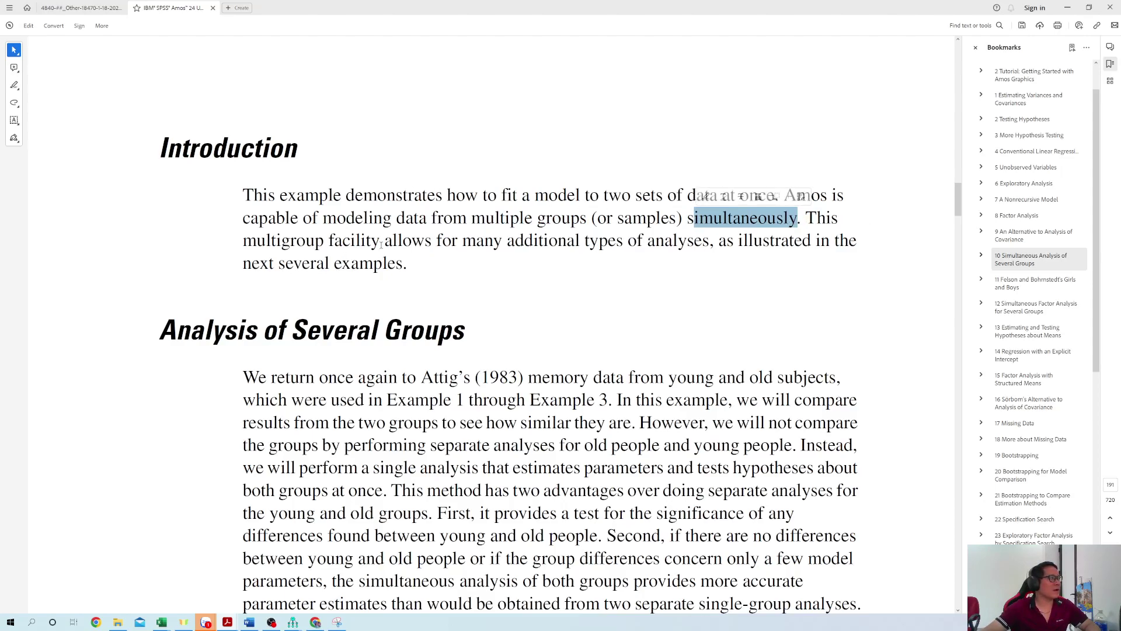
drag(243, 241, 377, 244)
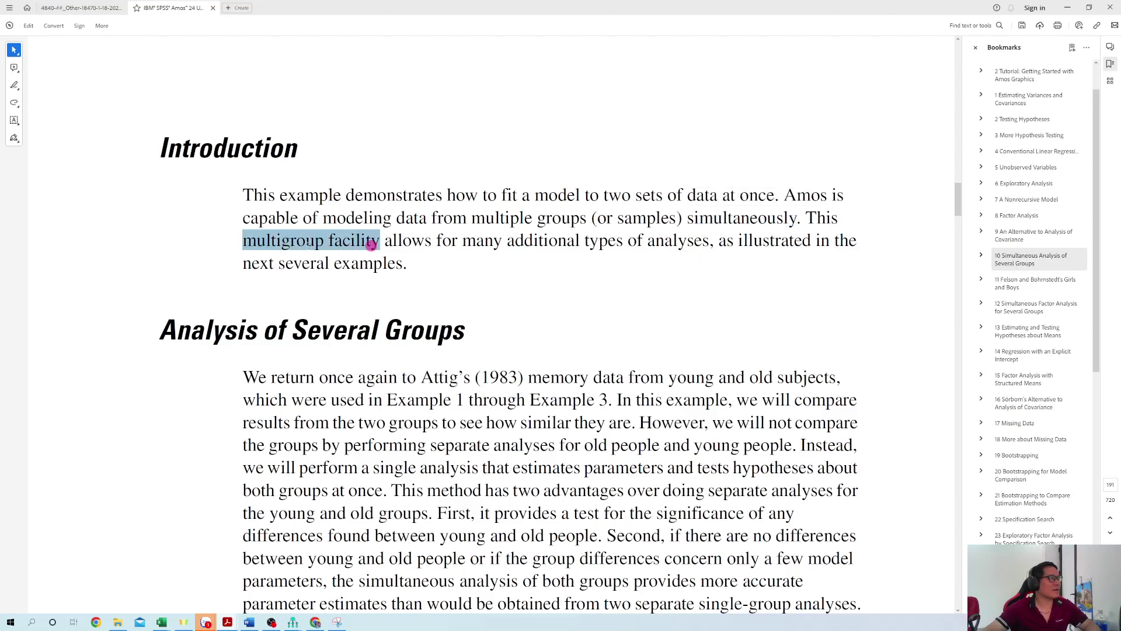
Clear the text selection and read the Analysis of Several Groups section of the guide.
click(844, 296)
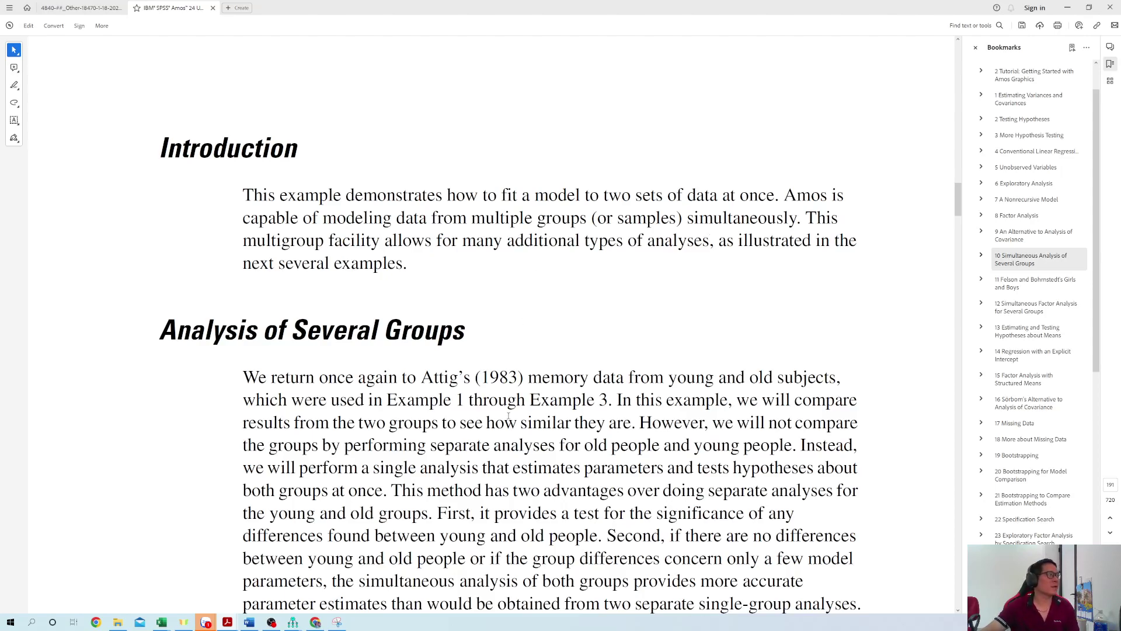
scroll(514, 316, down, 2)
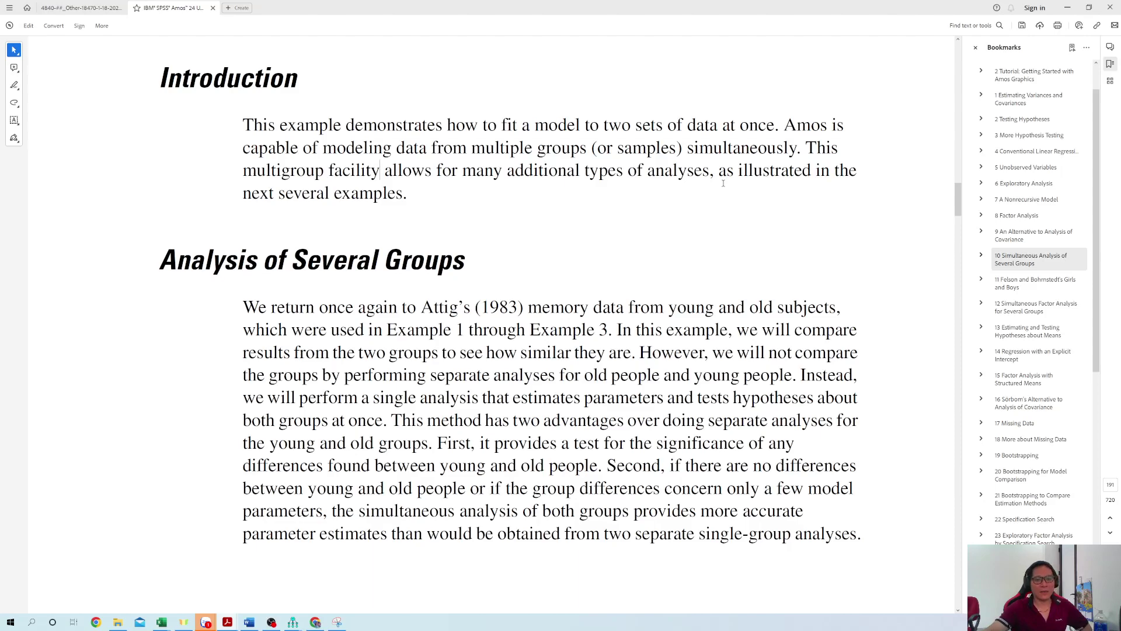
scroll(473, 325, down, 2)
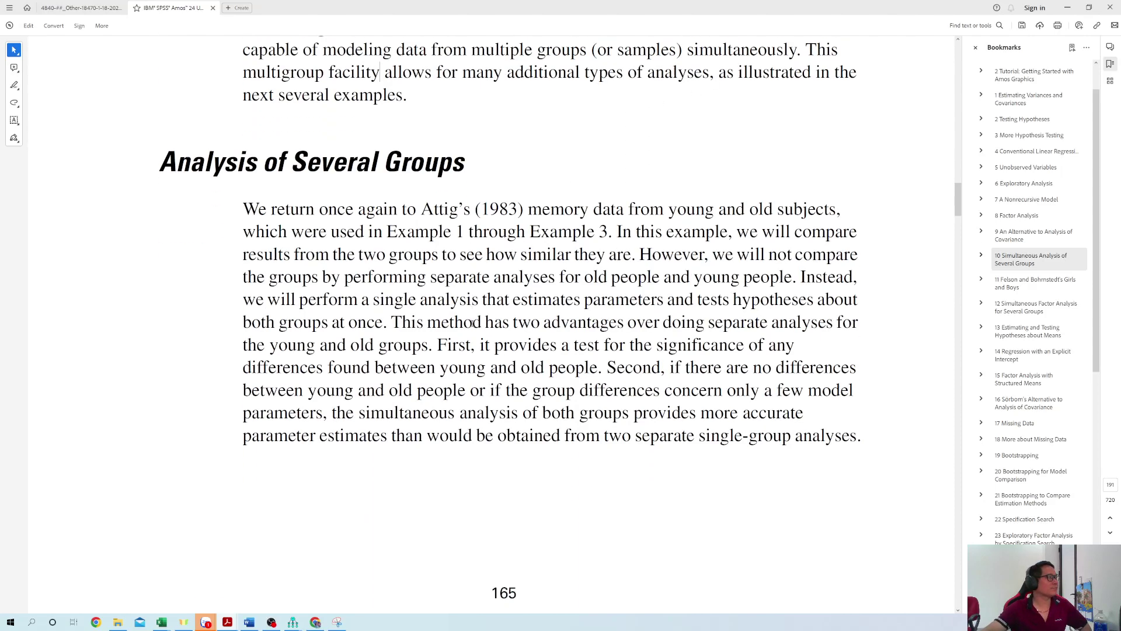
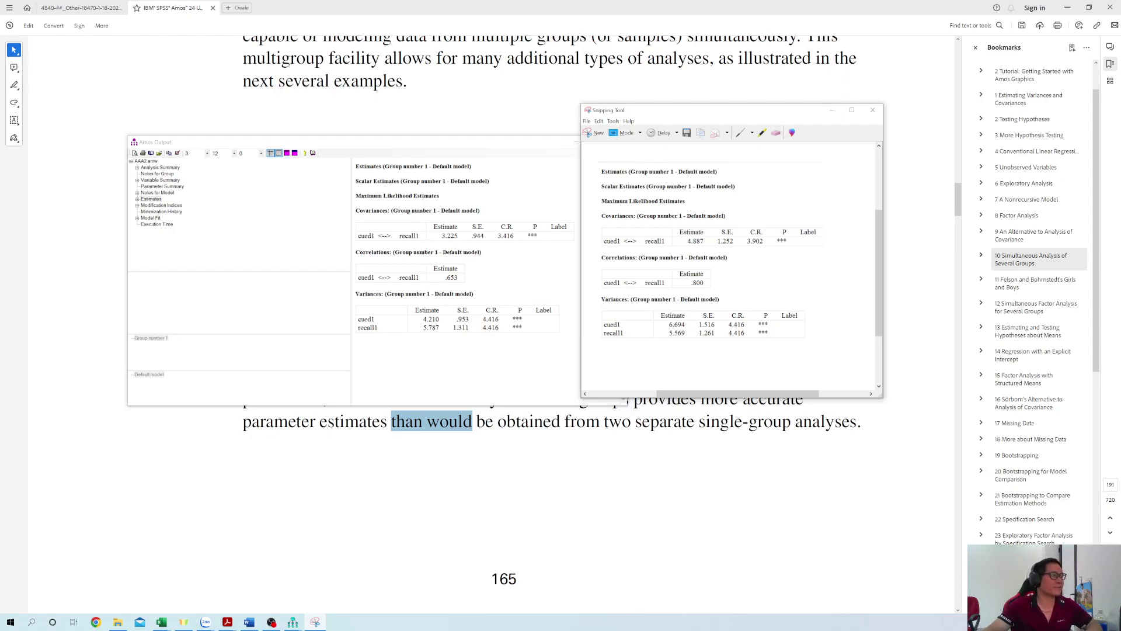
Select the whole Analysis of Several Groups paragraph and continue to the About the Data section on page 166.
click(598, 430)
scroll(598, 431, down, 2)
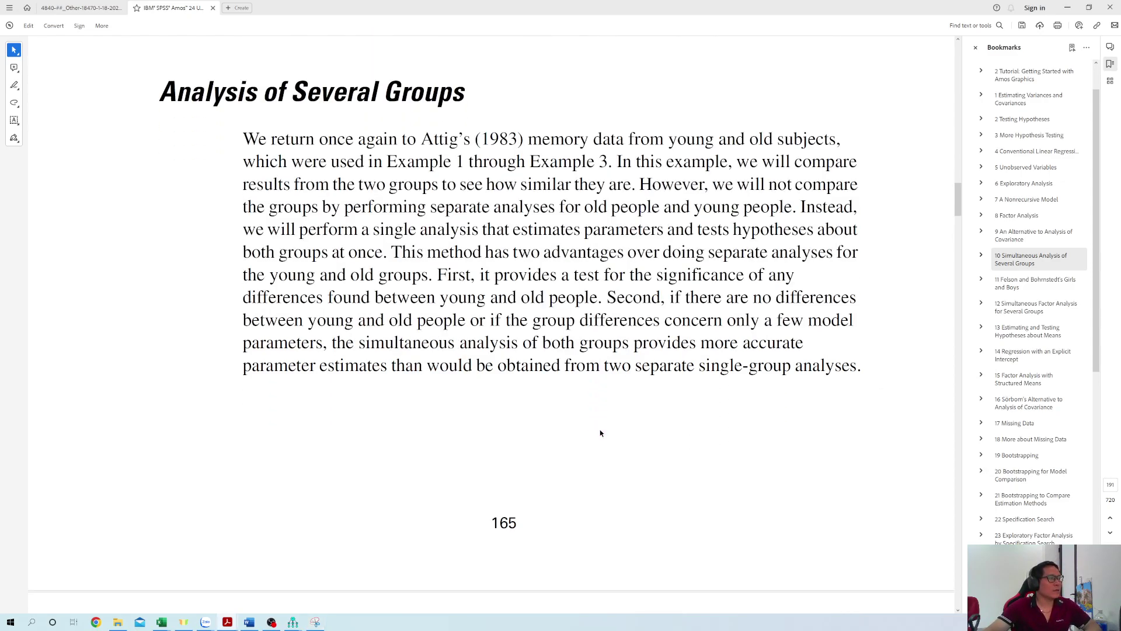
scroll(600, 433, up, 1)
drag(244, 138, 858, 366)
scroll(558, 446, down, 3)
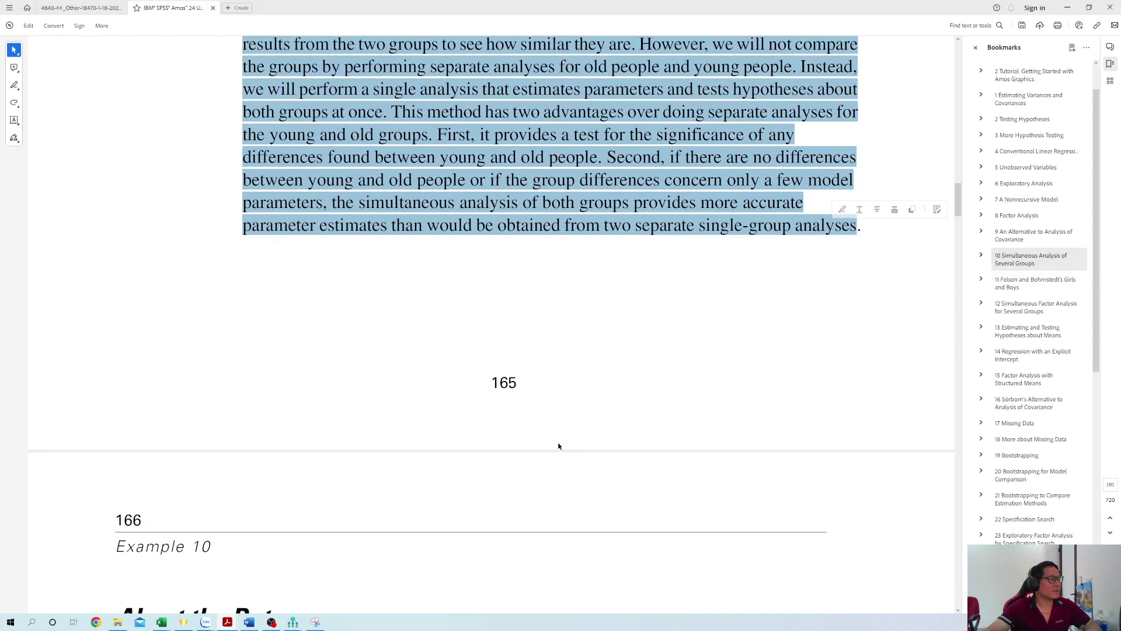
scroll(558, 446, down, 8)
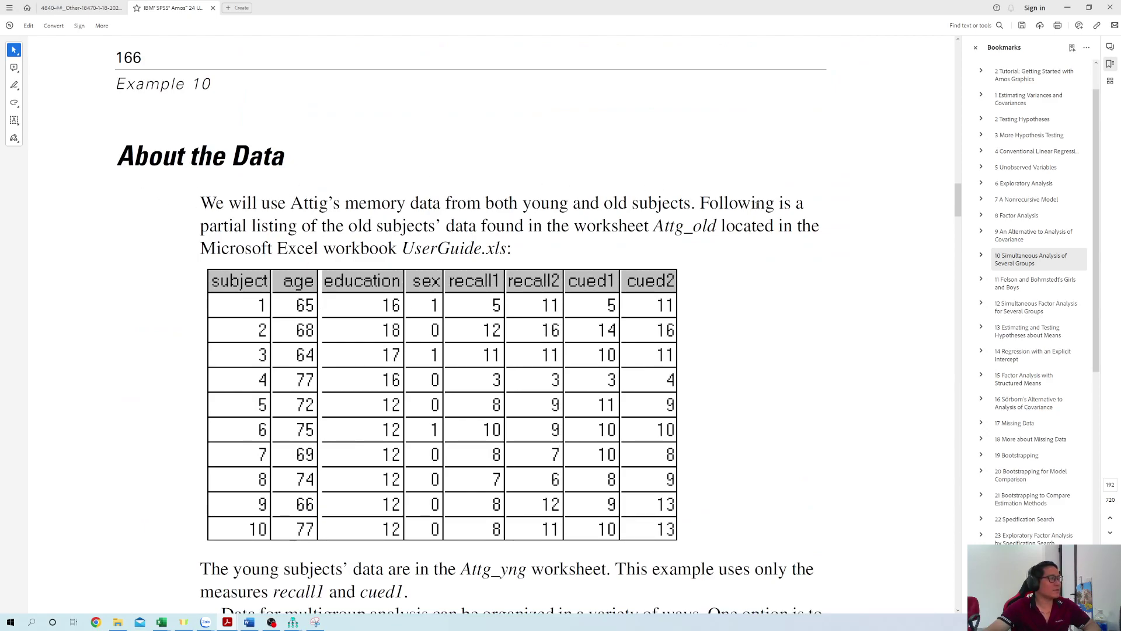
Highlight "We will use", "memory data" and "old subjects" in turn while reading the first sentence of About the Data.
drag(201, 203, 287, 202)
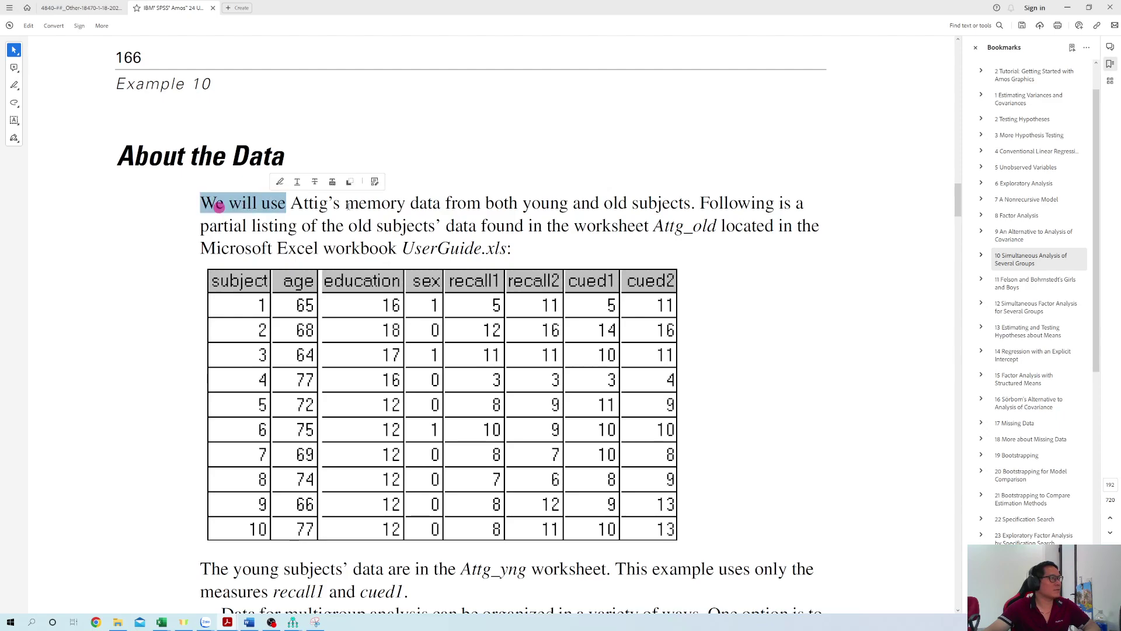
click(443, 203)
drag(444, 203, 350, 207)
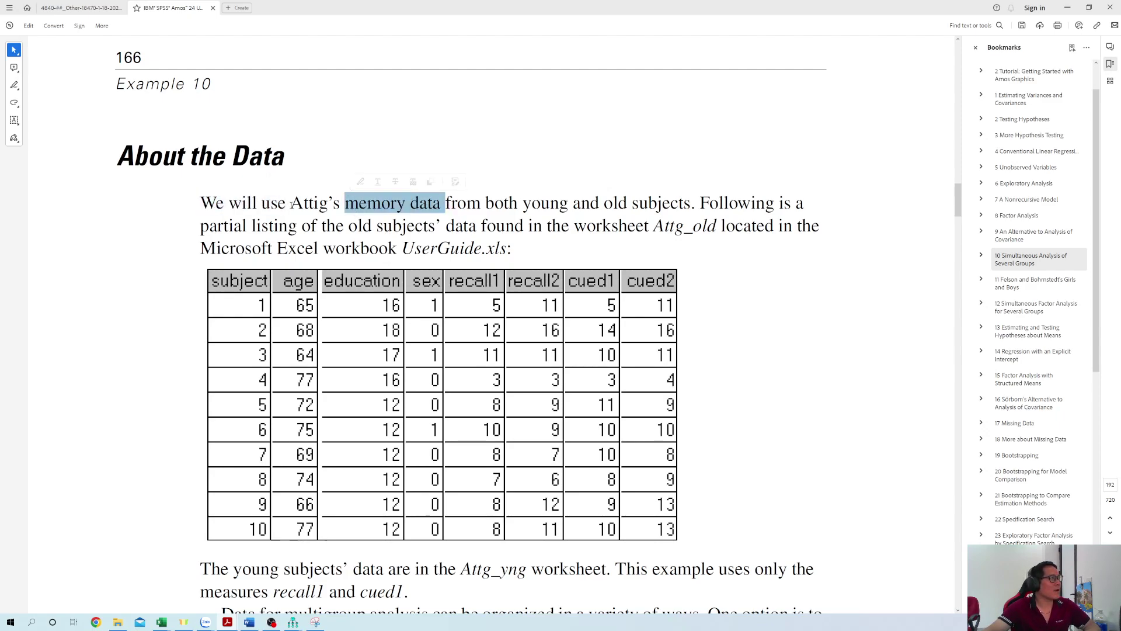
drag(291, 203, 303, 204)
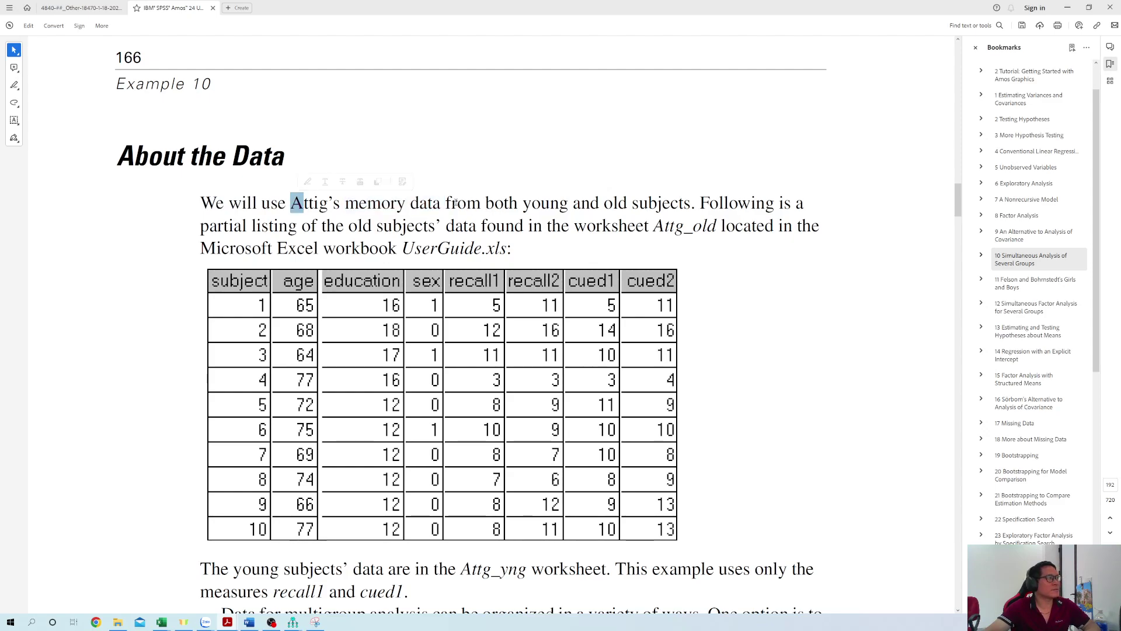
drag(485, 204, 691, 203)
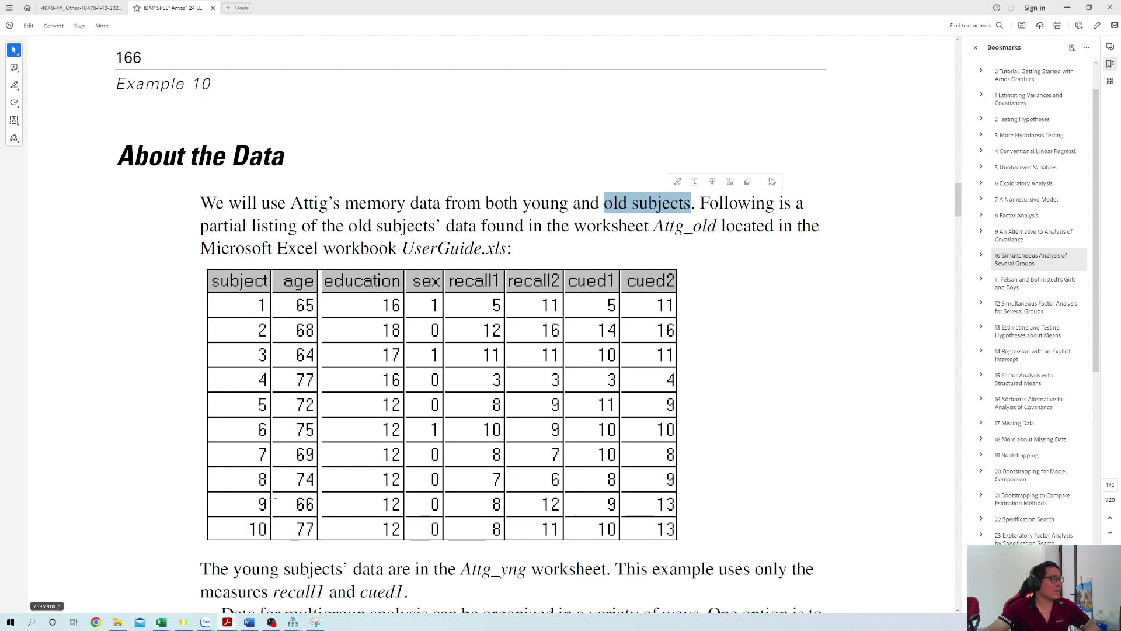
Switch to the UserGuide workbook in Excel and examine the sex column of the Attg_old sheet.
mouse_move(161, 622)
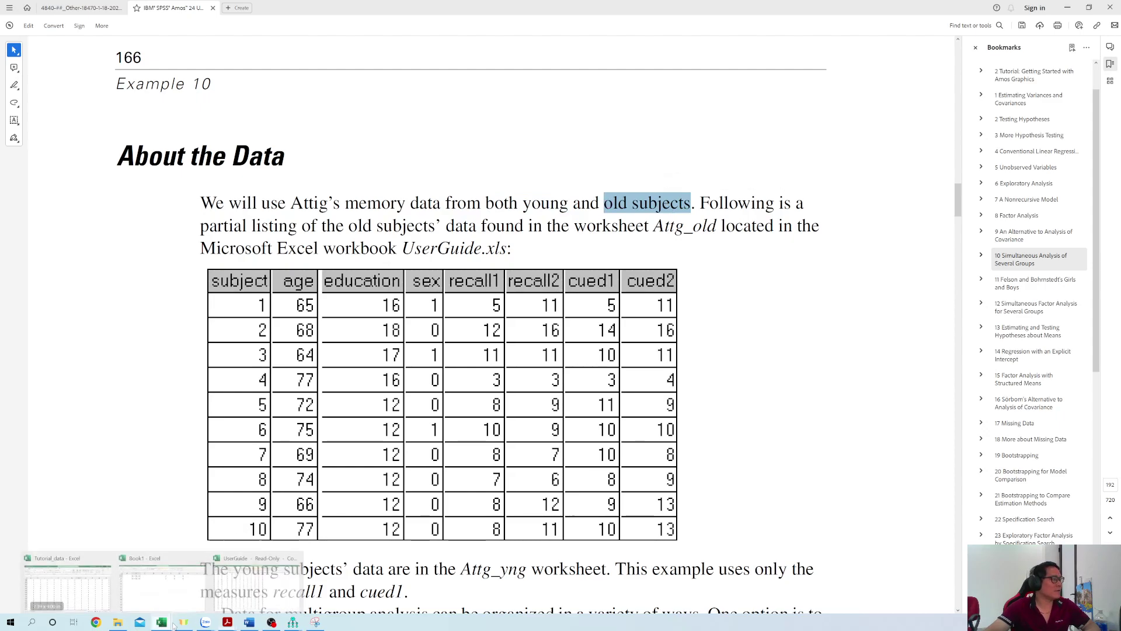
click(275, 598)
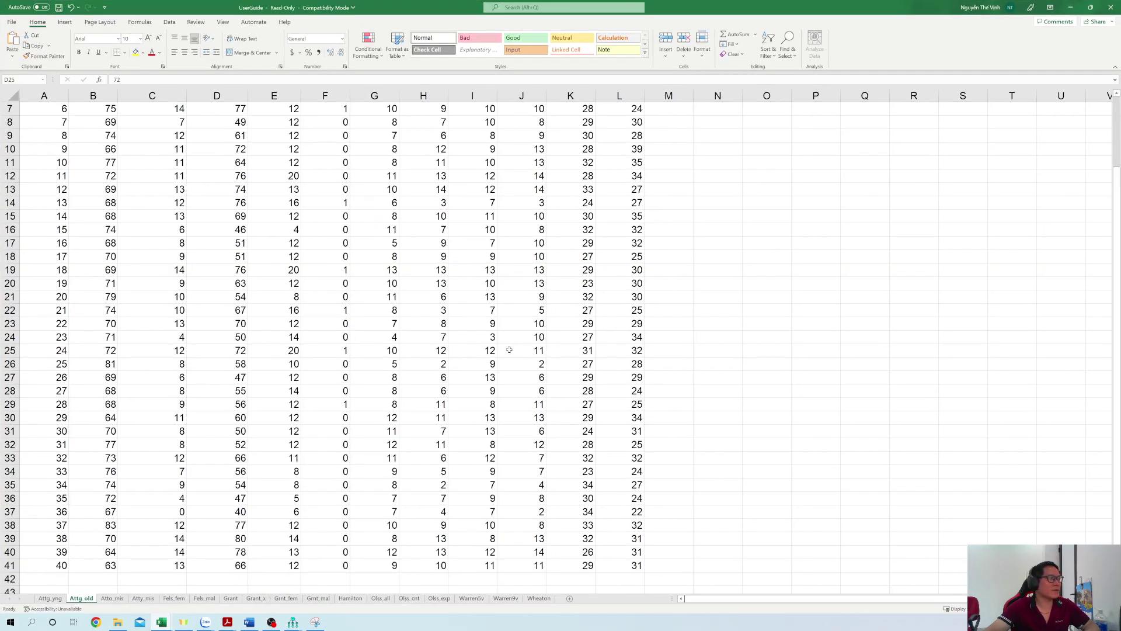
scroll(461, 403, up, 2)
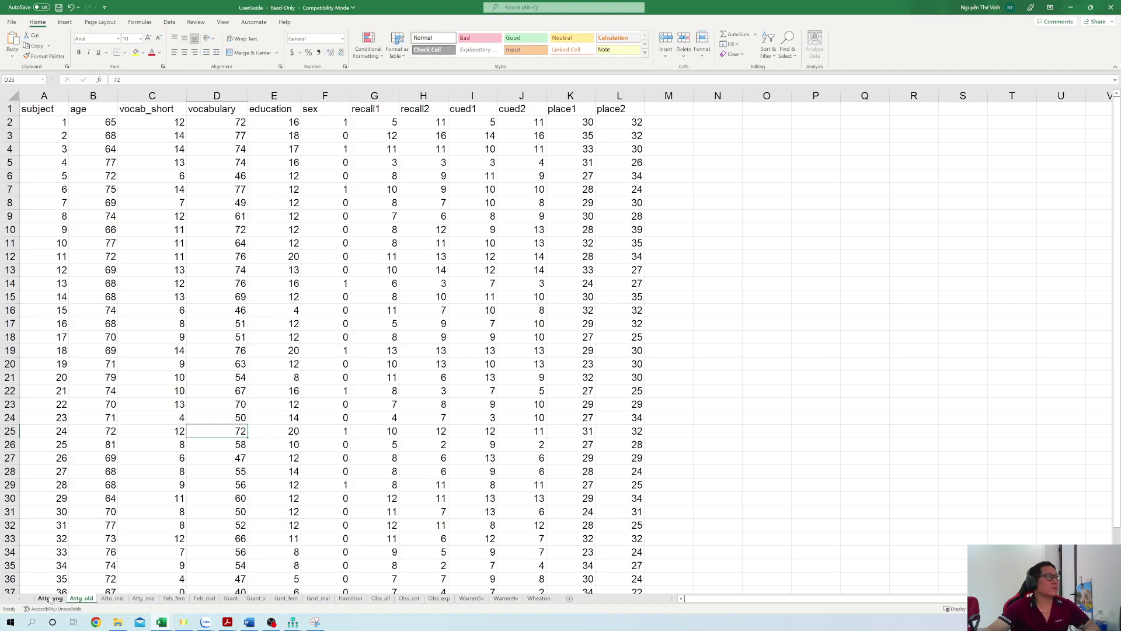
click(325, 95)
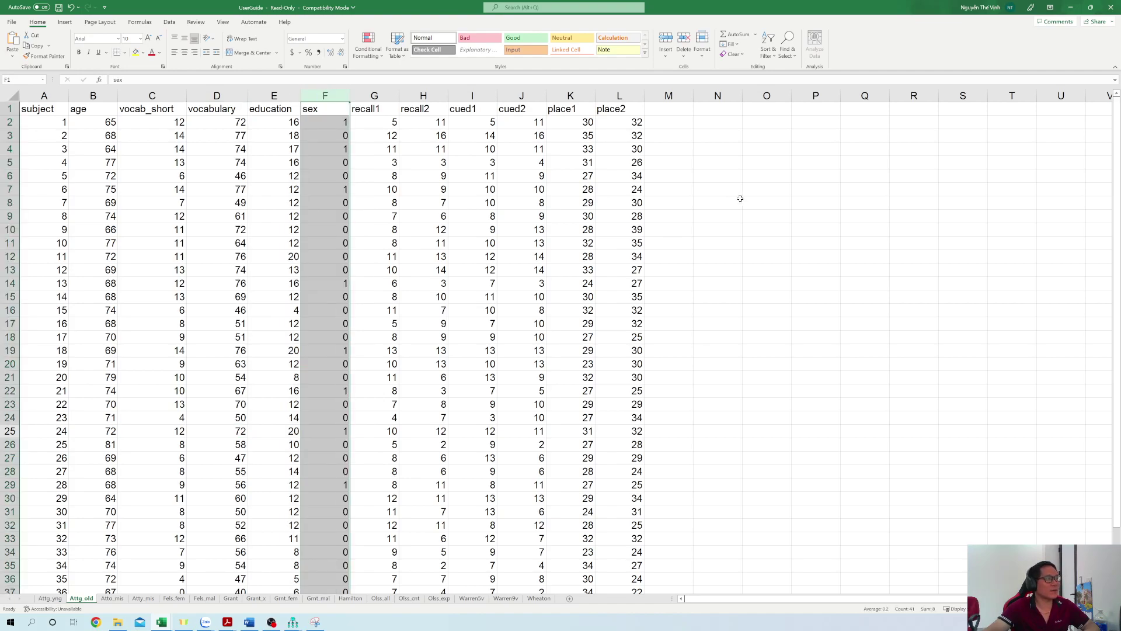
click(758, 203)
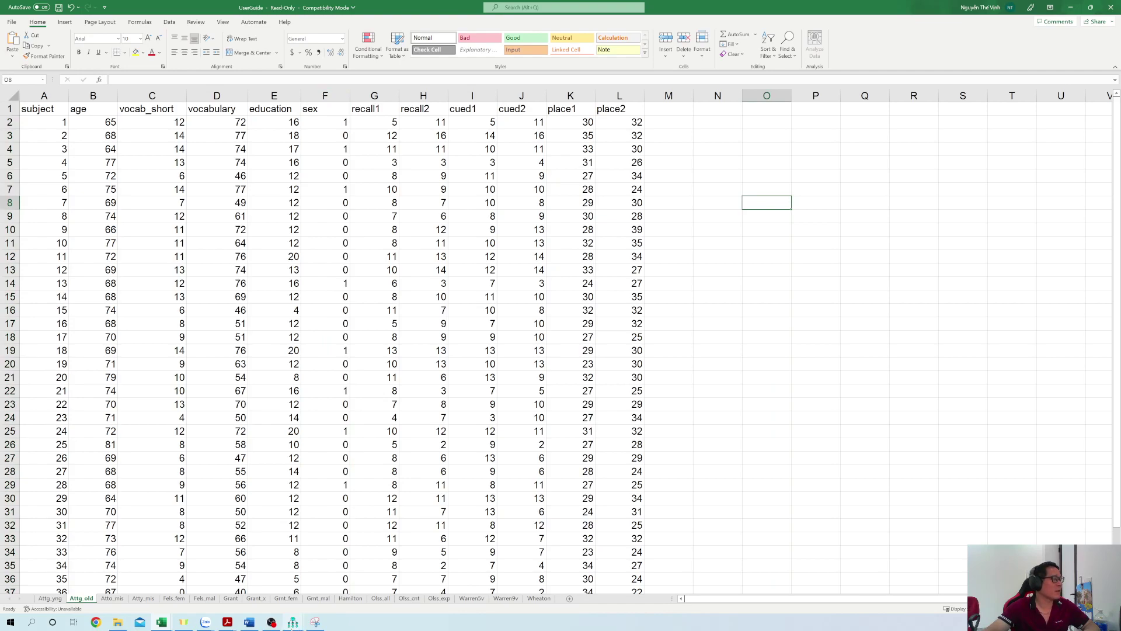
Point out individual sex values on the Attg_old sheet, view the Attg_yng sheet, and select the sex column of Attg_old again.
mouse_move(292, 624)
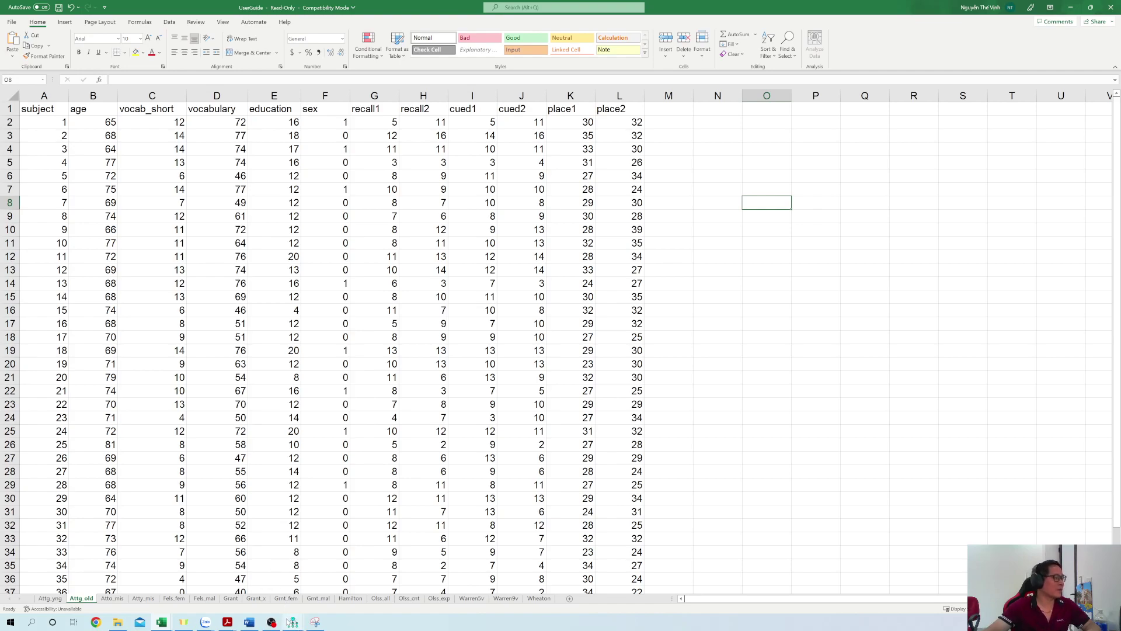
click(328, 123)
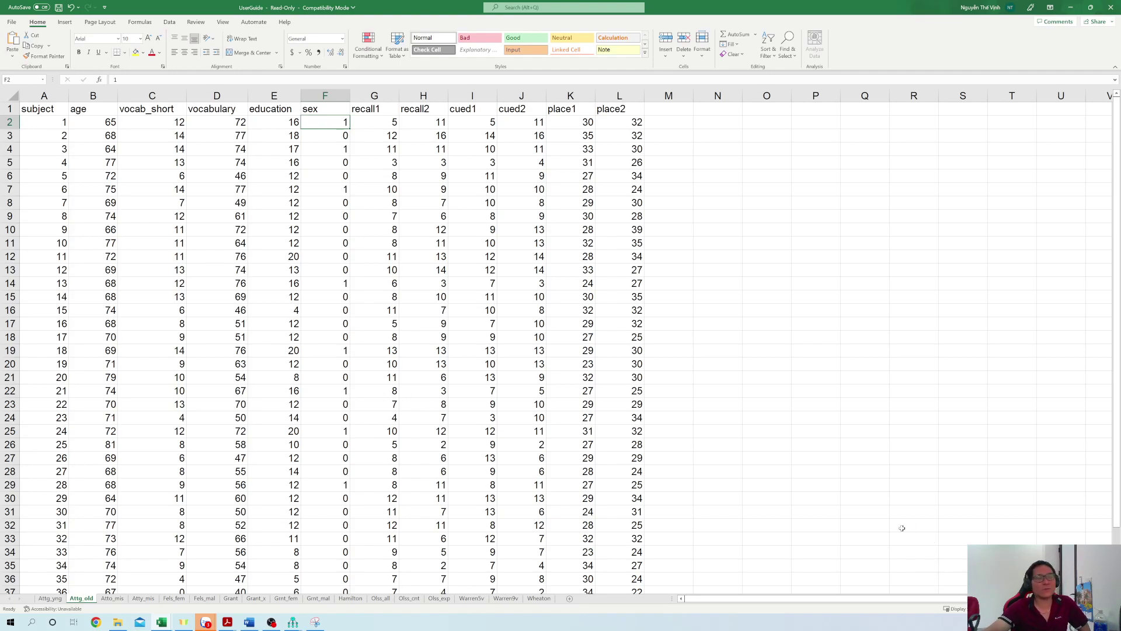
click(348, 162)
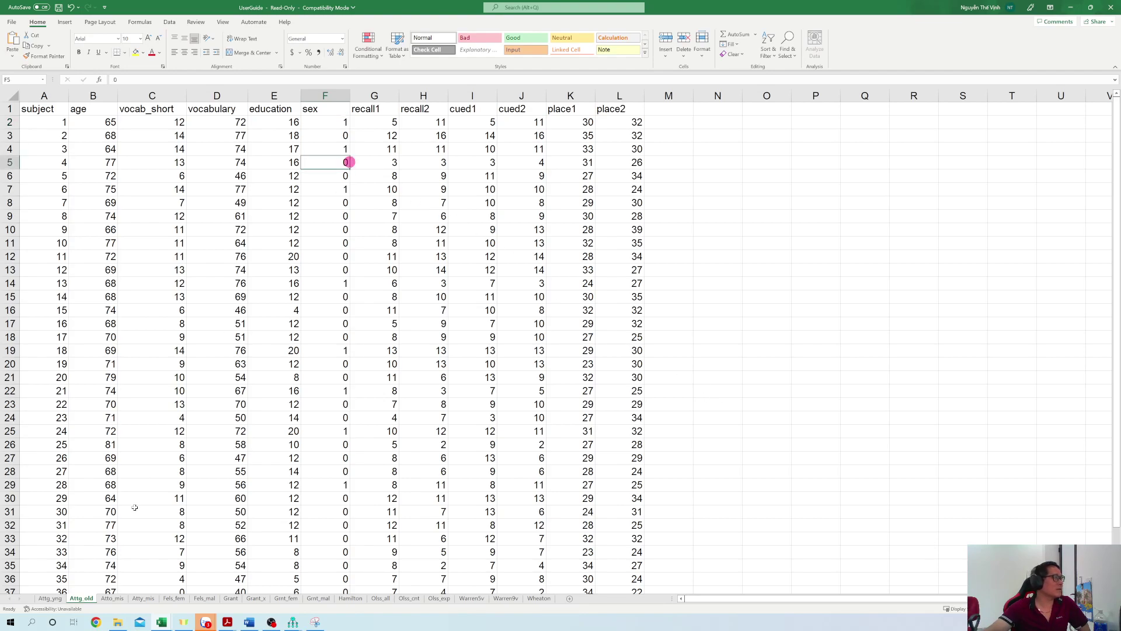
click(50, 598)
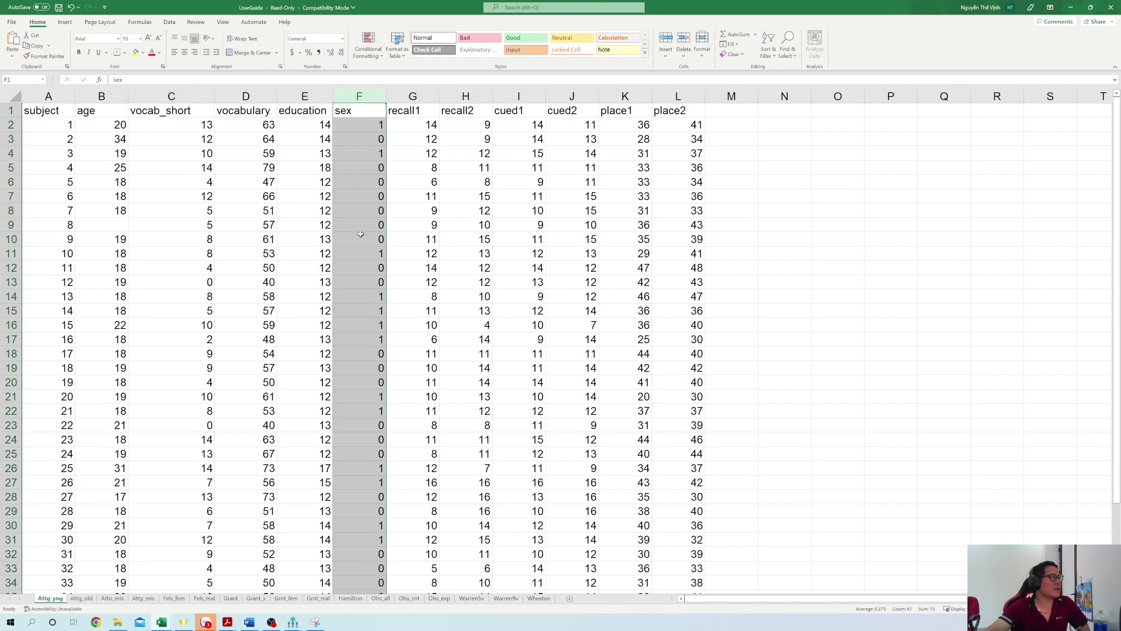
click(427, 166)
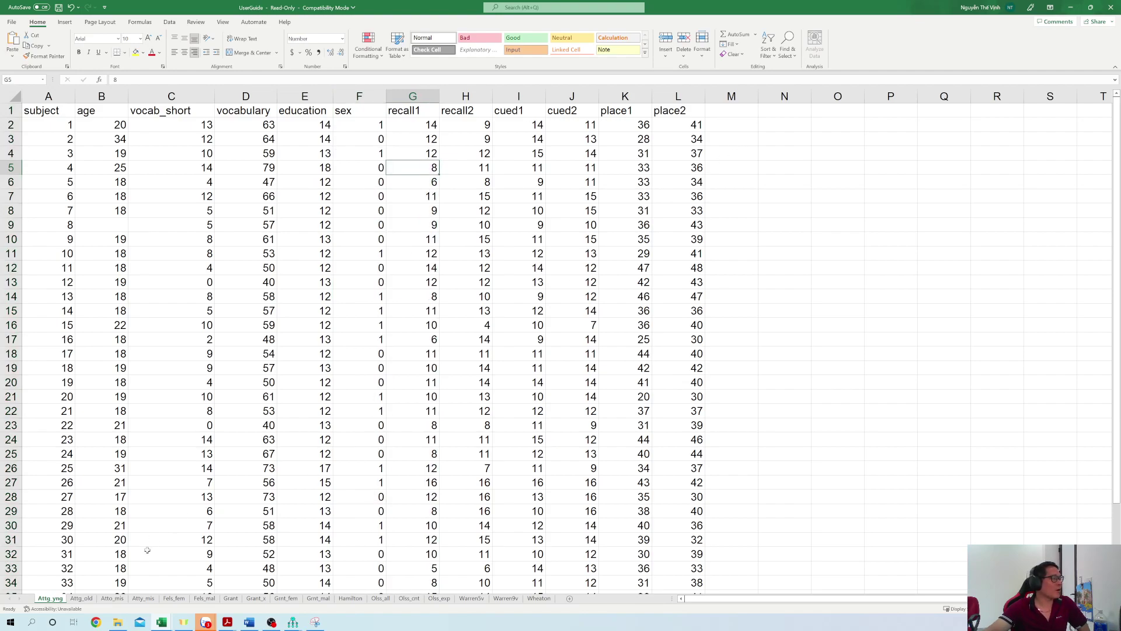
click(83, 598)
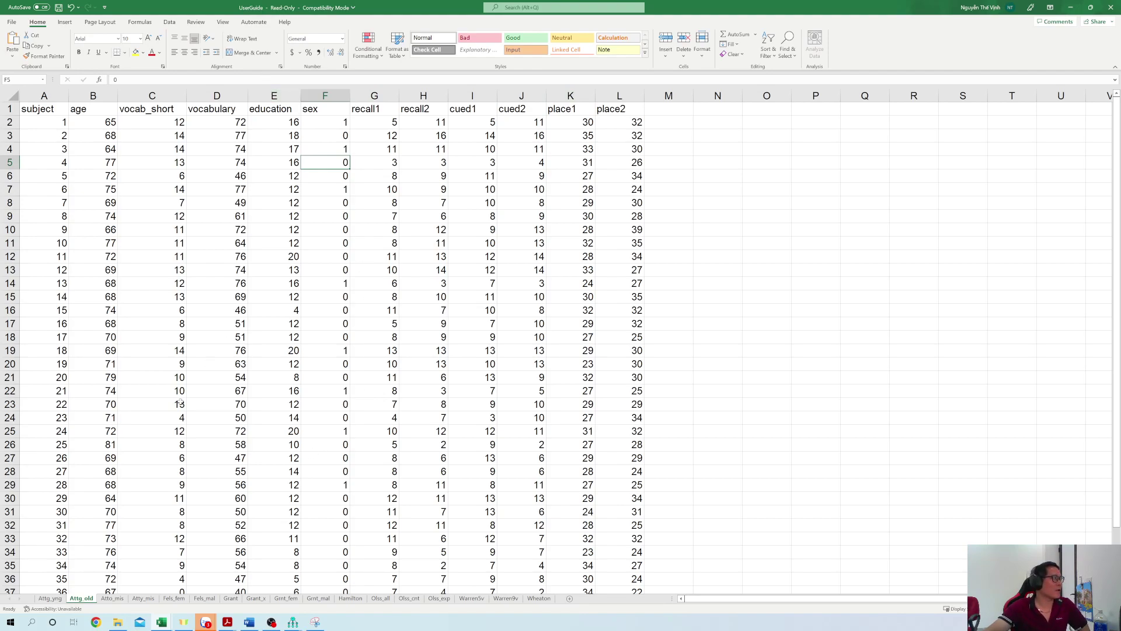
click(327, 95)
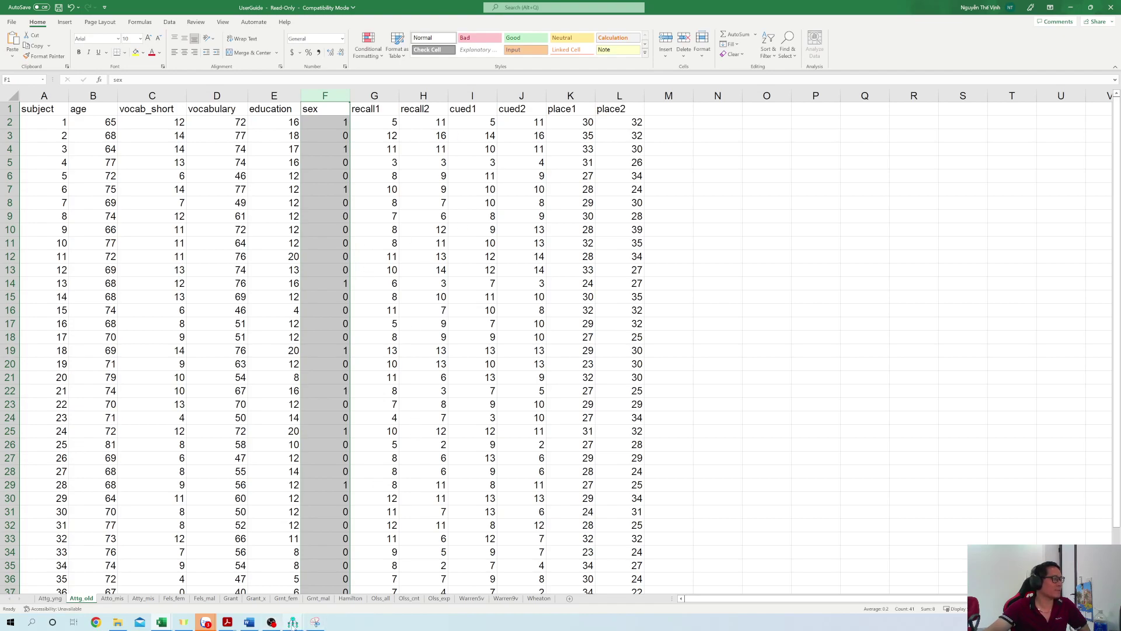
View the estimates in the Amos Output window and return to the guide PDF.
mouse_move(293, 621)
click(351, 581)
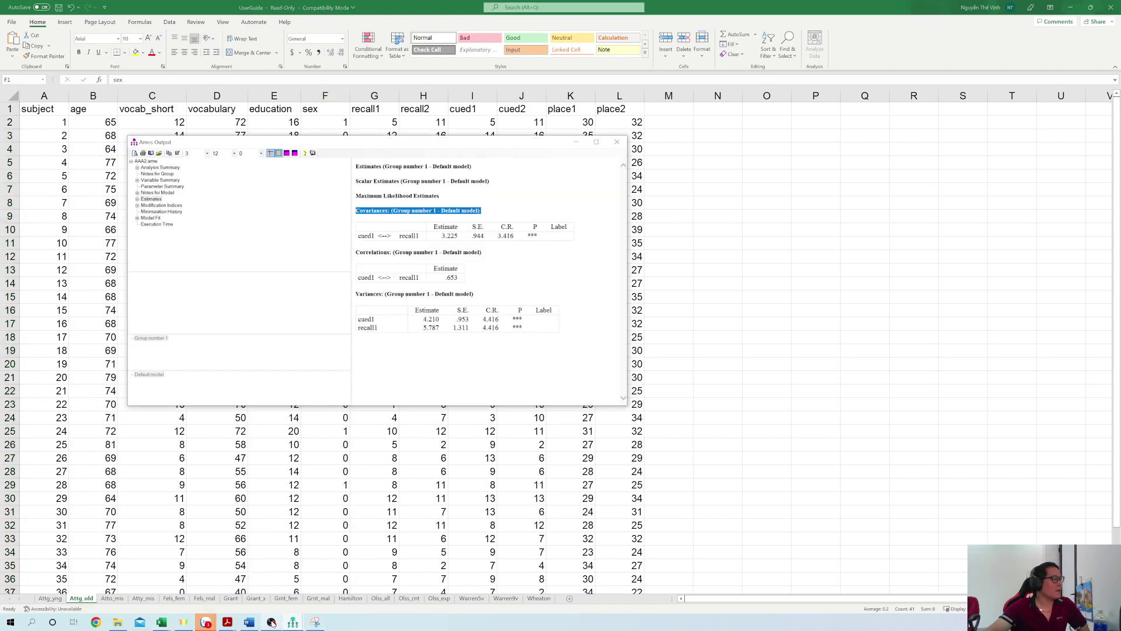
click(227, 622)
click(285, 587)
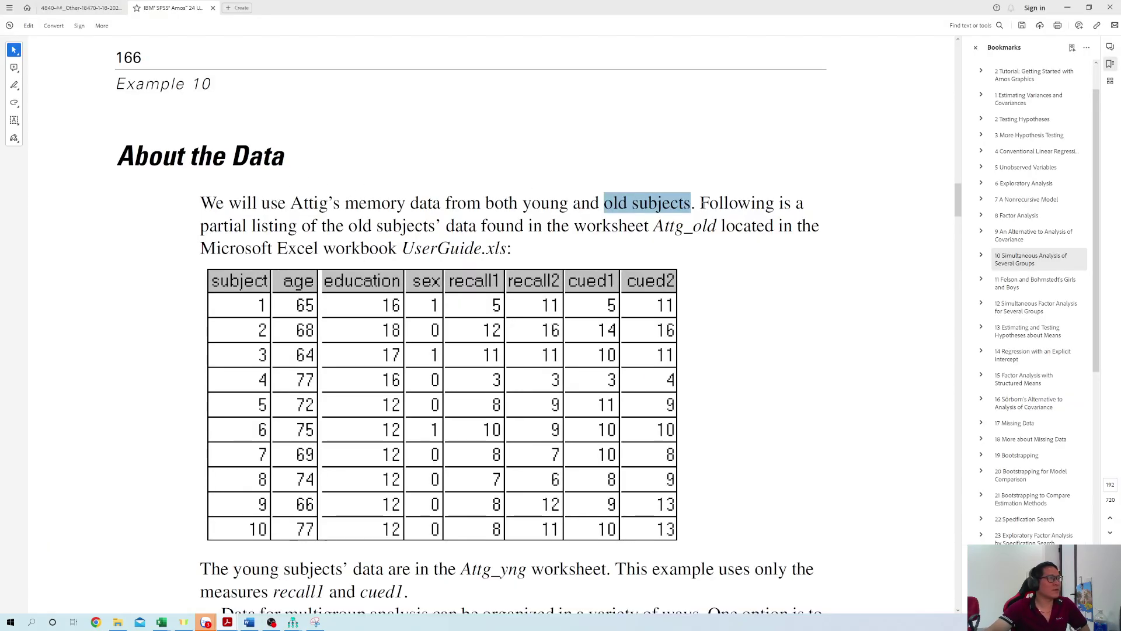
Highlight the old subjects' data table and the worksheet name Attg_old, and read on through About the Data.
drag(202, 226, 570, 226)
scroll(157, 250, down, 2)
drag(209, 227, 697, 503)
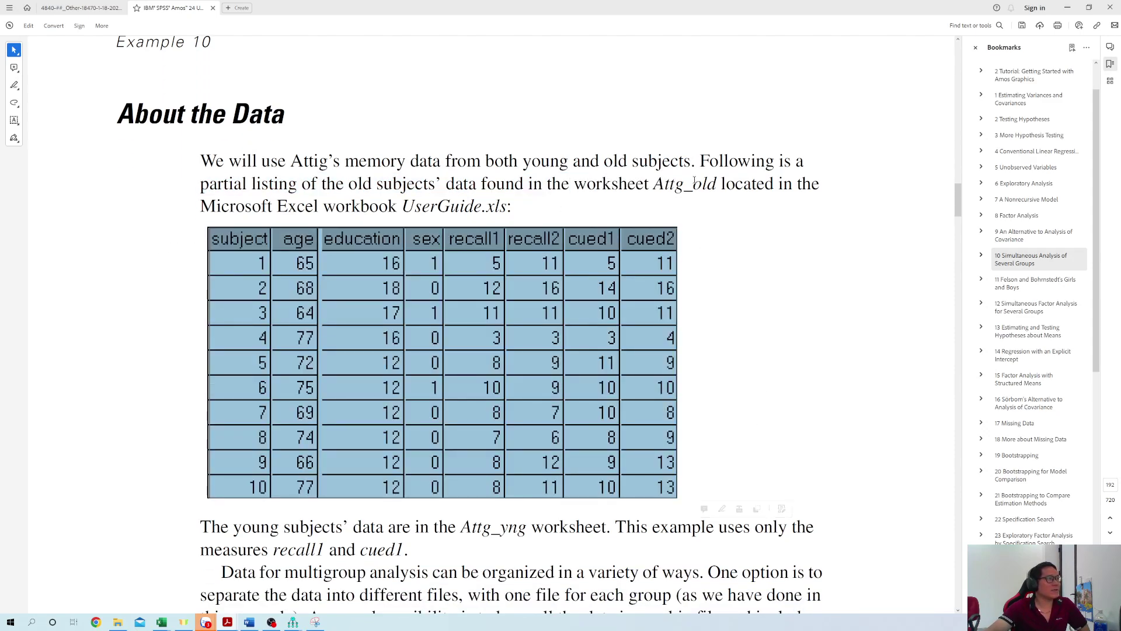
drag(655, 184, 719, 184)
scroll(515, 496, down, 3)
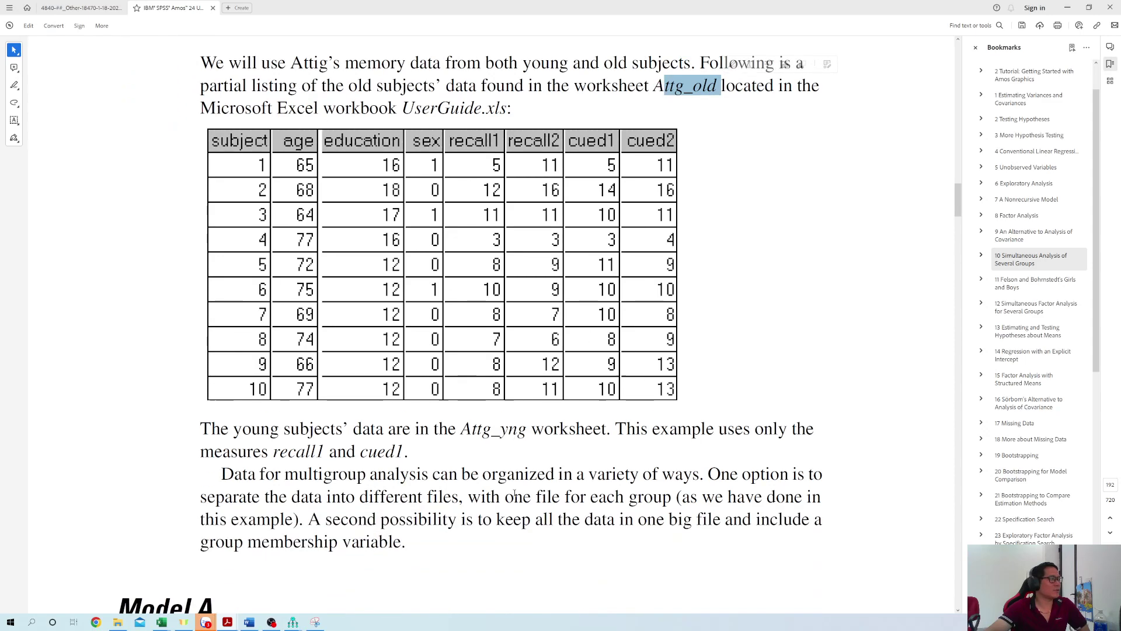
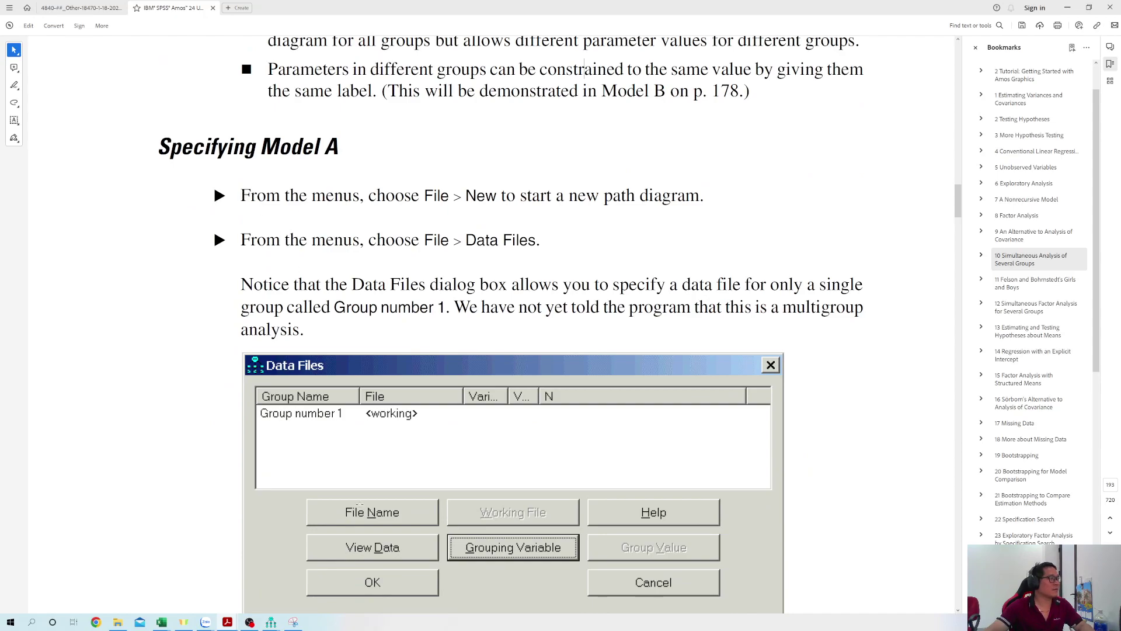
Switch to Amos, close the output window, start a new path diagram and move its window up beside the guide's instructions.
mouse_move(271, 622)
click(306, 581)
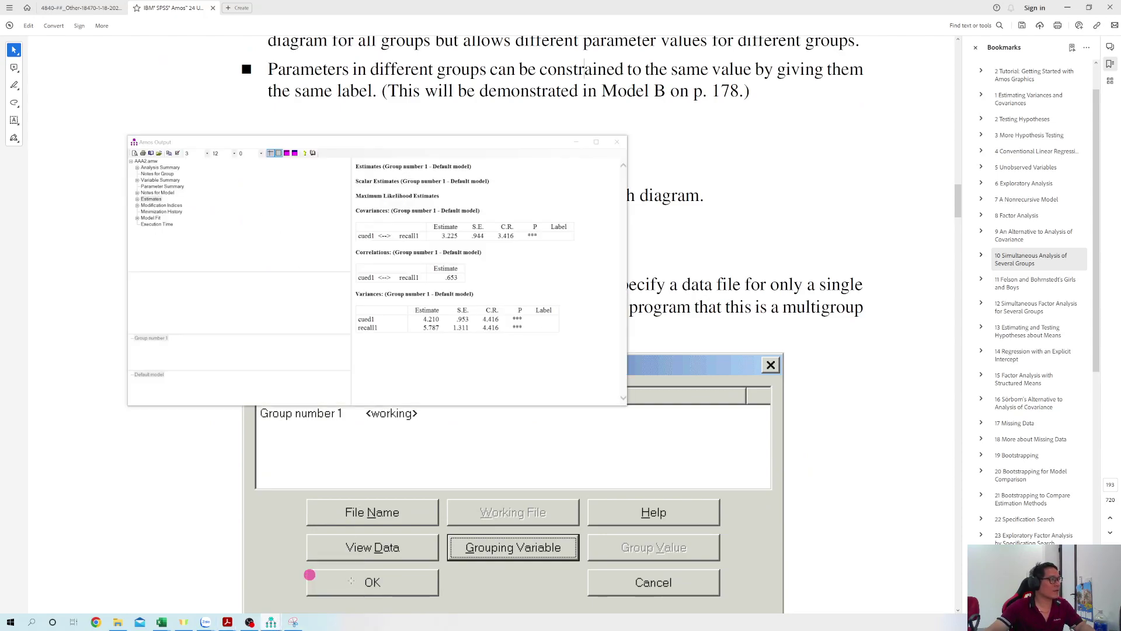
click(611, 139)
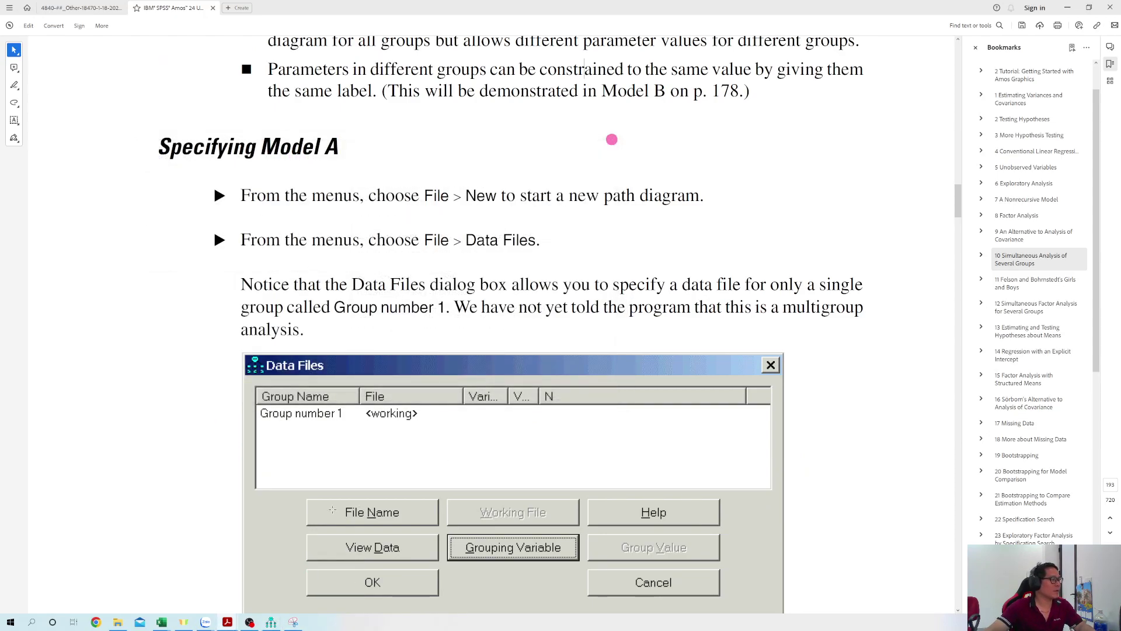
click(271, 622)
click(337, 415)
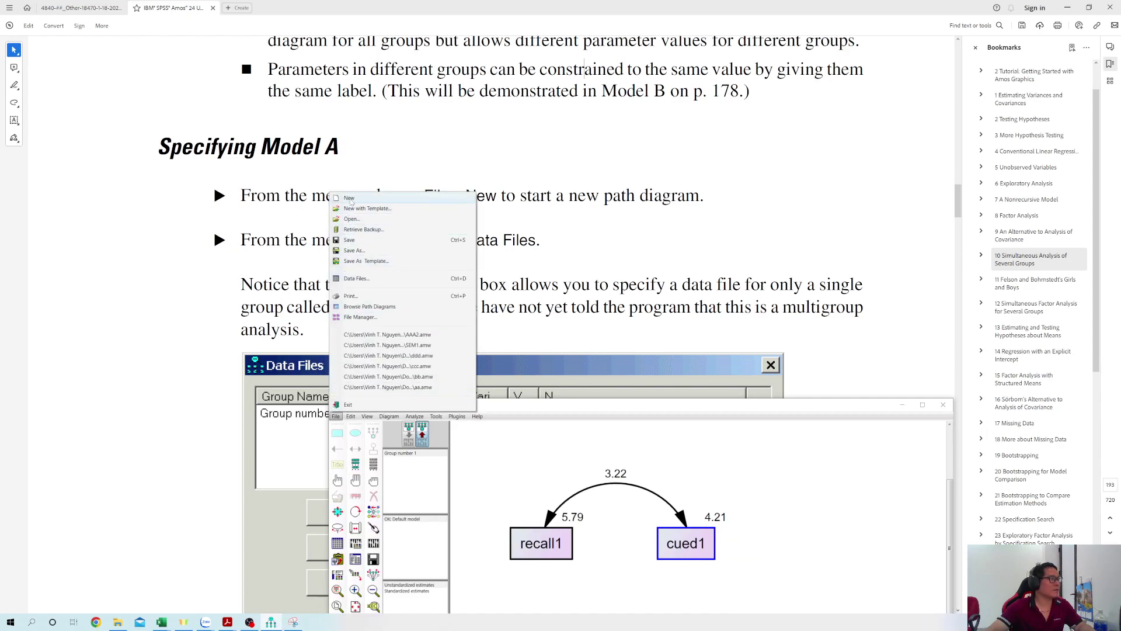
click(350, 198)
click(585, 341)
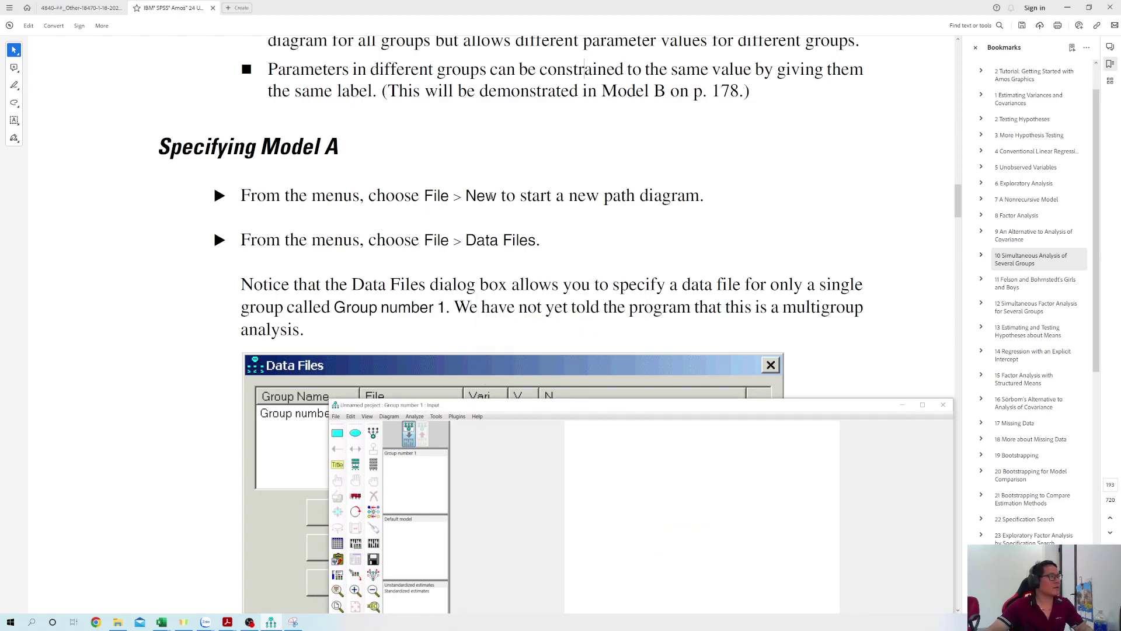
drag(439, 405, 554, 138)
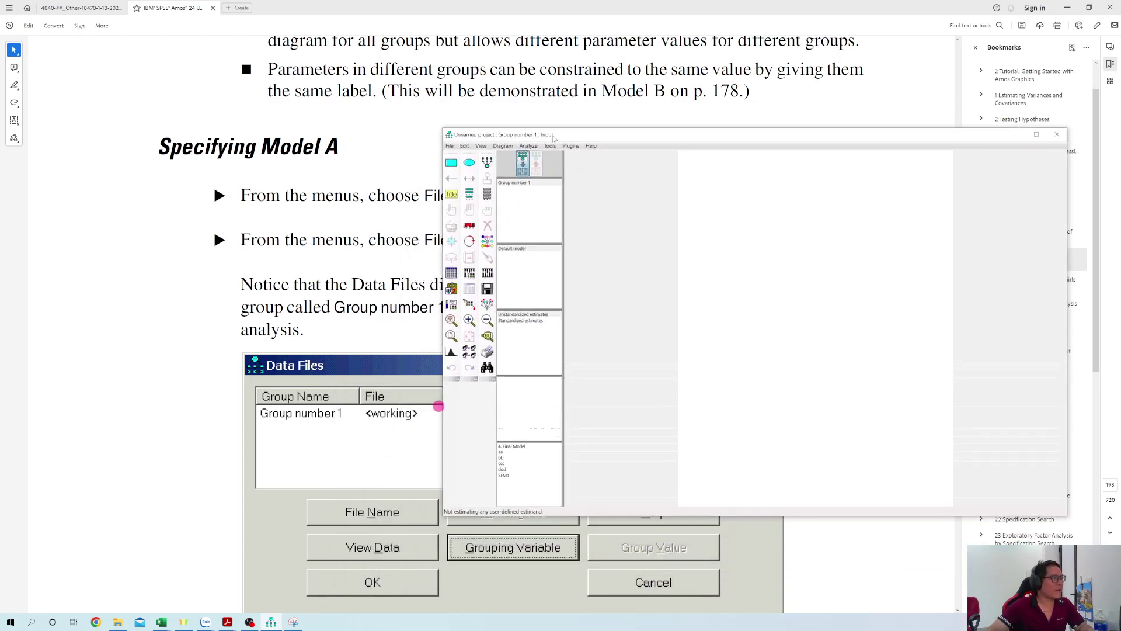
Start choosing a data file for Group number 1 and browse to Program Files (x86) on the DATA (E:) drive.
click(451, 272)
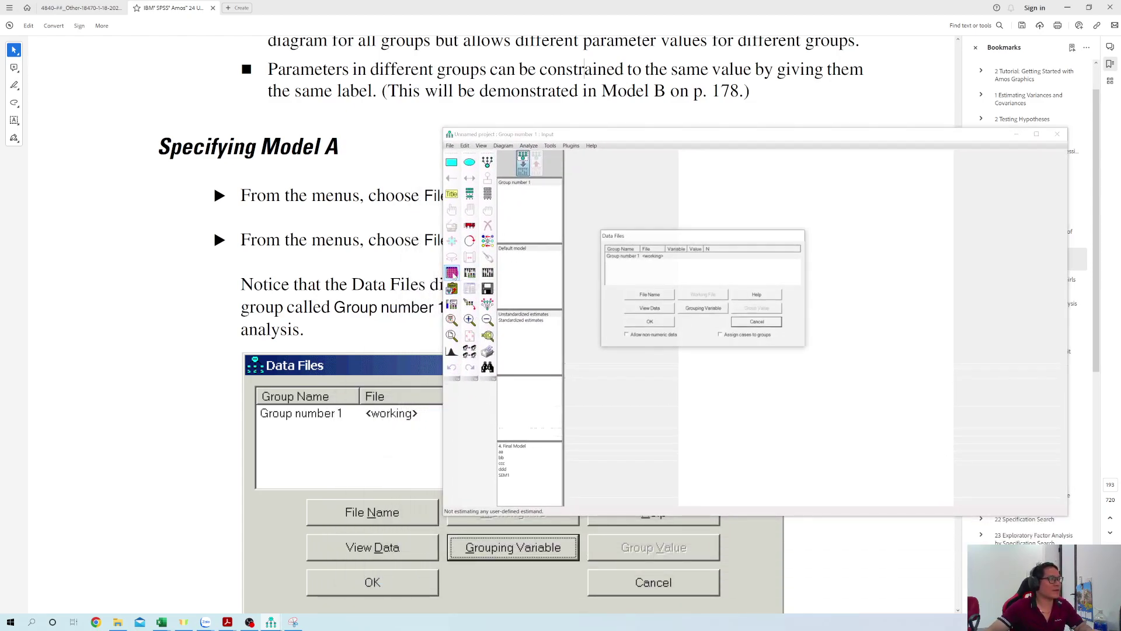
click(650, 295)
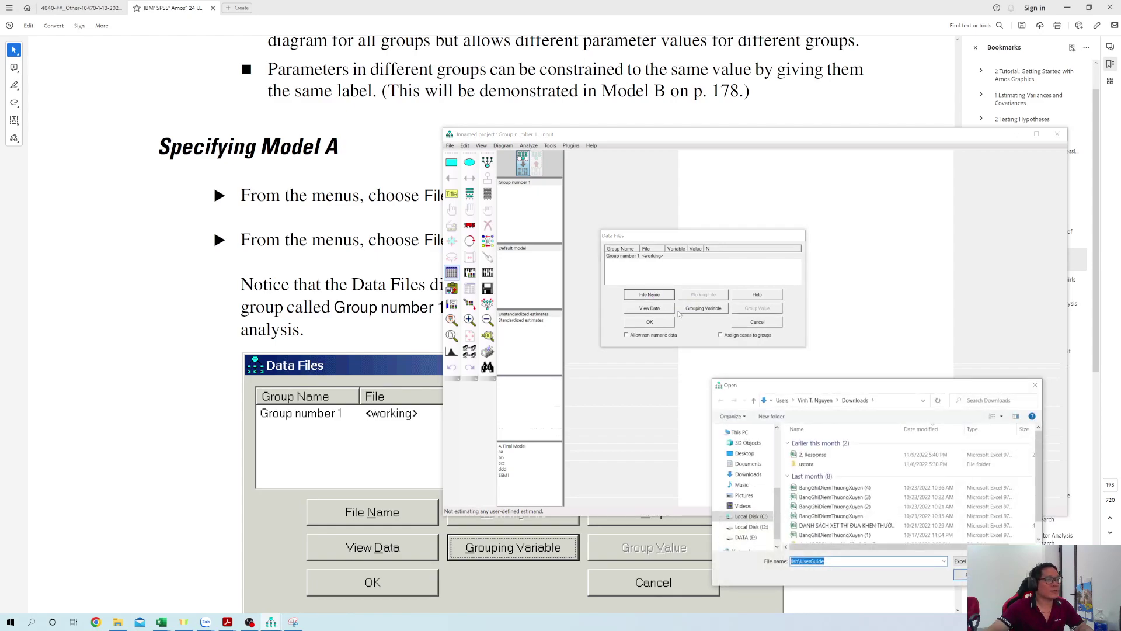
scroll(750, 524, down, 1)
click(749, 524)
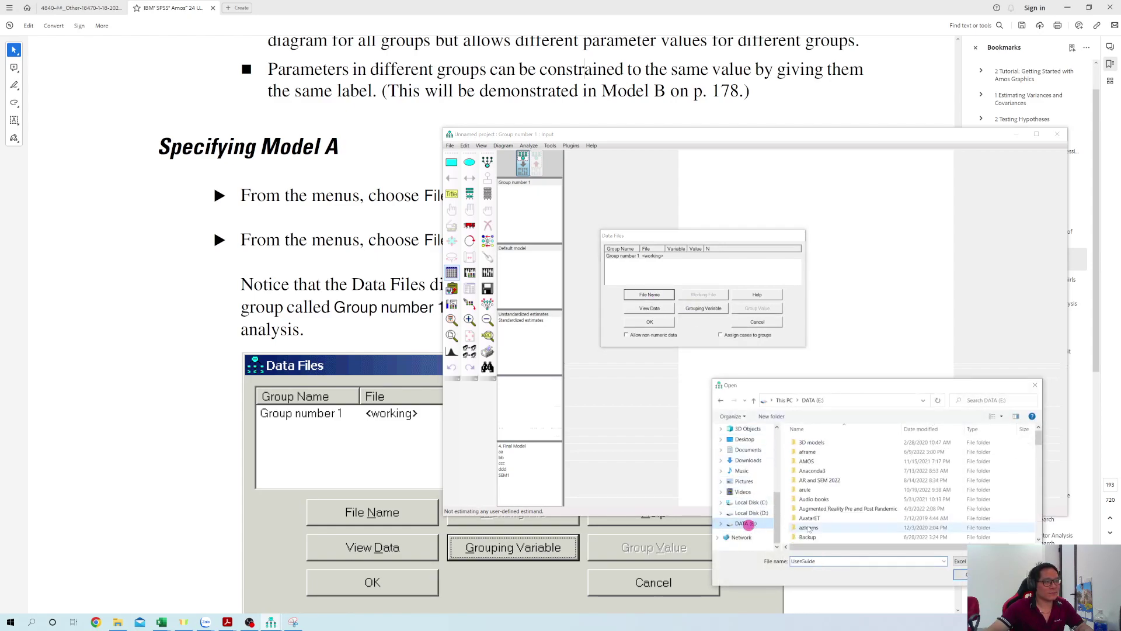
scroll(810, 530, down, 5)
scroll(811, 530, down, 4)
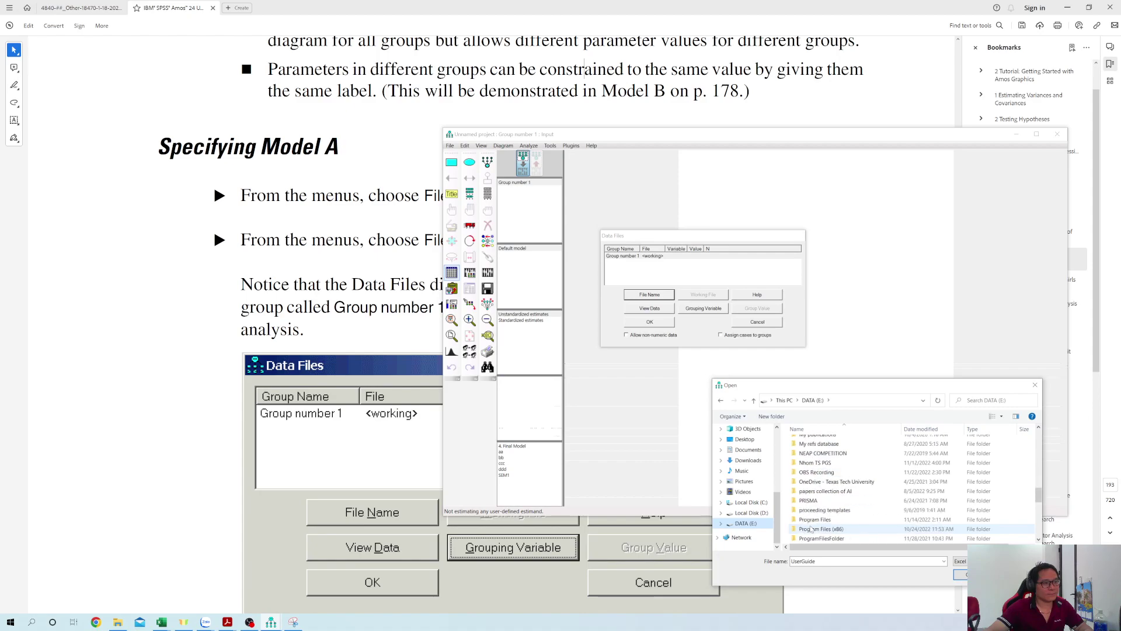
double_click(811, 529)
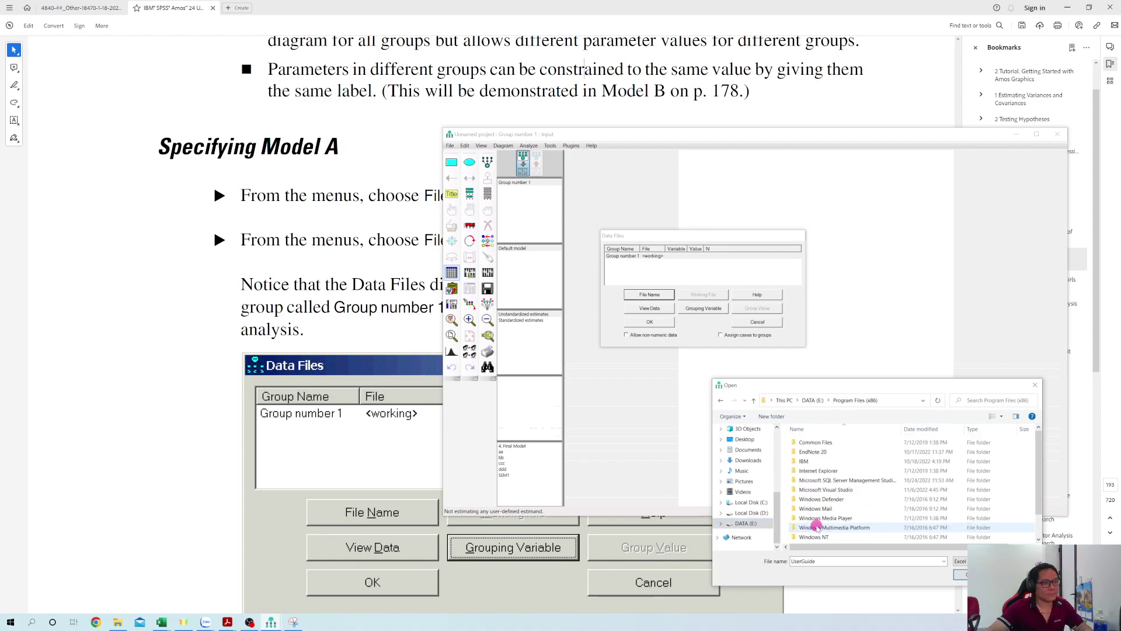
Browse through IBM, SPSS, Amos, 20, Examples and English, and open the UserGuide workbook as the data file.
double_click(804, 460)
double_click(808, 452)
click(815, 442)
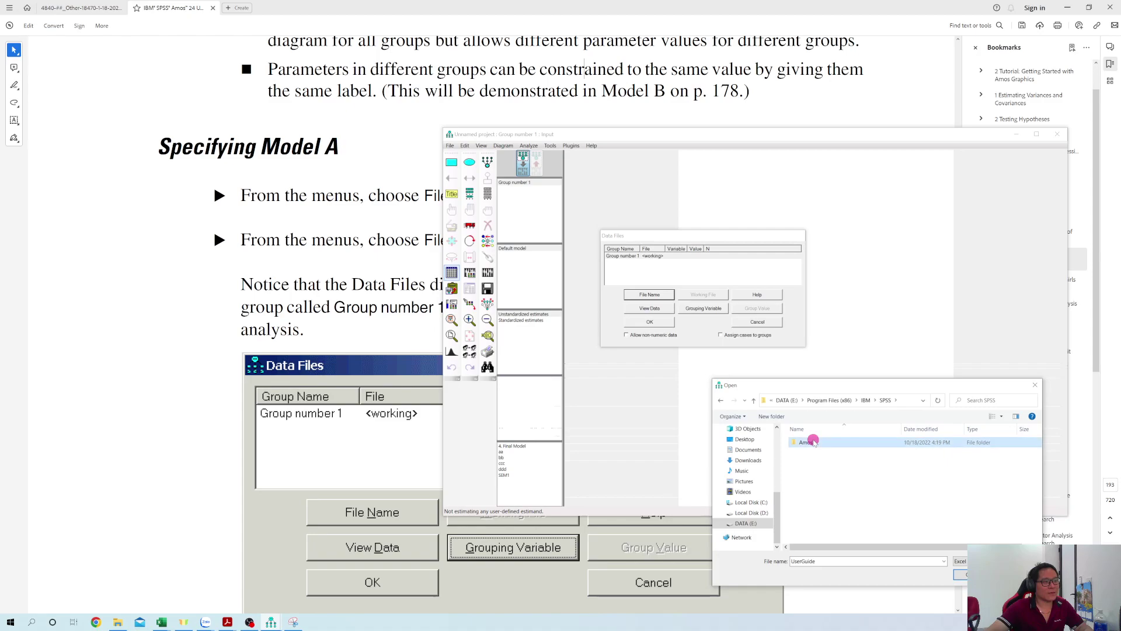
double_click(814, 442)
double_click(813, 442)
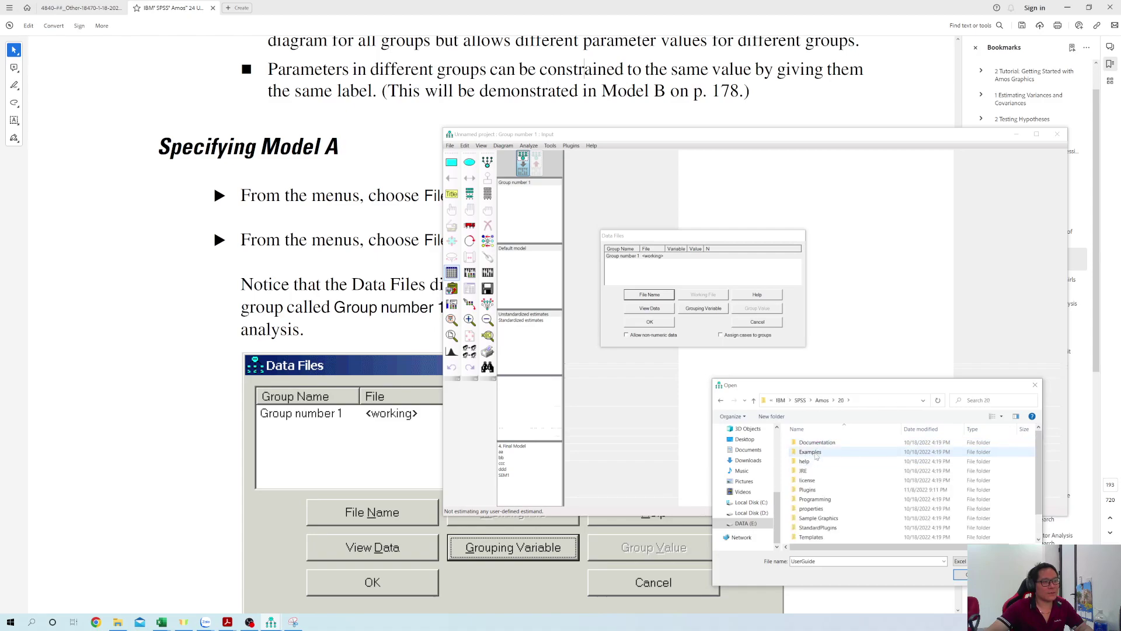
double_click(810, 451)
double_click(815, 452)
click(817, 451)
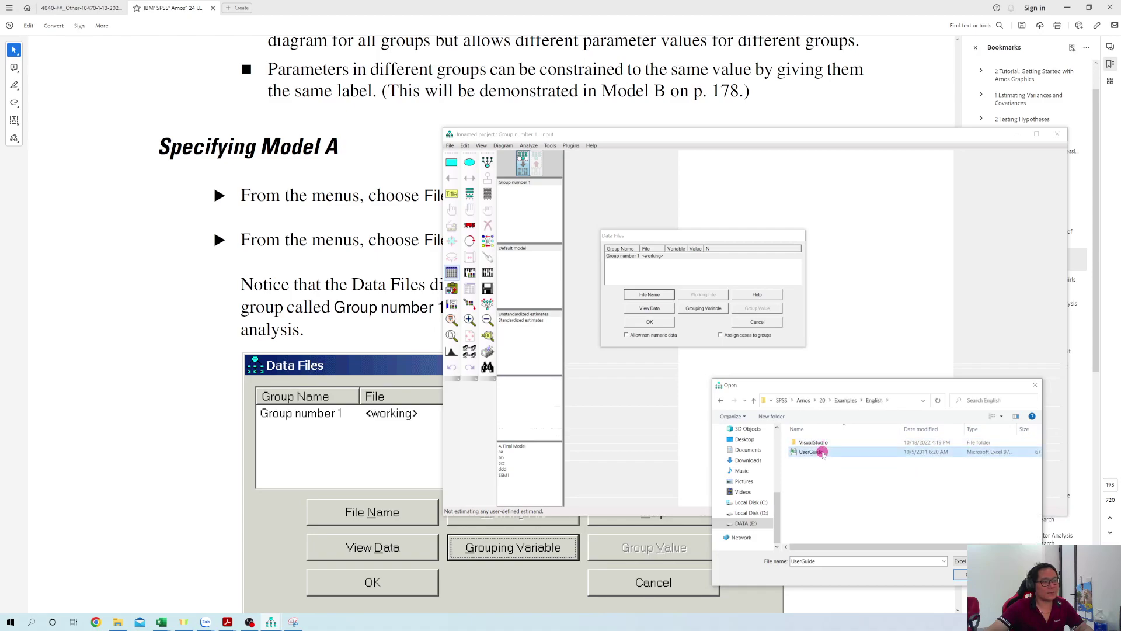
double_click(822, 455)
Check in the guide PDF which worksheet to use and assign the Attg_yng data table to Group number 1 in Amos.
click(357, 336)
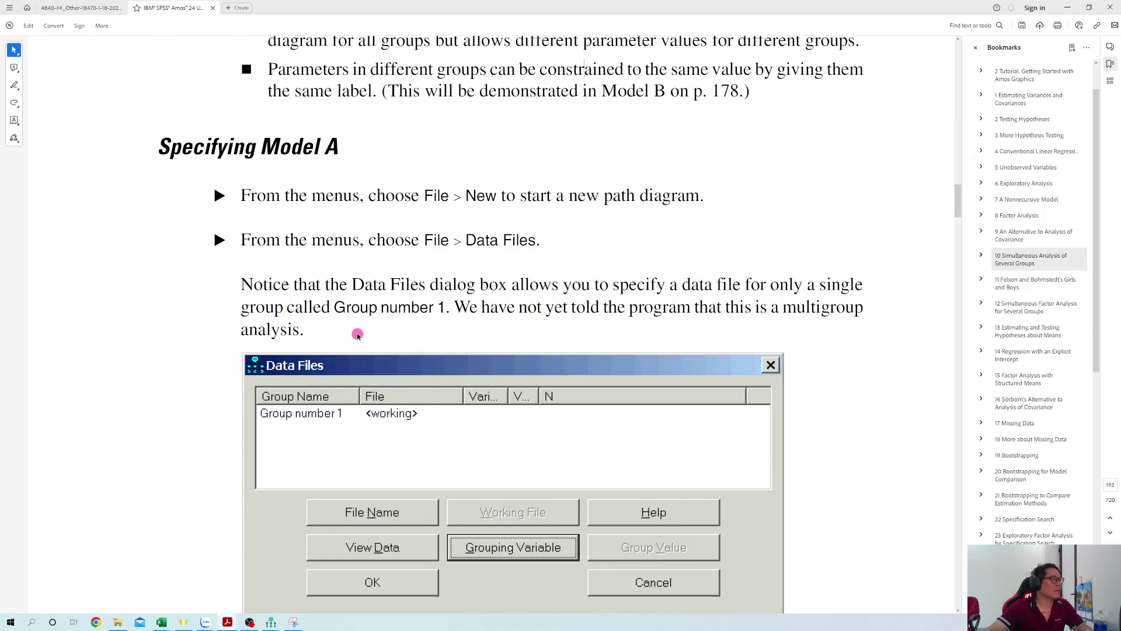
scroll(358, 336, down, 5)
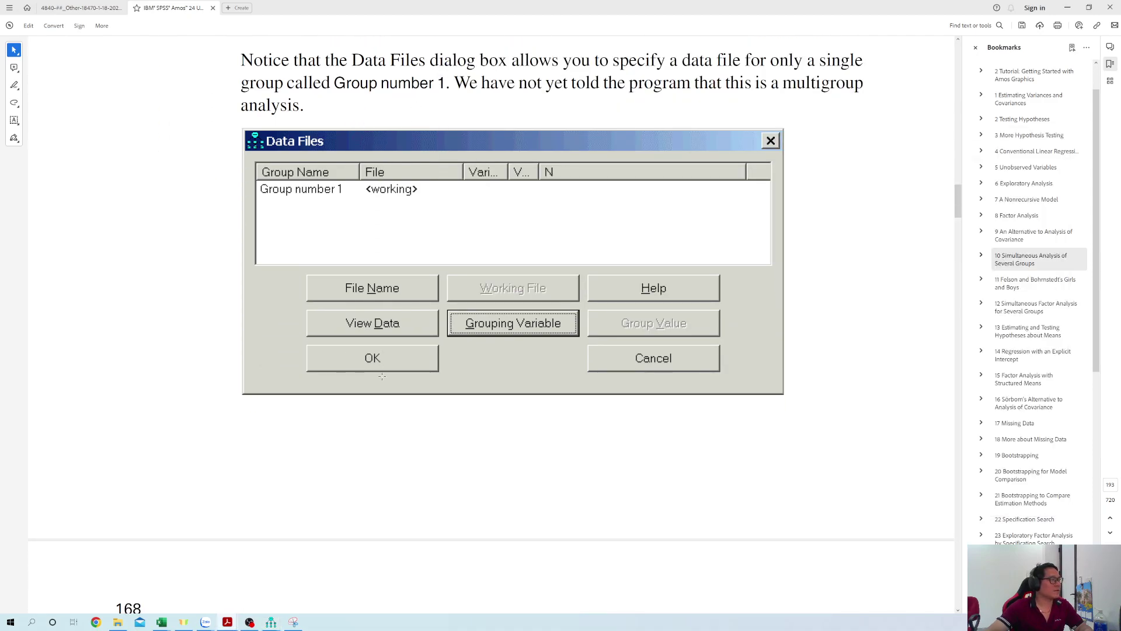
scroll(386, 417, down, 9)
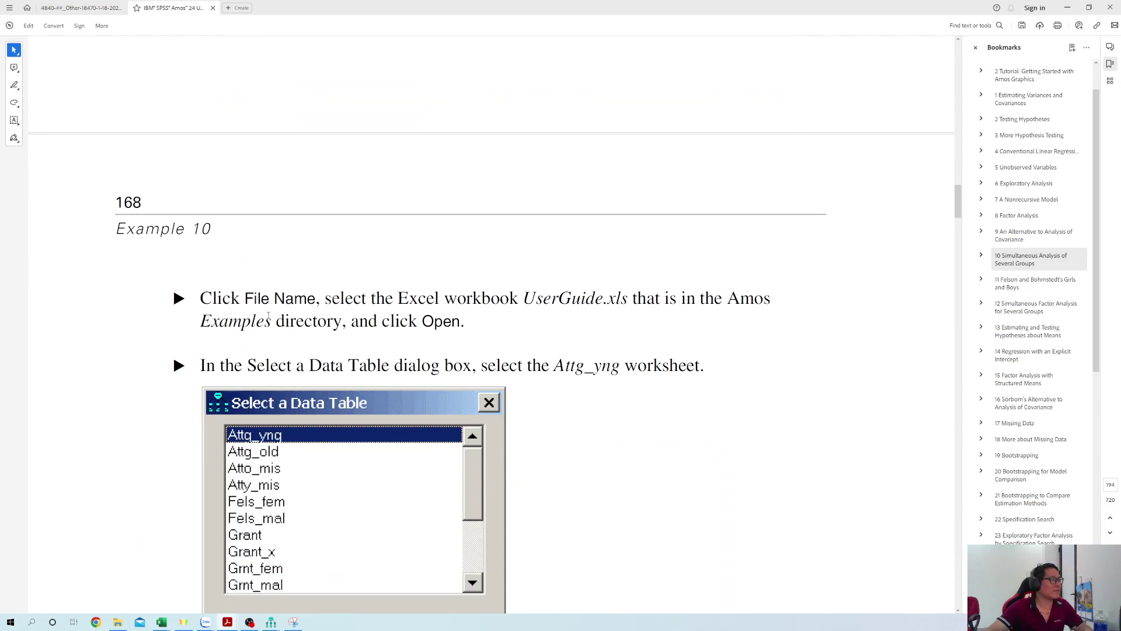
scroll(268, 316, down, 2)
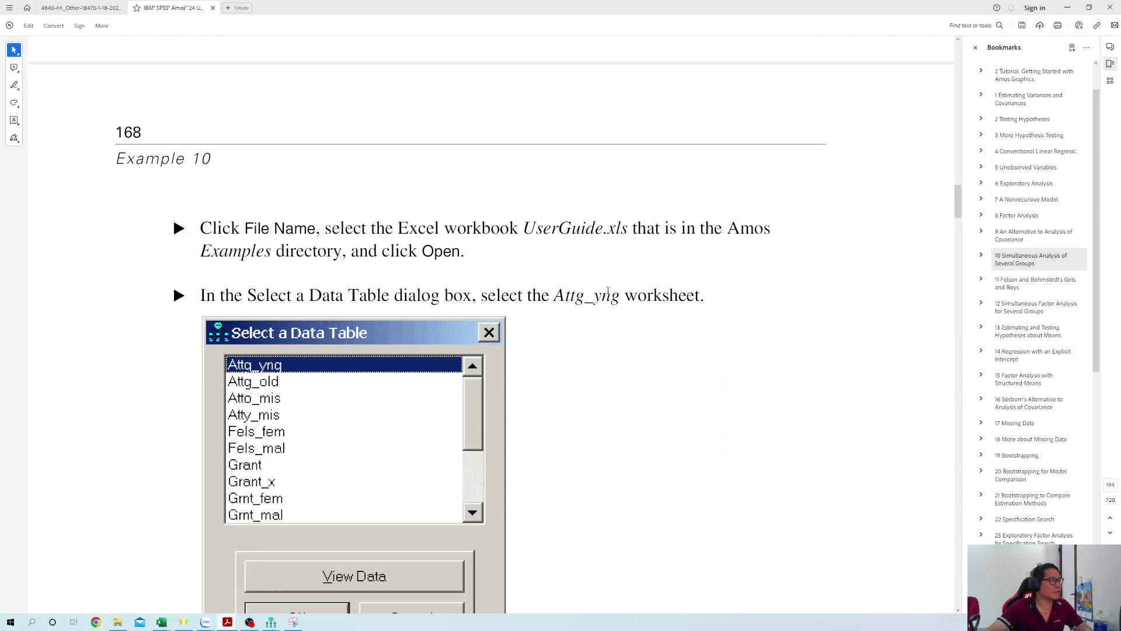
key(alt+Tab)
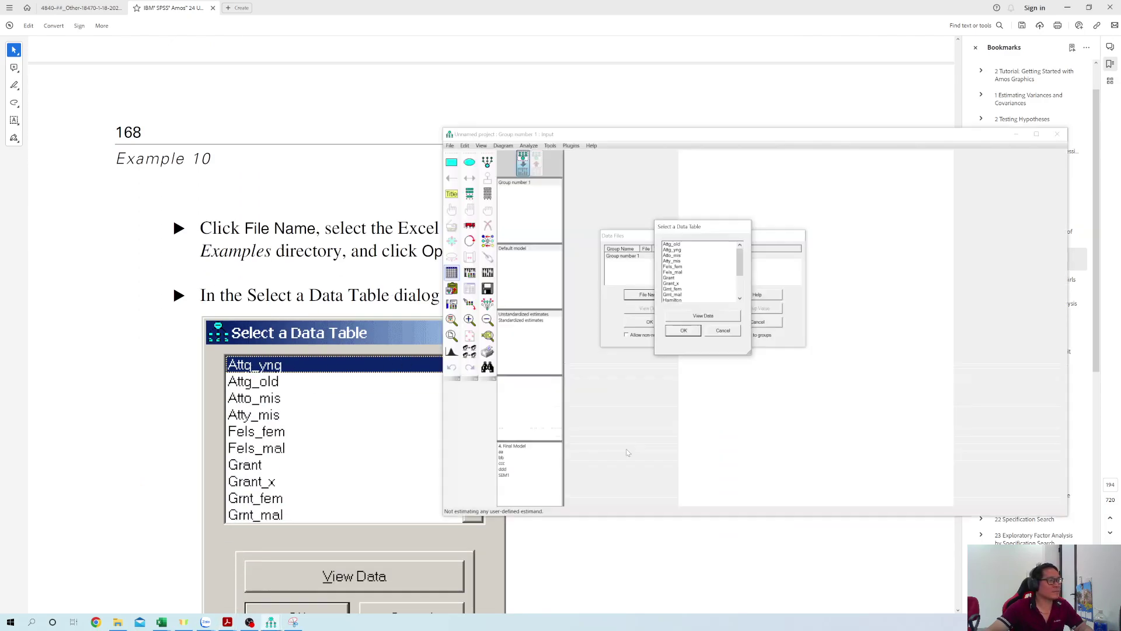
click(676, 250)
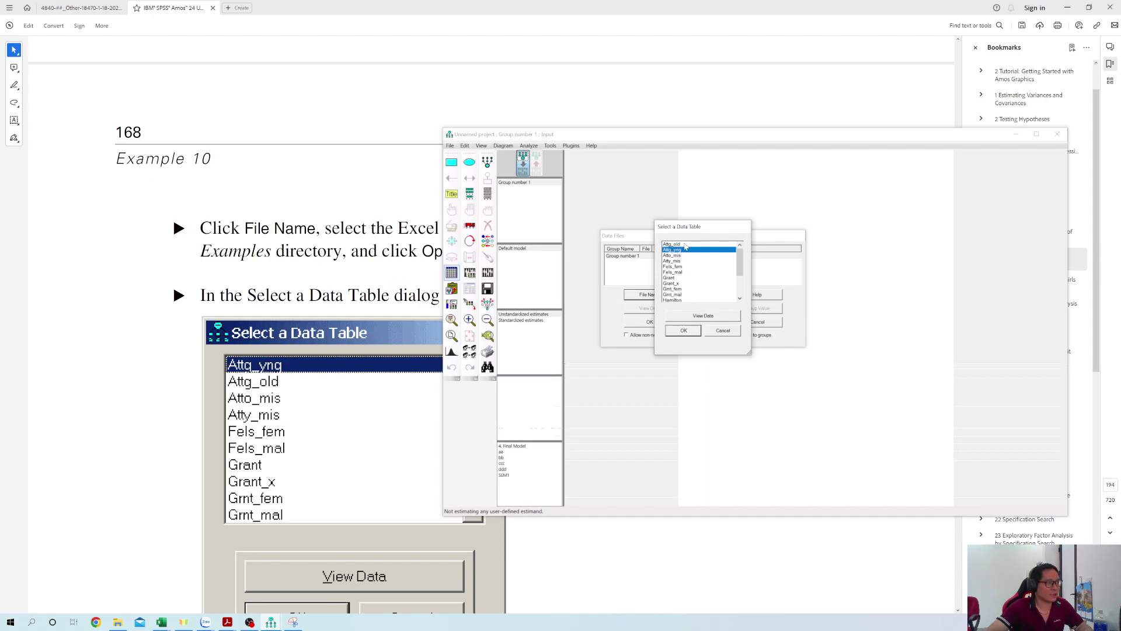
click(682, 331)
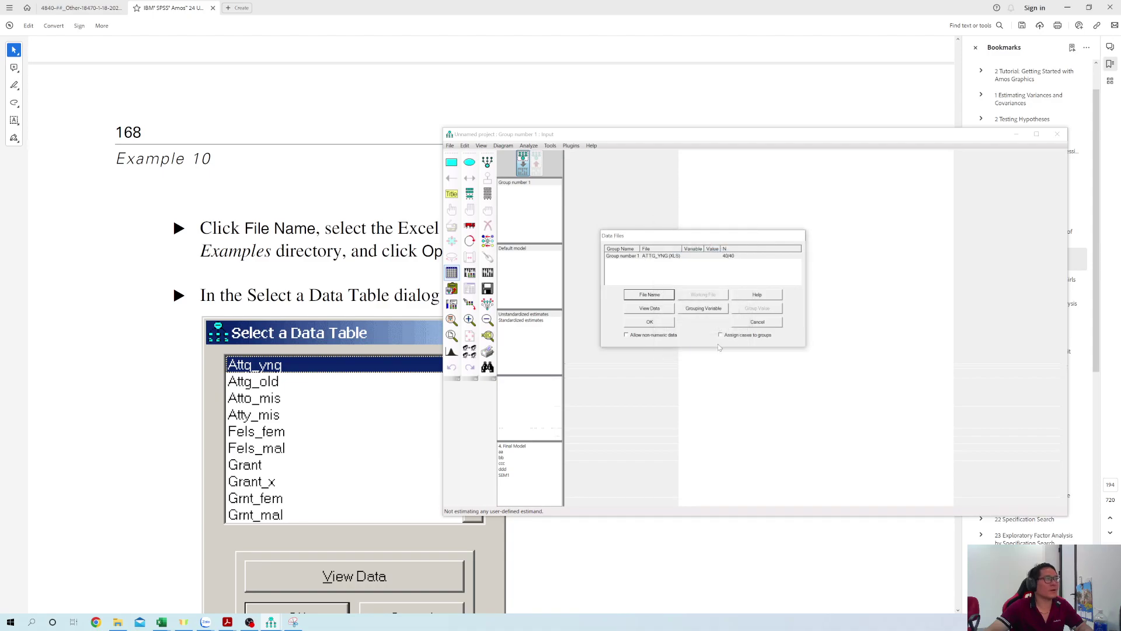
Read the guide's following instructions on page 168, return to Amos and accept the data file settings.
click(150, 391)
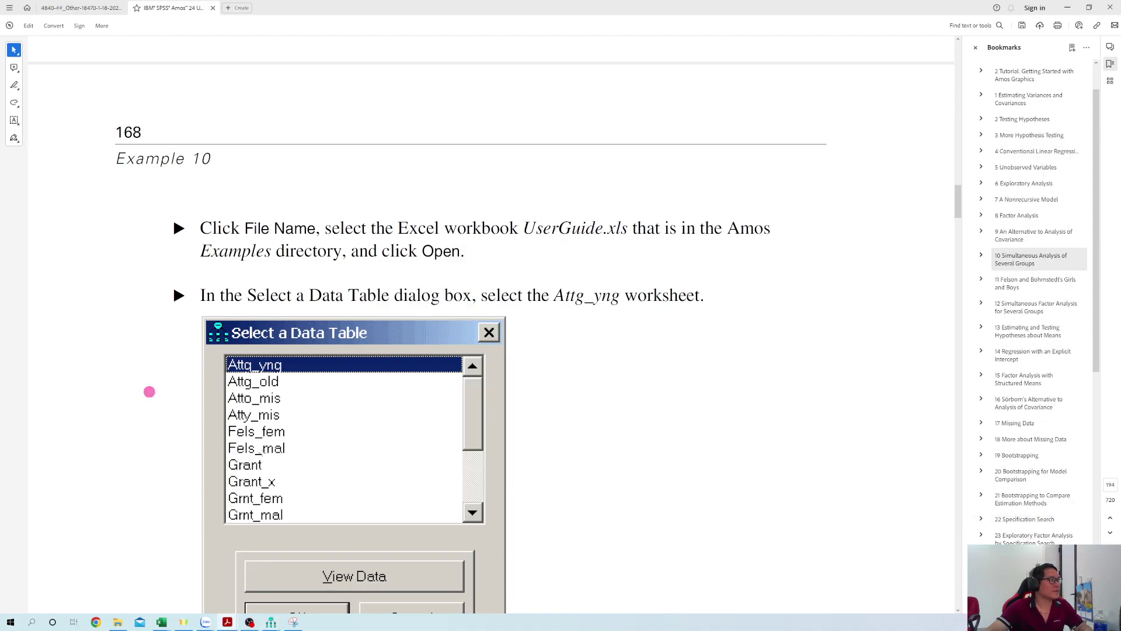
scroll(150, 391, down, 5)
scroll(275, 453, down, 1)
scroll(275, 453, up, 1)
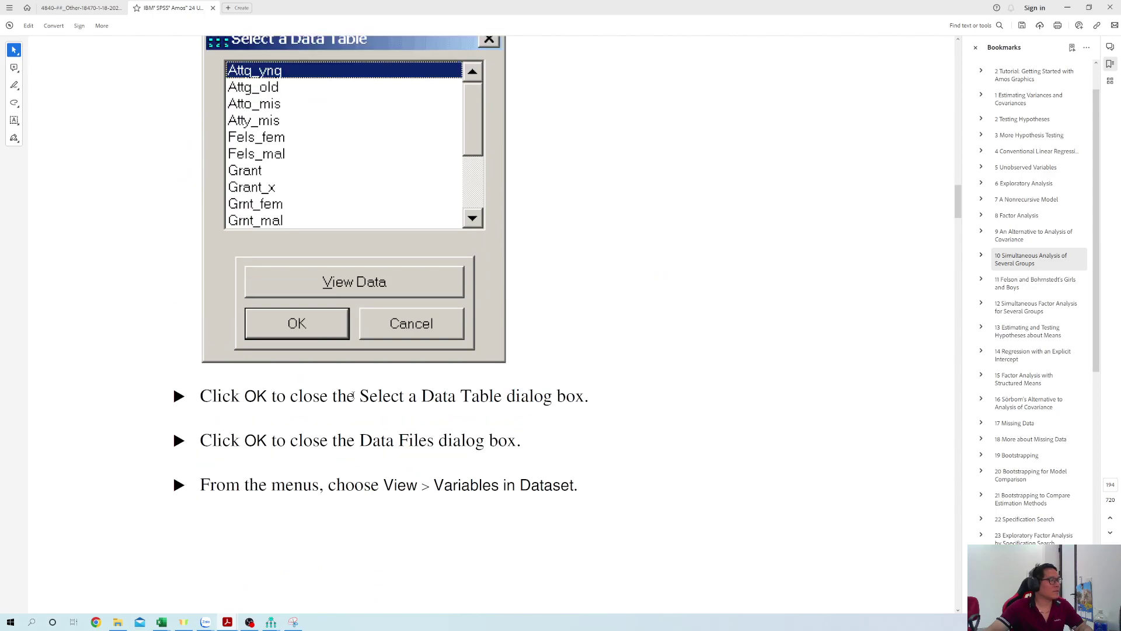
click(271, 622)
click(650, 322)
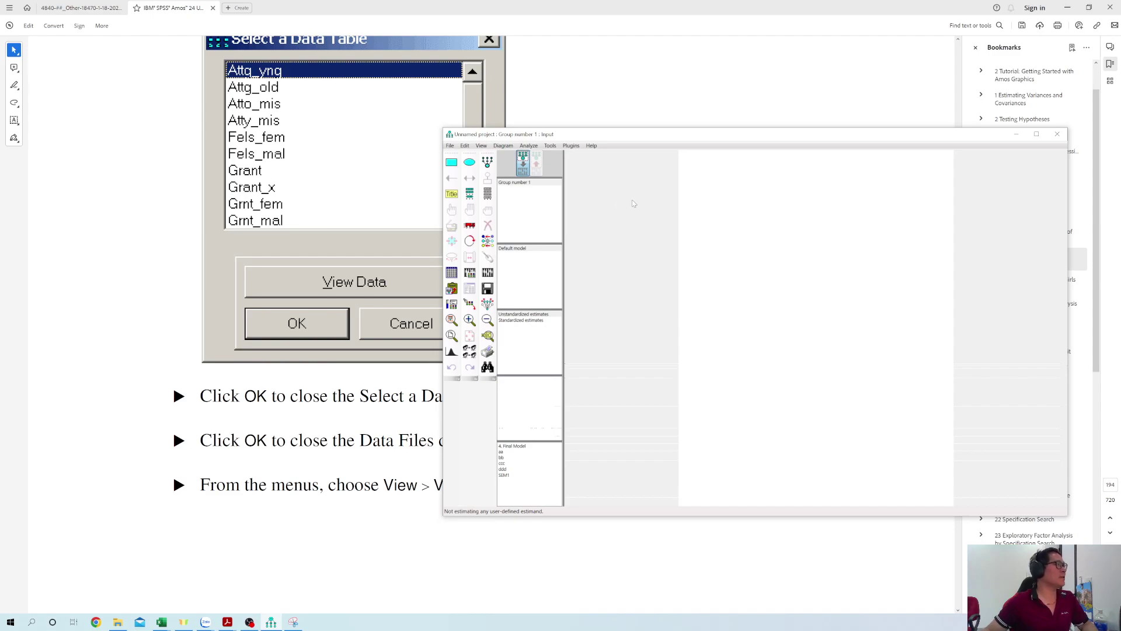
Read on to the guide's Variables in Dataset instruction and display the dataset's variable list in Amos.
scroll(374, 415, down, 2)
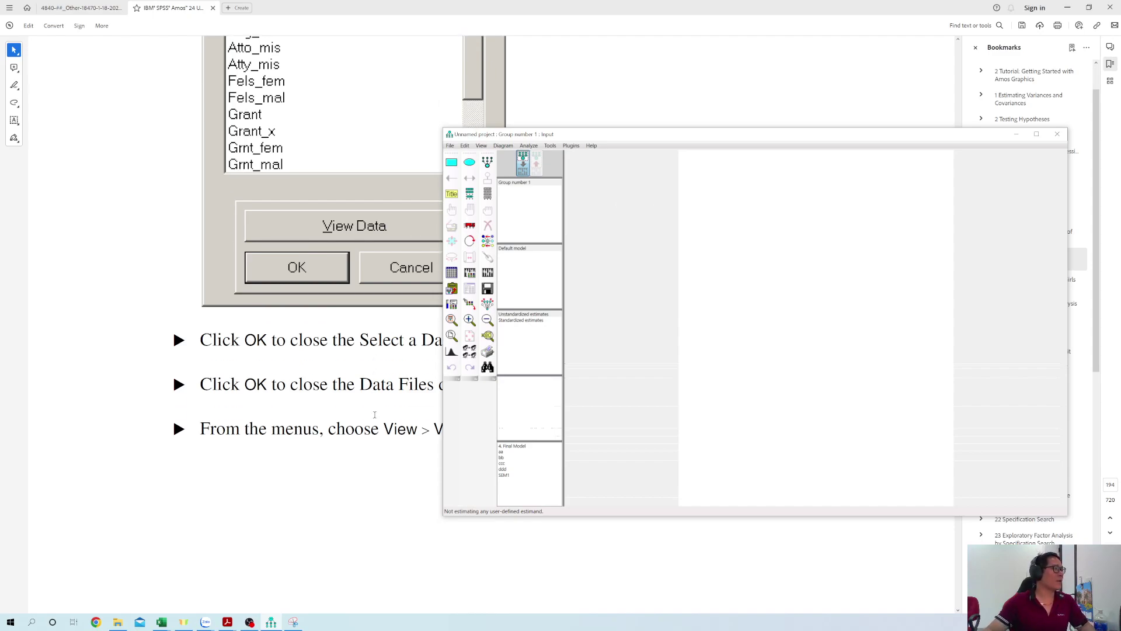
click(374, 415)
scroll(443, 413, down, 4)
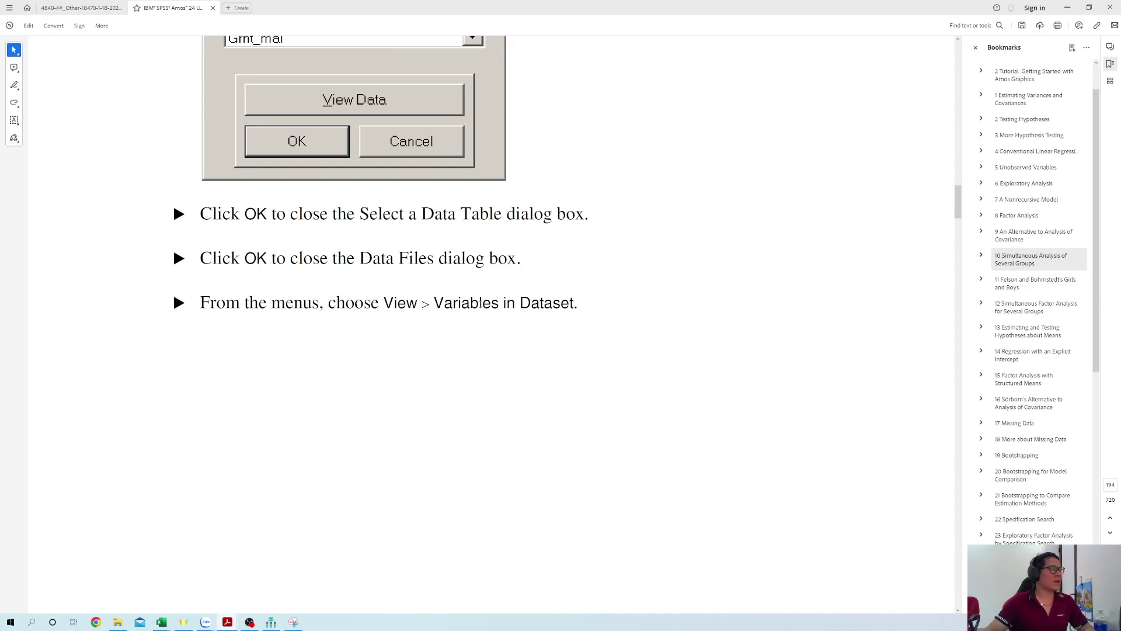
key(alt+Tab)
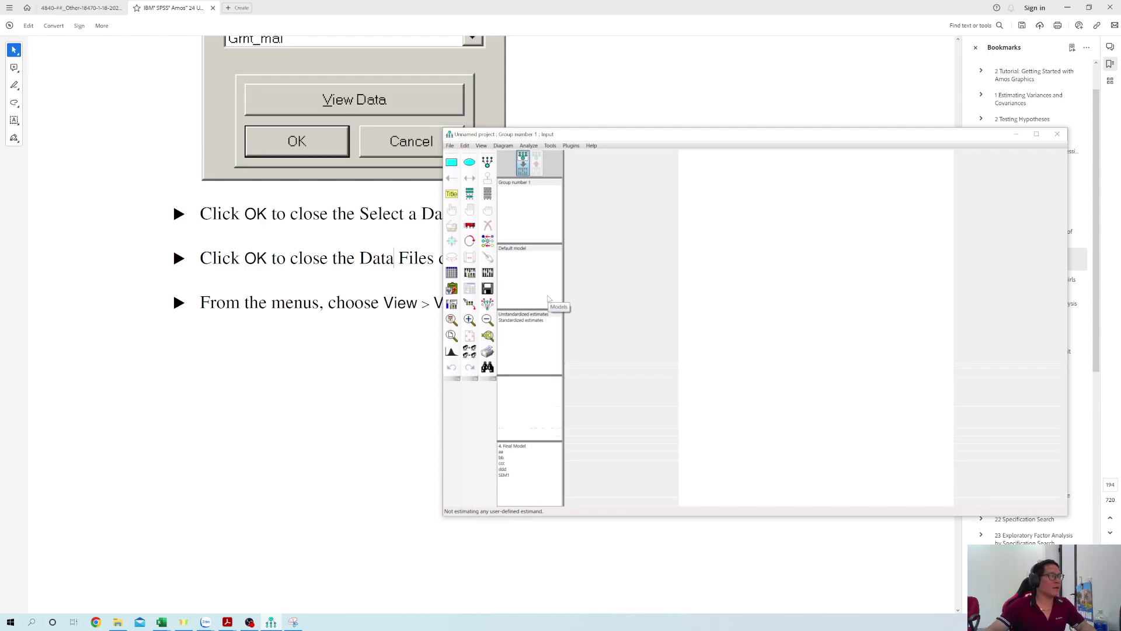
click(494, 198)
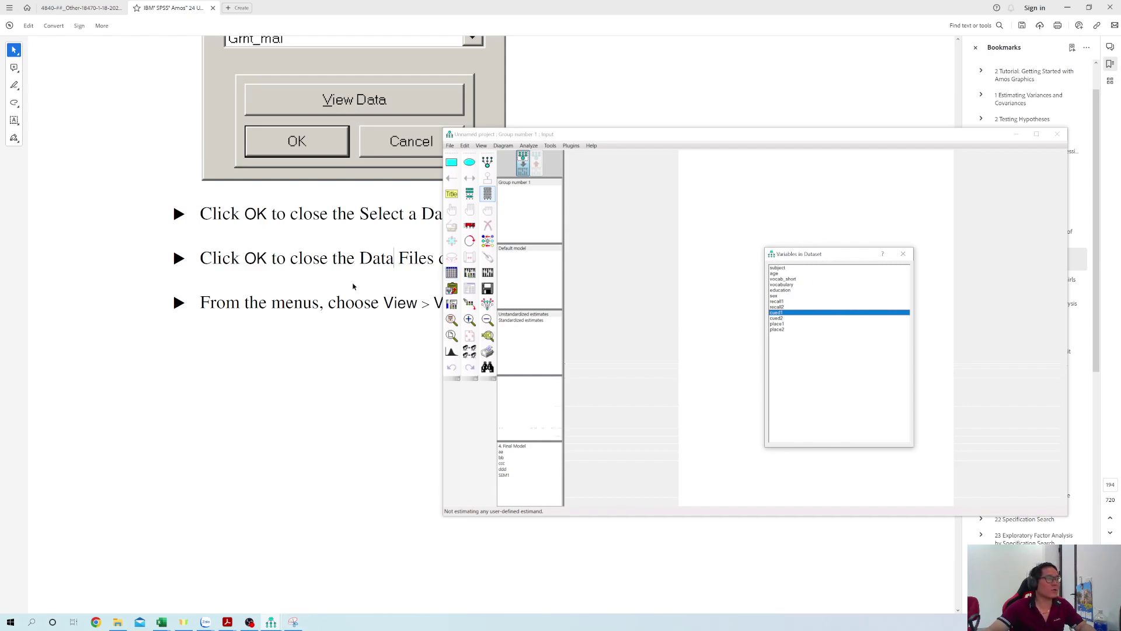
Read the guide's page 169, return to Amos, move the variable list aside and place recall1 near the left side of the diagram page.
click(352, 420)
scroll(353, 417, down, 10)
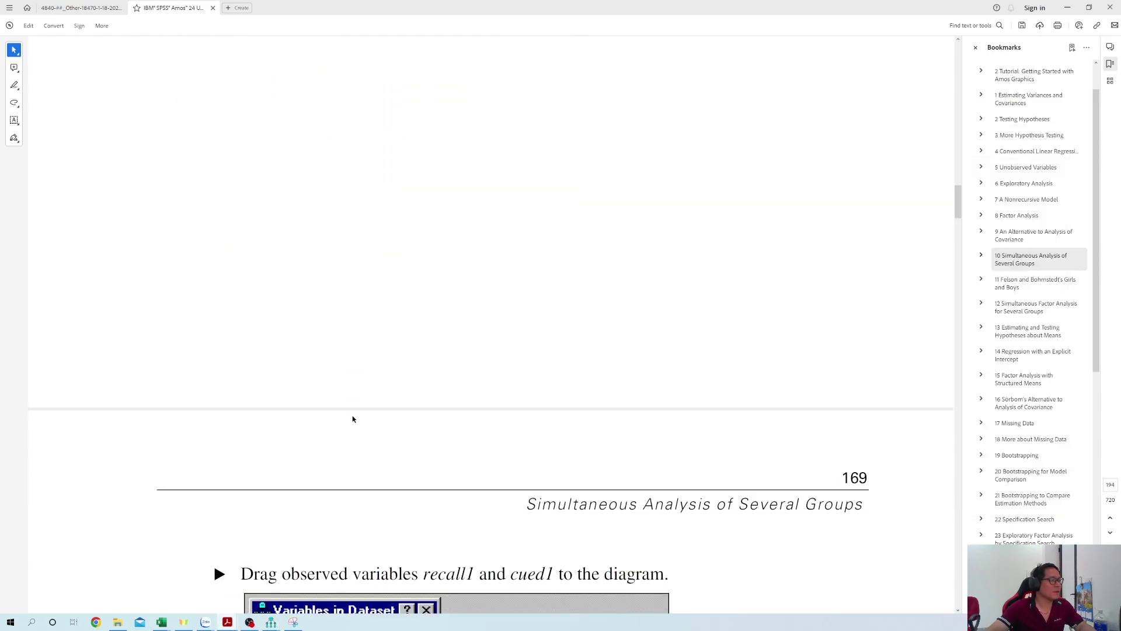
scroll(354, 418, down, 5)
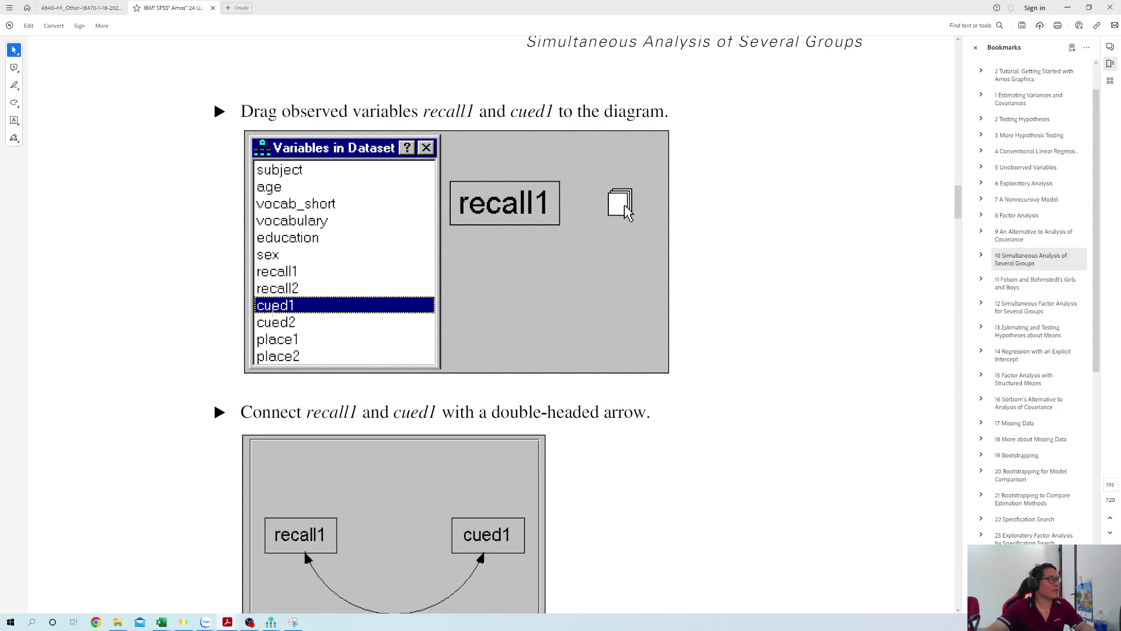
key(alt+Tab)
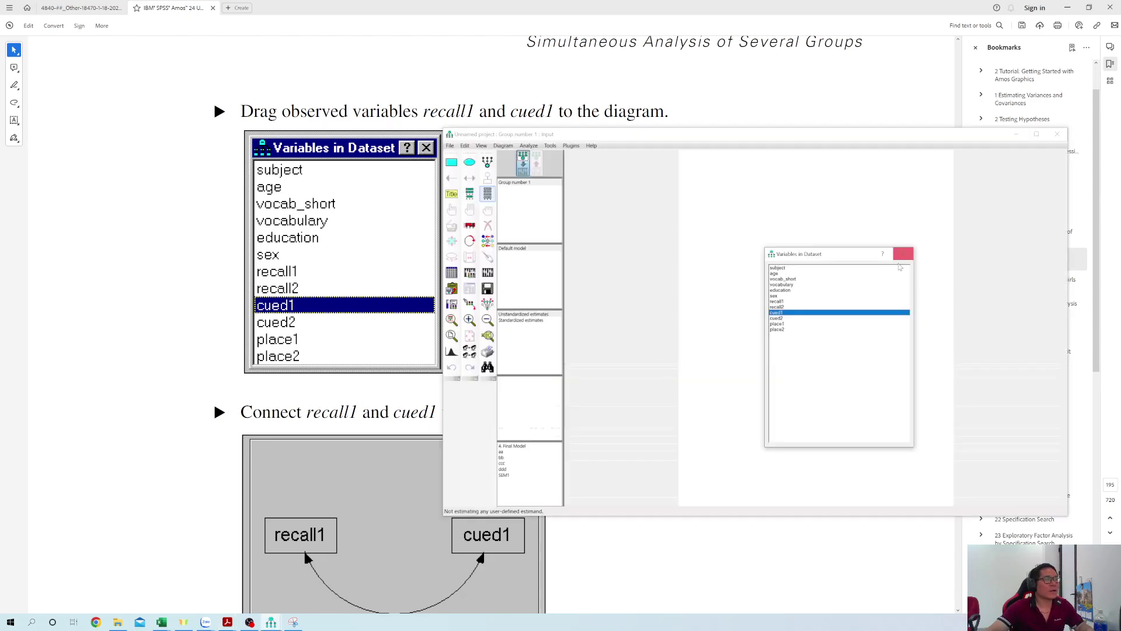
drag(817, 253, 430, 143)
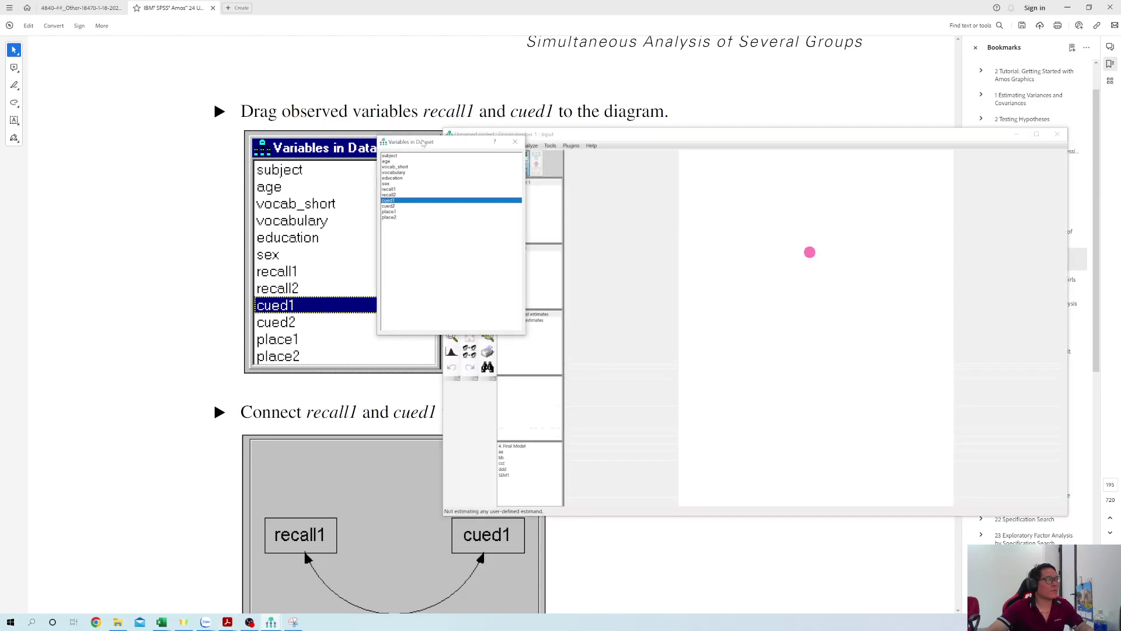
click(395, 189)
drag(394, 189, 716, 305)
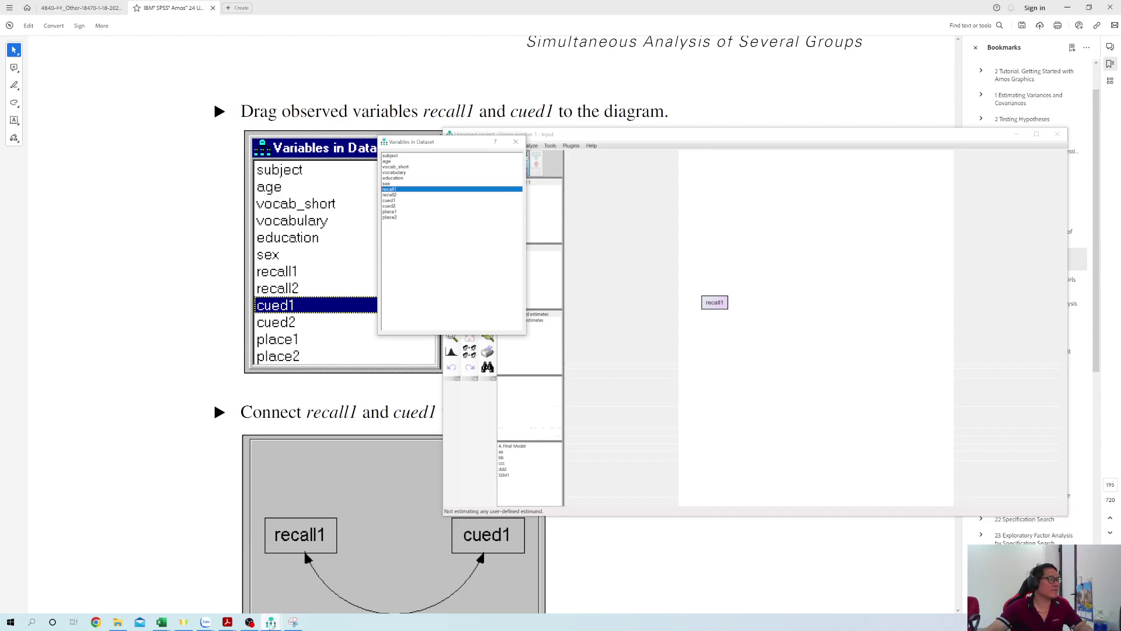
View the Attg_yng sheet in Excel, return to Amos and place cued1 in the diagram level with recall1, to its right.
mouse_move(164, 622)
click(249, 587)
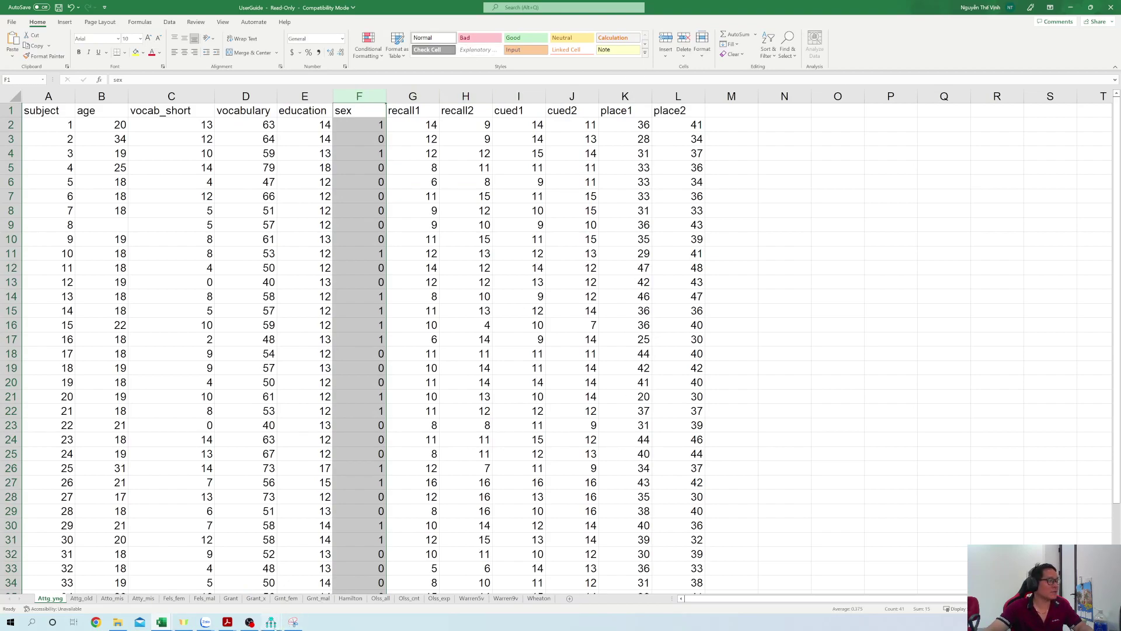
mouse_move(281, 626)
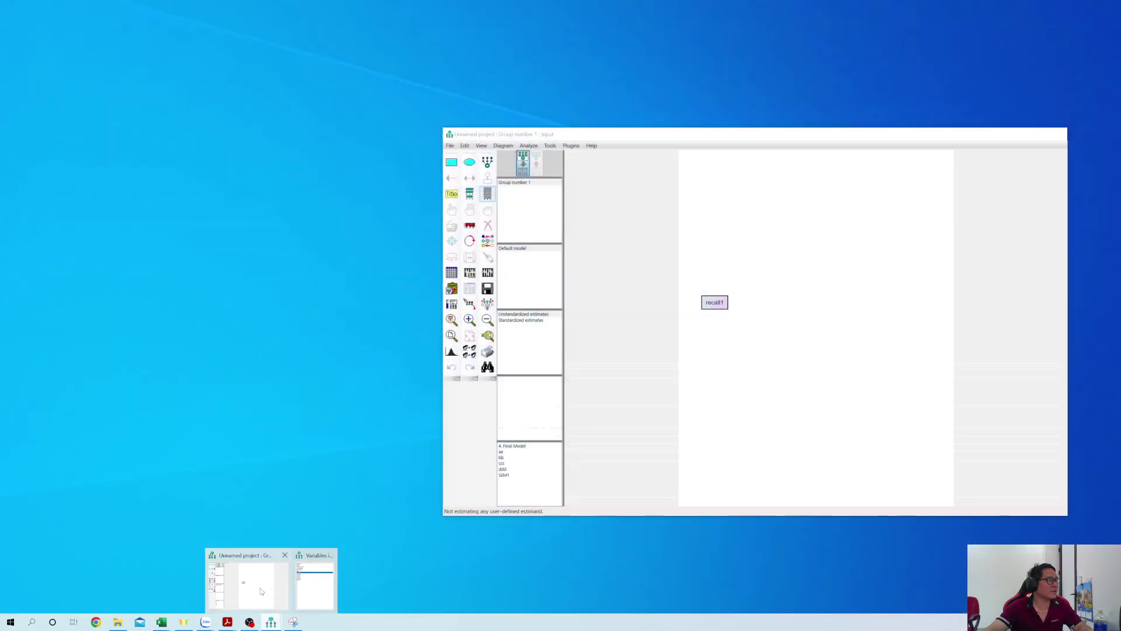
click(260, 587)
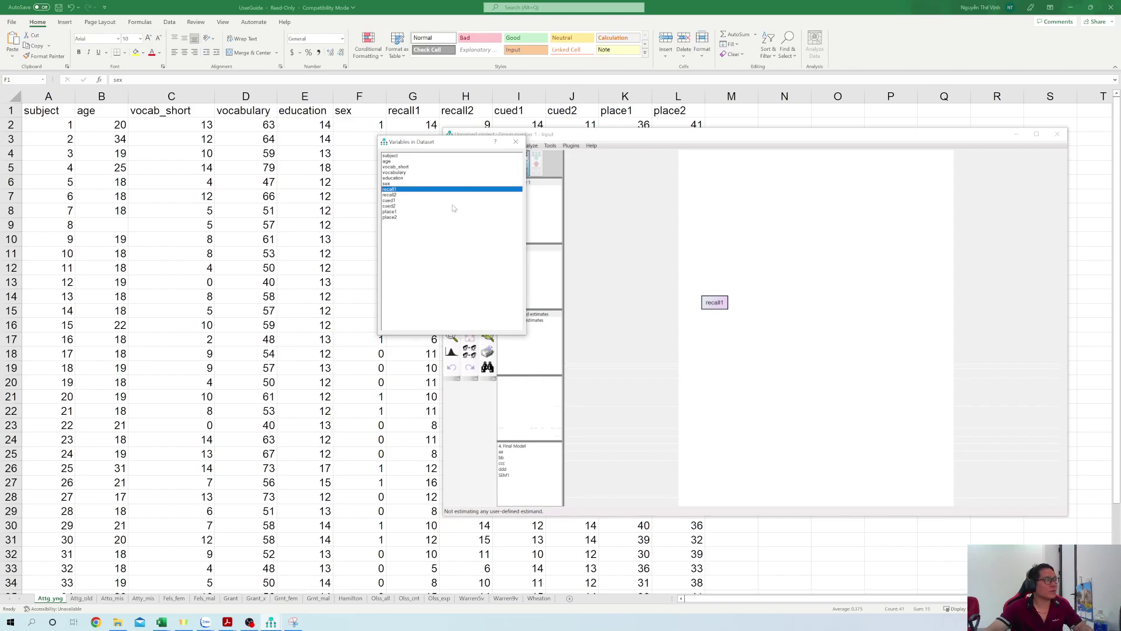
drag(389, 201, 822, 304)
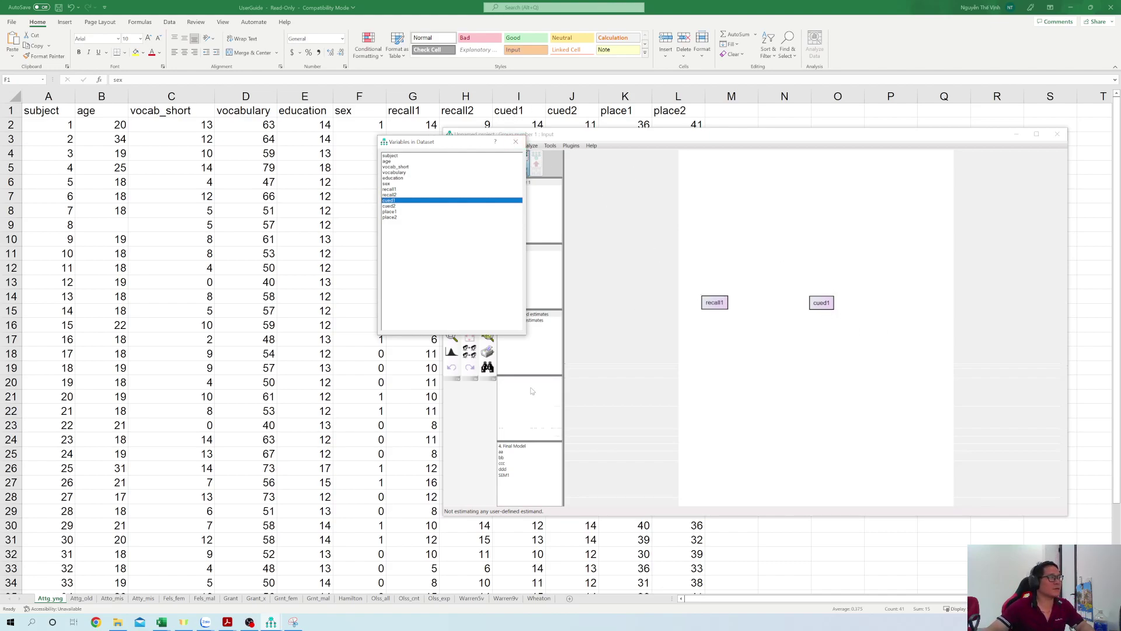
Read the guide's instructions on connecting recall1 and cued1 with a double-headed arrow and adding a caption, and return to Amos.
click(227, 622)
scroll(455, 327, down, 1)
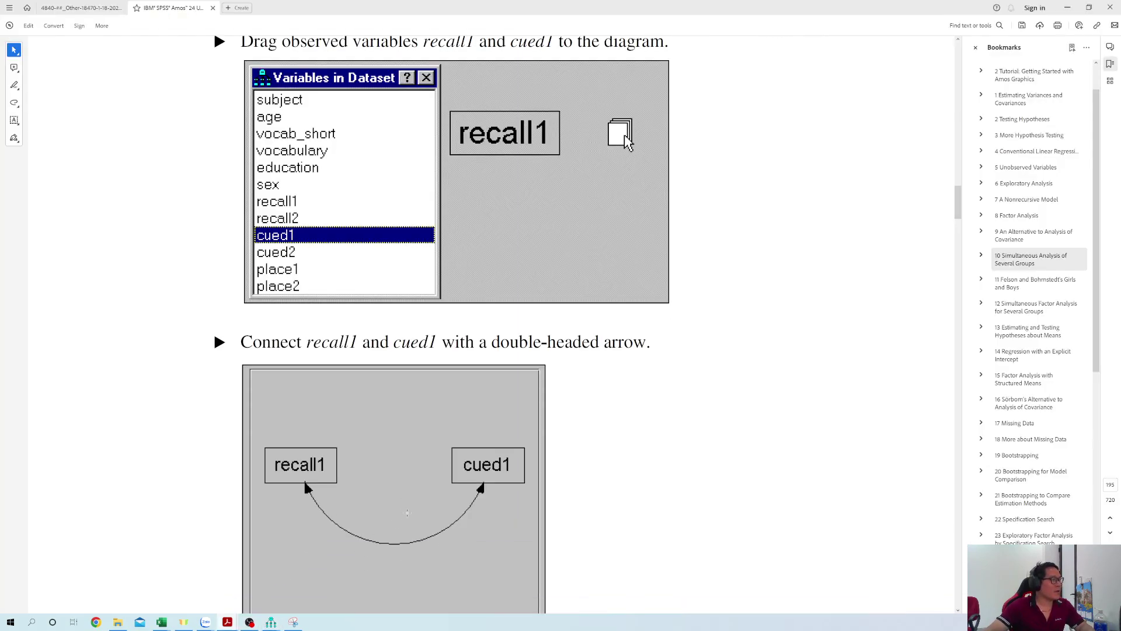
scroll(407, 512, down, 2)
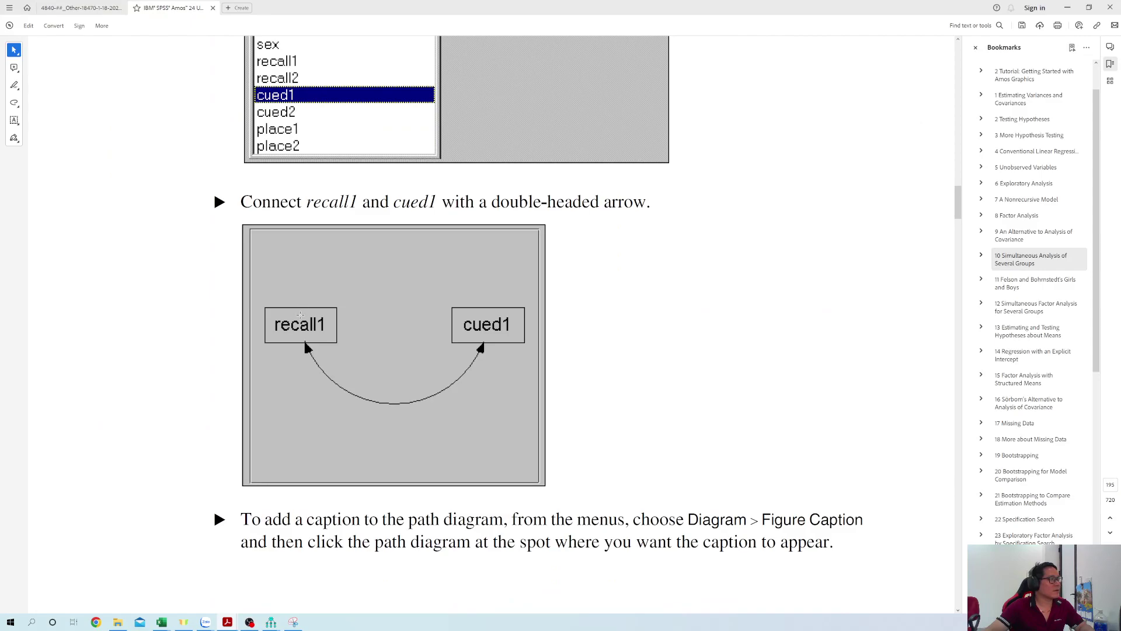
key(alt+Tab)
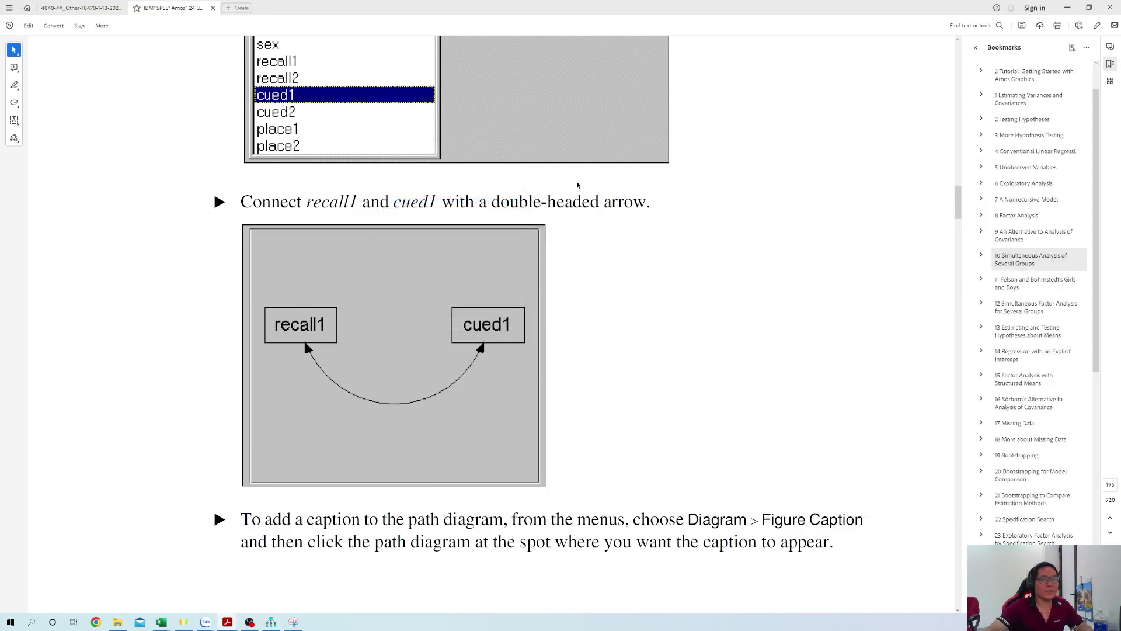
key(alt+Tab)
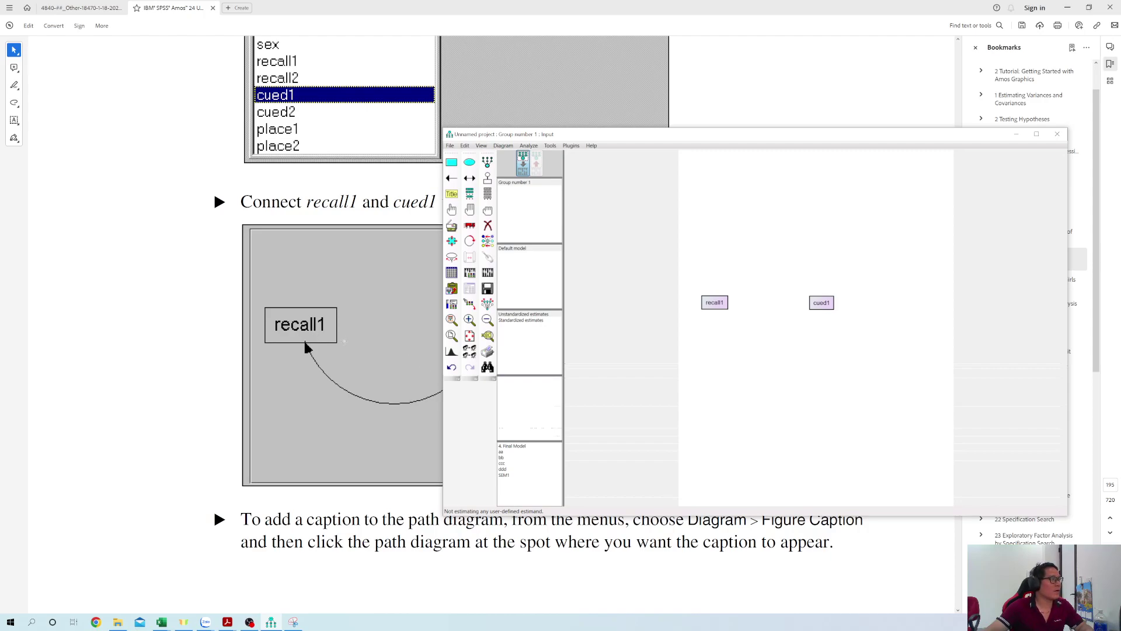
Connect recall1 and cued1 with a double-headed covariance arrow.
key(alt+Tab)
key(alt+Tab)
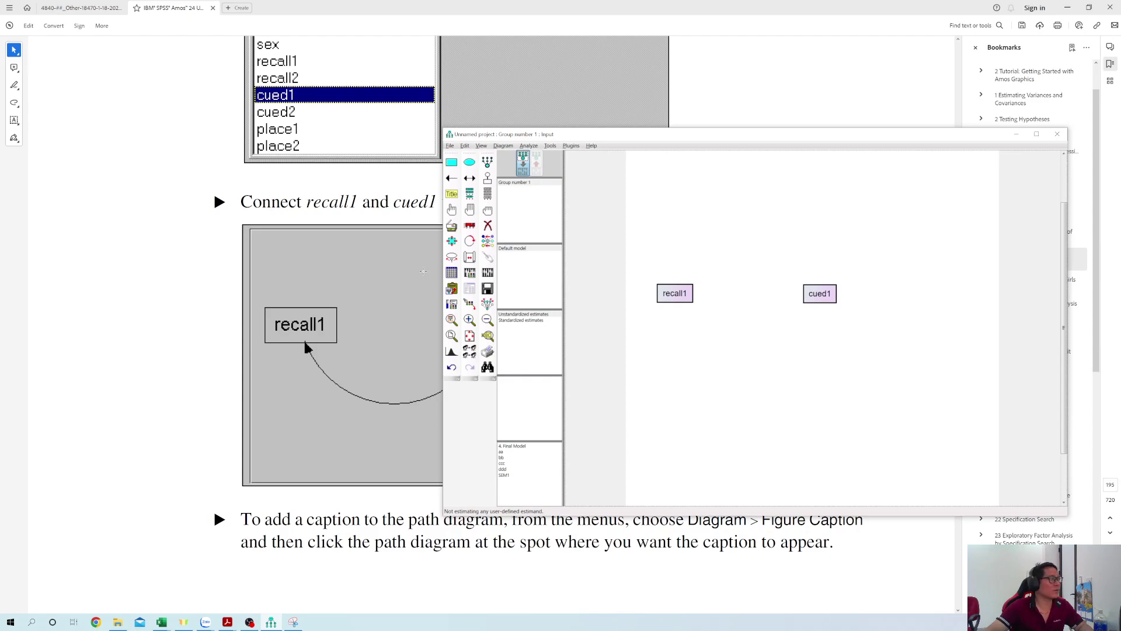
click(470, 177)
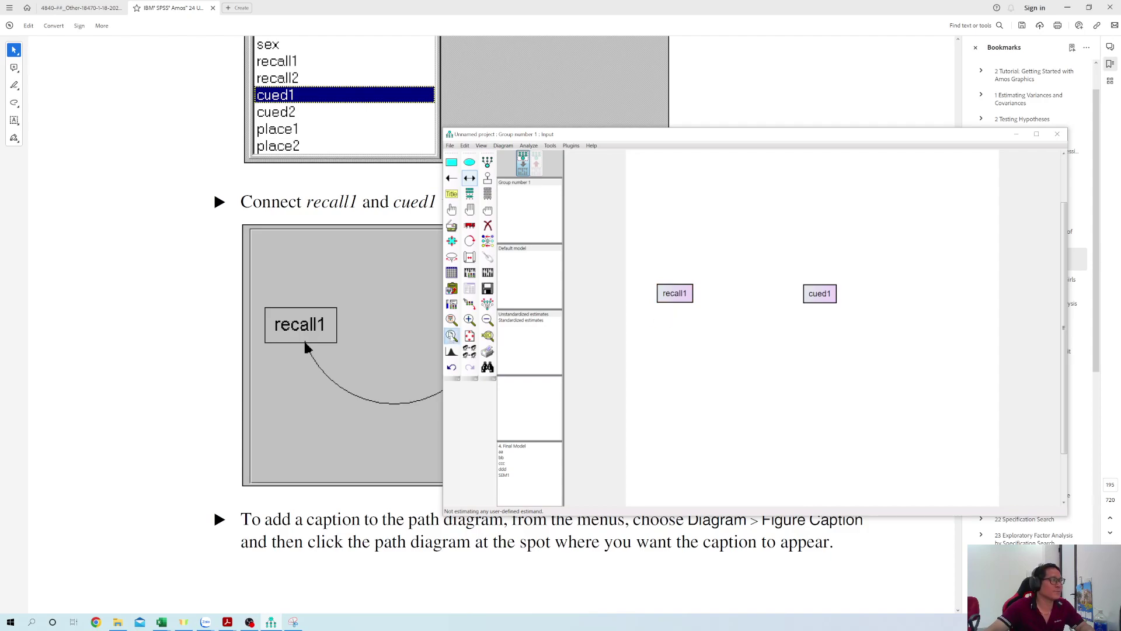
mouse_move(675, 293)
mouse_down()
mouse_move(847, 292)
mouse_move(818, 293)
mouse_move(784, 329)
mouse_move(677, 307)
mouse_up()
Compare the arrow with the guide's figure, read its instruction on adding a figure caption, and return to Amos.
click(199, 396)
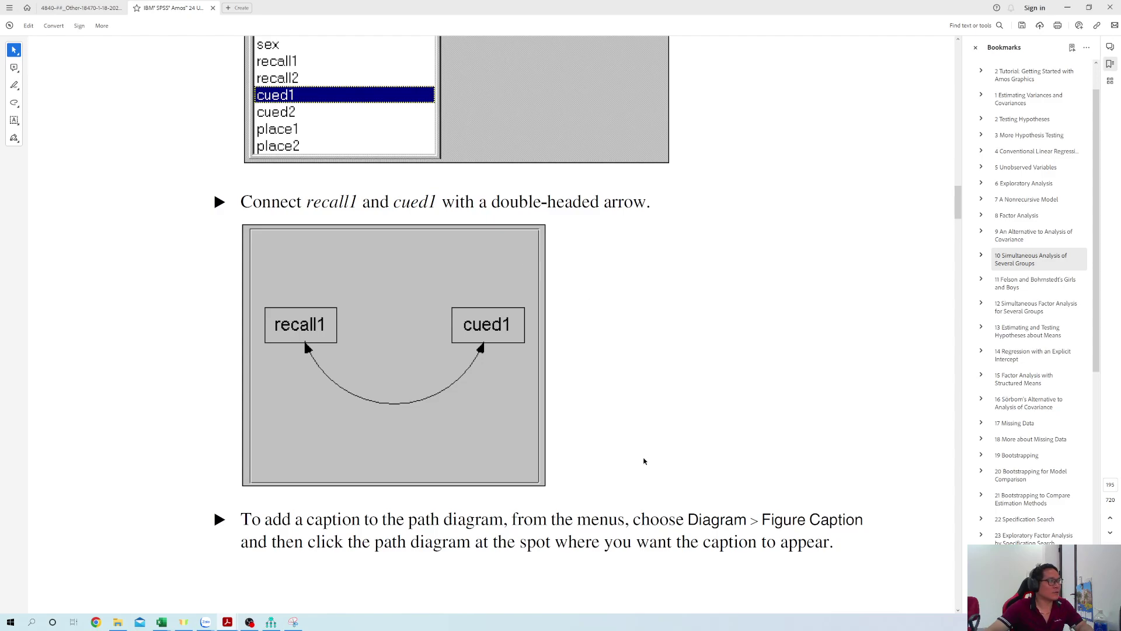
scroll(644, 461, down, 2)
key(alt+Tab)
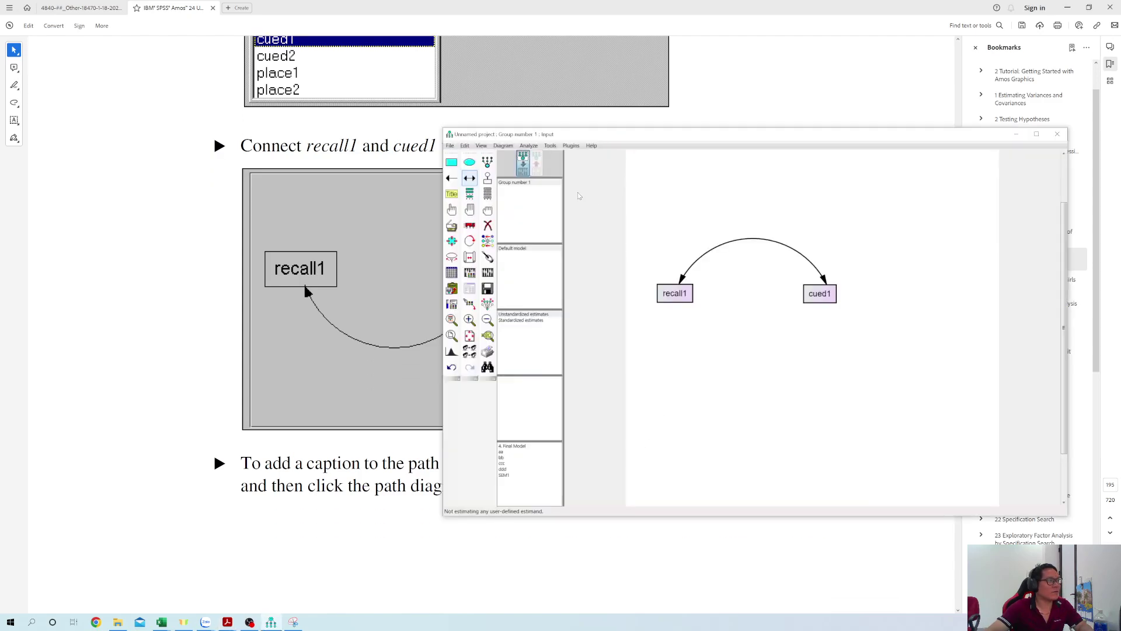
click(471, 178)
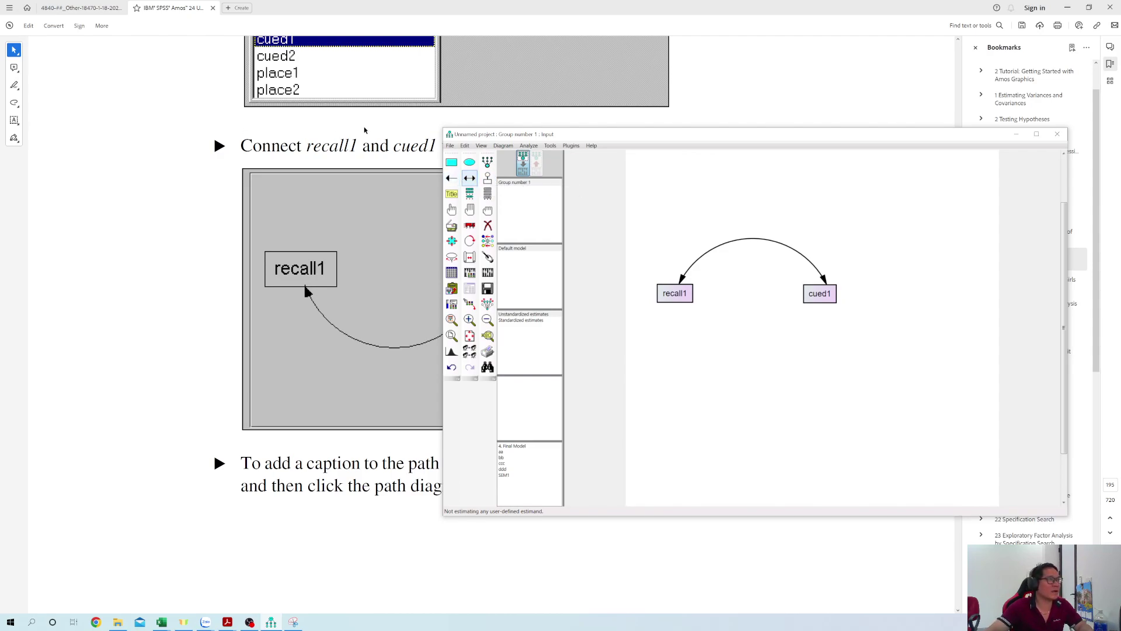
click(369, 462)
scroll(352, 465, down, 4)
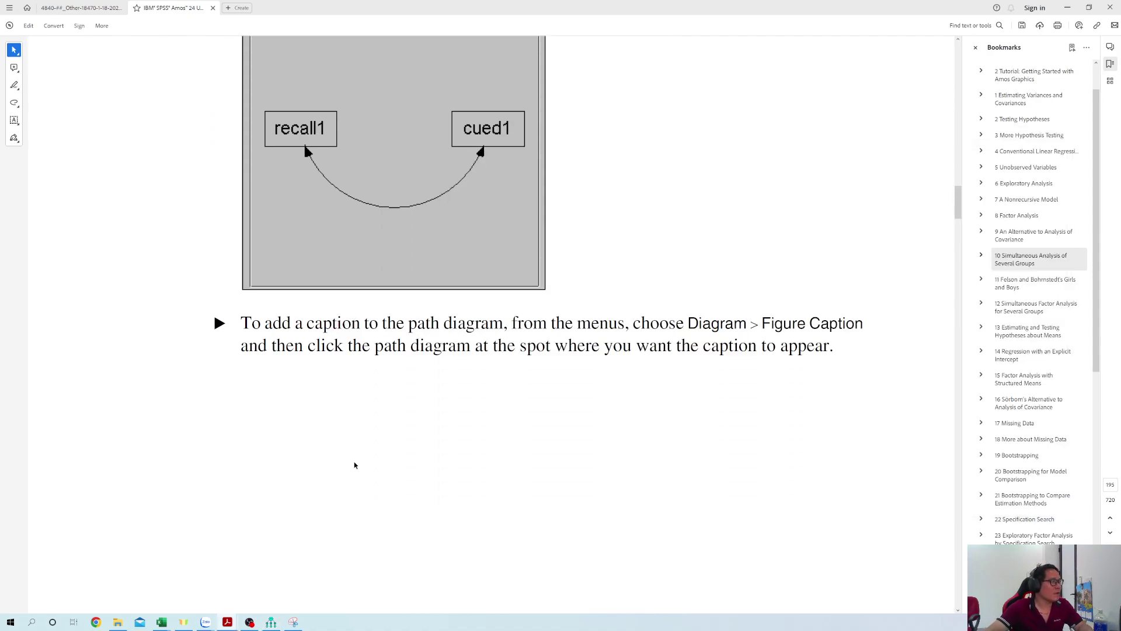
scroll(355, 466, down, 2)
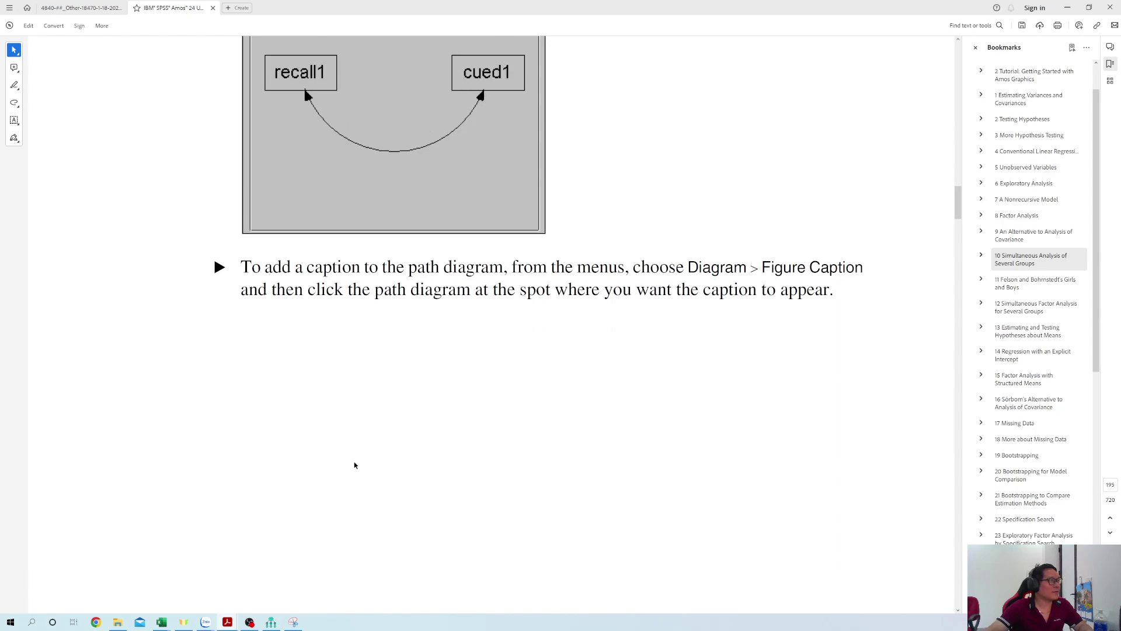
scroll(354, 465, up, 1)
key(alt+Tab)
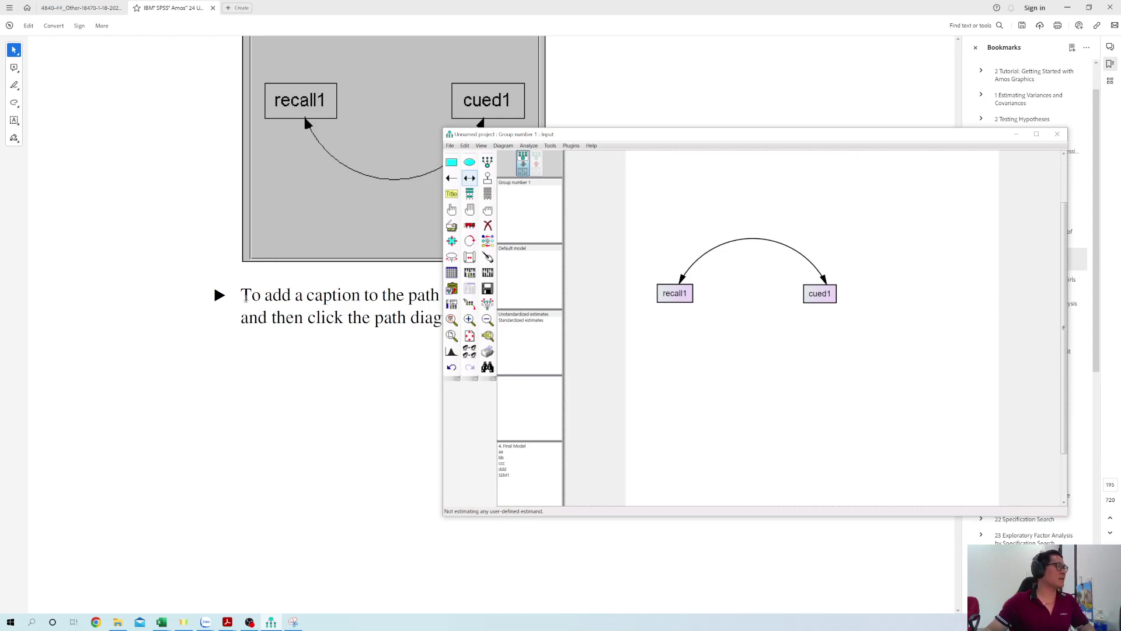
drag(245, 297, 828, 315)
key(alt+Tab)
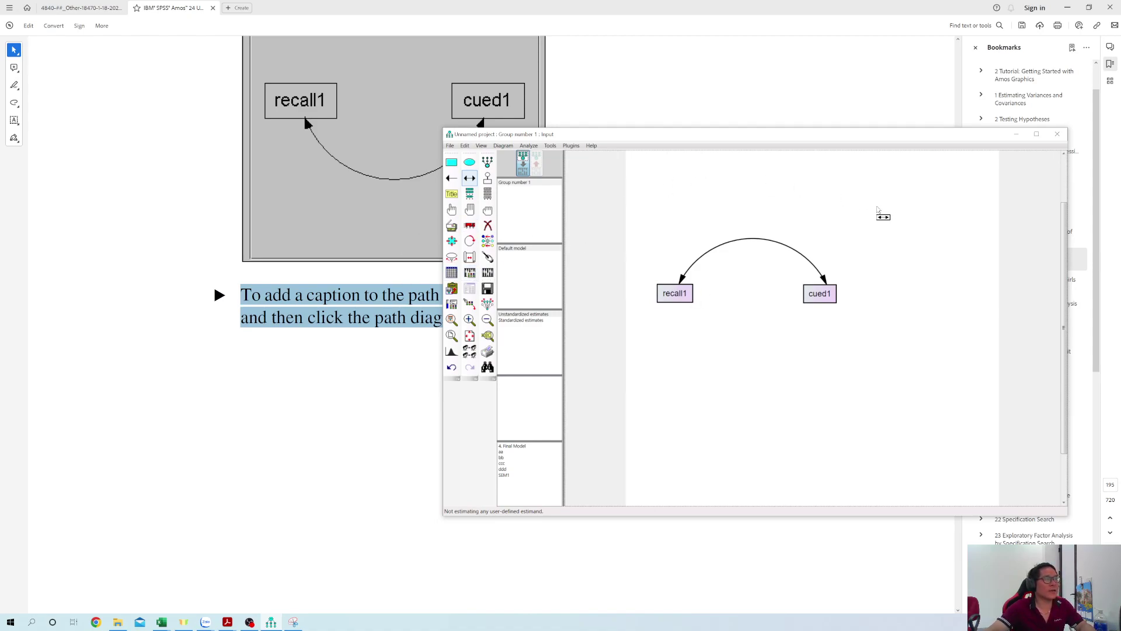
click(425, 374)
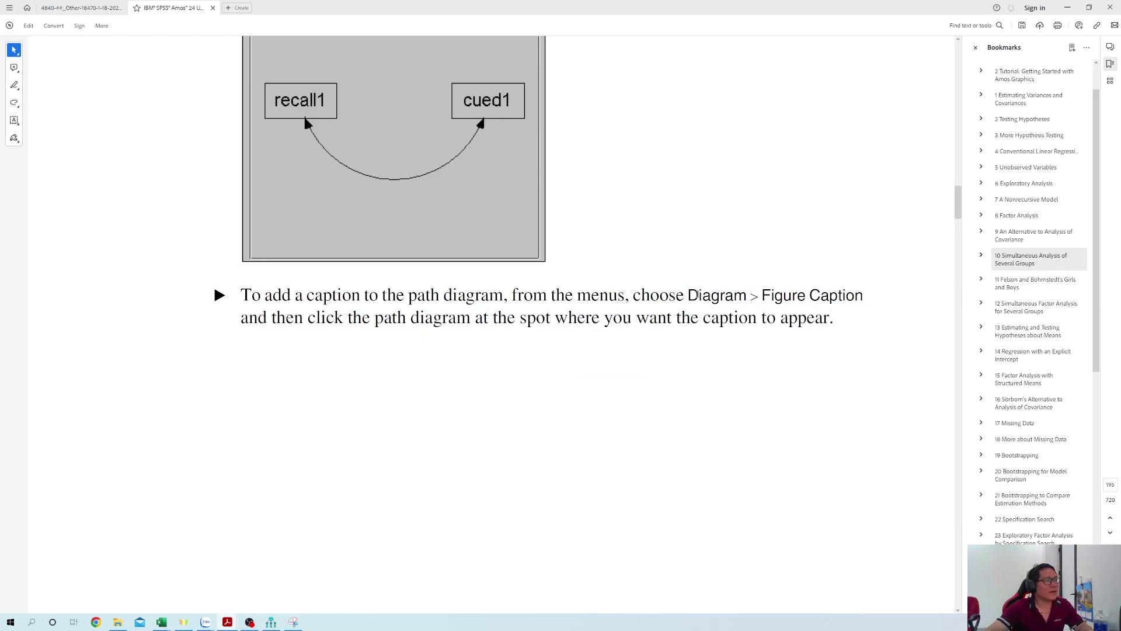
key(alt+Tab)
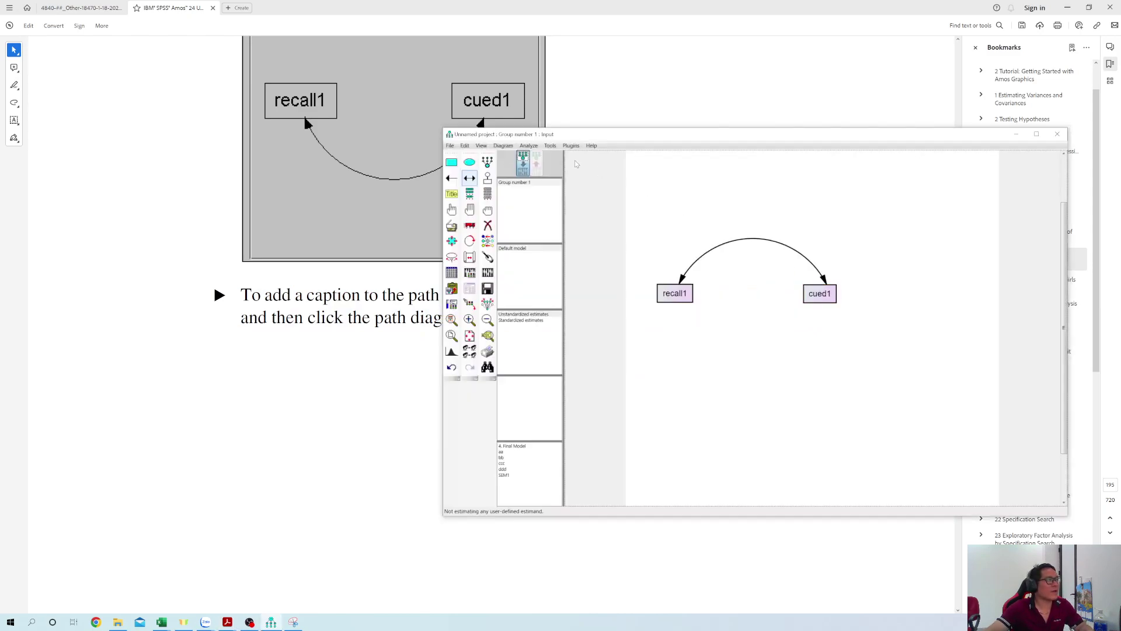
Start a figure caption in the empty area above and to the right of the double-headed arrow.
click(504, 145)
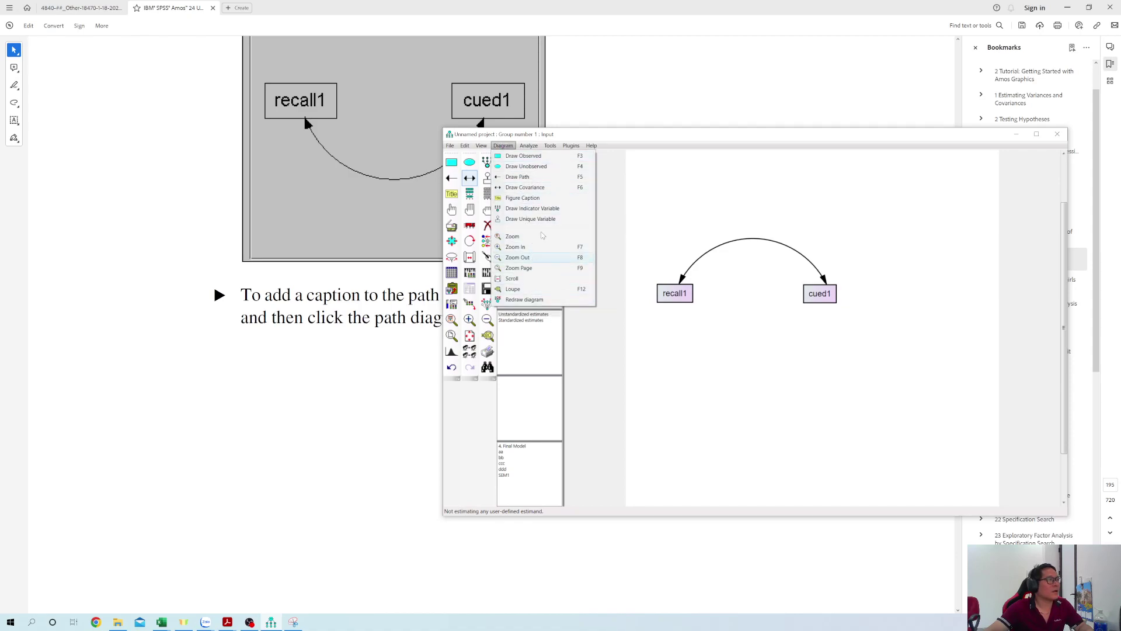
click(452, 194)
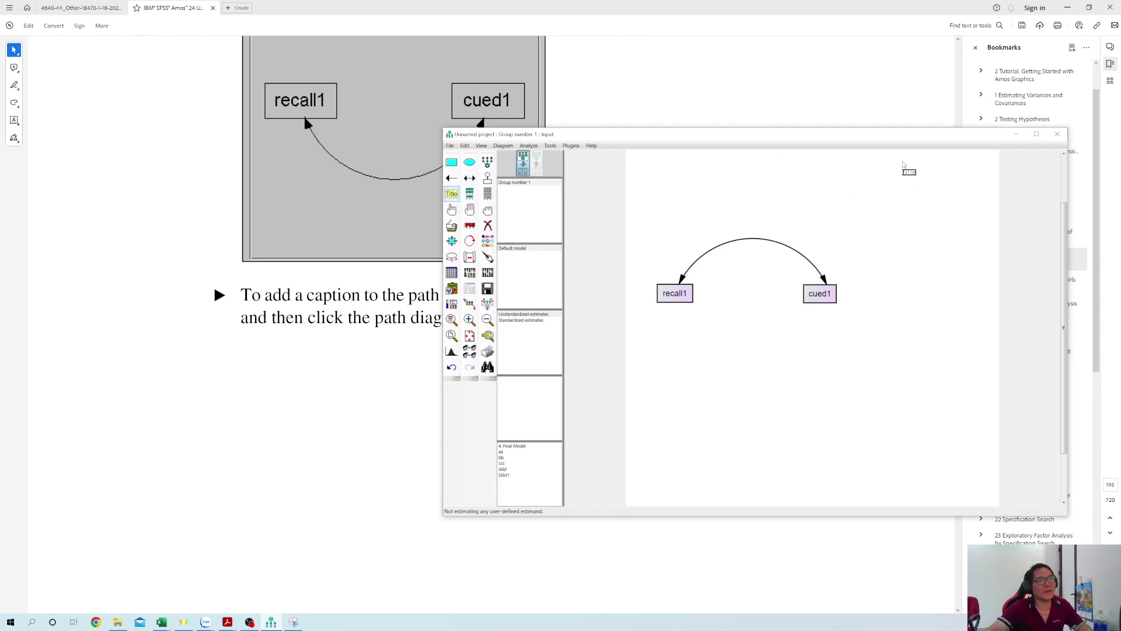
click(900, 180)
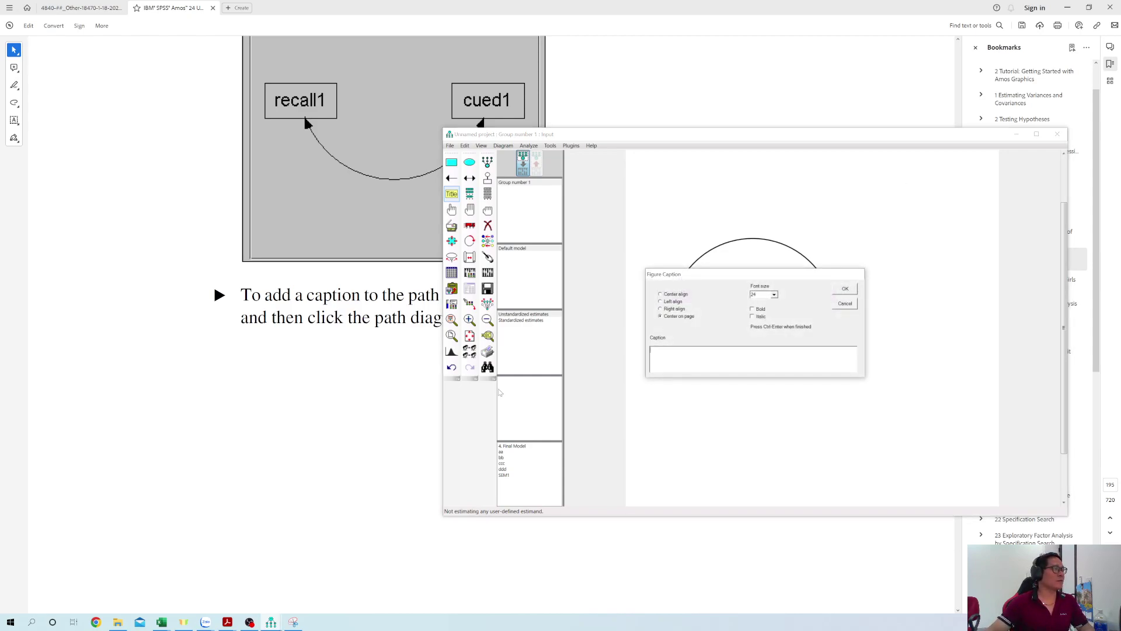
Read the guide's page 170 for the text macros to put in the caption, and return to Amos.
click(390, 382)
scroll(397, 409, down, 5)
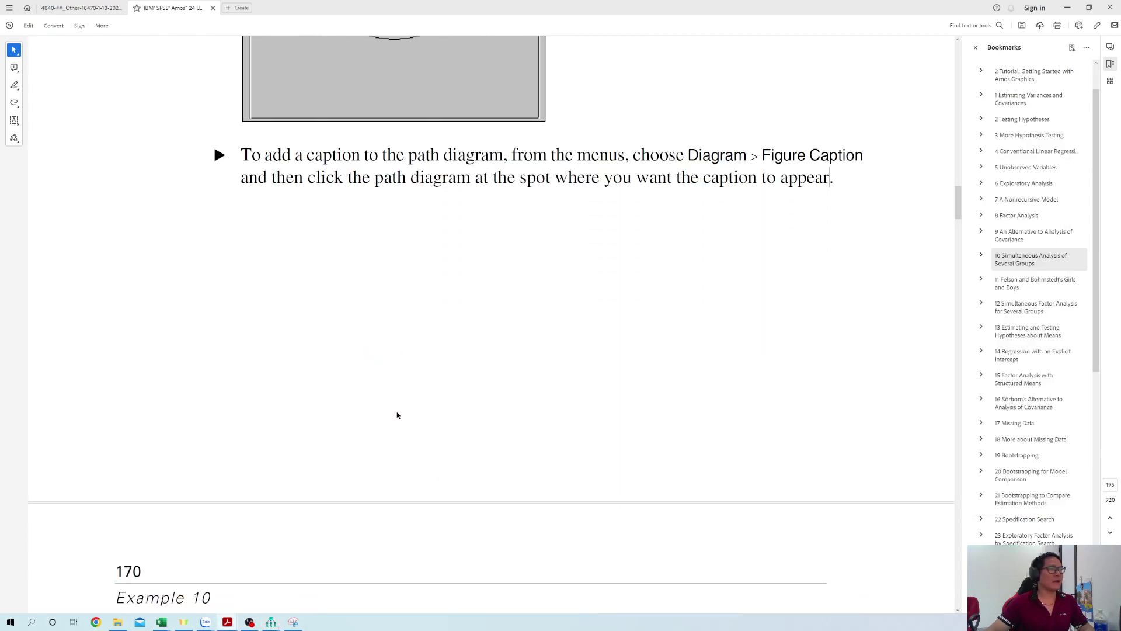
scroll(401, 414, down, 9)
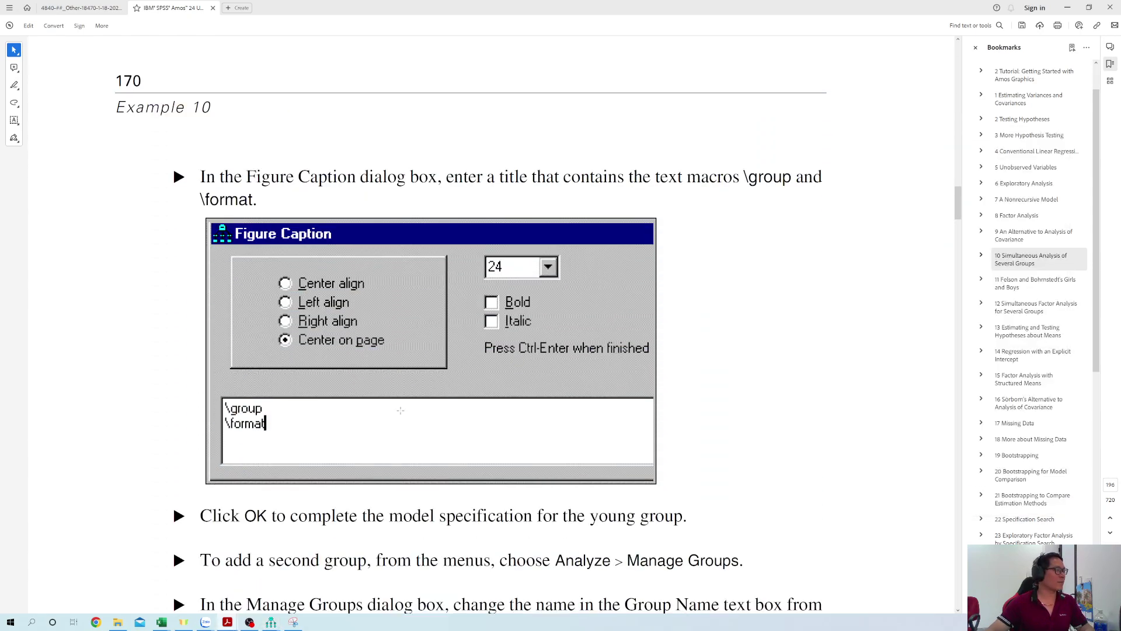
scroll(400, 410, down, 1)
scroll(401, 411, up, 1)
key(alt+Tab)
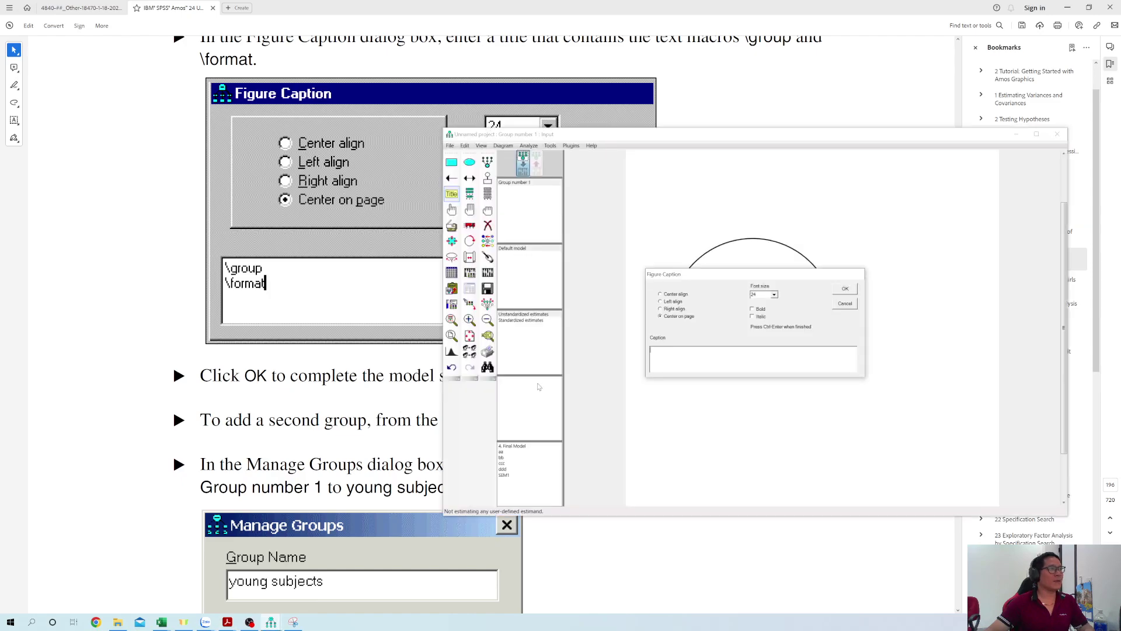
Enter \group and \format on two lines as the caption and place it on the diagram.
click(726, 359)
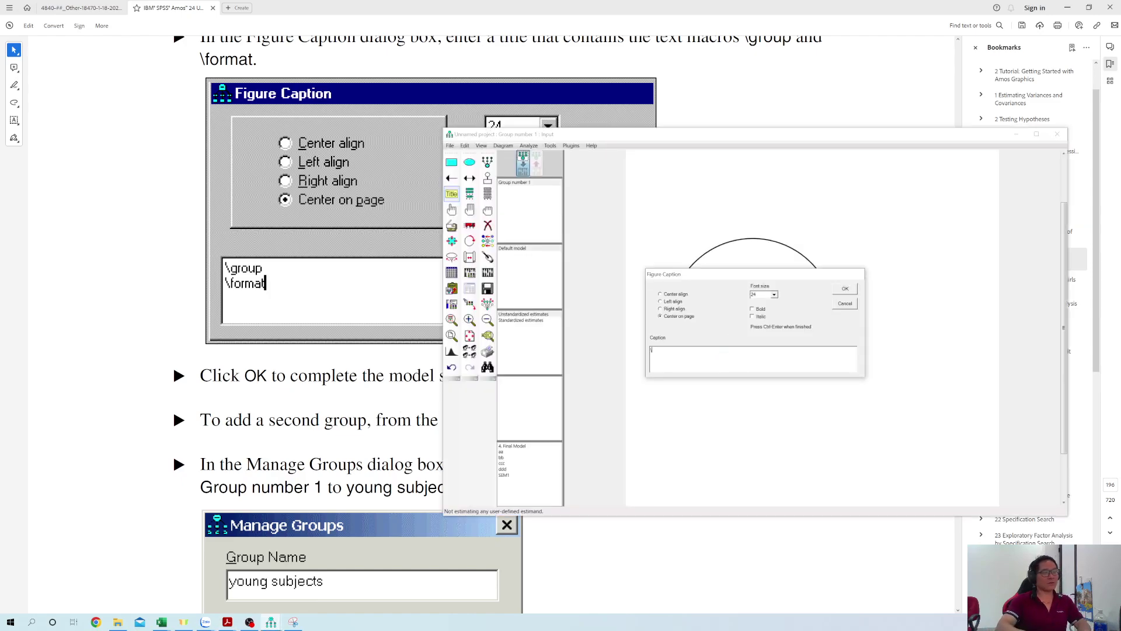
text(\form)
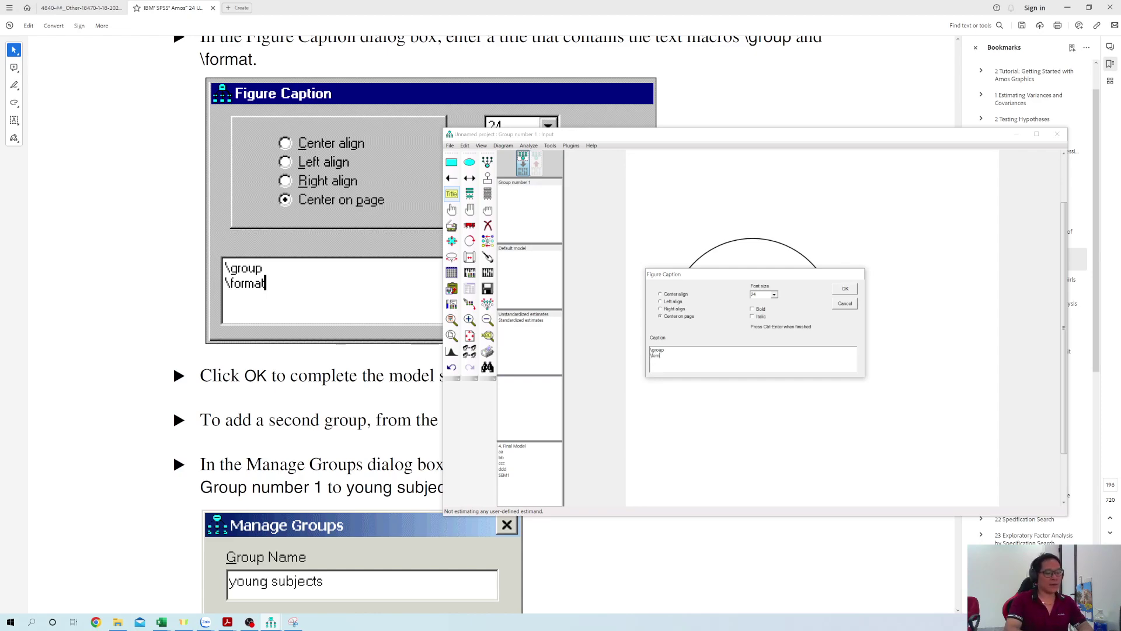
text(t)
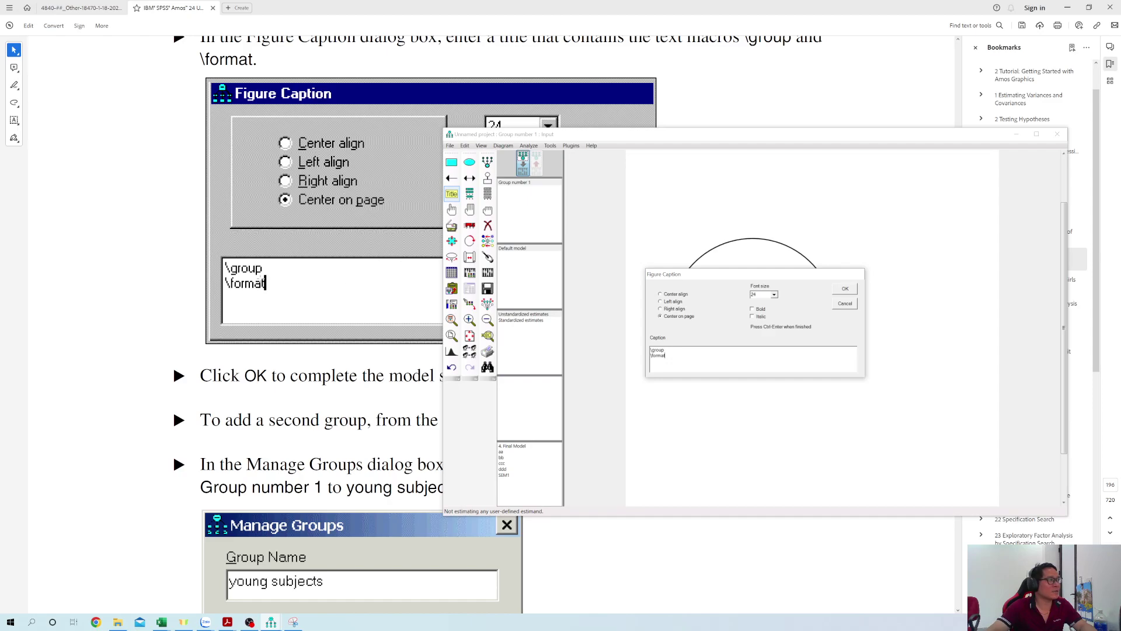
click(850, 290)
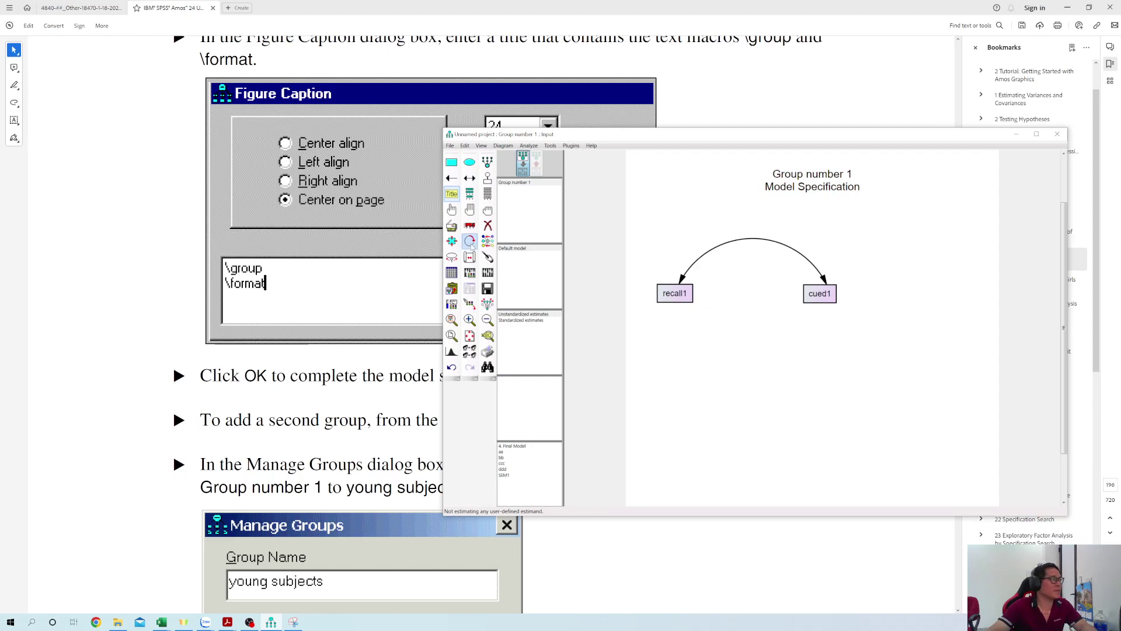
Read the guide's instructions on completing the young group and adding a second group, and return to Amos.
click(370, 395)
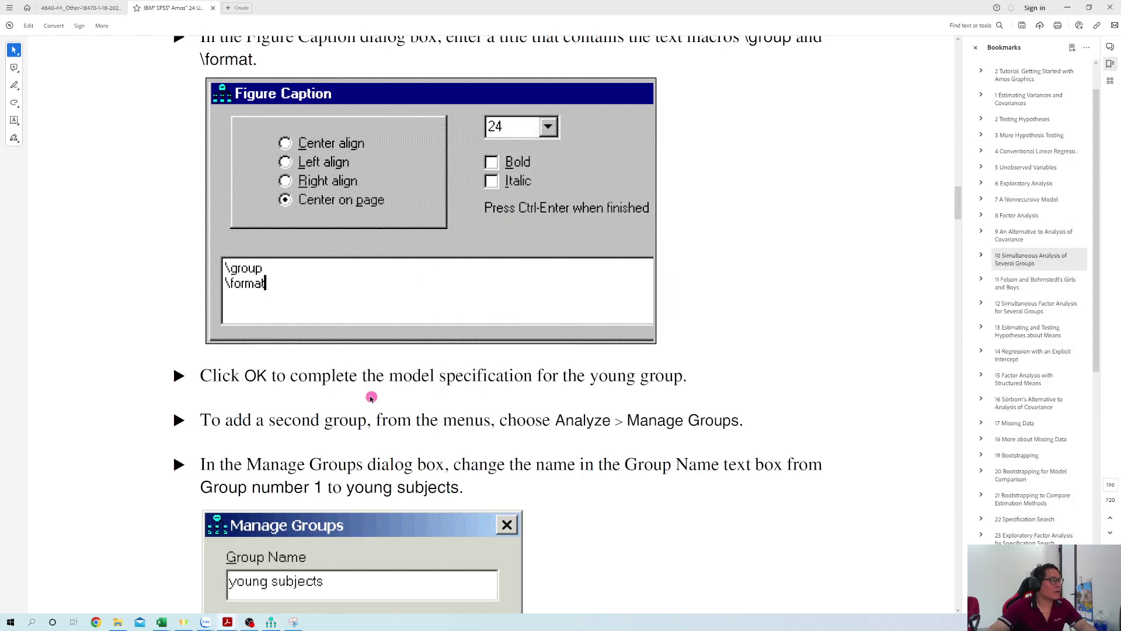
scroll(371, 395, down, 1)
drag(297, 323, 532, 321)
click(595, 319)
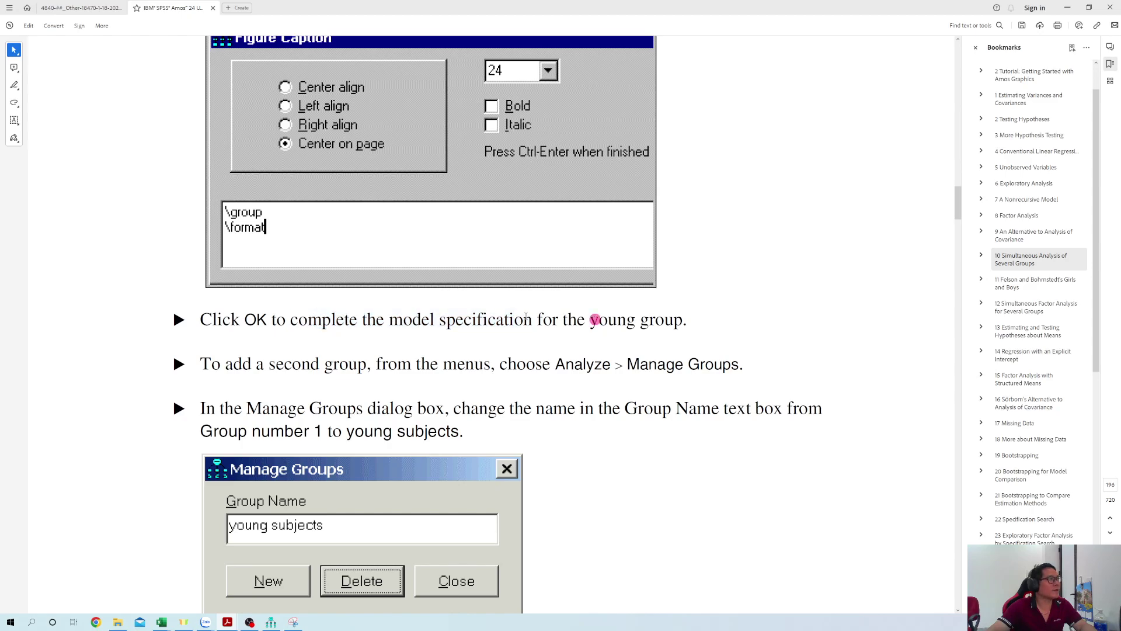
double_click(204, 366)
key(alt+Tab)
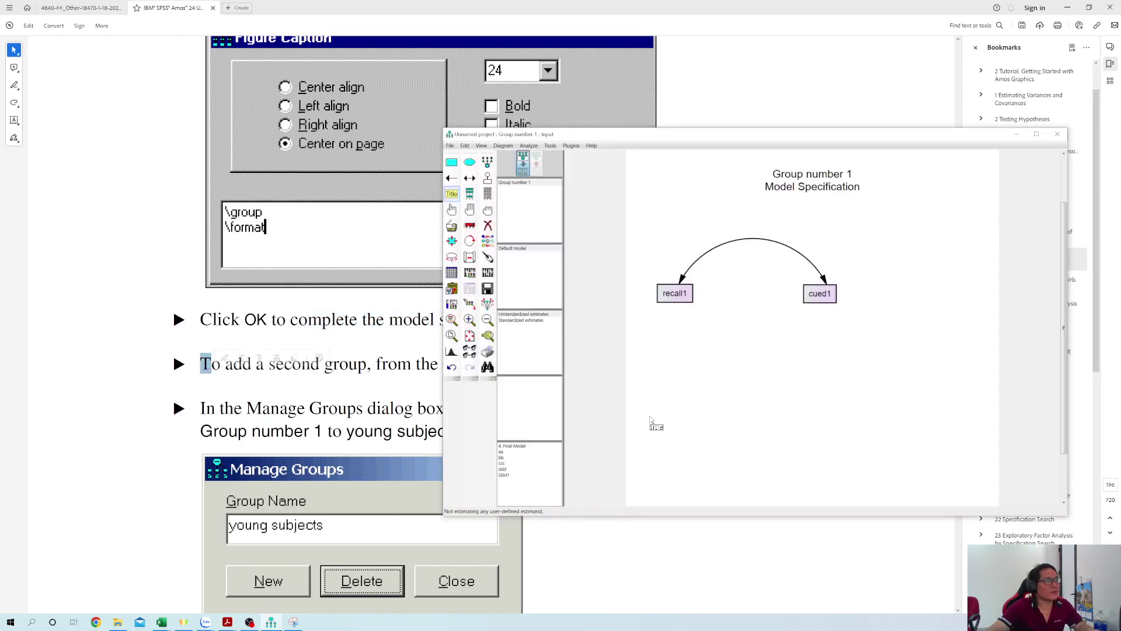
Check the data file assigned to Group number 1 and view its name in the Manage Groups dialog.
click(452, 273)
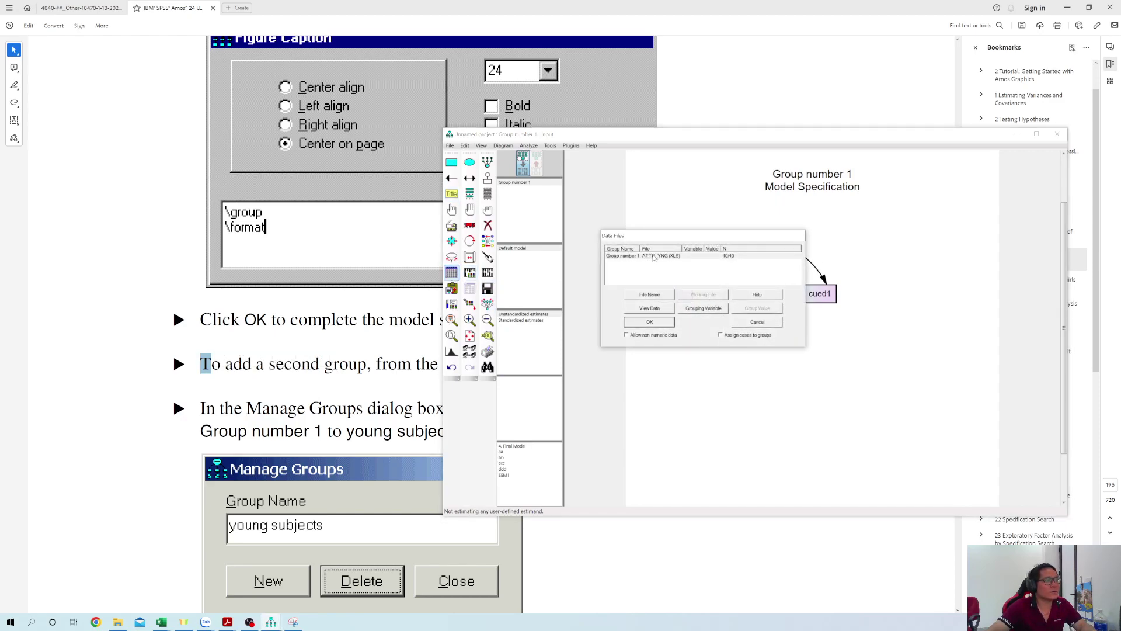
key(Return)
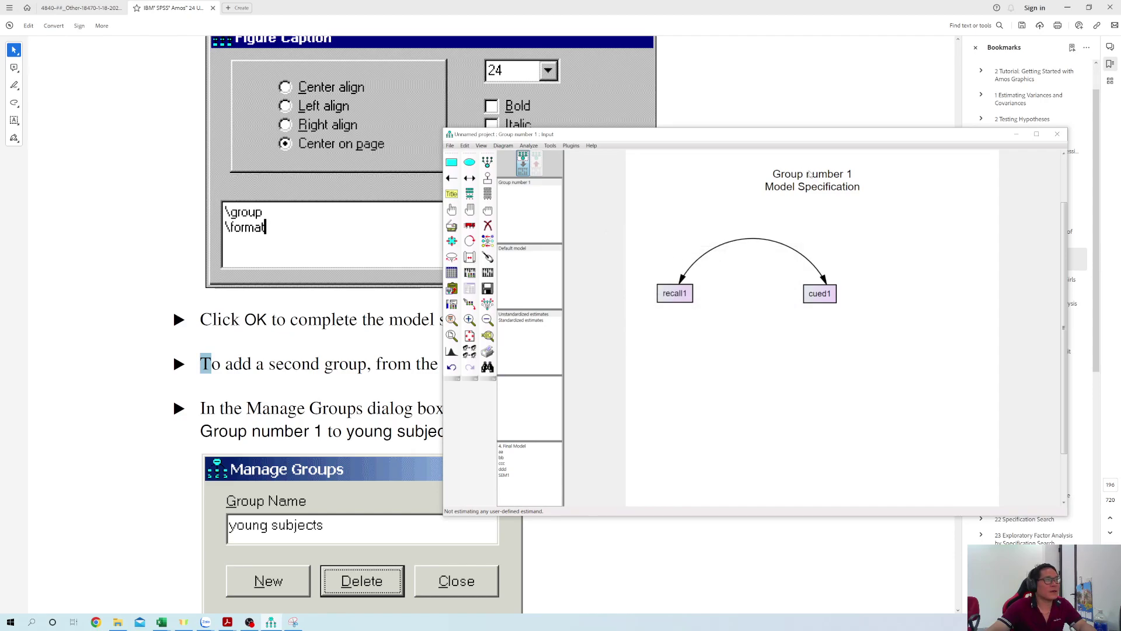
double_click(541, 184)
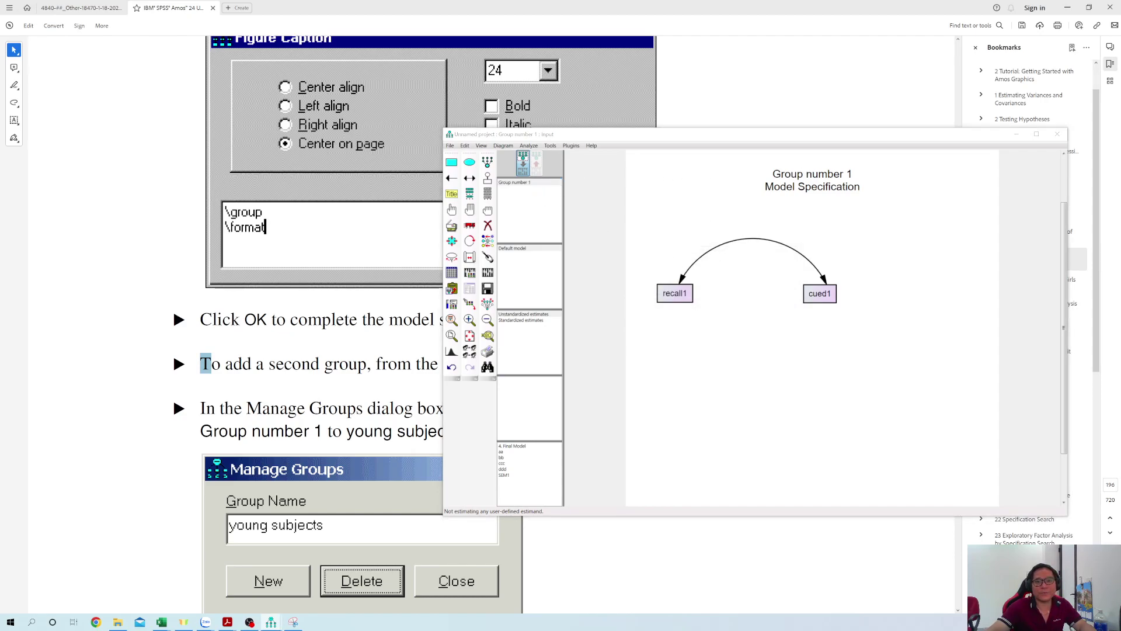
double_click(594, 323)
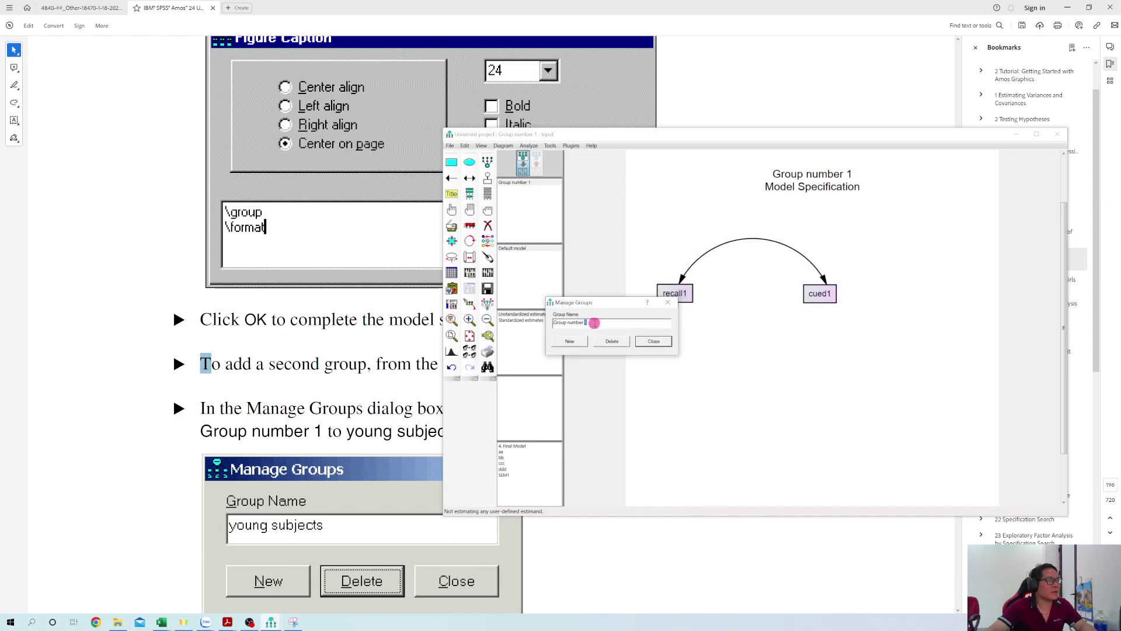
click(667, 302)
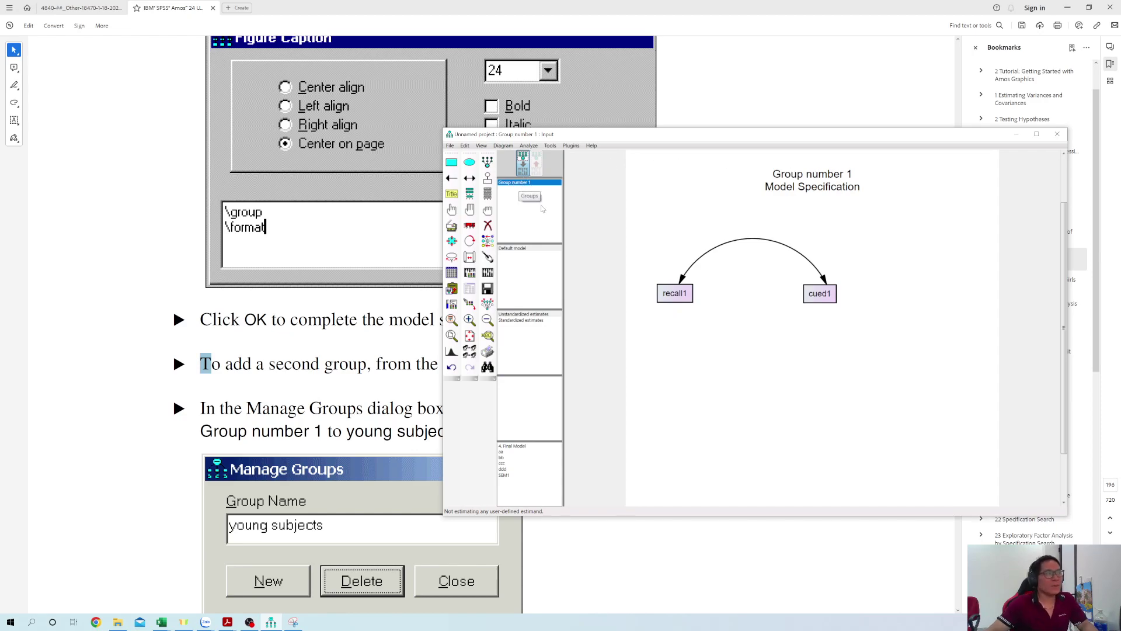
Rename Group number 1 as young subjects and add a new second group.
double_click(511, 183)
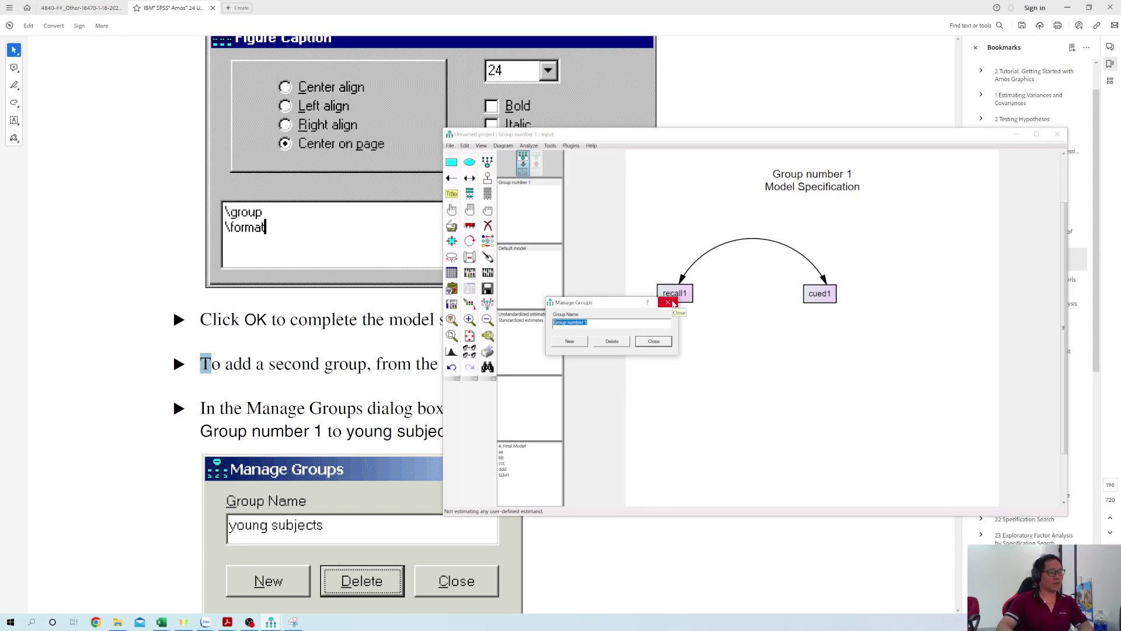
text(Young s)
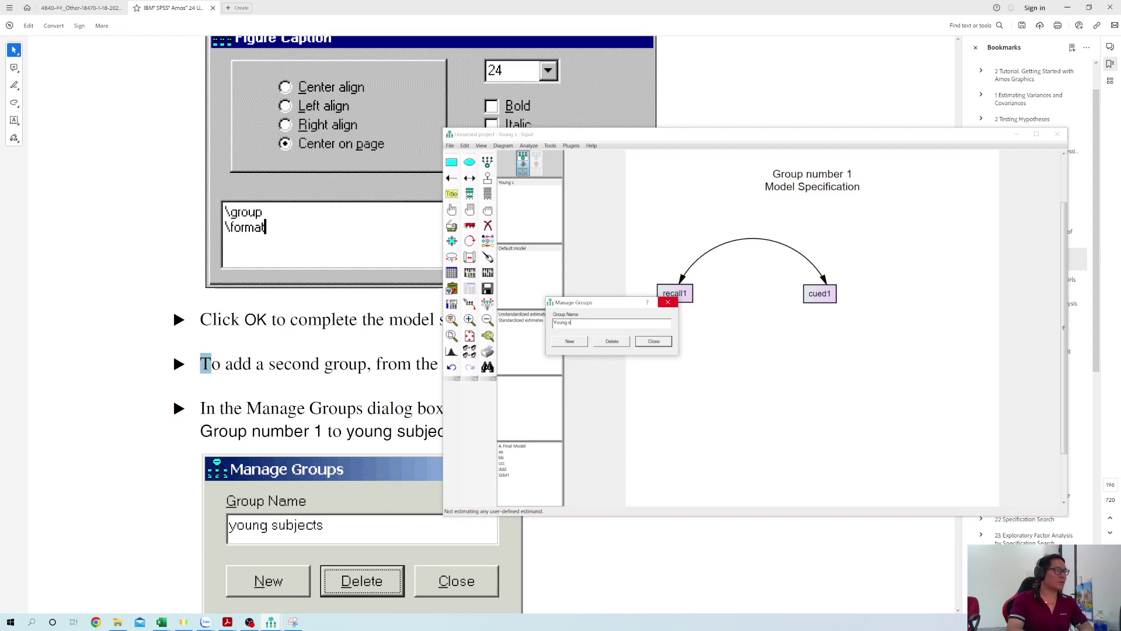
key(BackSpace)
key(BackSpace)
key(BackSpace)
key(BackSpace)
key(BackSpace)
key(BackSpace)
key(BackSpace)
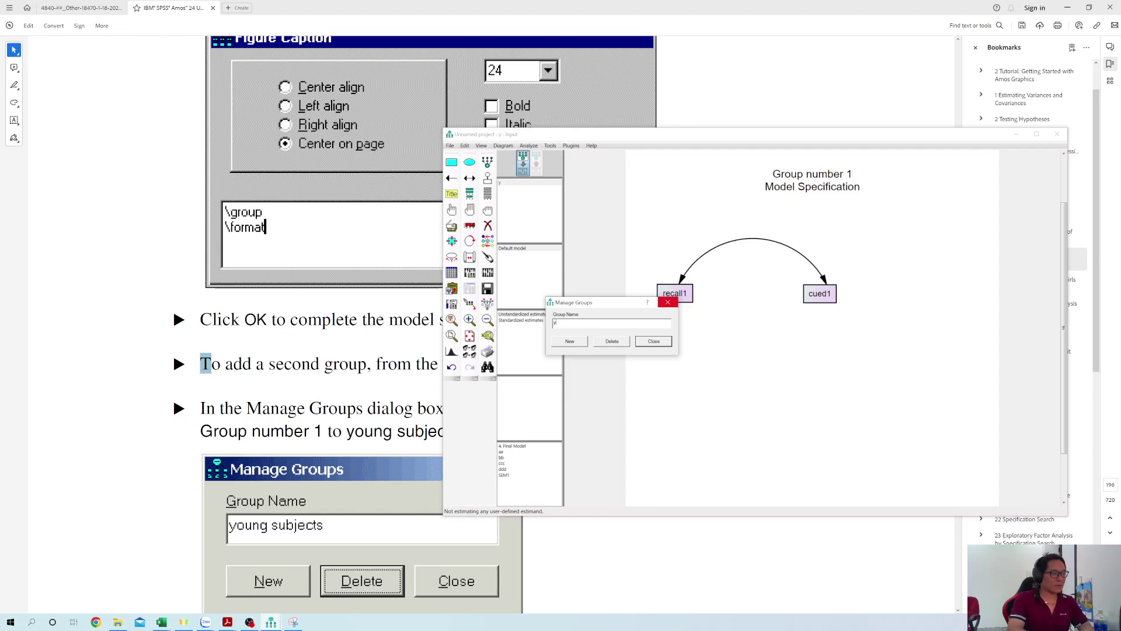
text(young subjec)
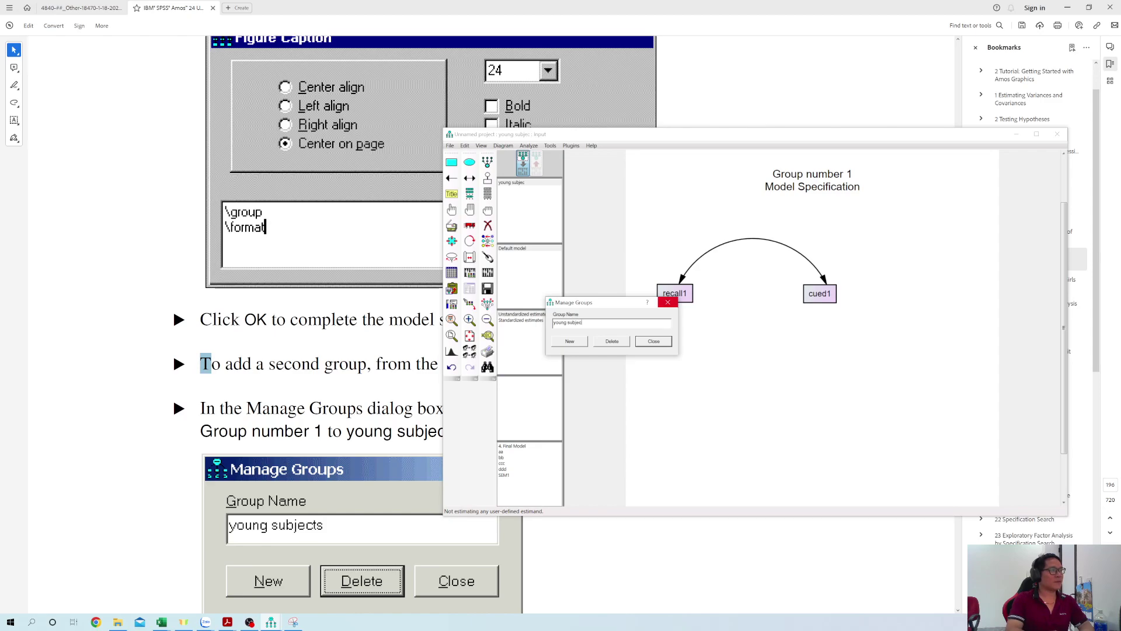
text(ts)
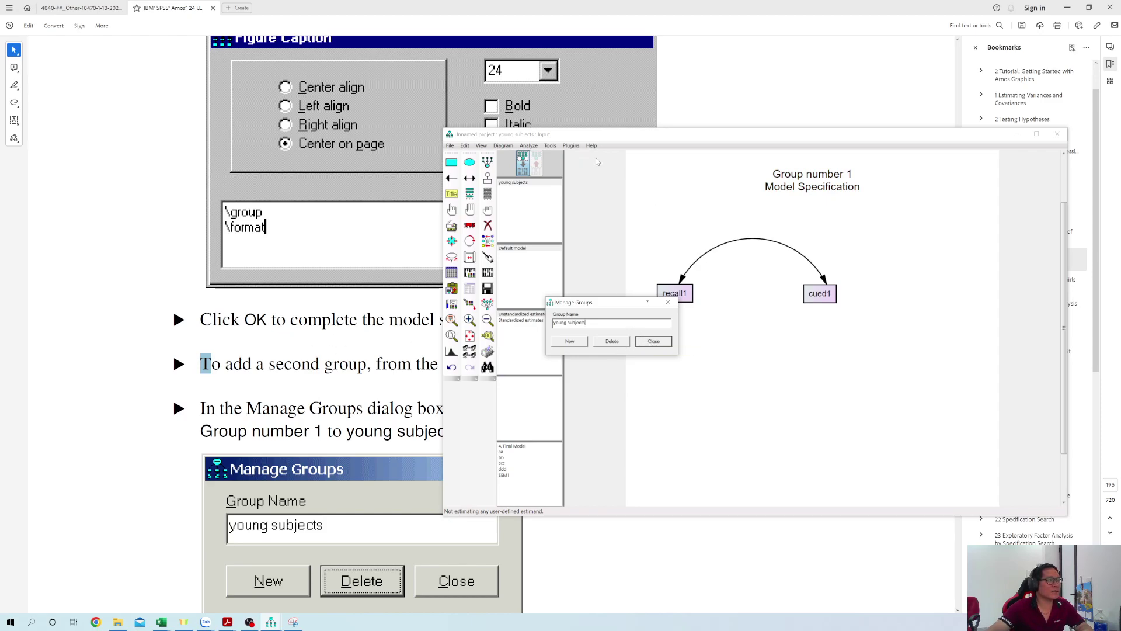
click(581, 342)
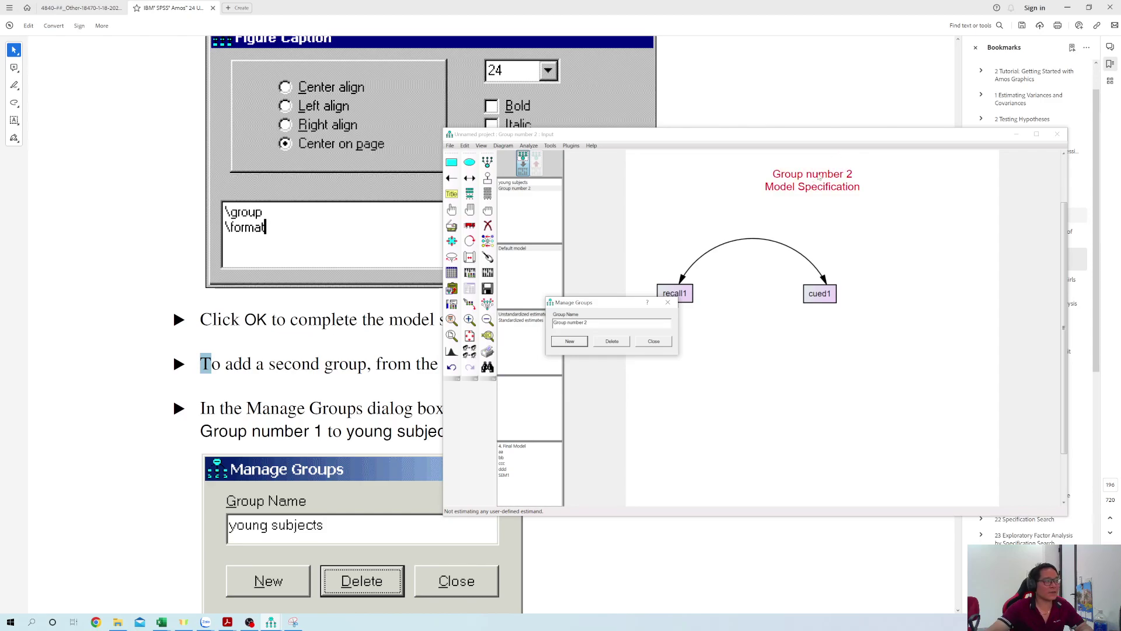
click(161, 621)
click(226, 598)
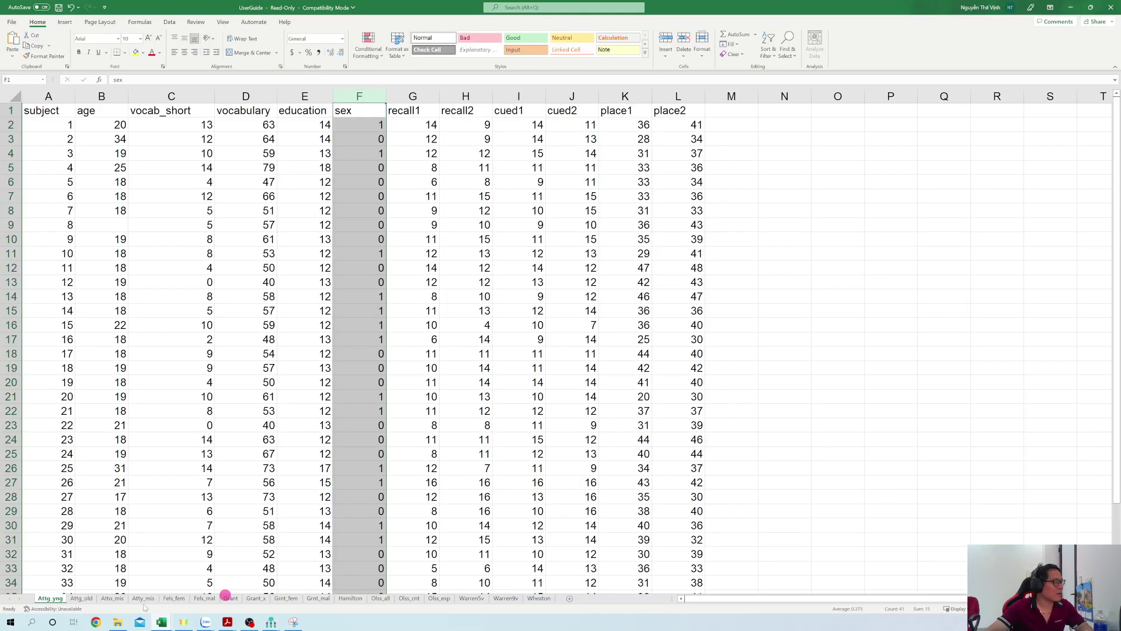
right_click(53, 598)
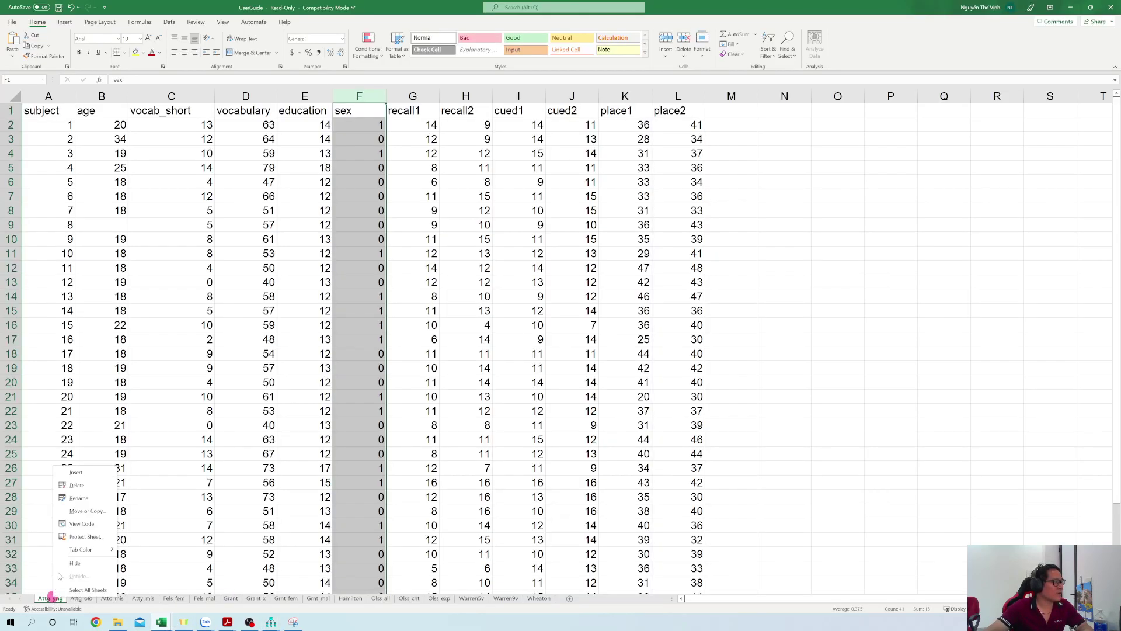
click(94, 511)
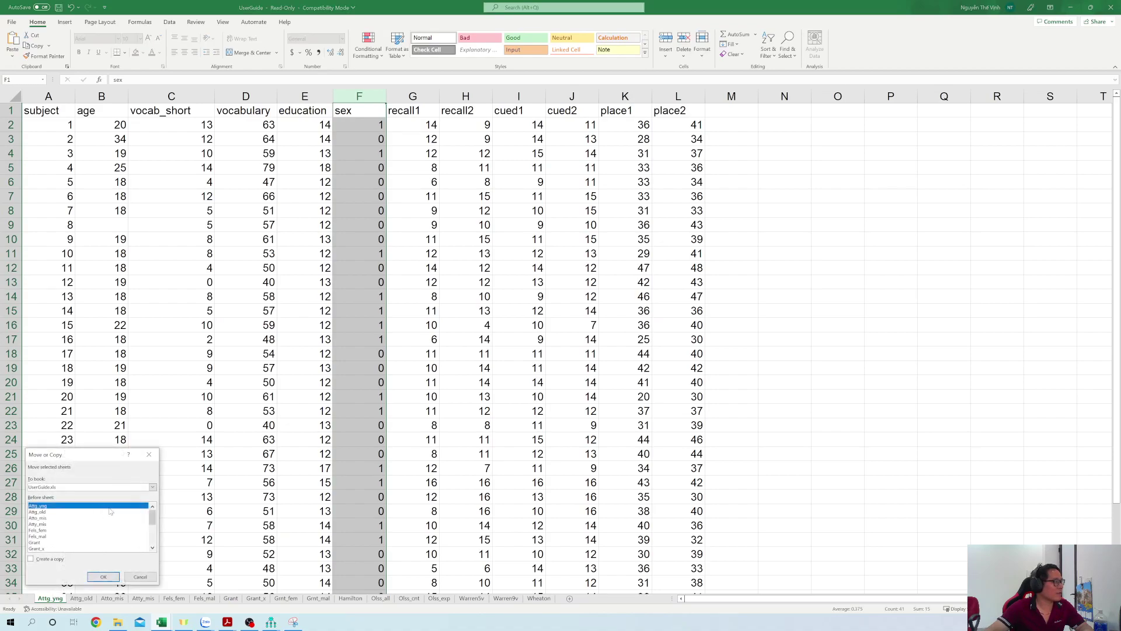
click(58, 562)
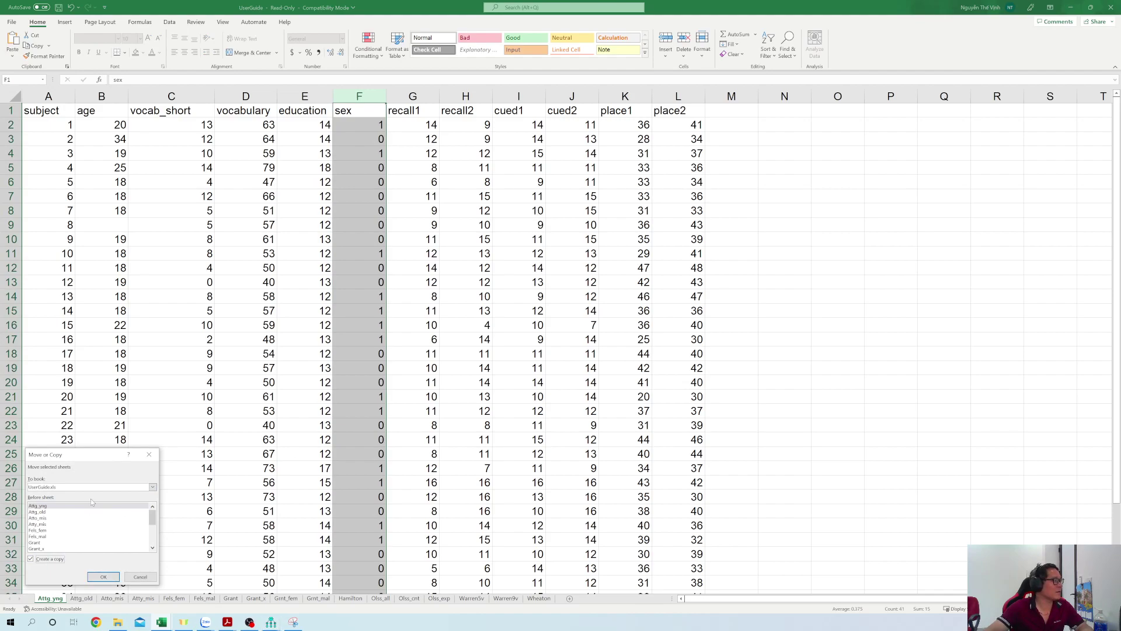
click(136, 575)
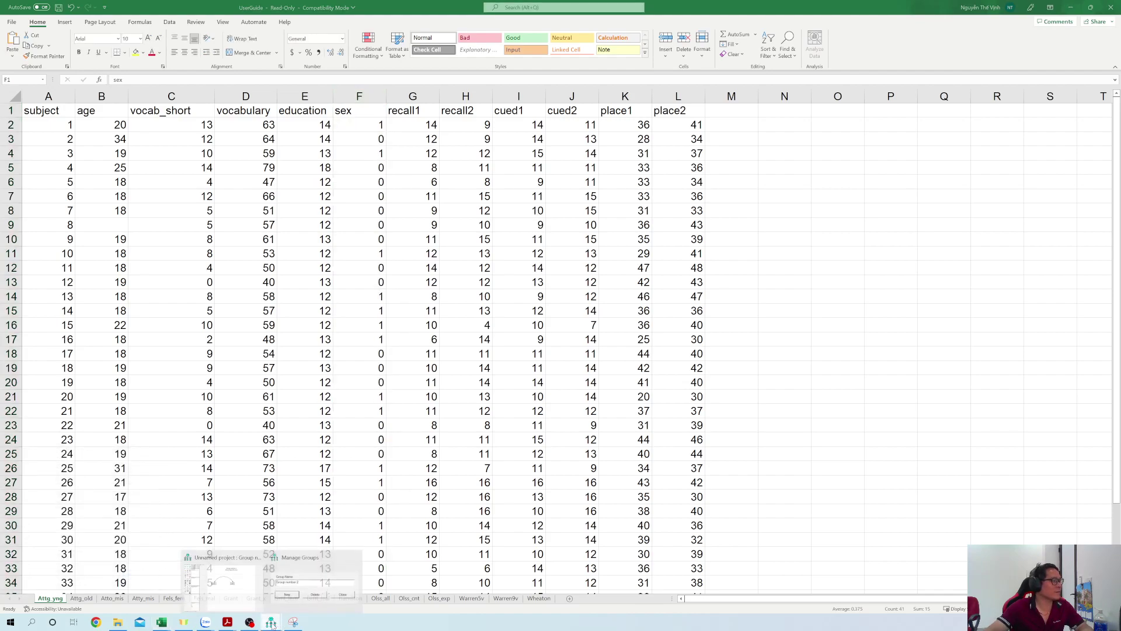
Return to Amos, rename the second group as old subjects and close the Manage Groups dialog.
click(312, 578)
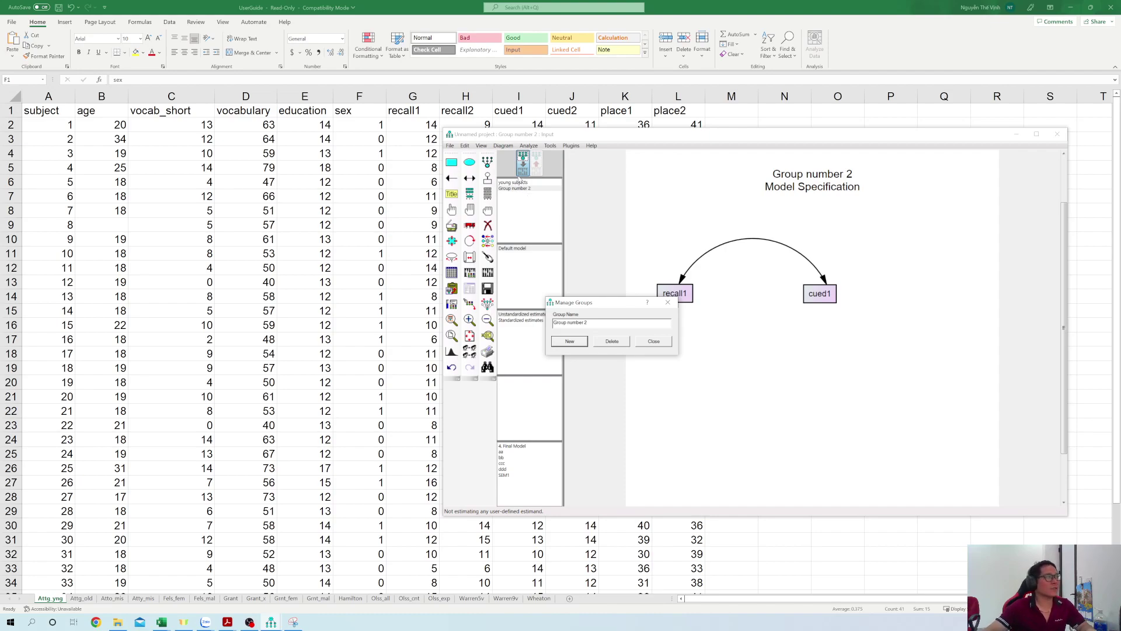
double_click(610, 325)
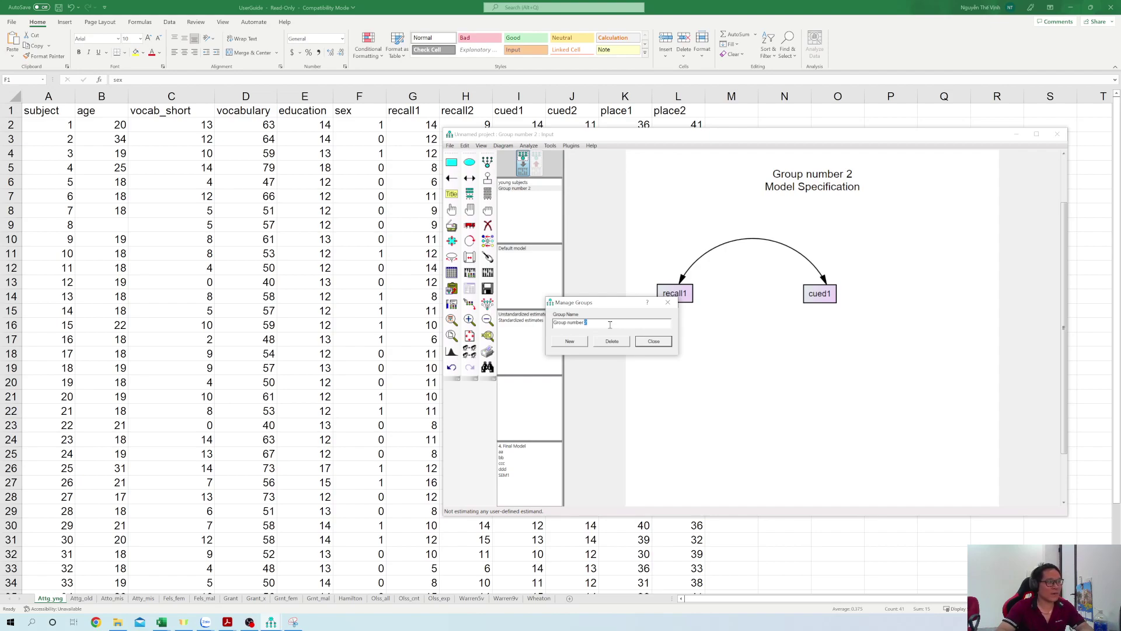
click(610, 325)
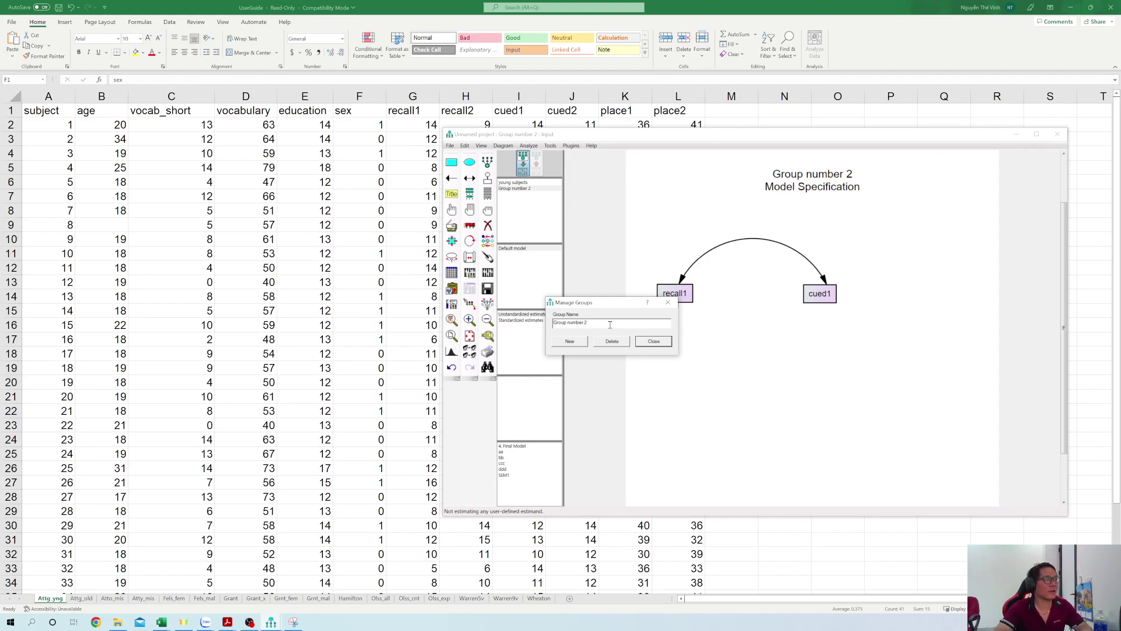
key(ctrl+a)
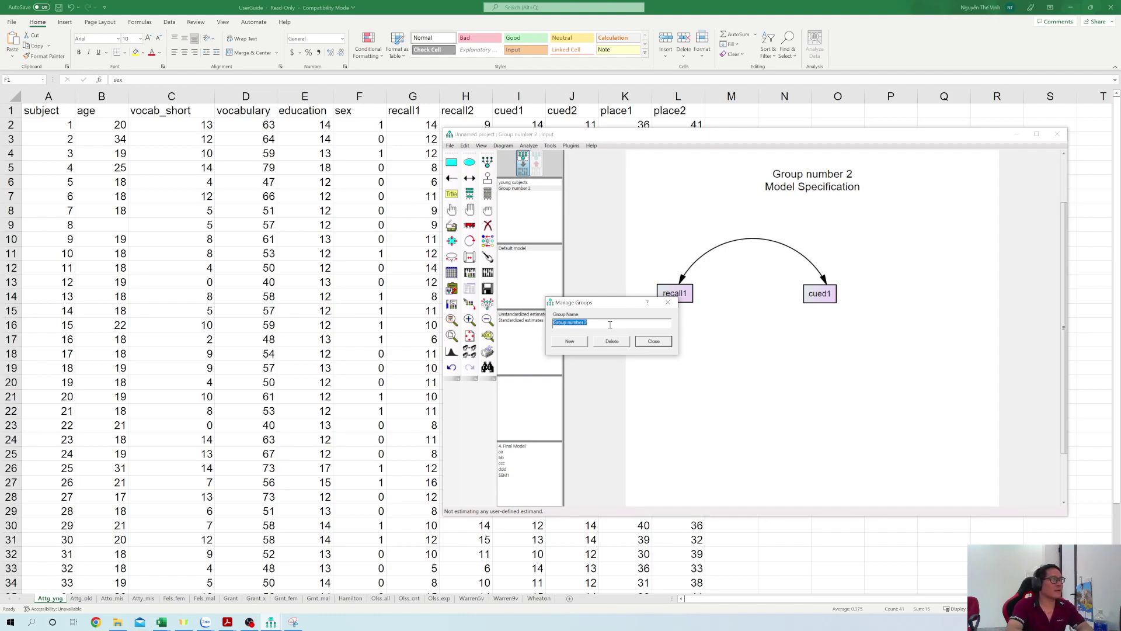
text(ol)
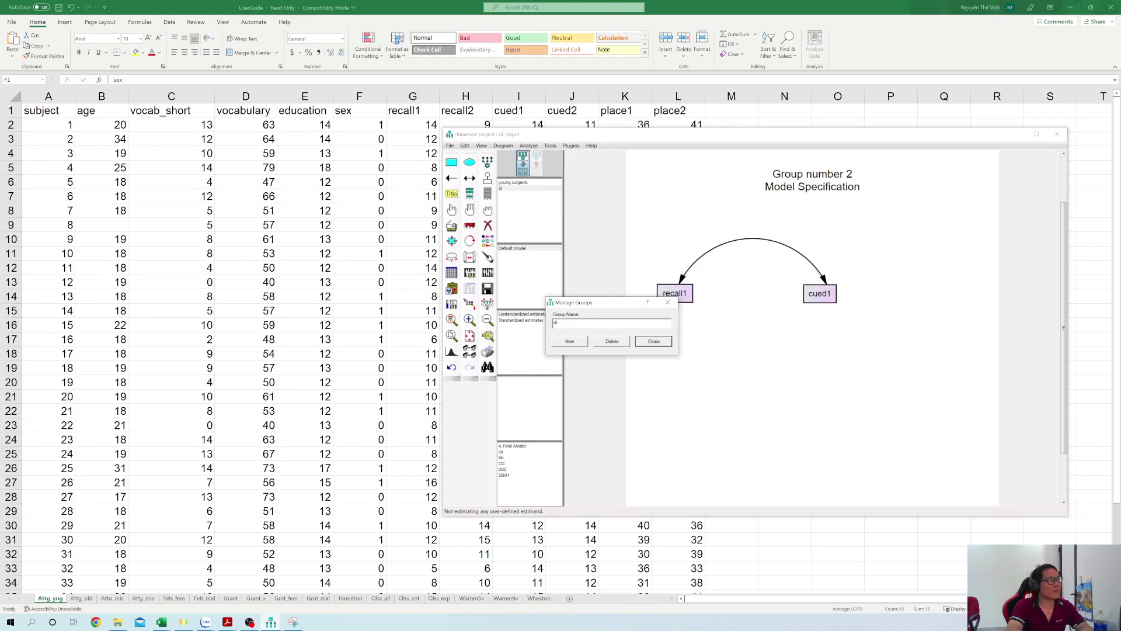
text(d subjects)
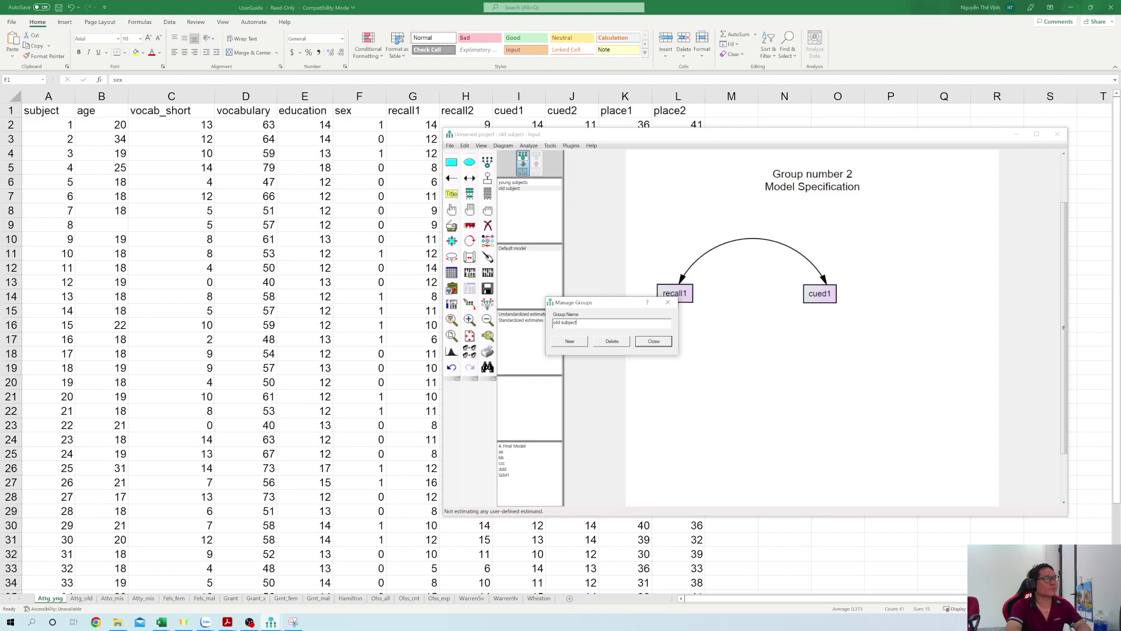
click(658, 346)
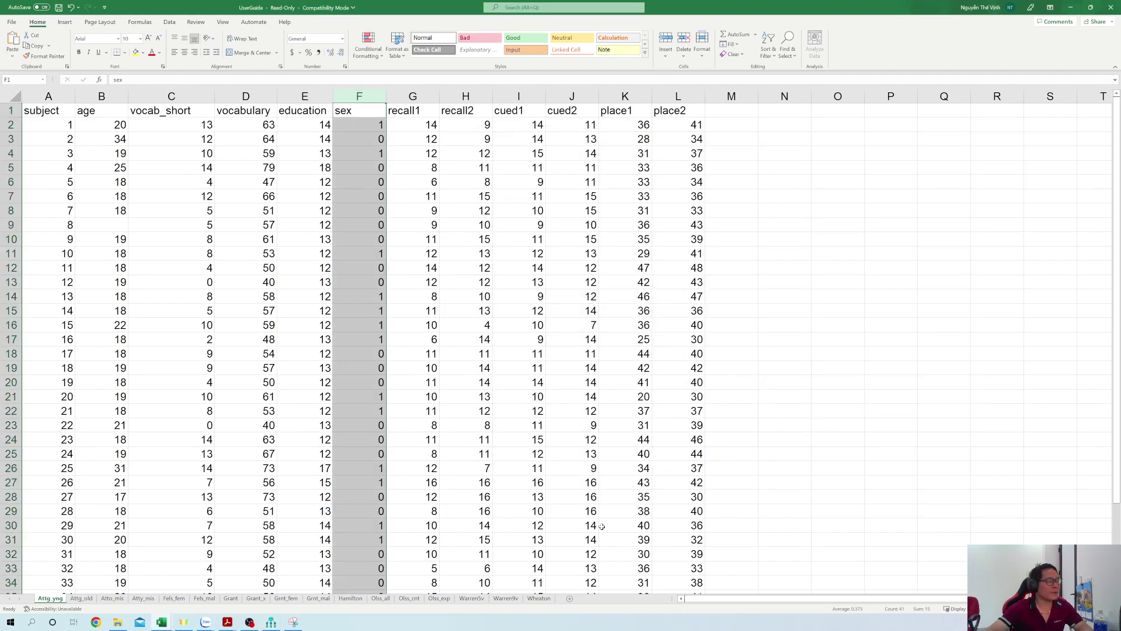
Bring Amos back to the front and compare the diagrams and captions of the young subjects and old subjects groups.
click(272, 623)
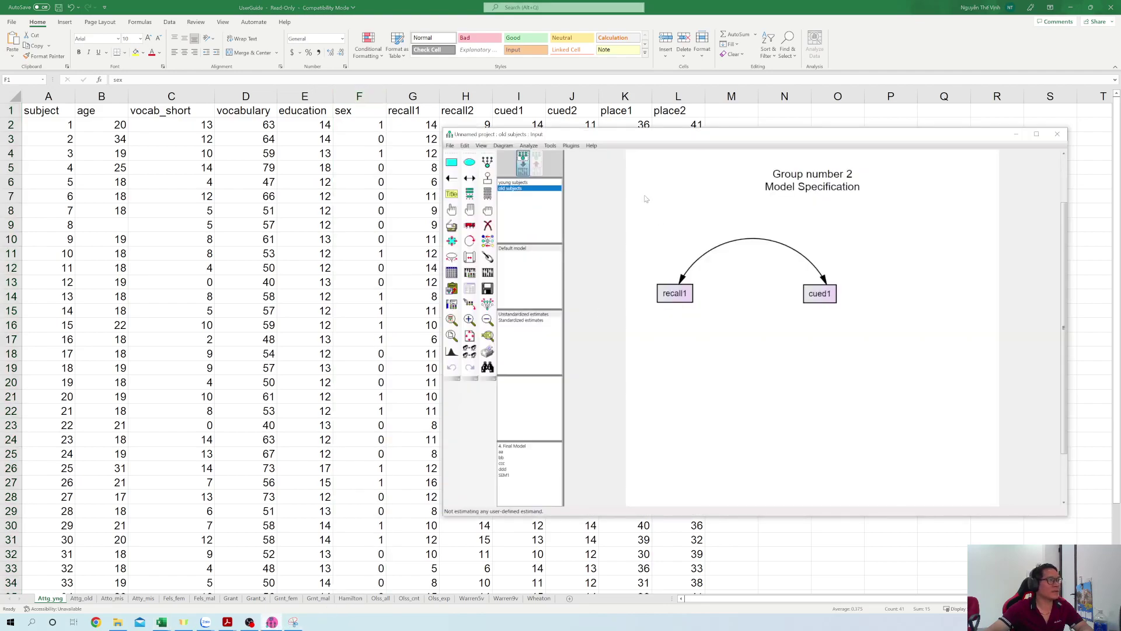
click(526, 182)
click(523, 188)
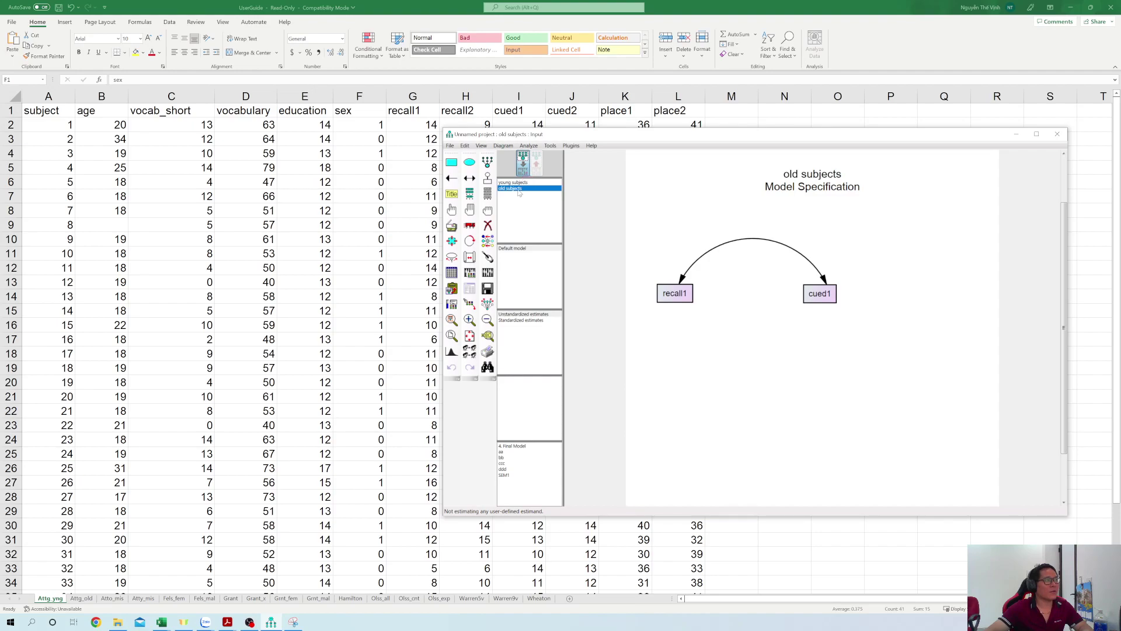
click(517, 182)
click(516, 189)
click(526, 183)
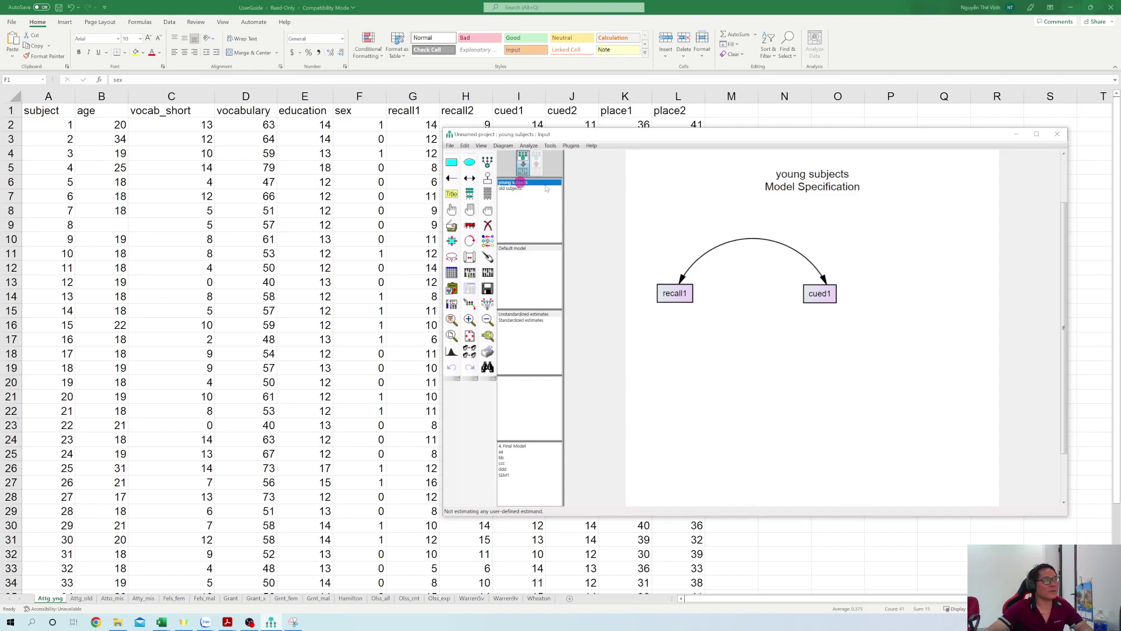
click(545, 188)
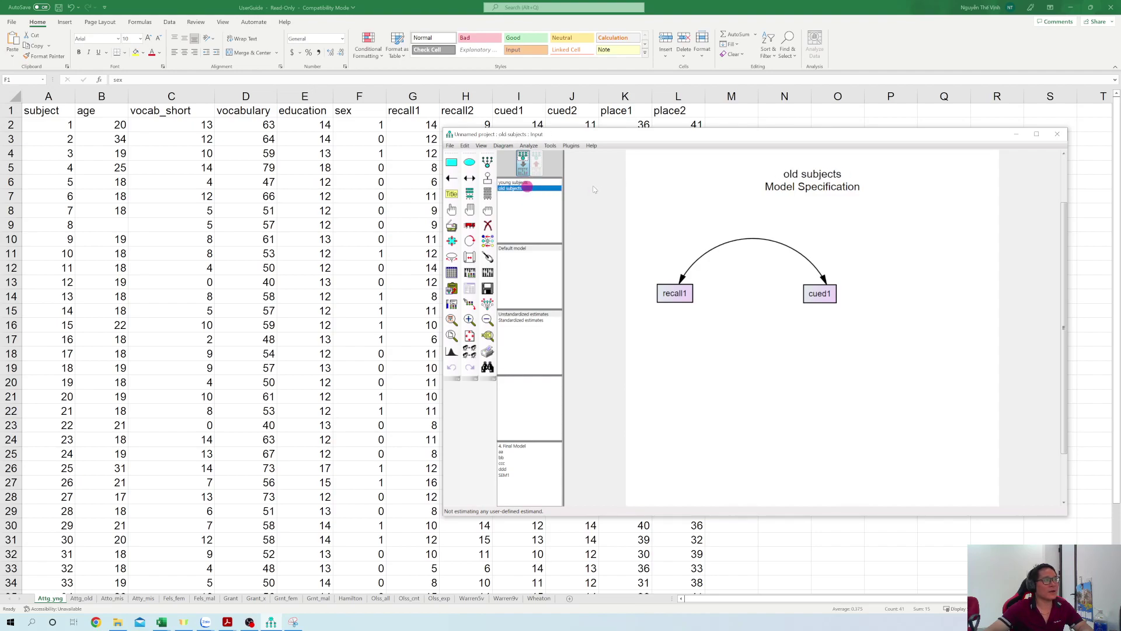
click(522, 183)
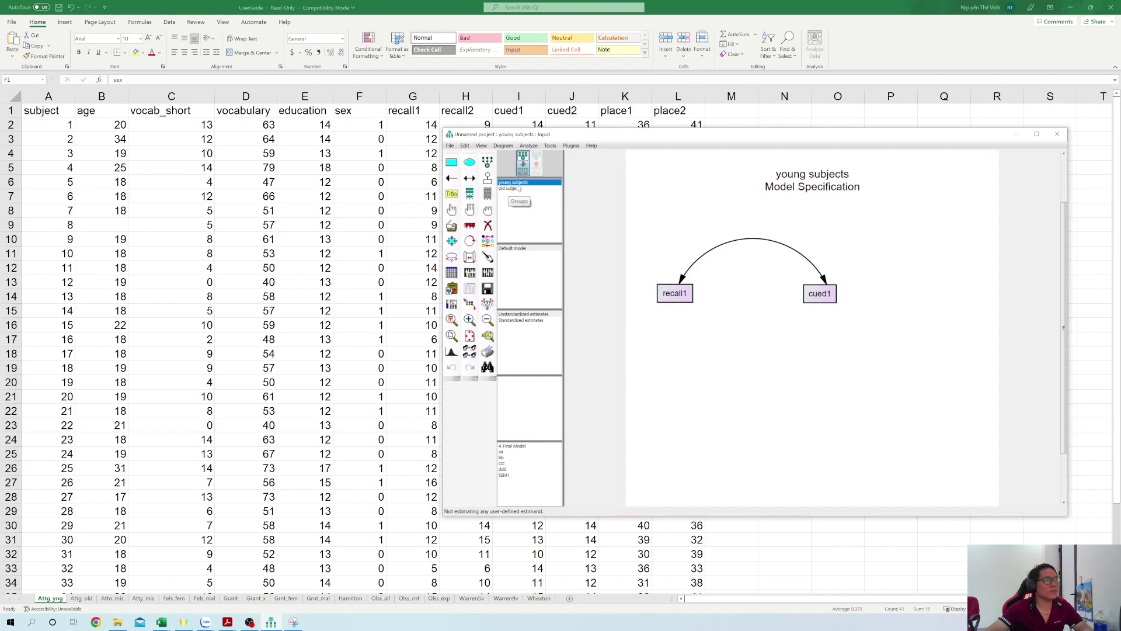
click(515, 189)
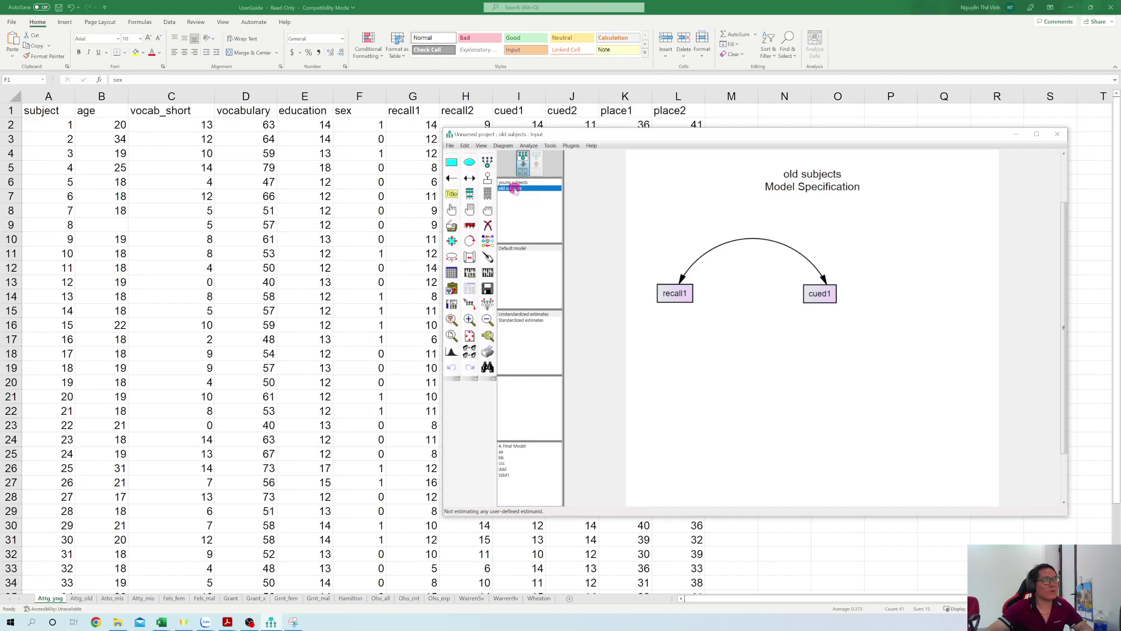
click(523, 183)
click(523, 189)
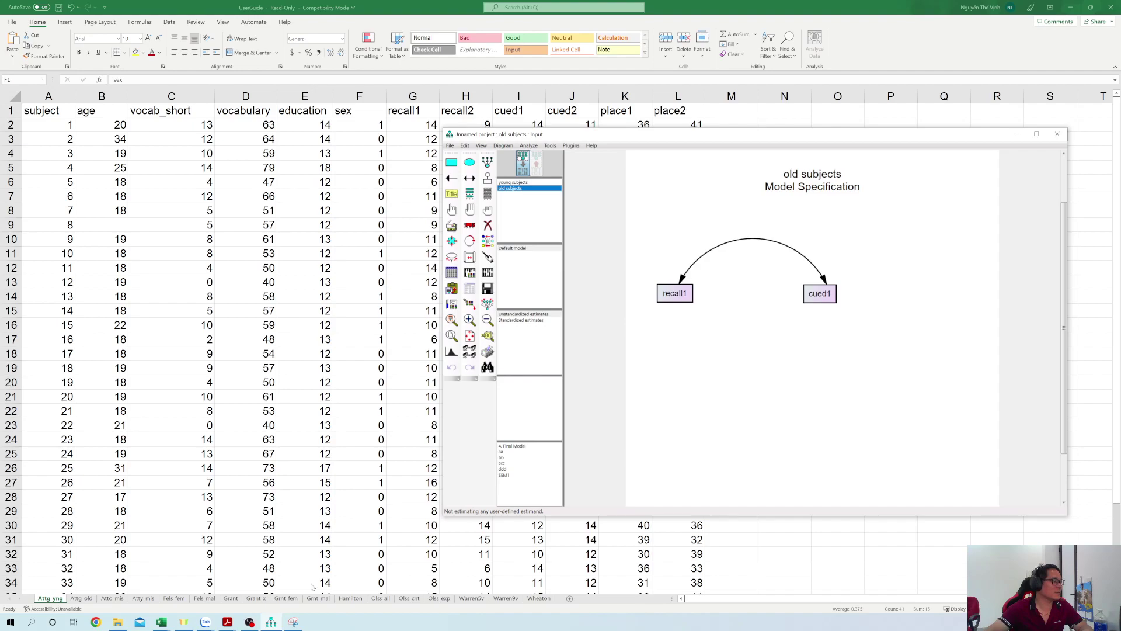
Read the guide's instructions on creating and renaming the second group and specifying the old subjects' dataset.
click(227, 623)
click(266, 580)
scroll(355, 460, down, 3)
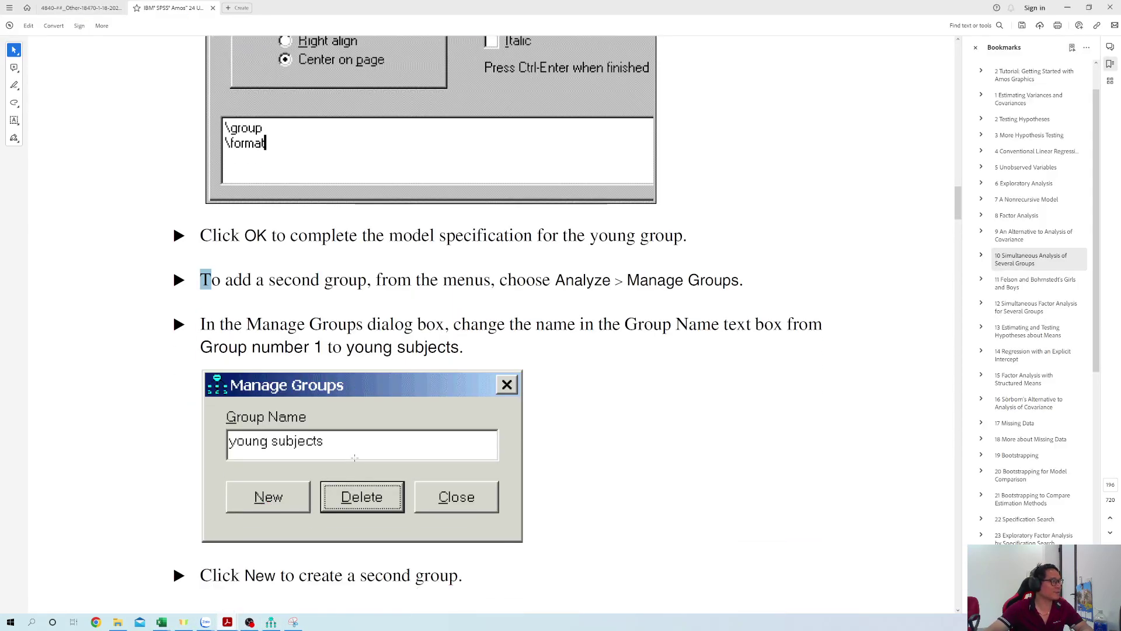
drag(230, 353, 371, 358)
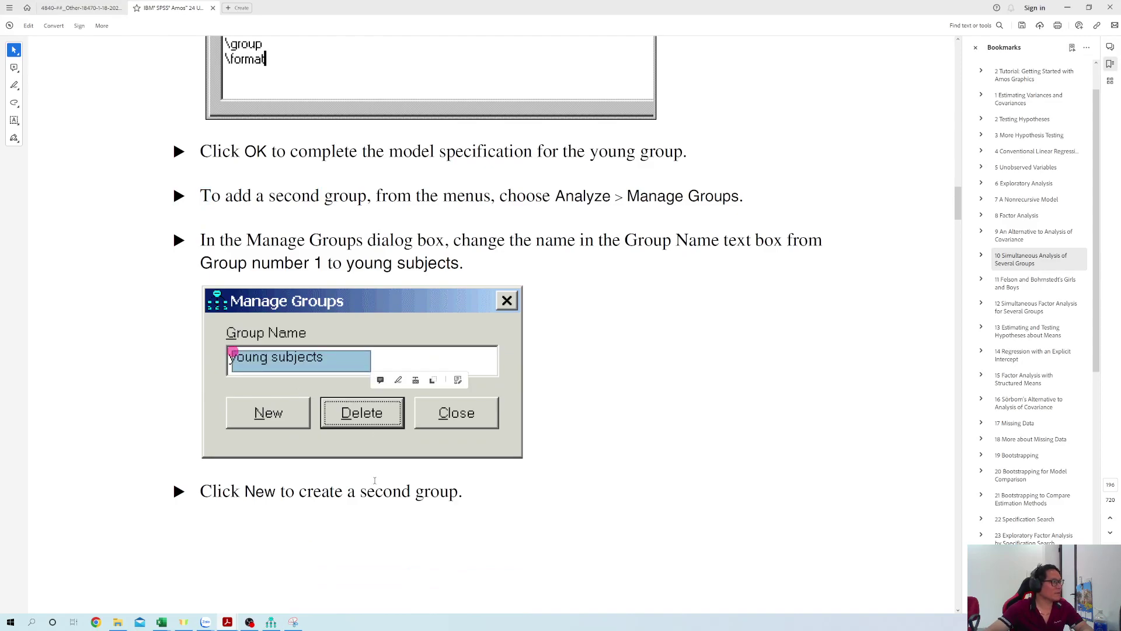
scroll(277, 315, down, 3)
drag(296, 323, 463, 324)
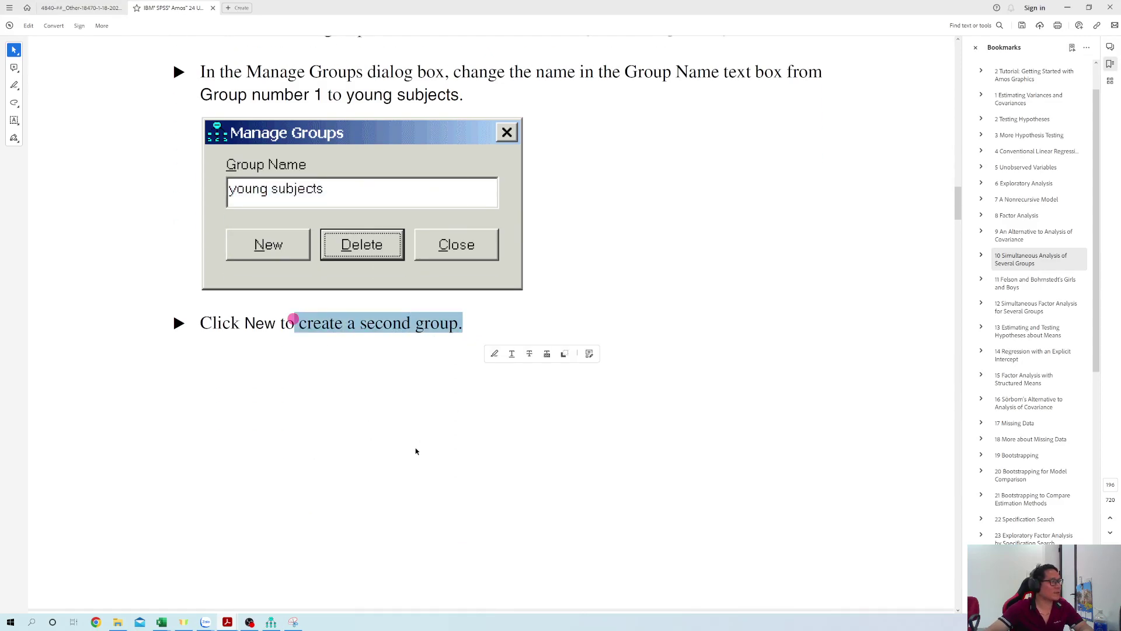
scroll(417, 452, down, 6)
scroll(417, 450, down, 3)
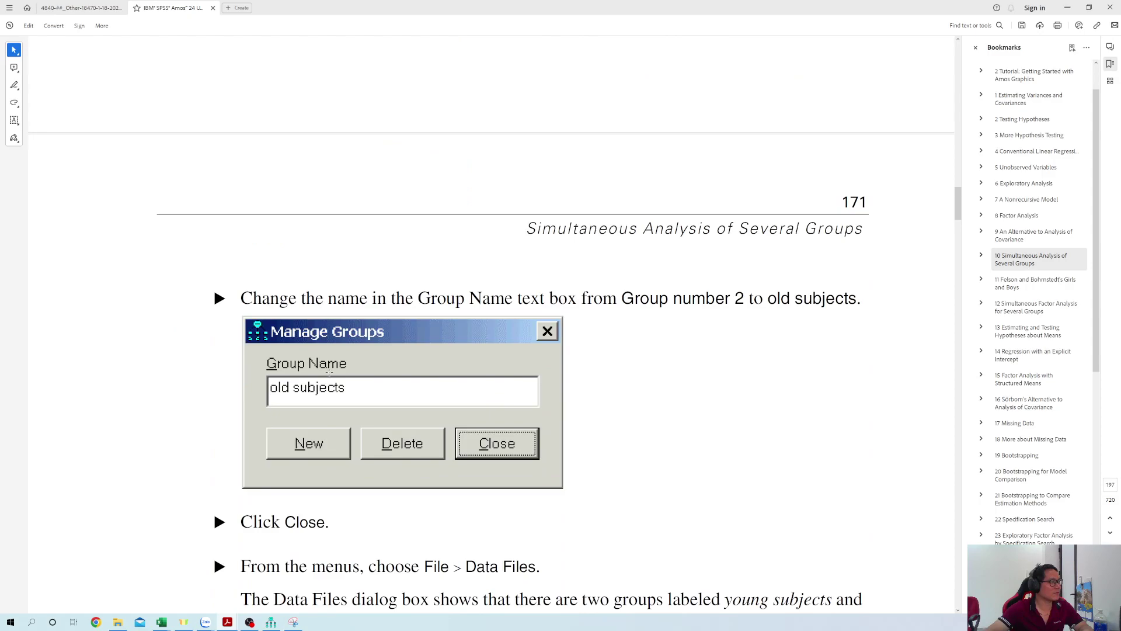
drag(261, 375, 409, 402)
scroll(373, 445, down, 5)
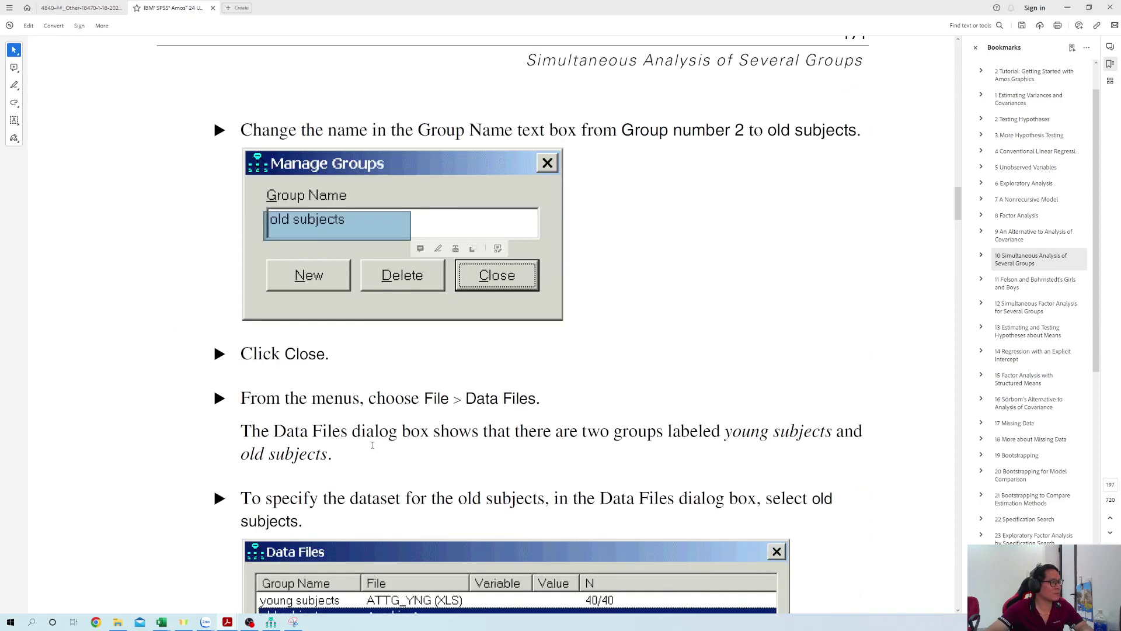
scroll(373, 445, down, 3)
scroll(428, 340, up, 2)
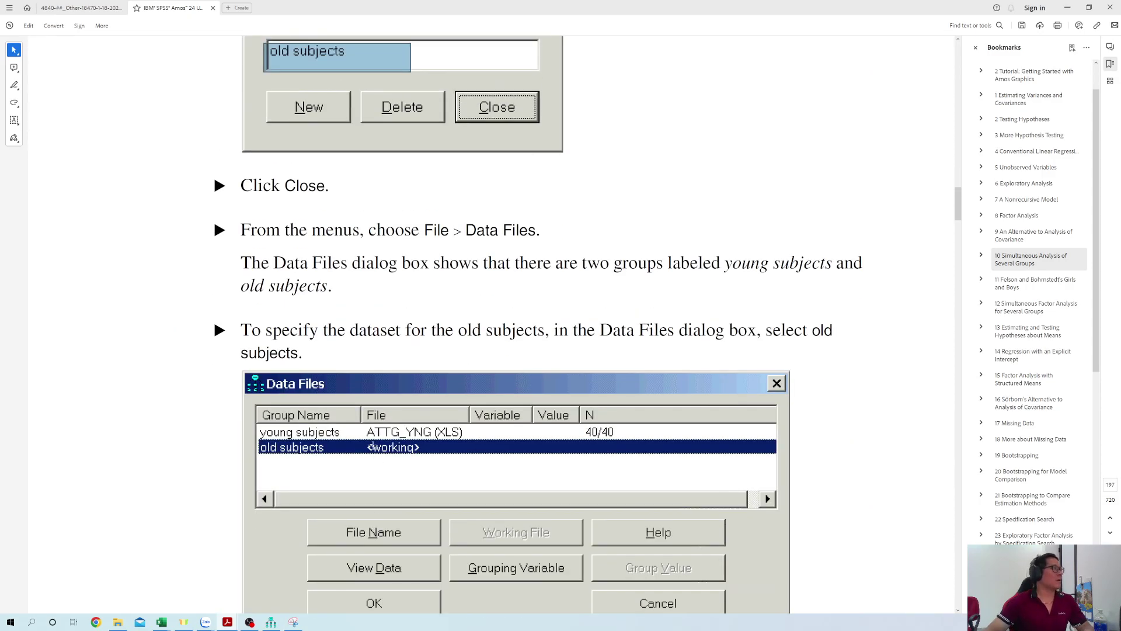
Return to Amos, display the data file assignments and select the old subjects group.
key(alt+Tab)
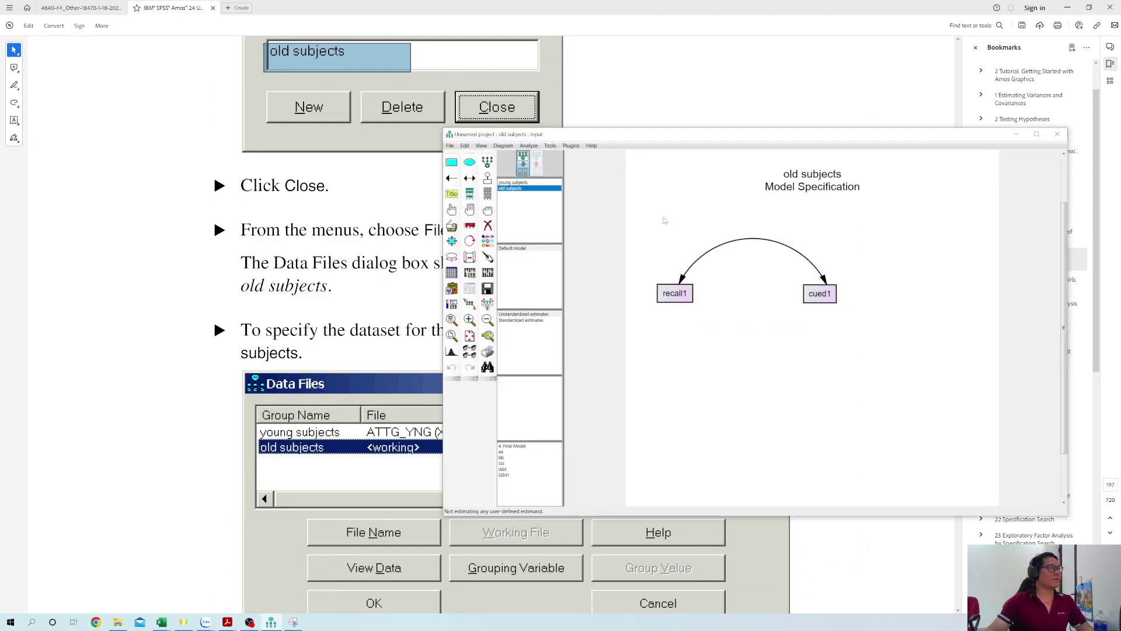
click(523, 183)
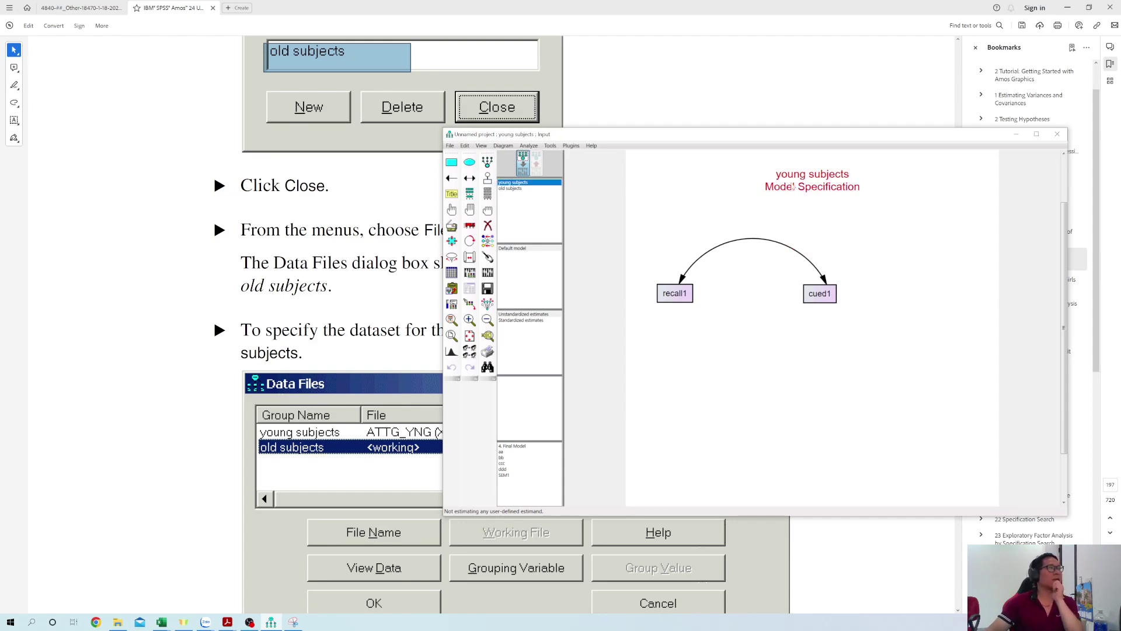
click(516, 188)
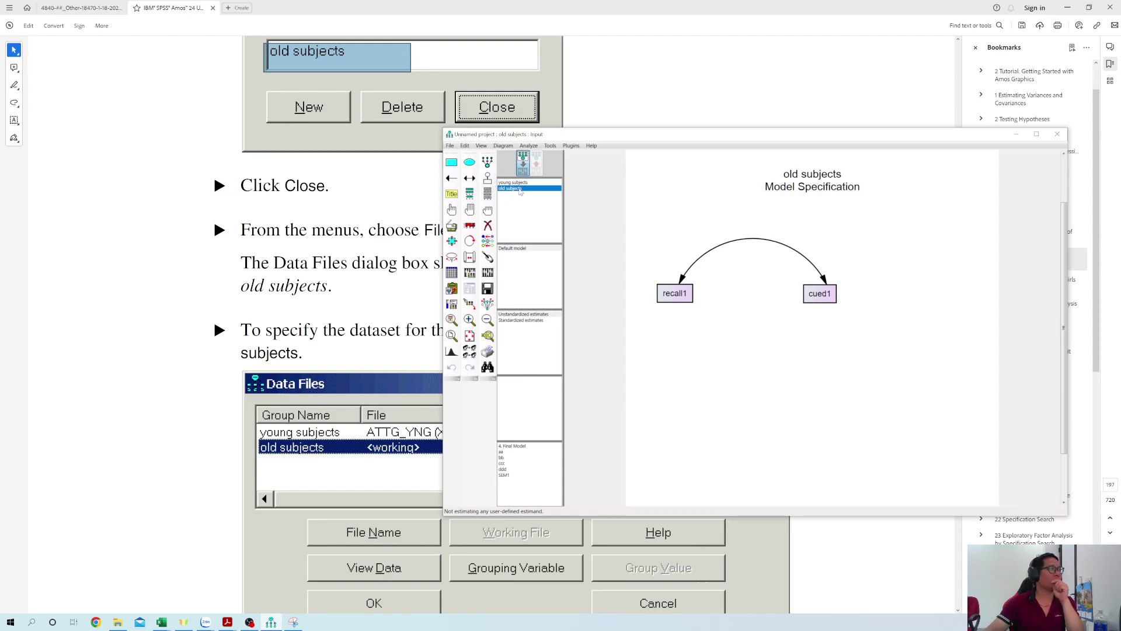
click(453, 279)
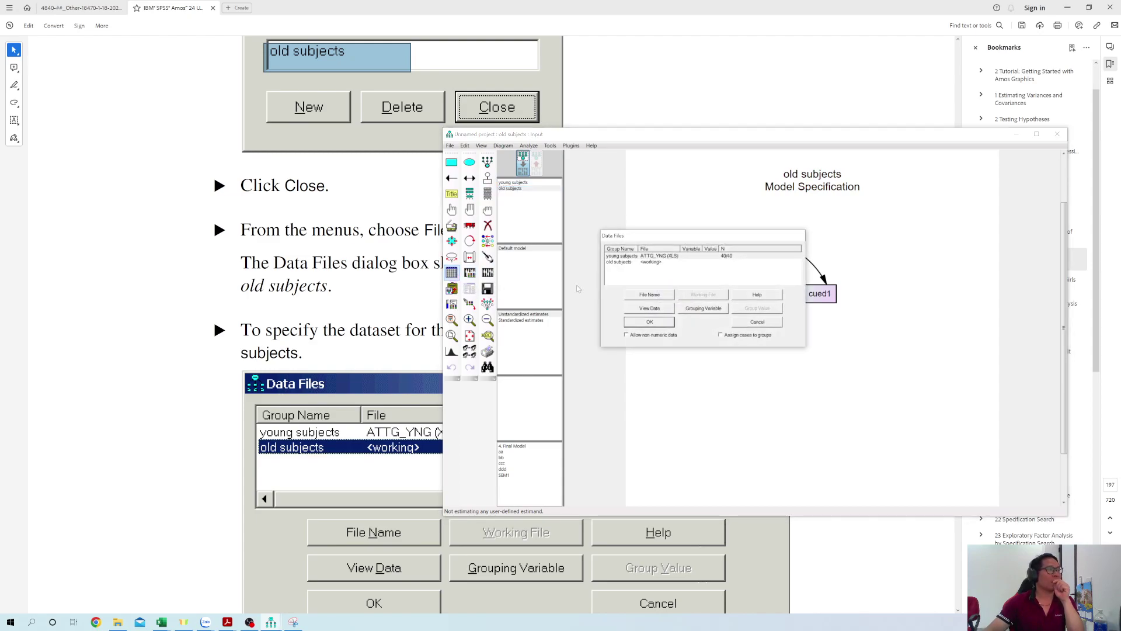
drag(716, 241, 608, 319)
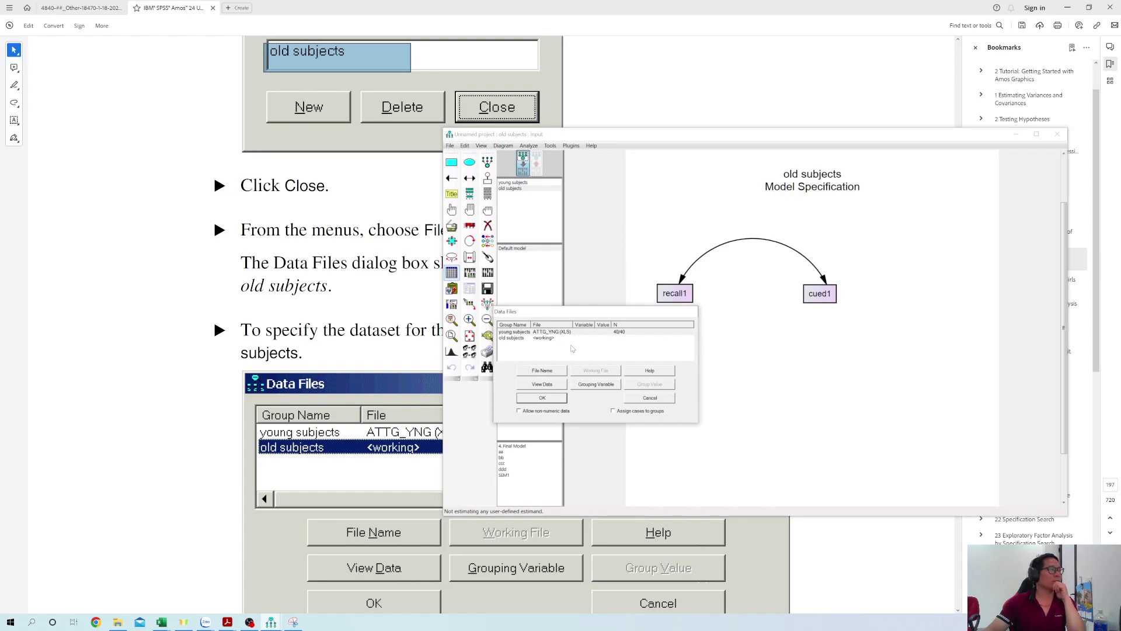
click(536, 339)
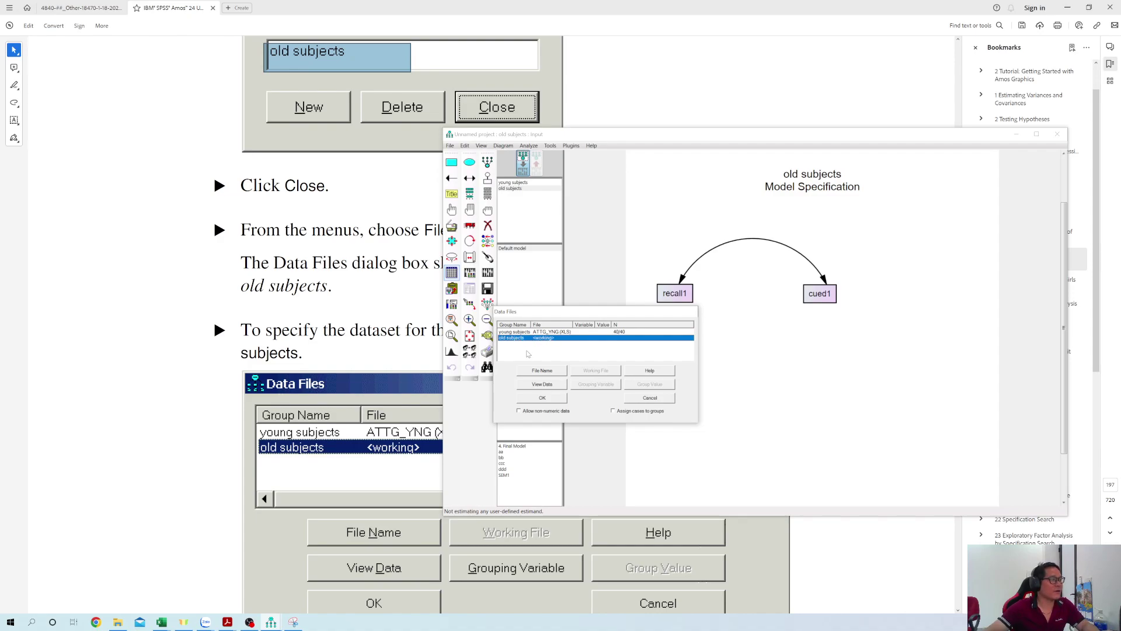
Browse for the old subjects group's data file in Program Files (x86)\IBM\SPSS\Amos\20\Examples on the DATA (E:) drive.
click(557, 373)
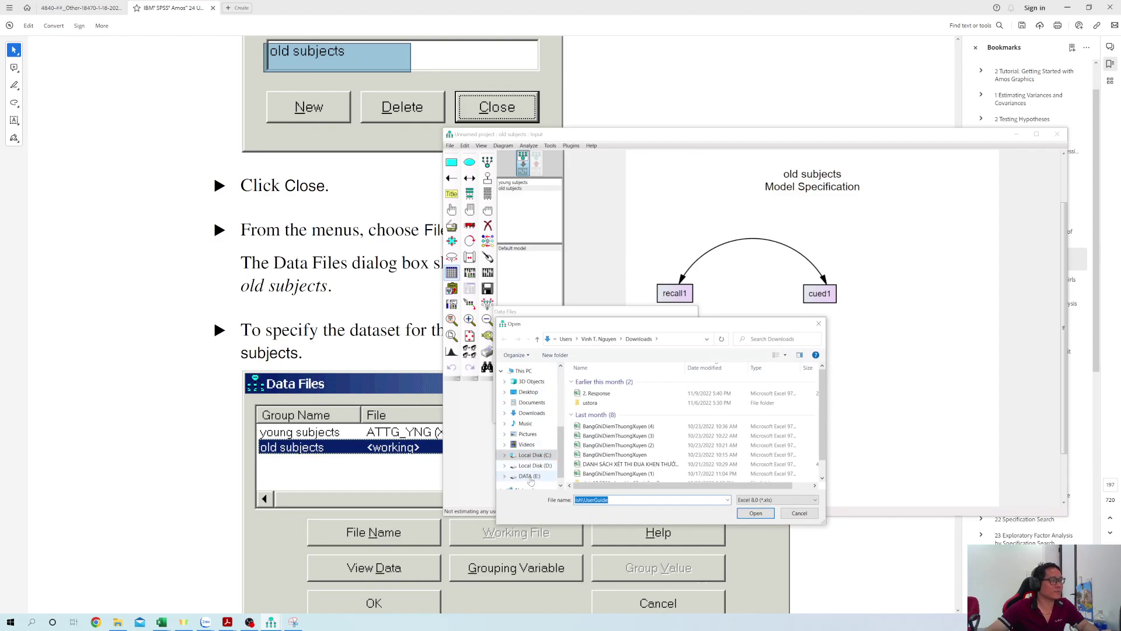
click(529, 476)
scroll(642, 450, down, 5)
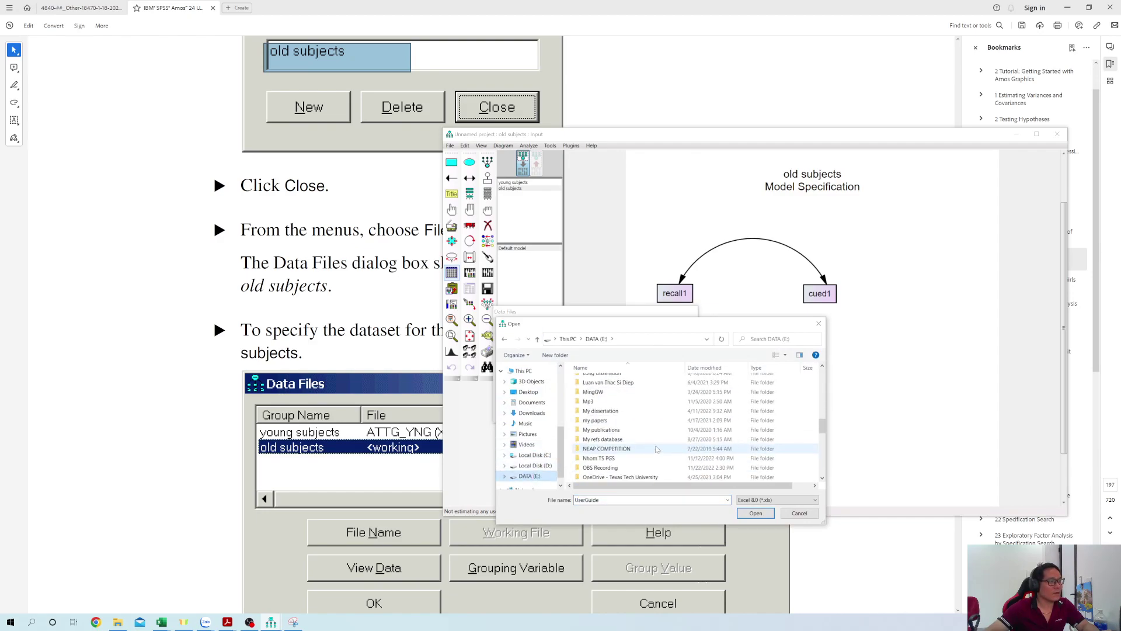
scroll(654, 449, down, 3)
double_click(626, 466)
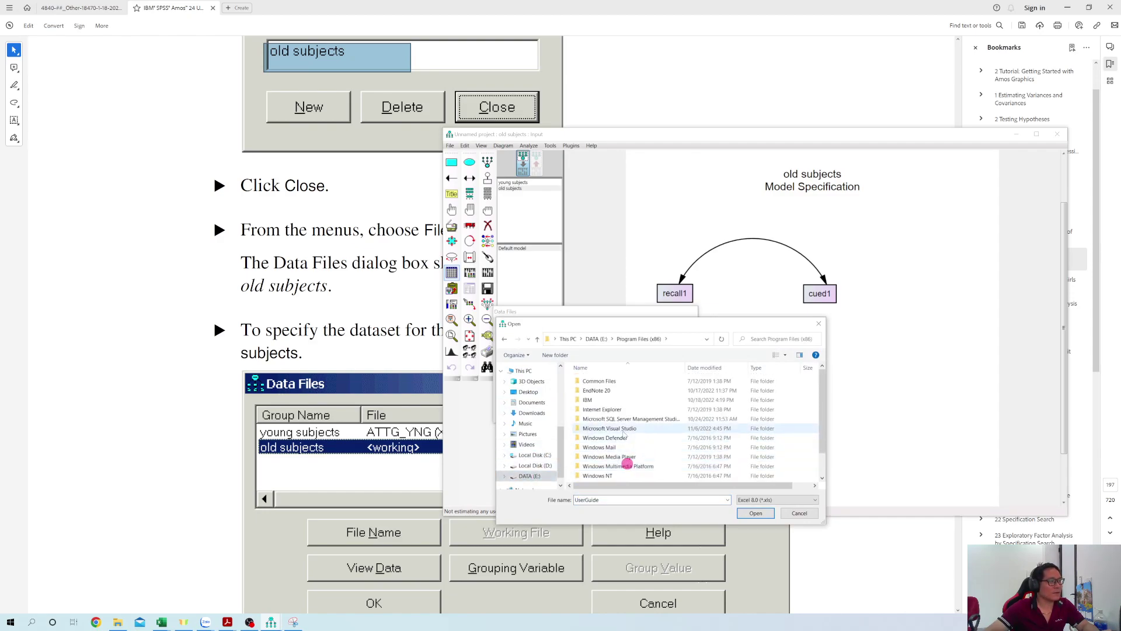
double_click(607, 399)
double_click(608, 381)
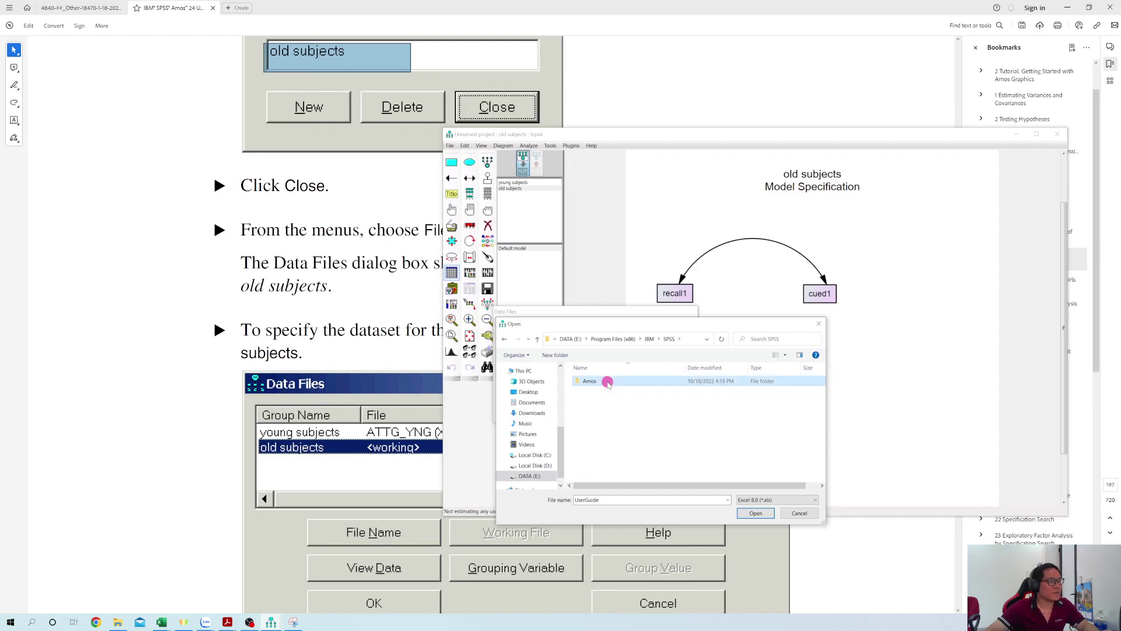
double_click(607, 381)
double_click(604, 381)
double_click(603, 391)
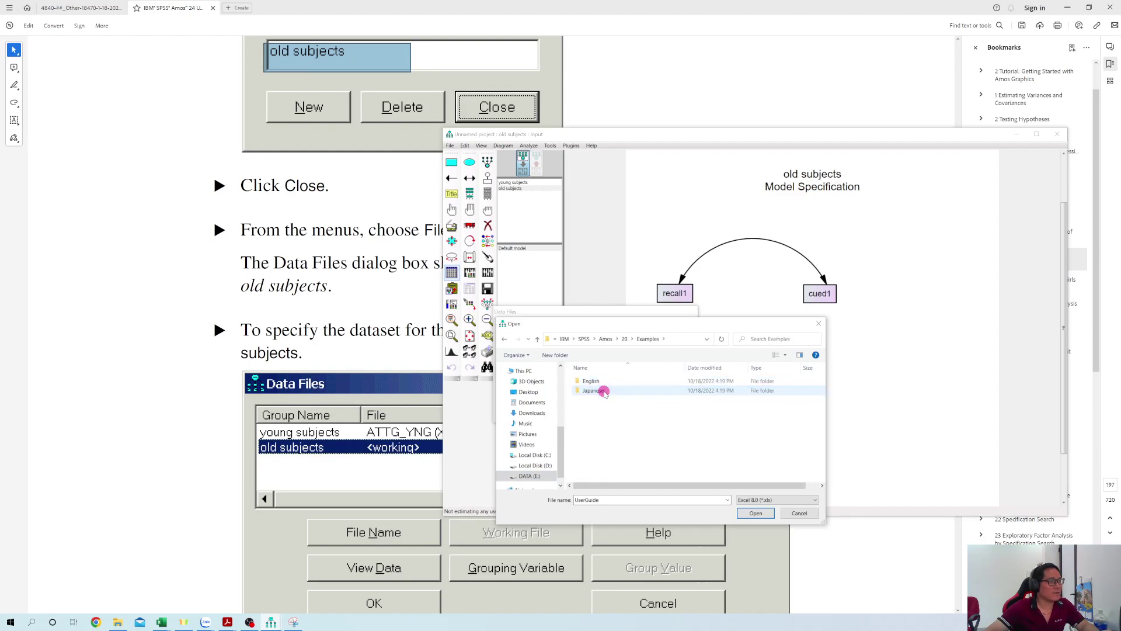
Open the UserGuide Excel workbook, assign its Attg_old table to the old subjects group and accept the data file assignments.
double_click(604, 391)
double_click(600, 390)
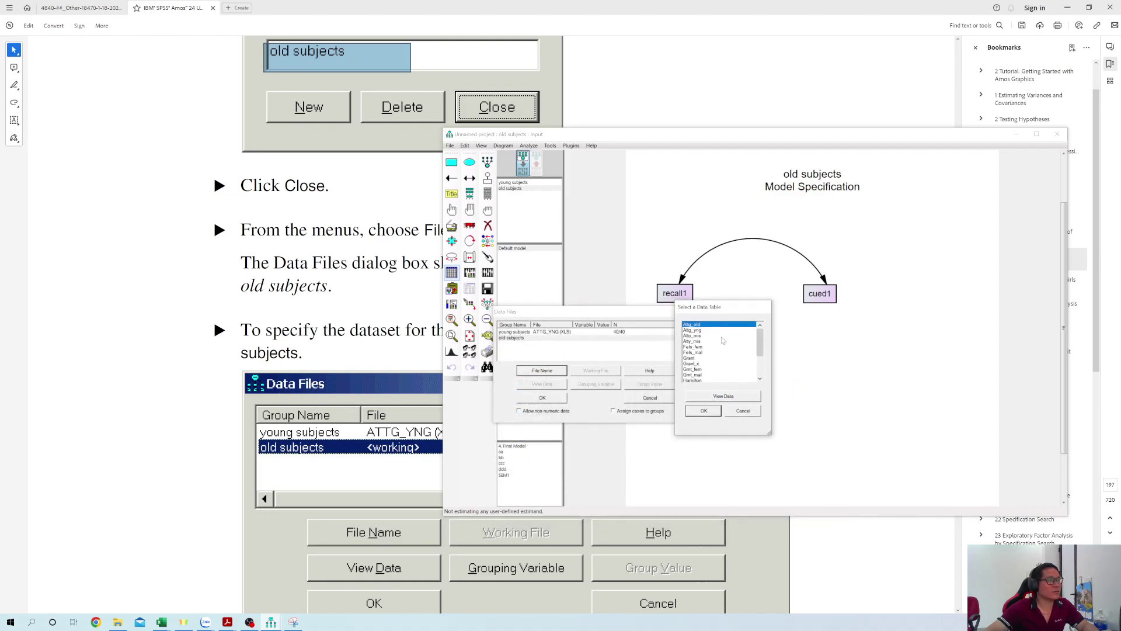
click(705, 411)
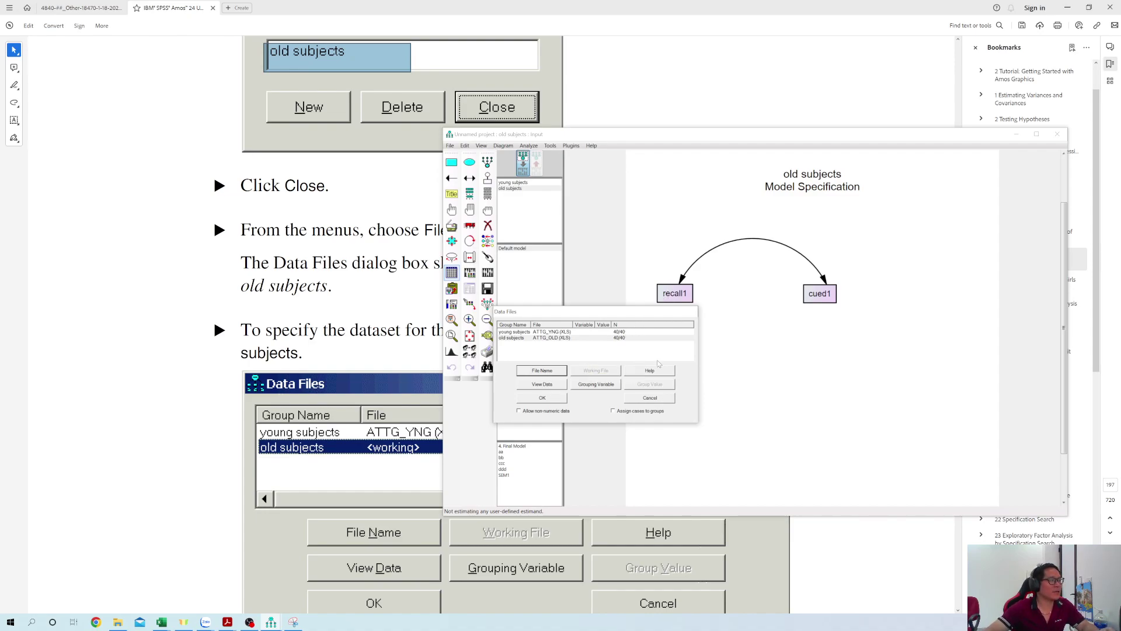
click(555, 399)
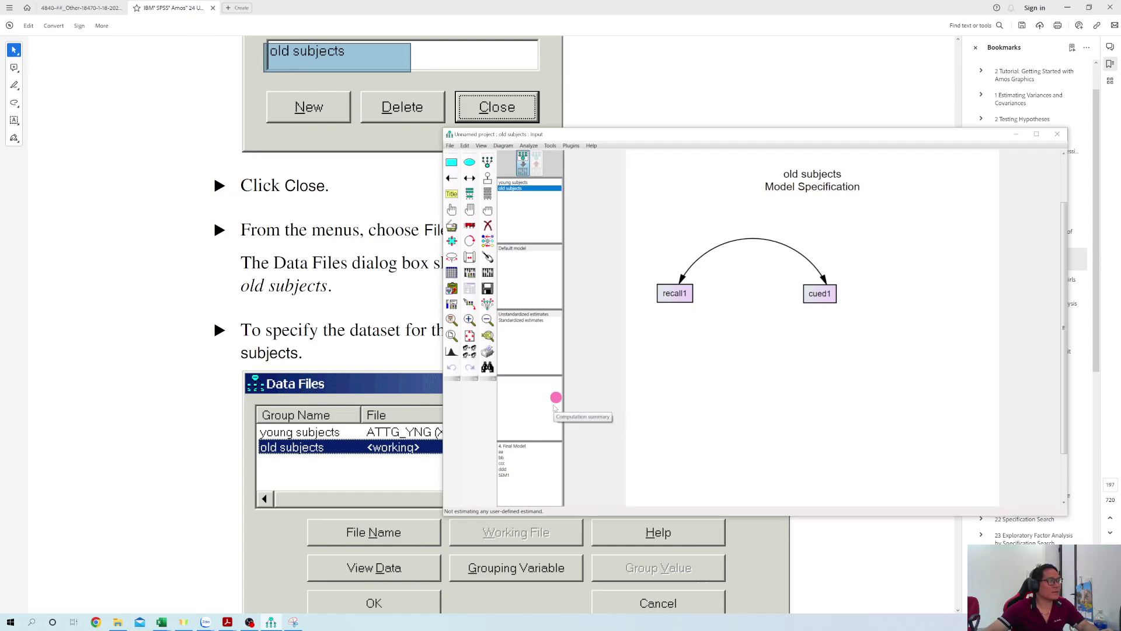
Return to the PDF guide and read its instructions on choosing the UserGuide.xls workbook for the old subjects group.
click(376, 315)
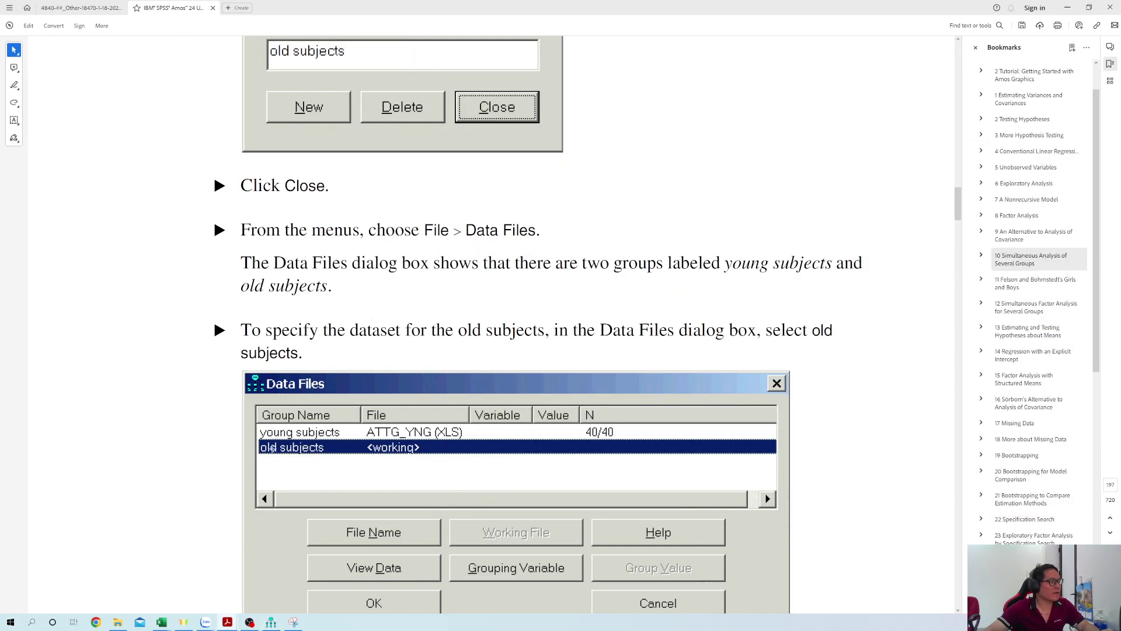
drag(261, 445, 598, 476)
scroll(580, 462, down, 5)
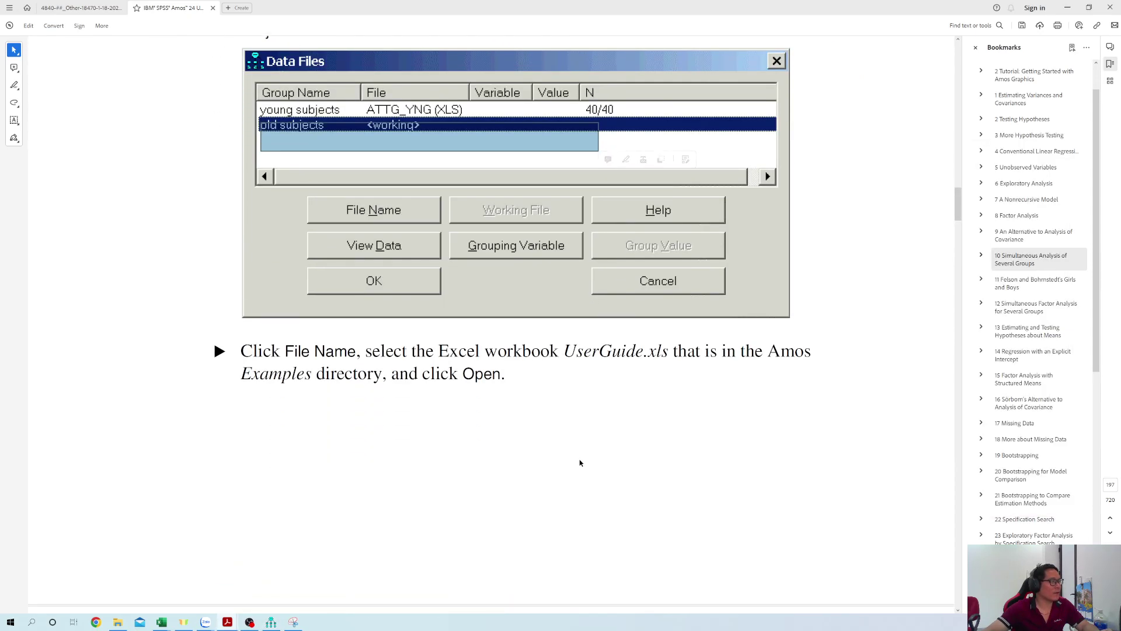